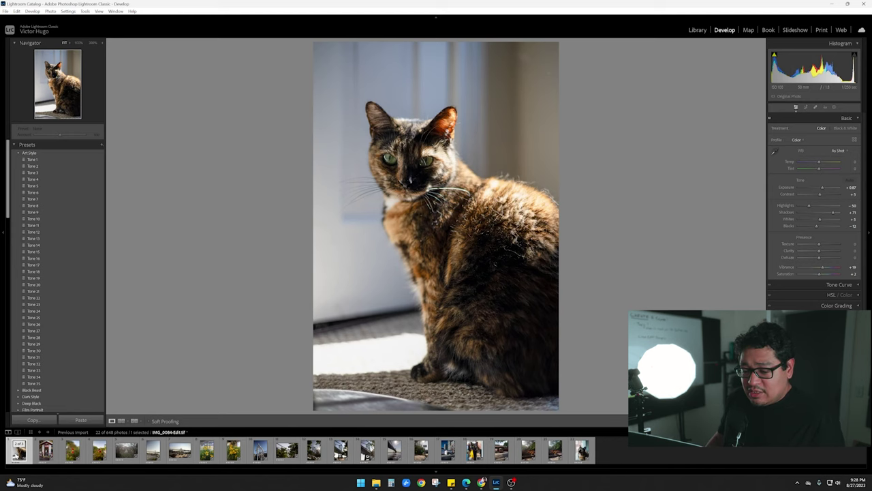
Browse the filmstrip photos (storefront, roses, bridges, flowers, sculpture) and return to the cat photo
click(46, 449)
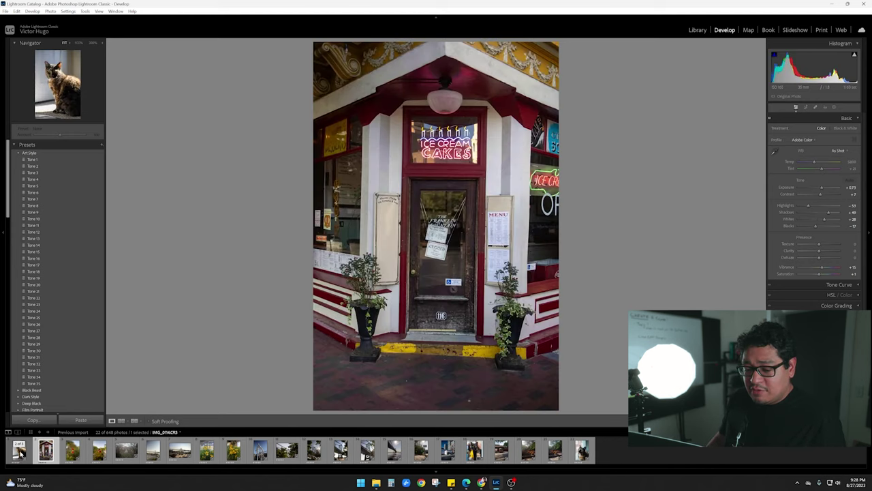
click(19, 449)
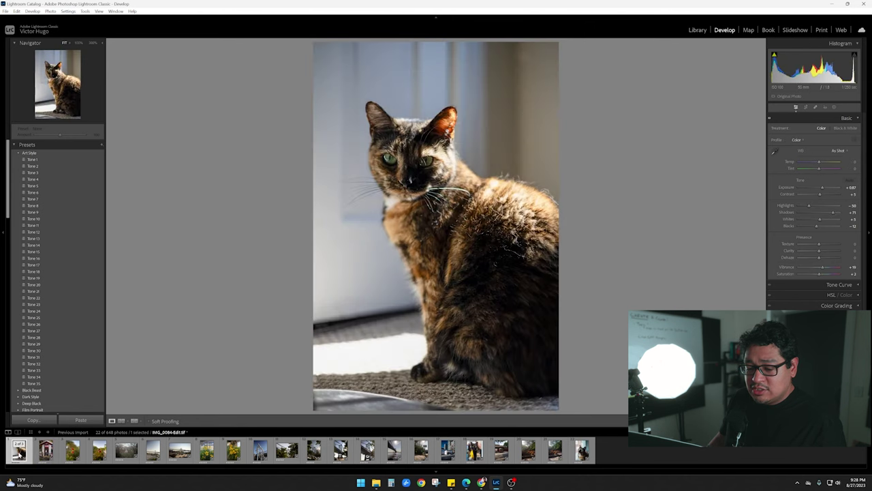
key(Right)
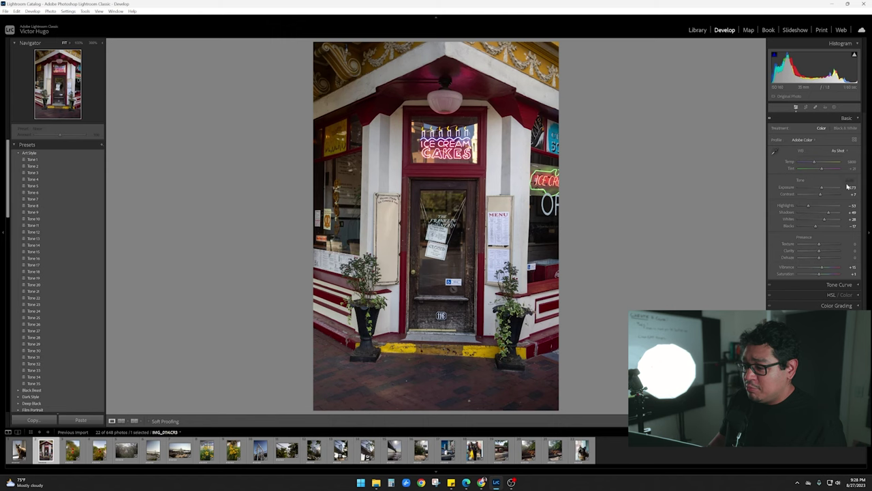
click(72, 450)
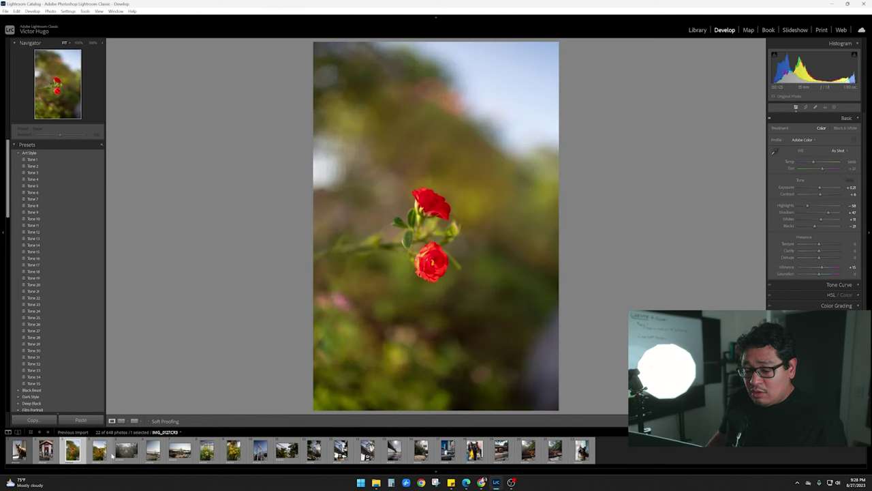
click(109, 453)
click(126, 454)
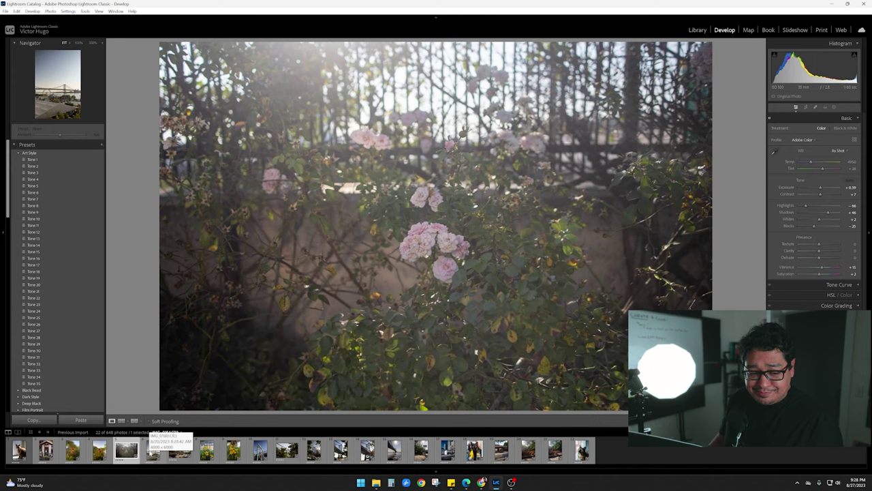
click(152, 450)
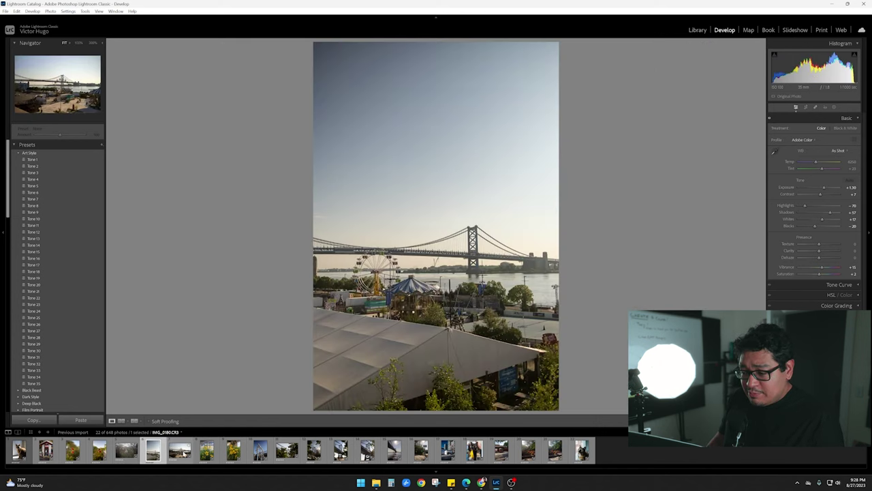
click(180, 450)
click(207, 450)
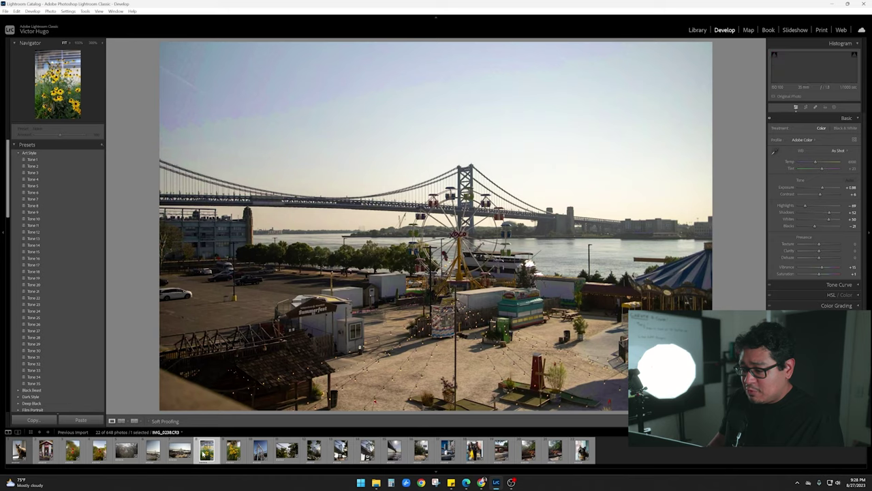
click(232, 452)
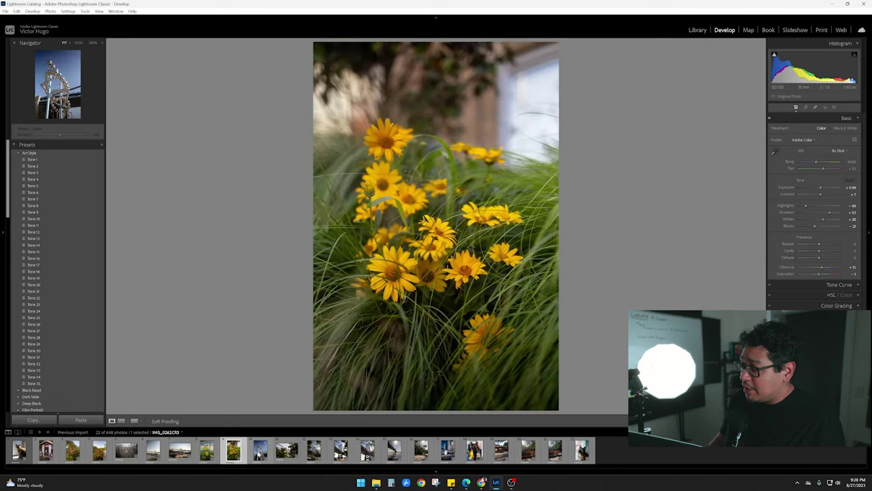
click(261, 450)
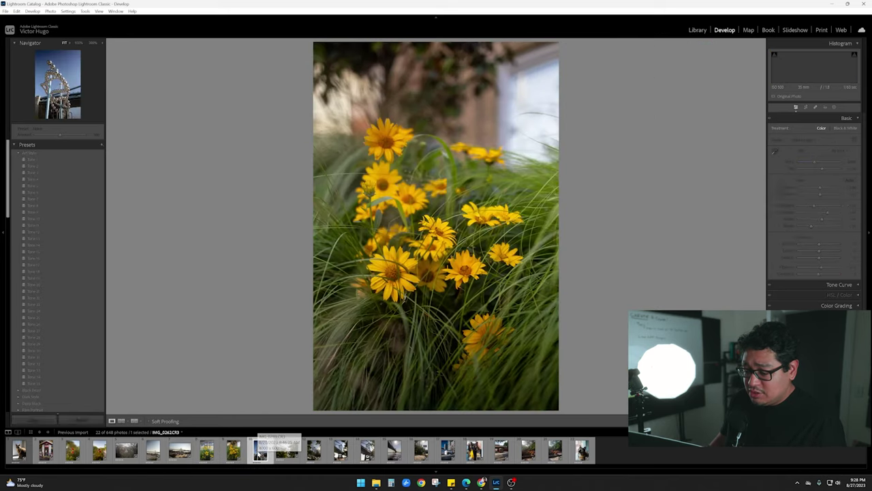
click(287, 449)
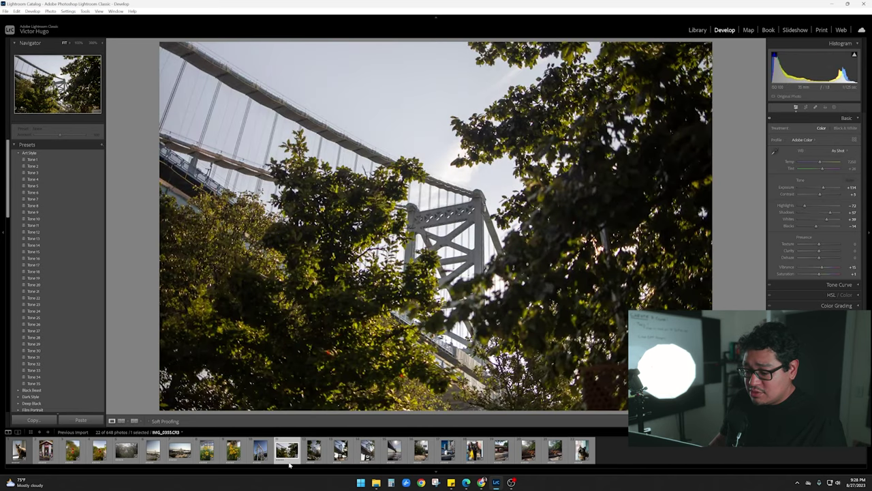
click(313, 450)
key(Right)
key(Right)
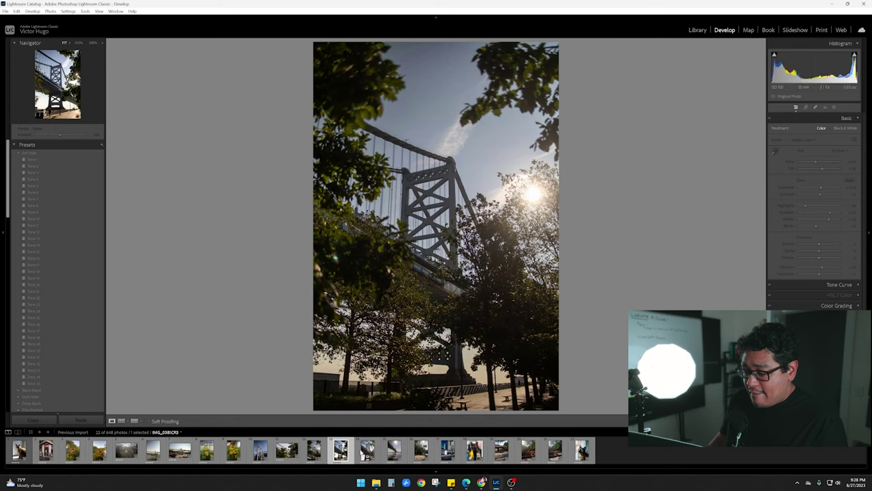
key(Right)
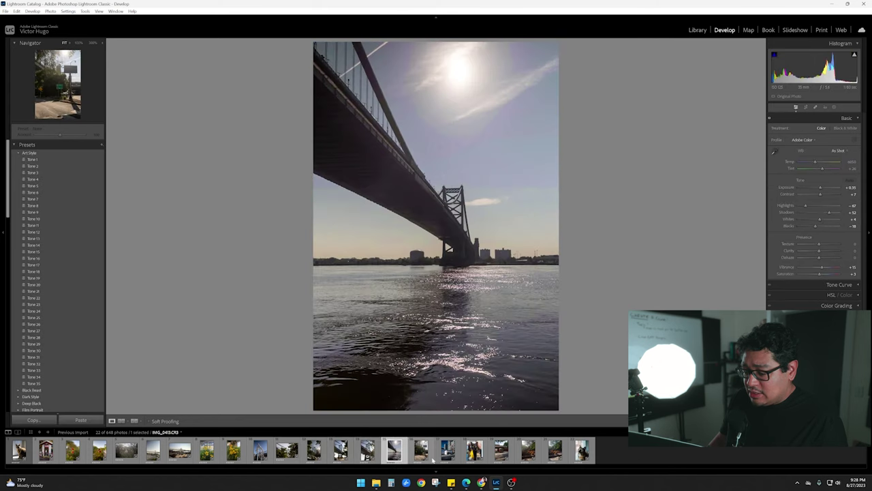
click(19, 450)
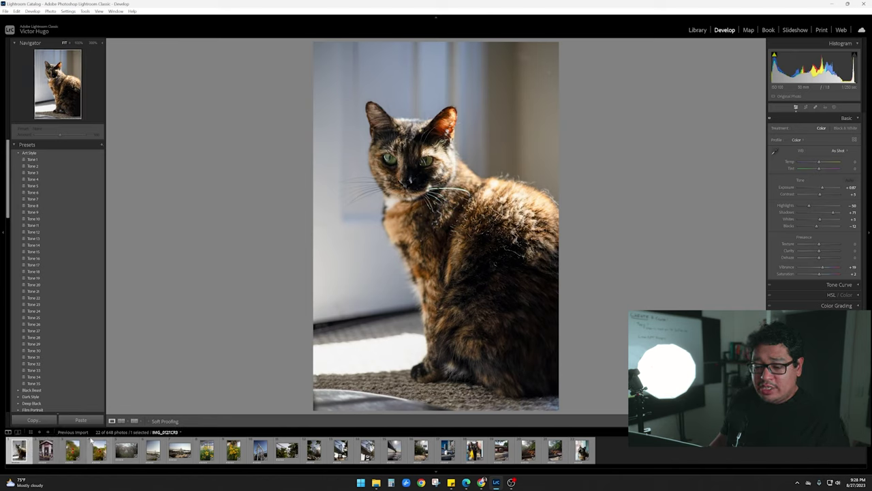
Choose Edit In > Edit in DehancerLightroom for the cat photo
right_click(19, 454)
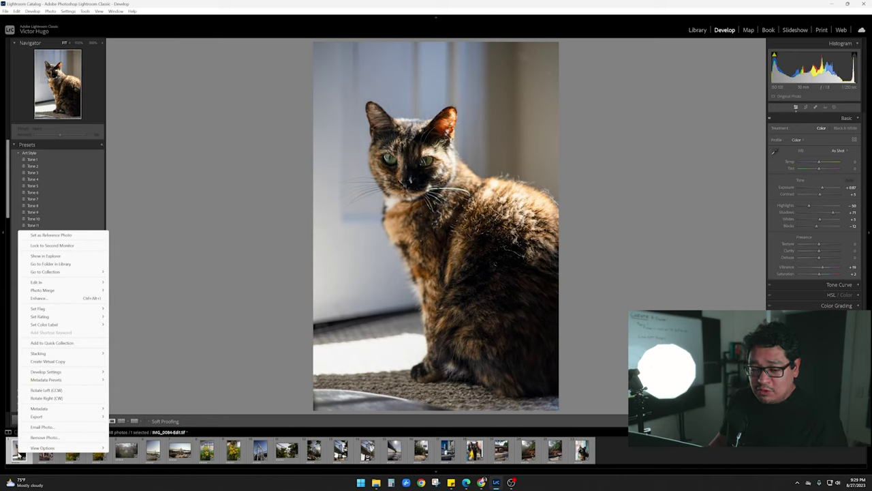
mouse_move(58, 377)
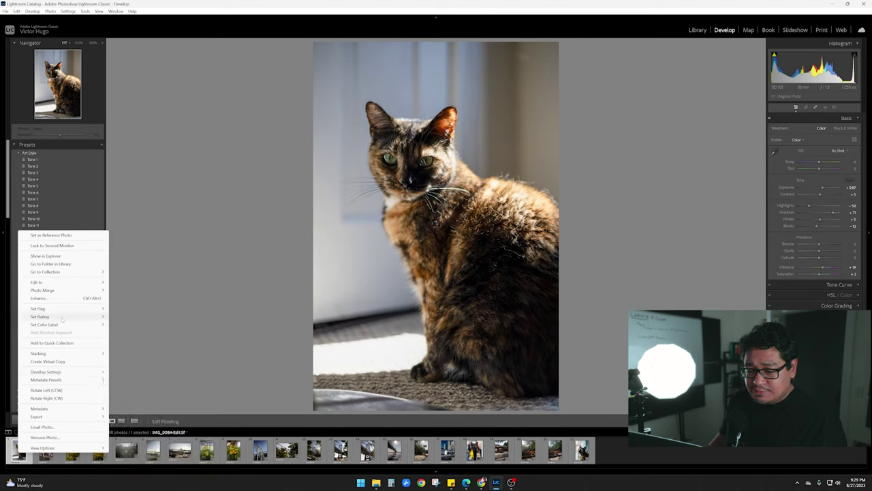
mouse_move(60, 284)
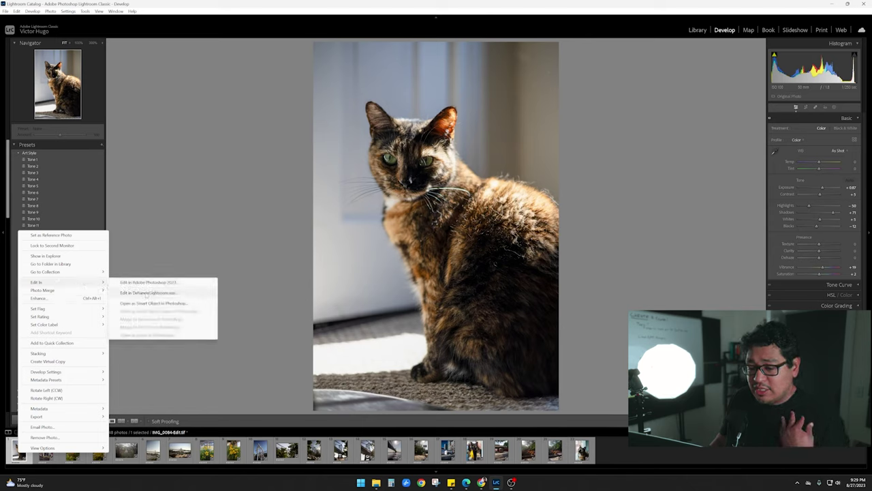
click(145, 292)
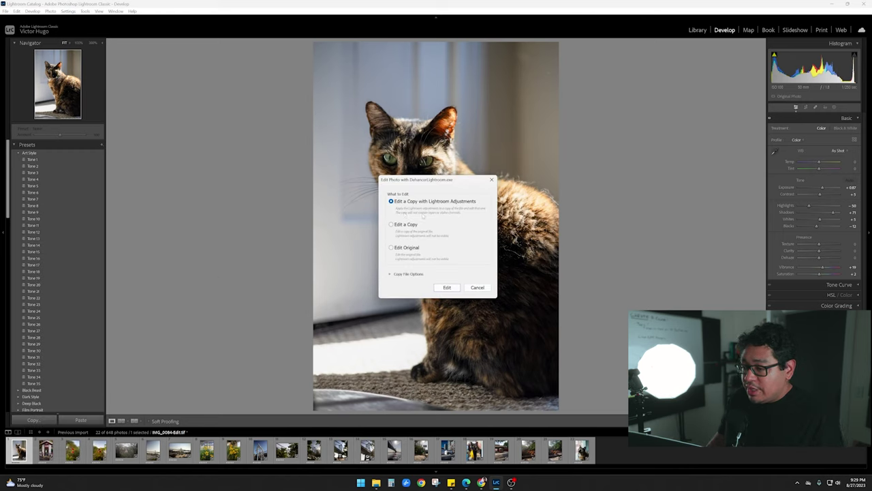
Expand Copy File Options, keep TIFF as the file format, and send the copy to Dehancer
click(390, 275)
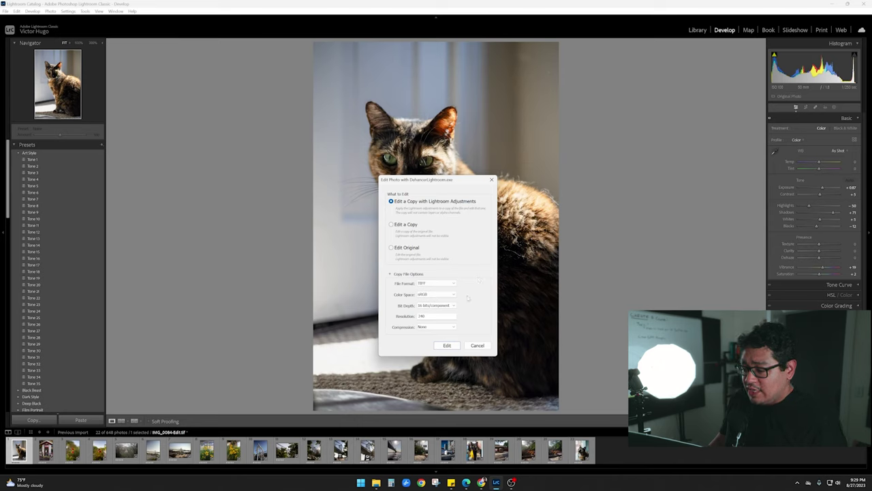
click(455, 284)
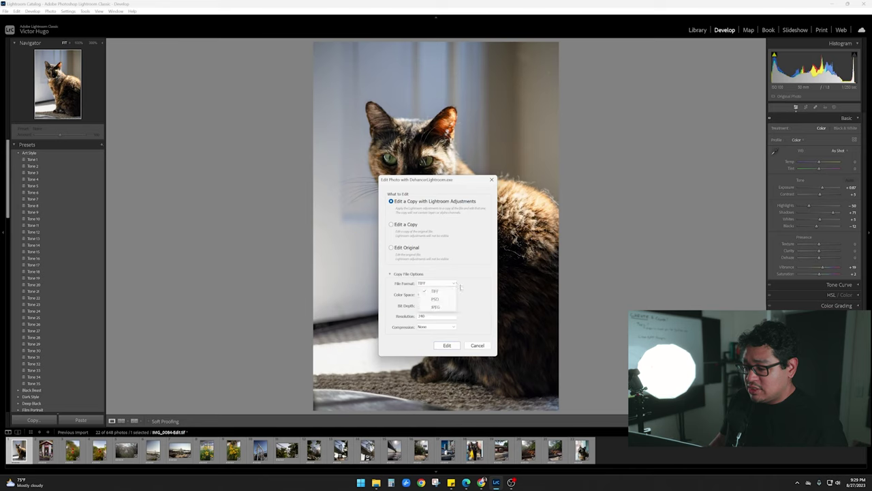
click(461, 287)
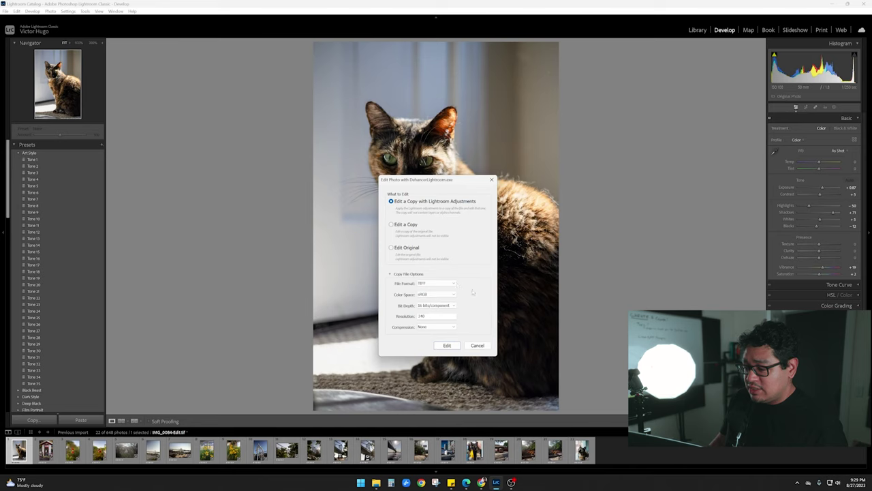
click(447, 345)
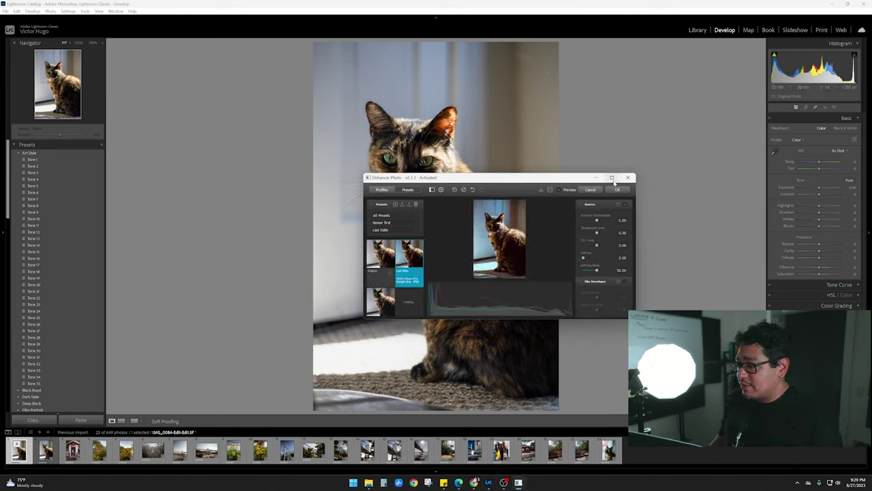
click(612, 179)
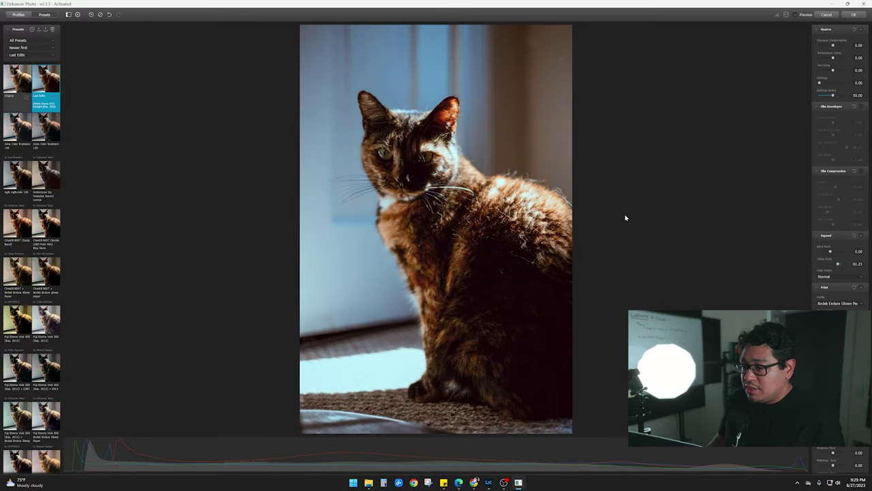
click(17, 82)
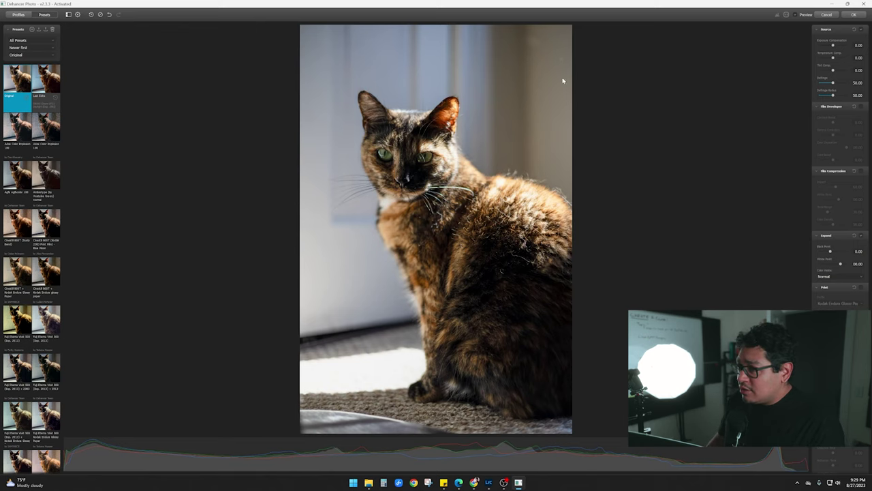
click(51, 42)
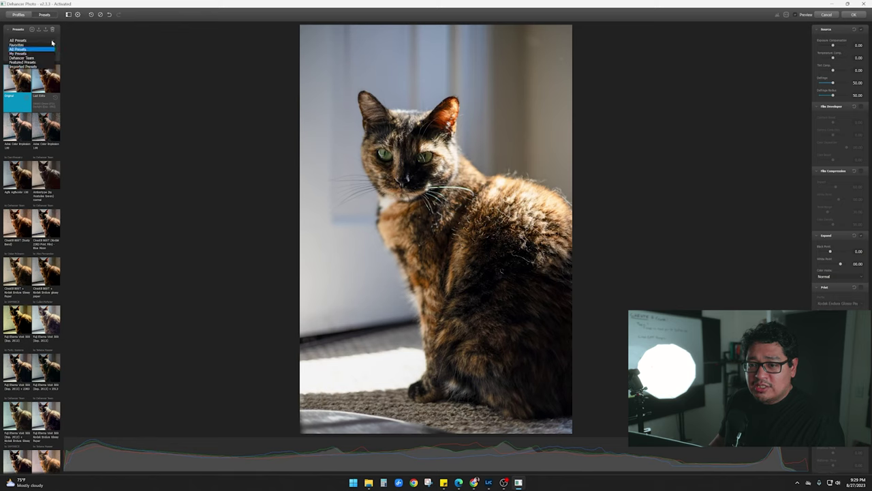
click(33, 58)
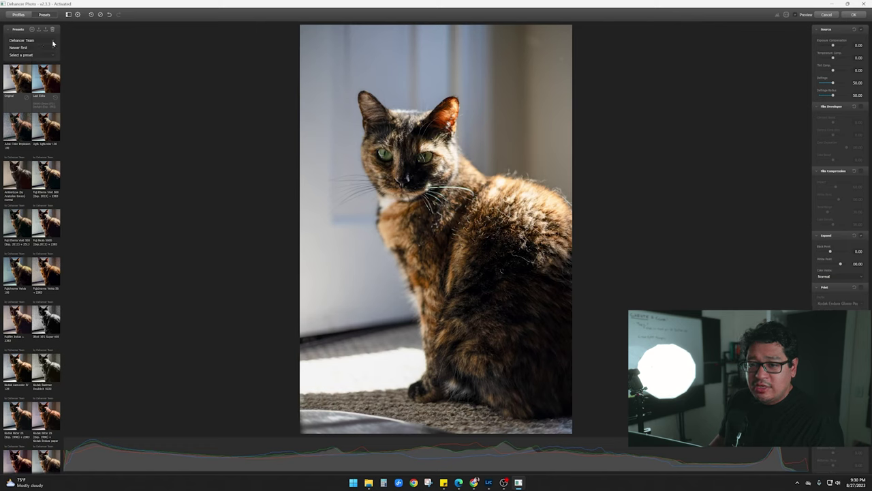
click(52, 43)
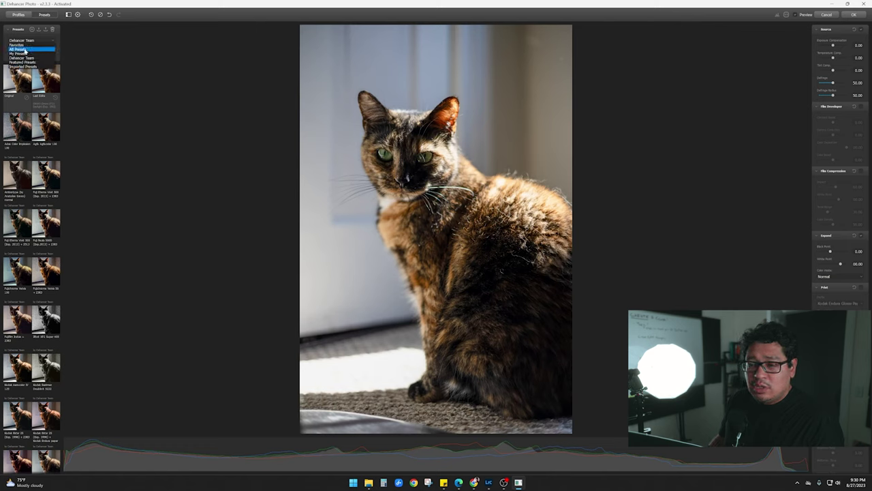
click(25, 50)
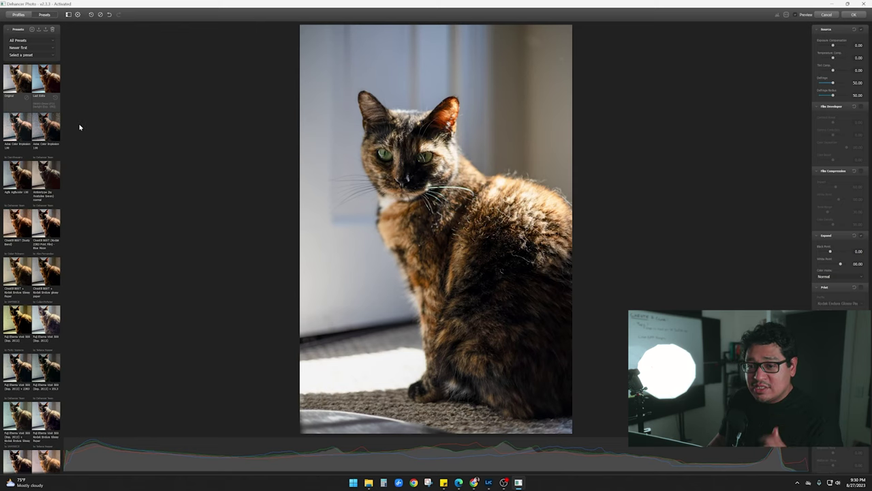
scroll(43, 164, down, 3)
scroll(44, 164, down, 12)
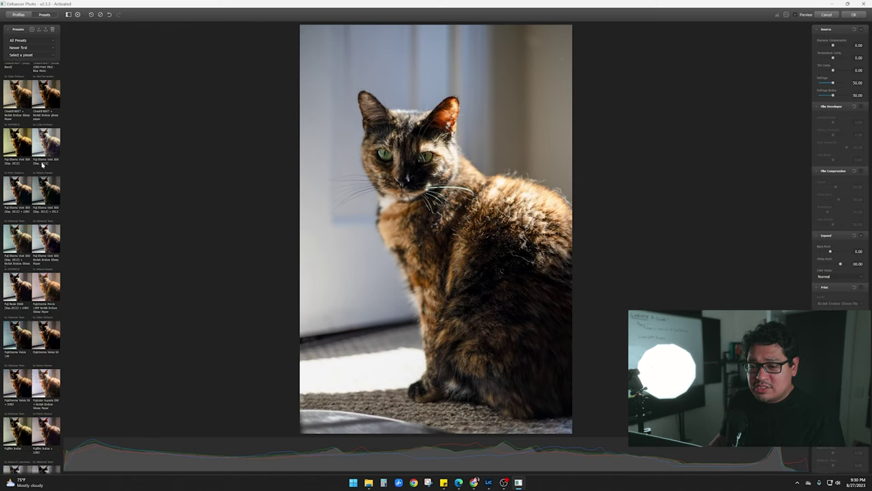
scroll(43, 164, down, 12)
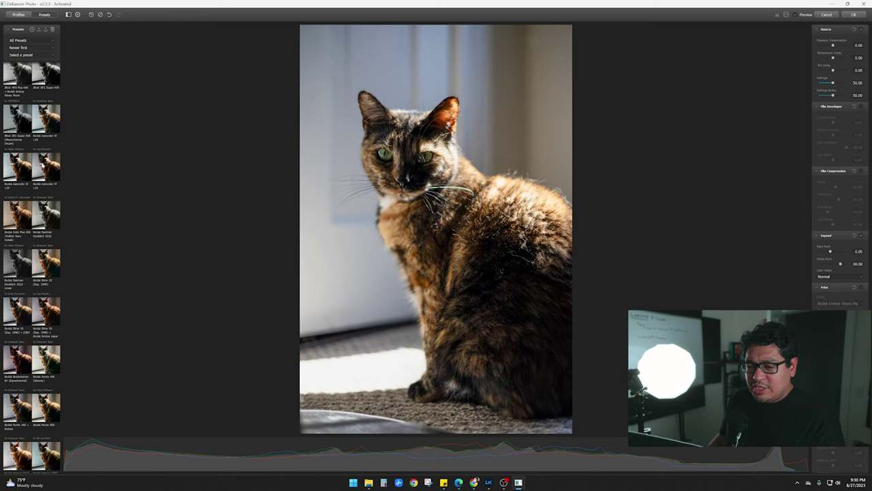
scroll(43, 165, up, 5)
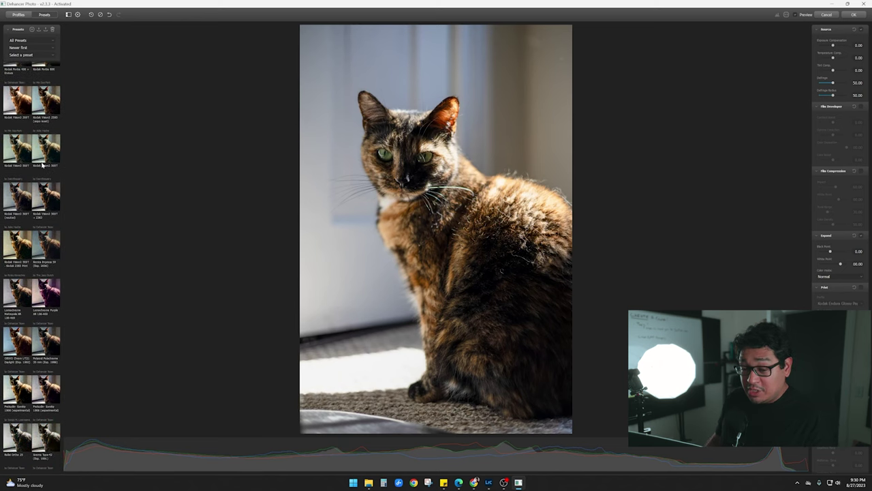
scroll(31, 267, up, 4)
scroll(30, 267, up, 8)
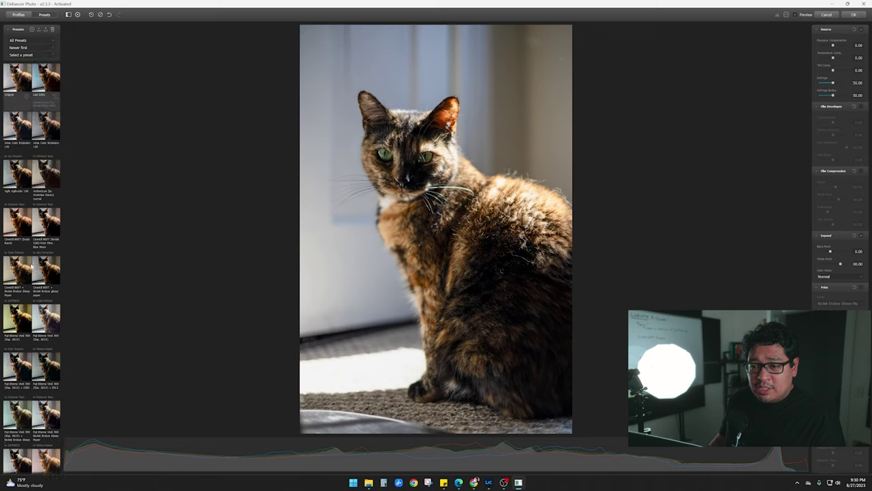
click(52, 43)
Filter presets to Dehancer Team and apply Adox Color Implosion 100 to the cat photo
click(31, 59)
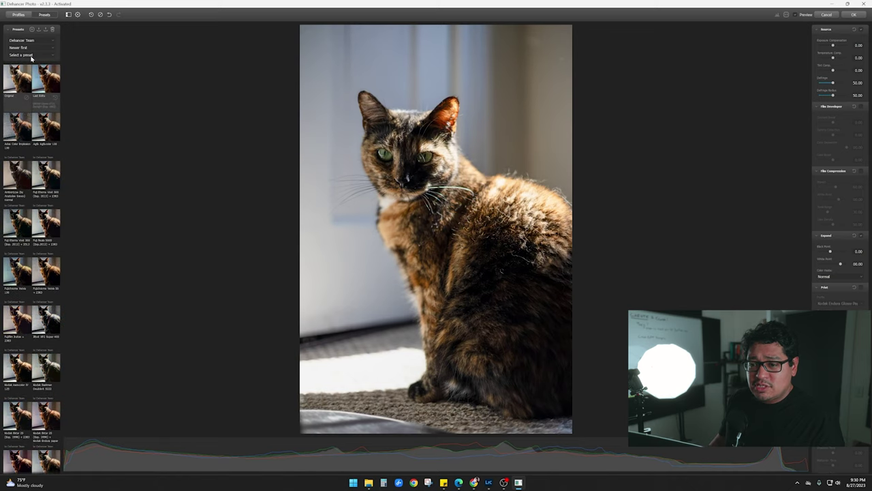
click(21, 131)
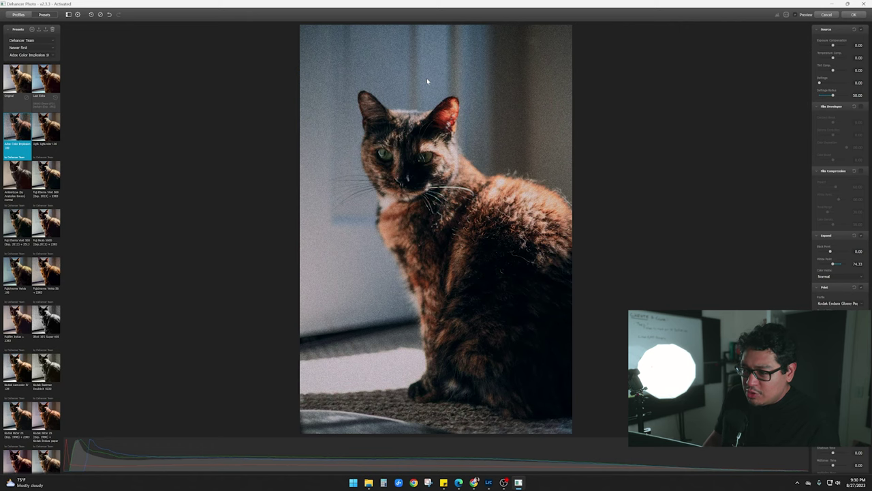
scroll(423, 102, down, 1)
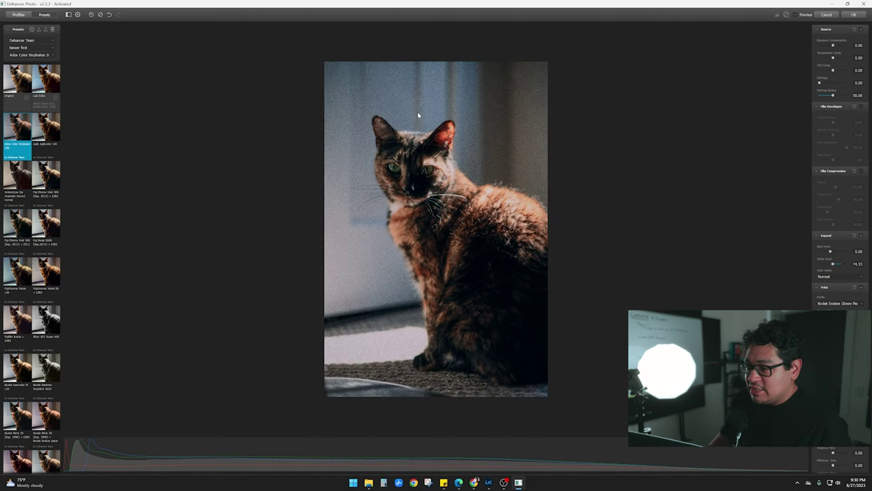
scroll(416, 130, up, 3)
scroll(412, 142, up, 4)
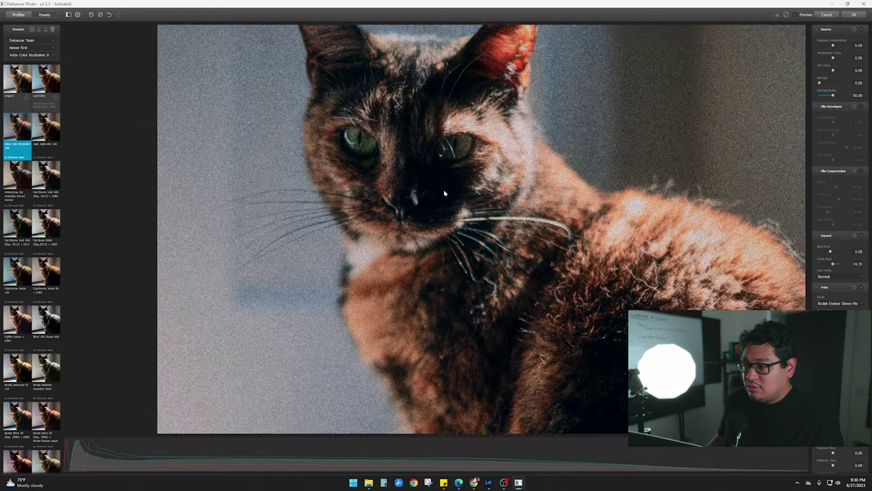
drag(444, 193, 439, 268)
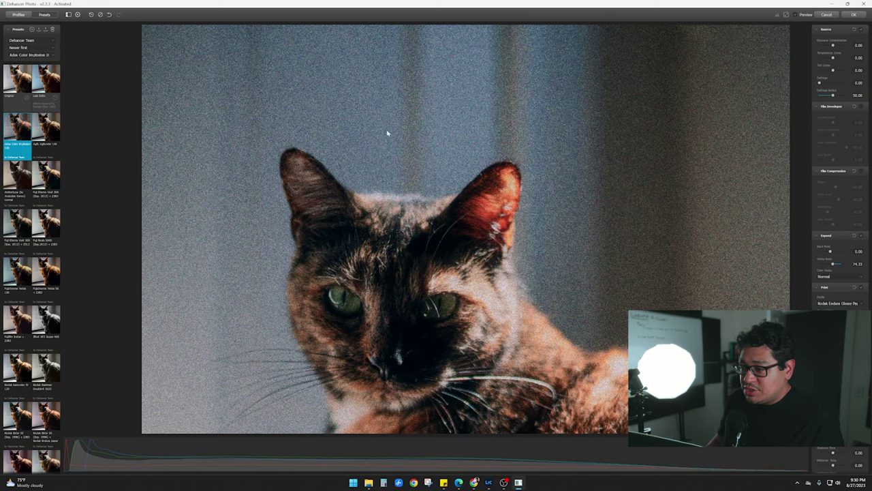
scroll(422, 164, down, 1)
scroll(422, 163, up, 2)
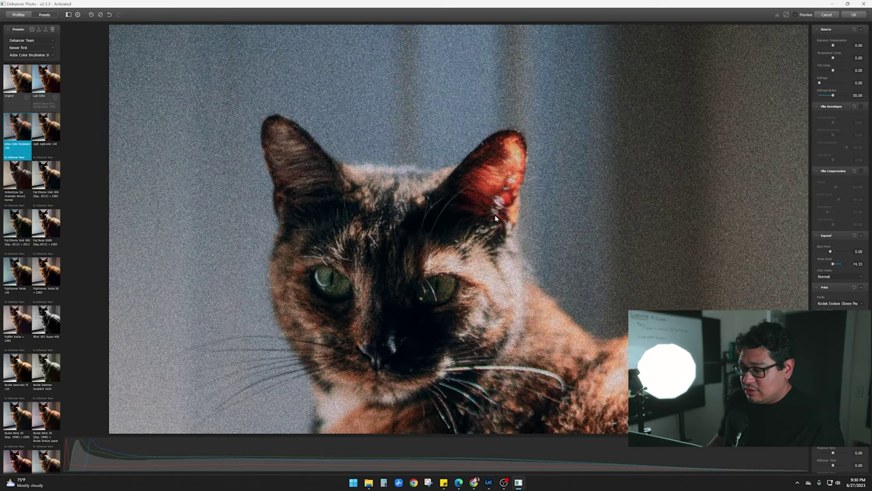
scroll(500, 225, down, 2)
drag(513, 272, 508, 197)
scroll(504, 189, down, 2)
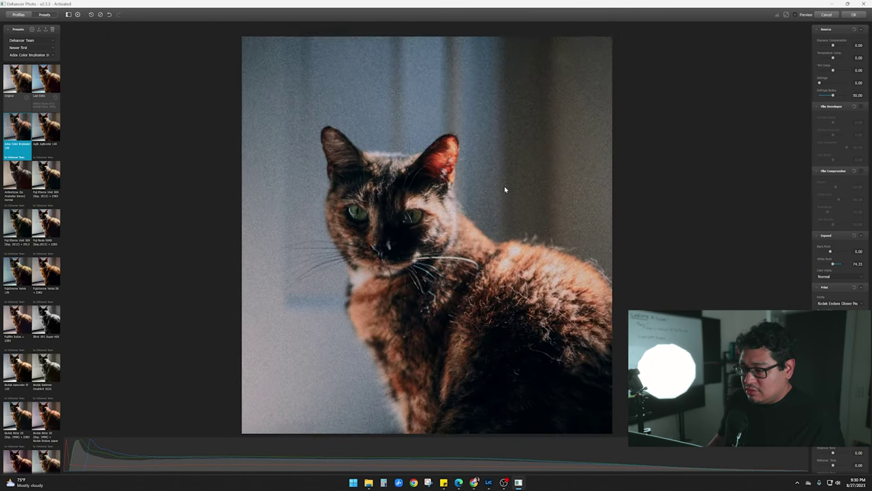
drag(485, 228, 491, 138)
scroll(490, 138, down, 3)
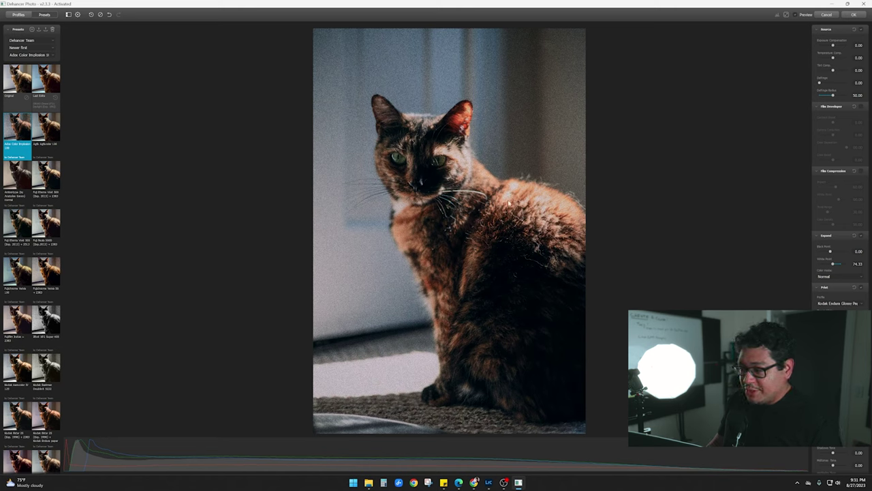
click(44, 128)
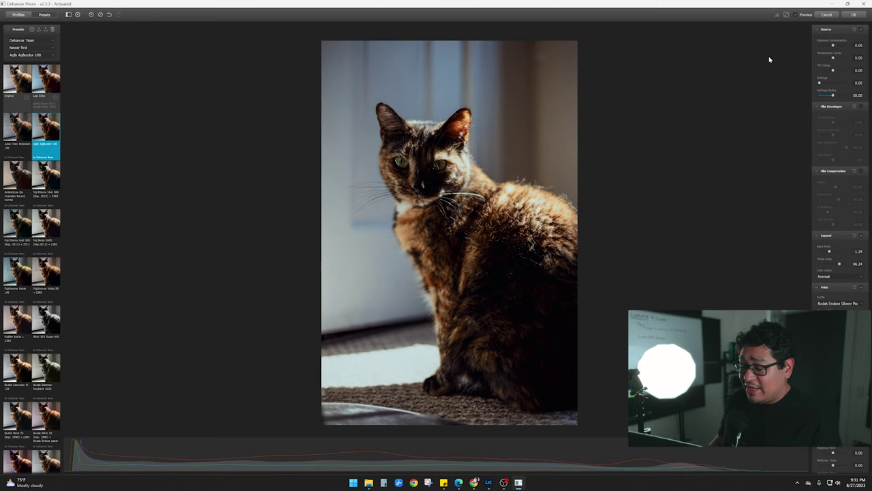
Toggle Preview off and on to compare the Agfa Agfacolor 100 look with the original
click(796, 15)
click(796, 15)
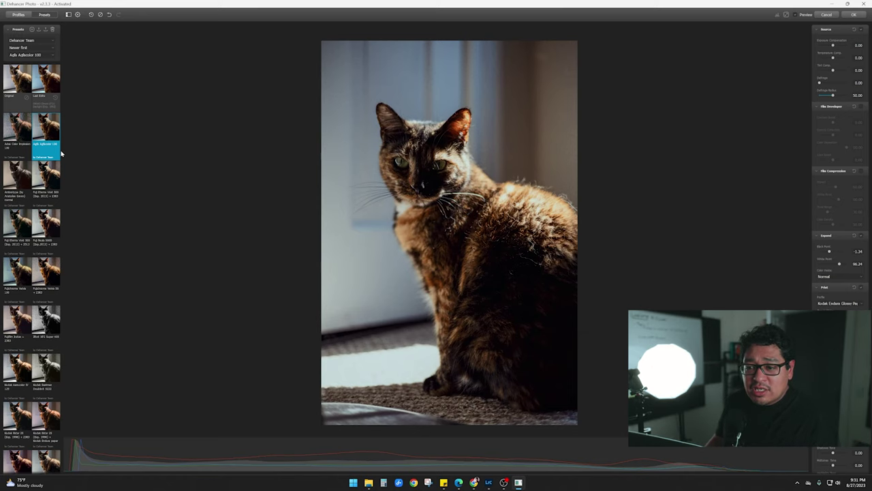
Try Ambrotype, both Fuji Eterna Vivid 500 variants, Fuji Reala 500D, Velvia 100, then Velvia 50 + 2383
click(14, 178)
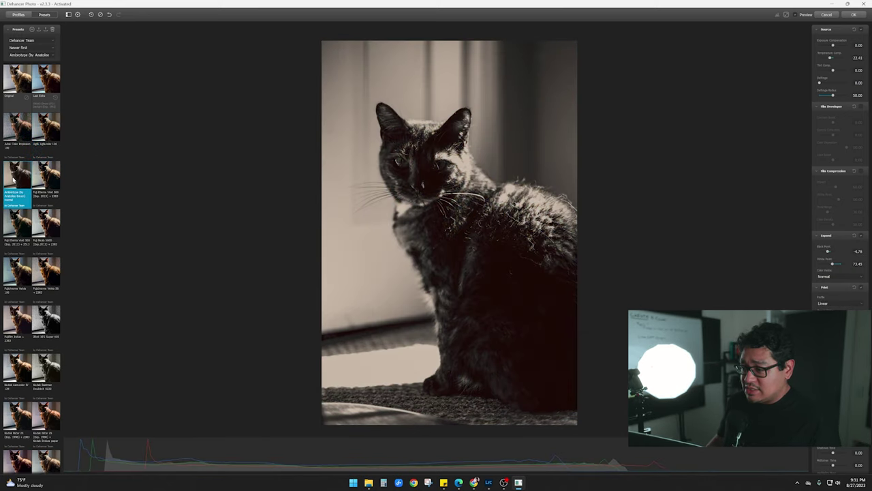
click(47, 181)
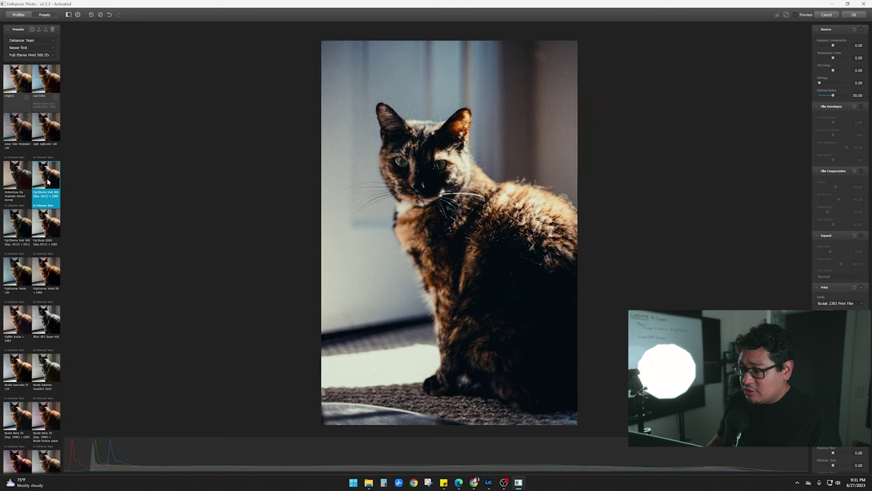
click(29, 227)
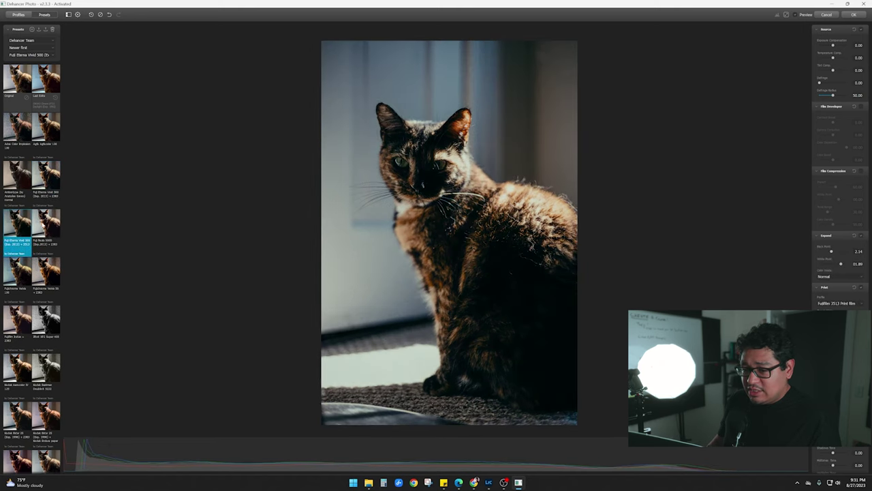
click(44, 225)
scroll(44, 225, down, 1)
click(21, 244)
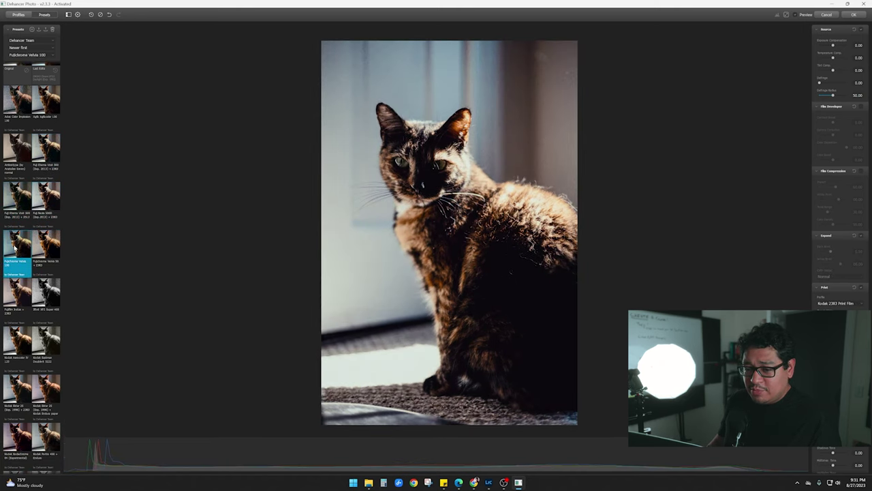
click(43, 247)
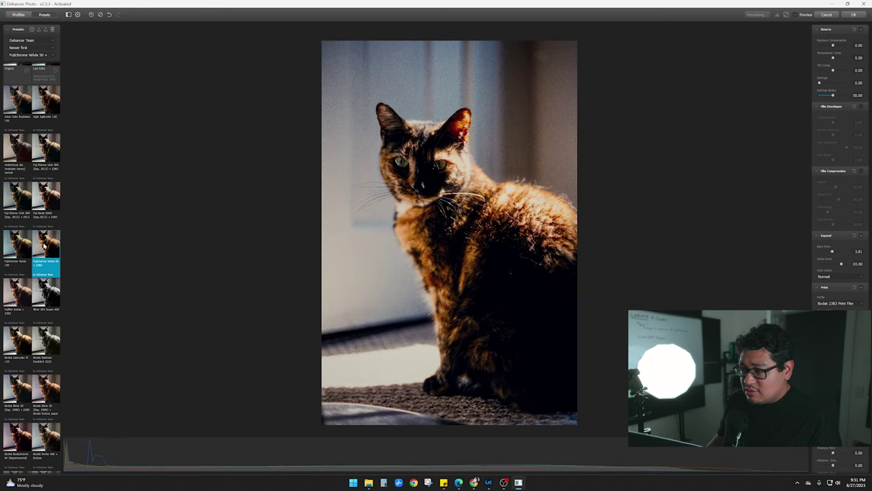
scroll(44, 247, down, 1)
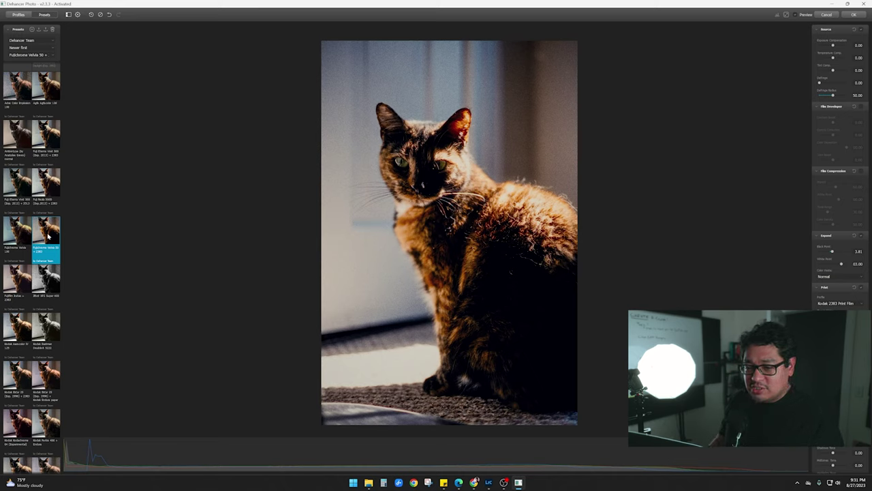
Try Fujifilm Instax + 2383, Ilford XP2 Super 400, Kodak Aerocolor IV 125, and Eastman Double-X 5222
click(14, 293)
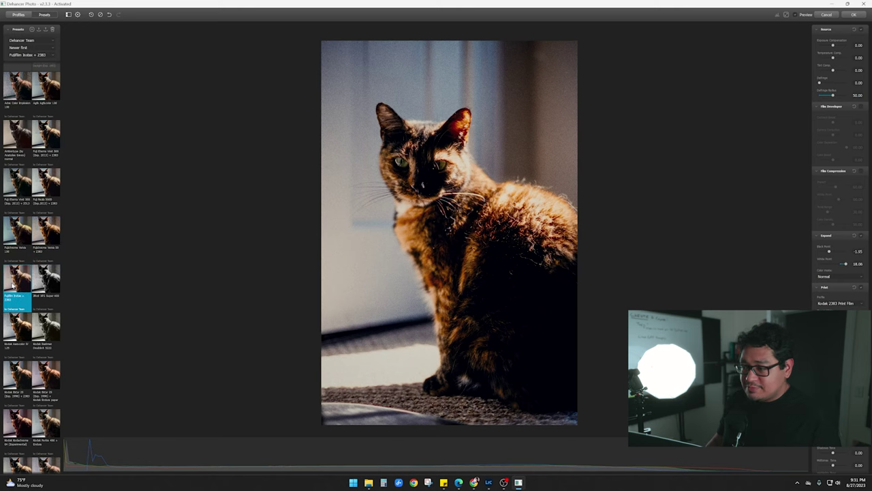
click(51, 285)
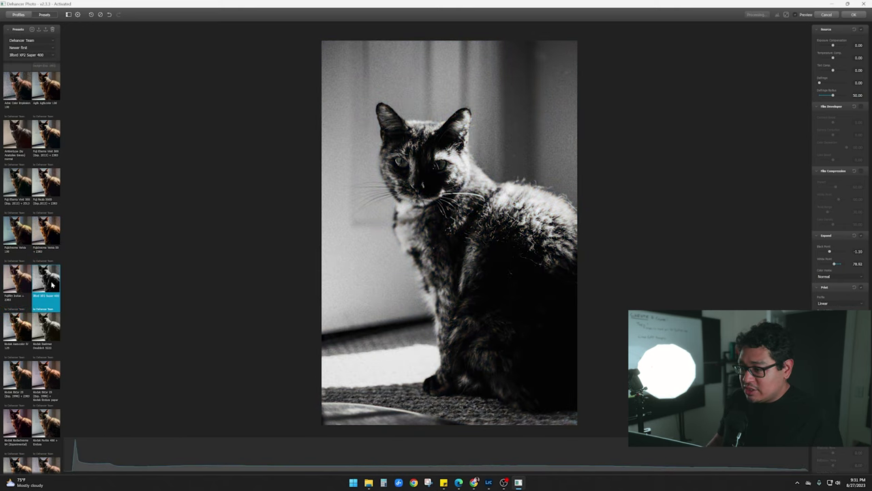
scroll(30, 290, down, 3)
click(23, 290)
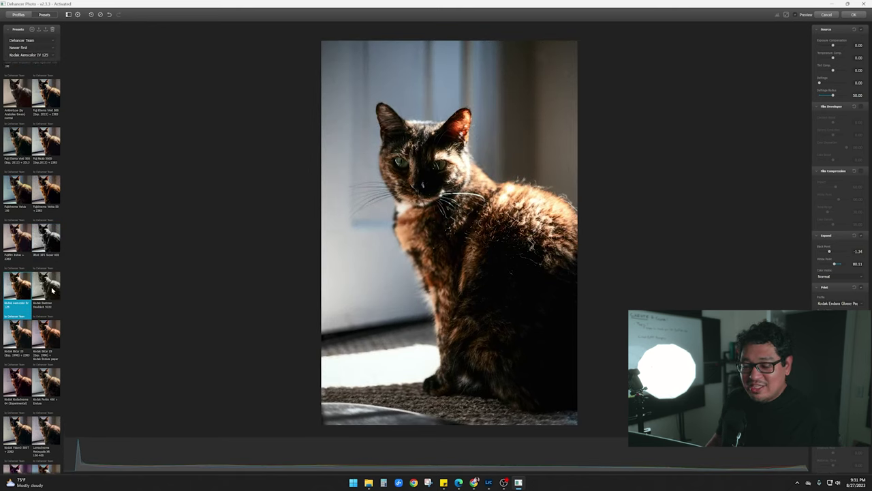
click(50, 291)
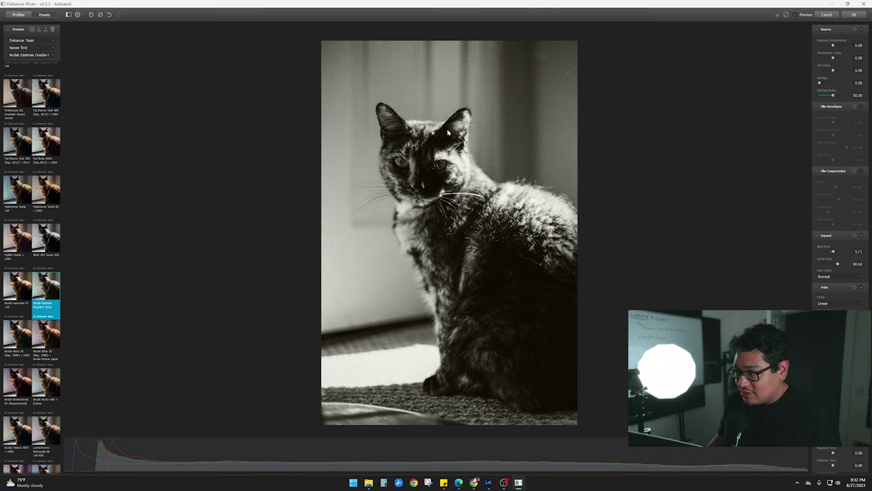
Try Kodak Ektar 25 and Kodachrome 64, ending on Kodak Portra 400 + Endure
click(785, 15)
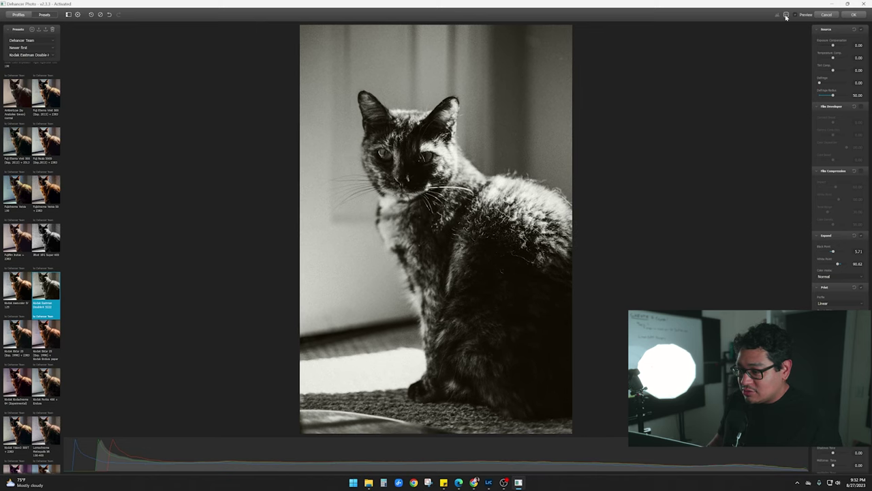
click(26, 337)
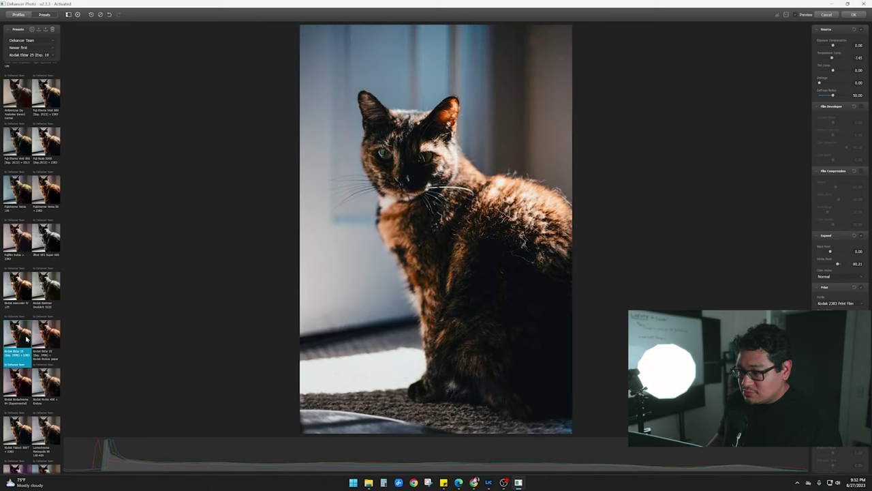
click(12, 388)
click(45, 385)
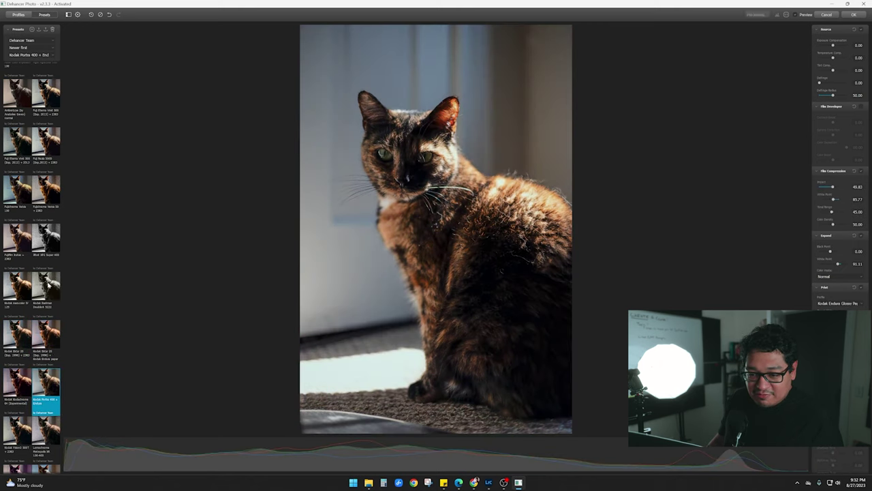
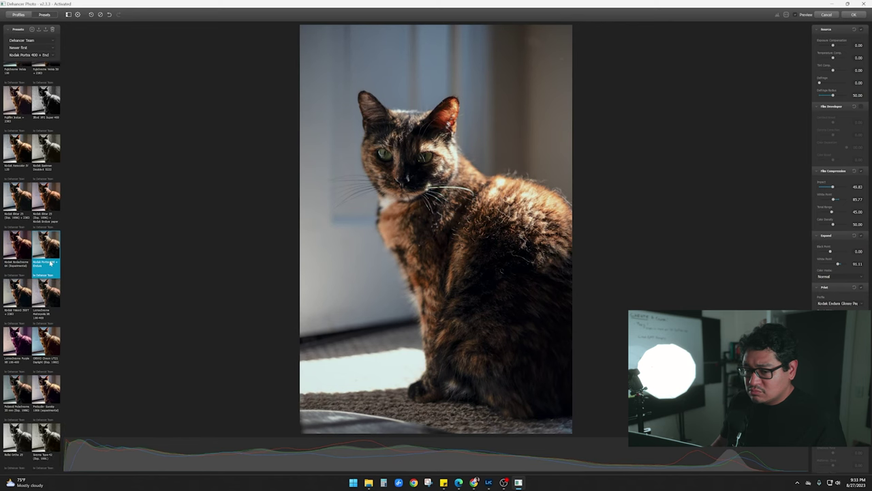
Preview Kodak Vision3 500T, Lomochrome, ORWO Chrom UT21, Prokudin-Gorsky, Rollei Ortho 25 and Svema Type-42 on the cat
click(15, 297)
click(46, 295)
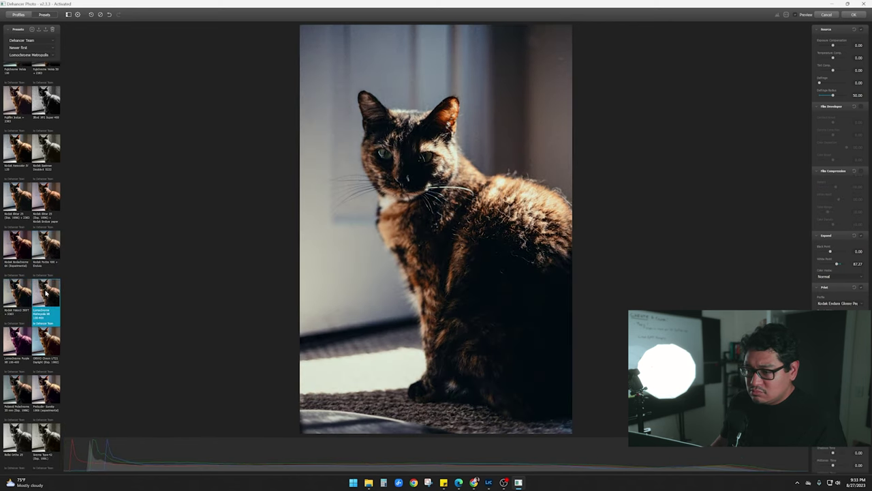
click(18, 343)
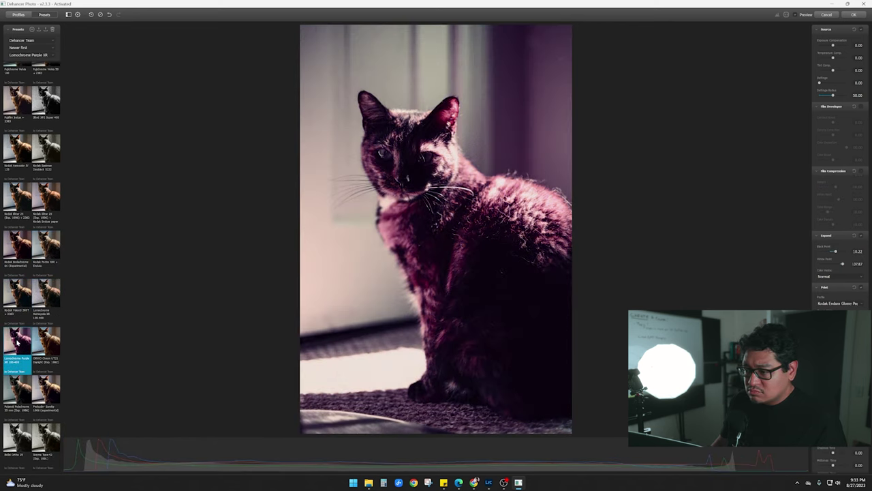
click(38, 333)
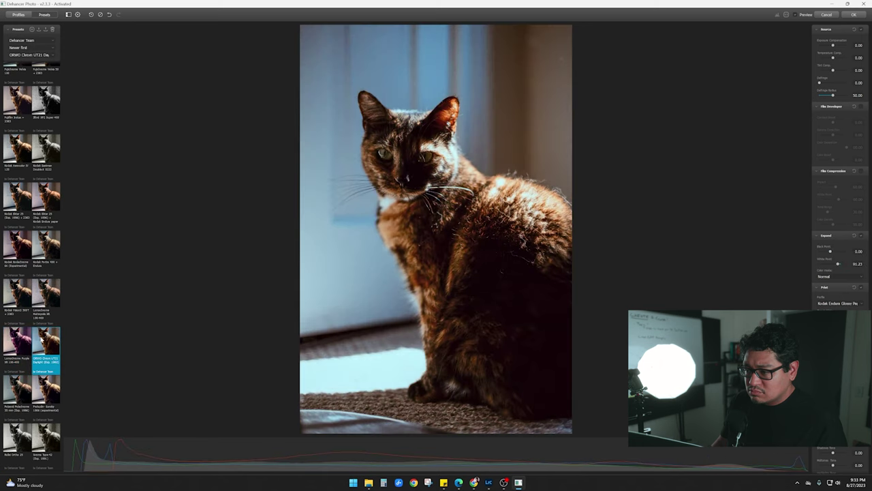
click(12, 396)
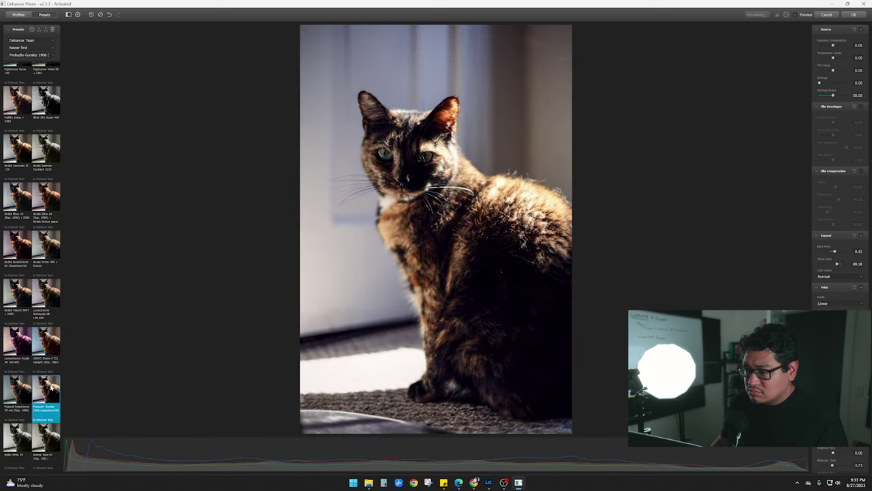
click(19, 443)
click(45, 441)
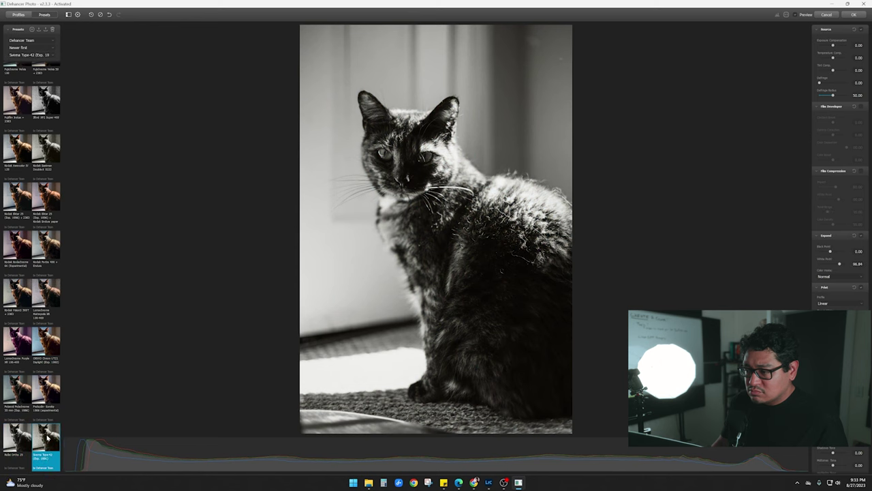
Try Ambrotype, Ilford XP2 Super 400 and Kodak Double-X, then grade the cat with Kodak Ektar 25
scroll(27, 297, up, 5)
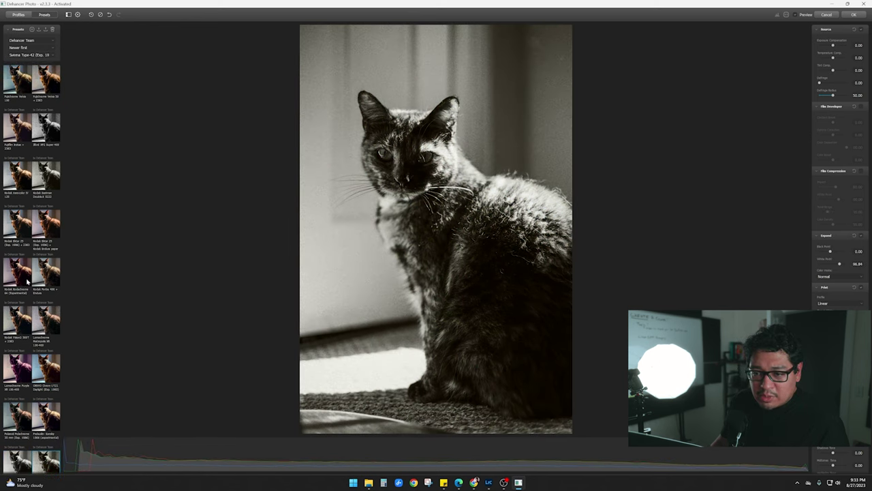
scroll(25, 195, up, 1)
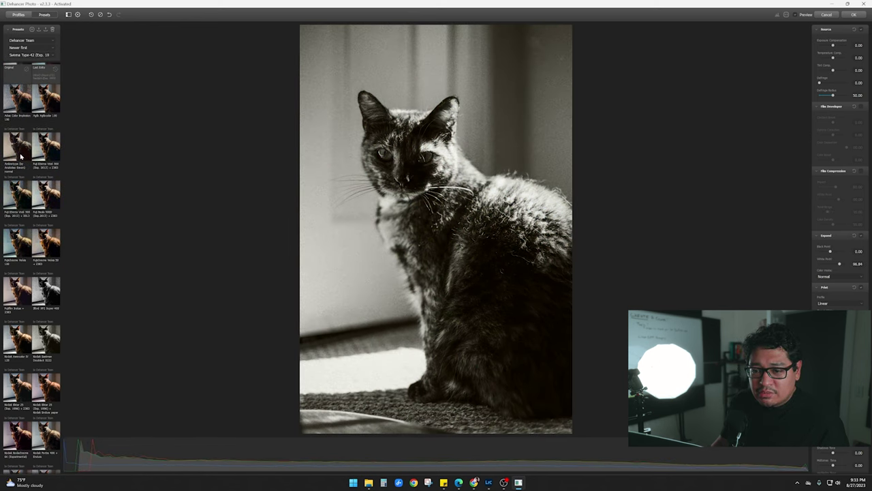
click(21, 157)
scroll(21, 157, up, 1)
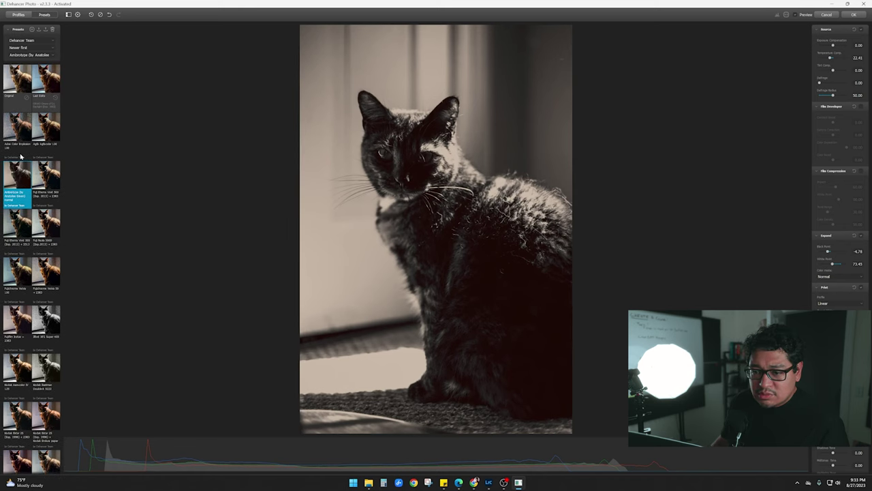
click(55, 315)
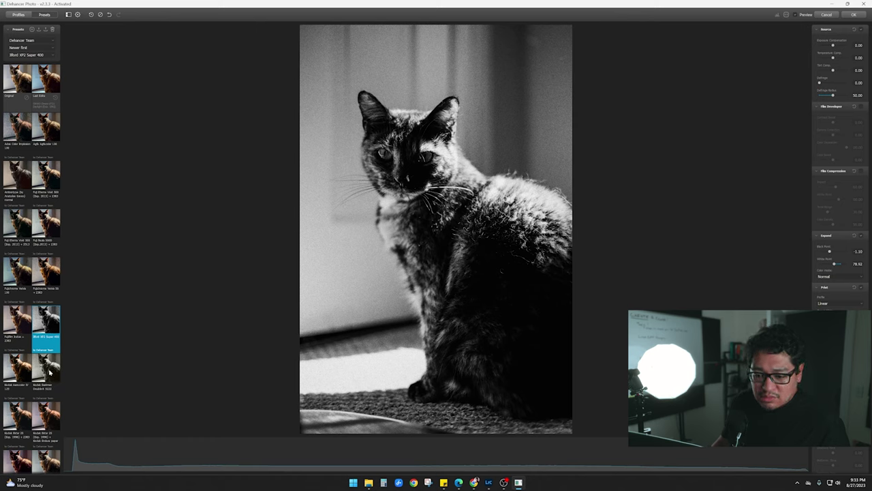
click(49, 371)
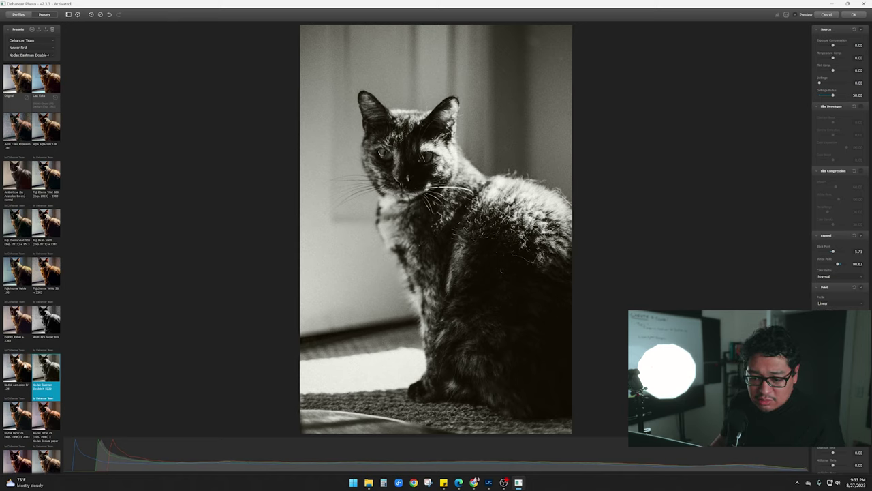
click(21, 418)
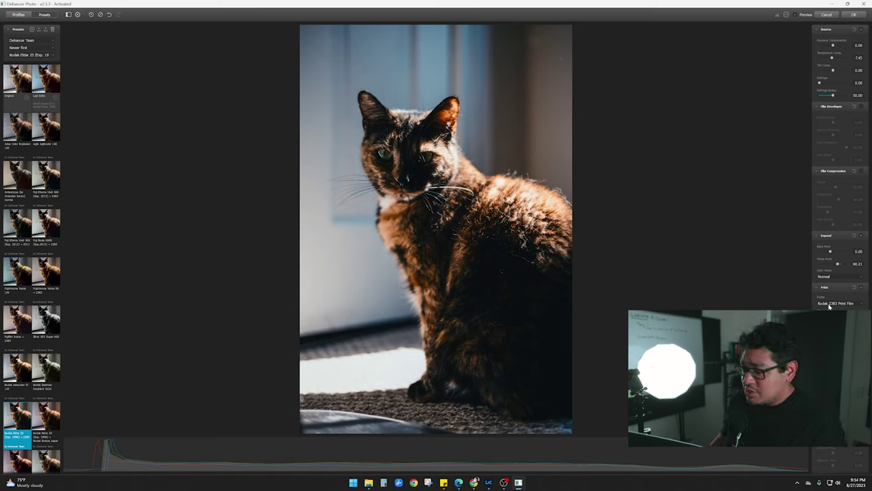
scroll(836, 259, down, 3)
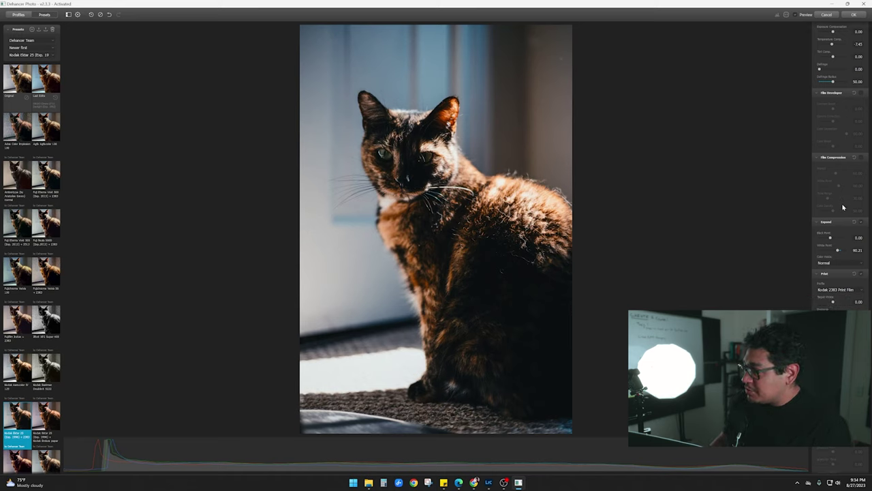
scroll(836, 252, down, 10)
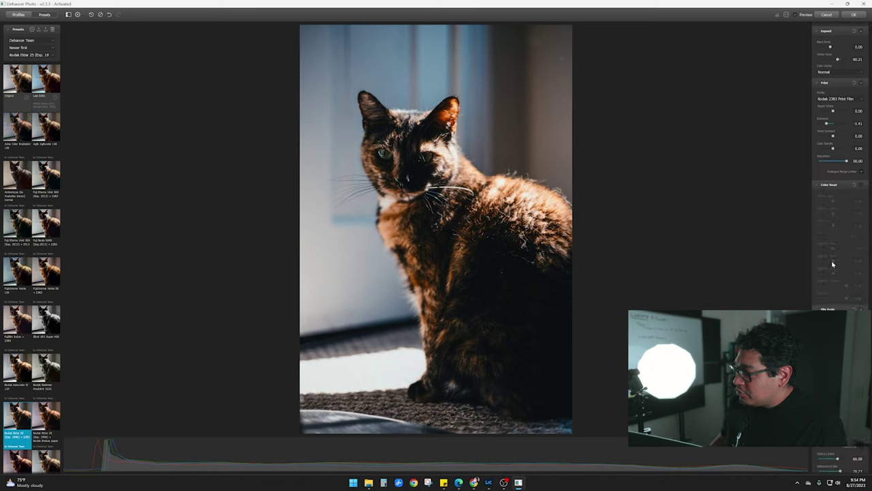
scroll(833, 269, down, 5)
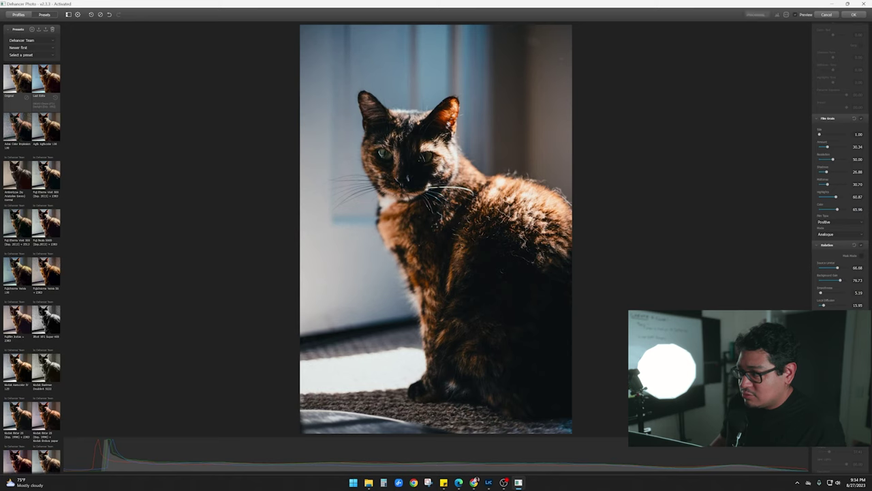
Compare the Ektar-graded cat with its original several times, then accept the grade back into Lightroom
click(795, 15)
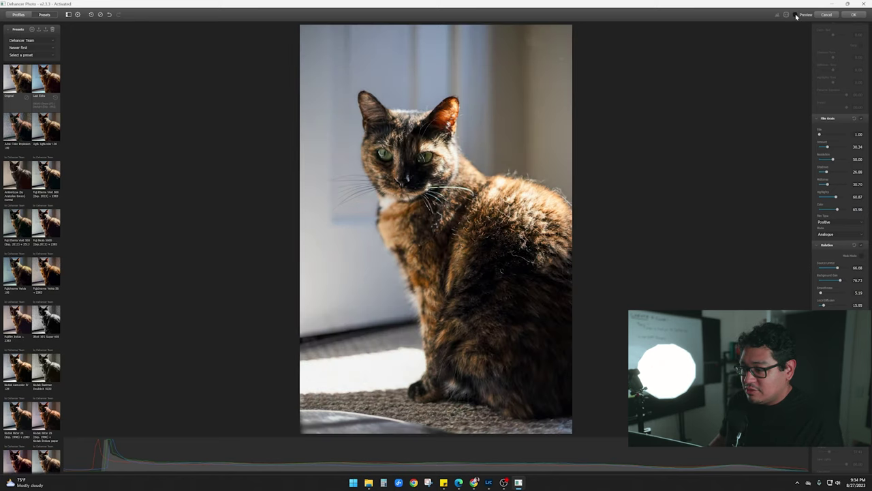
click(795, 15)
click(795, 15)
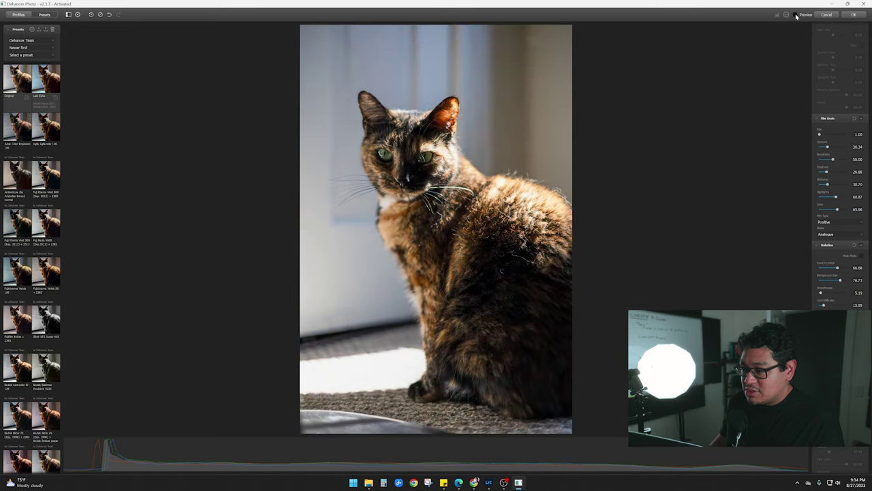
click(795, 15)
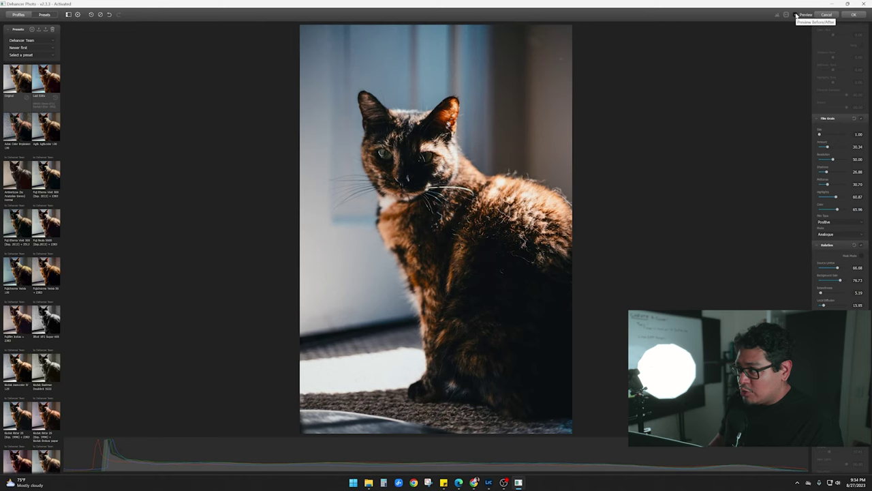
click(796, 15)
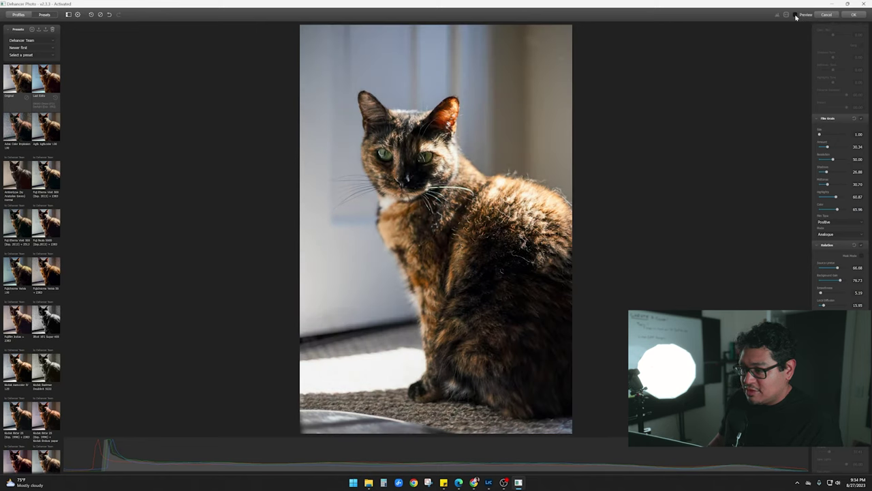
click(795, 15)
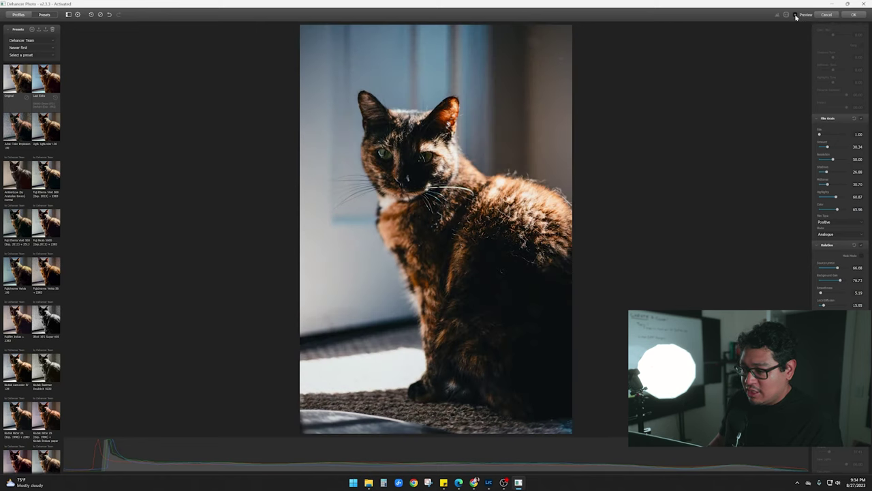
click(853, 15)
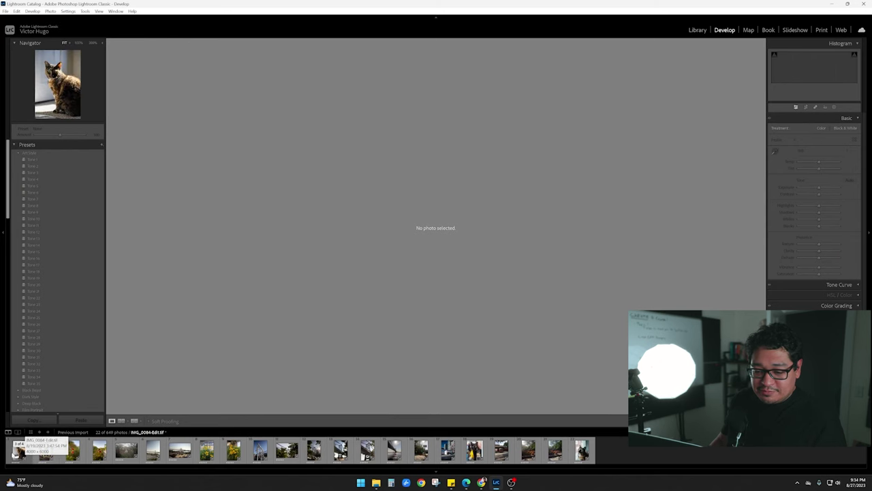
Send the ice cream shop photo to DehancerLightroom.exe as a copy with Lightroom adjustments
click(18, 450)
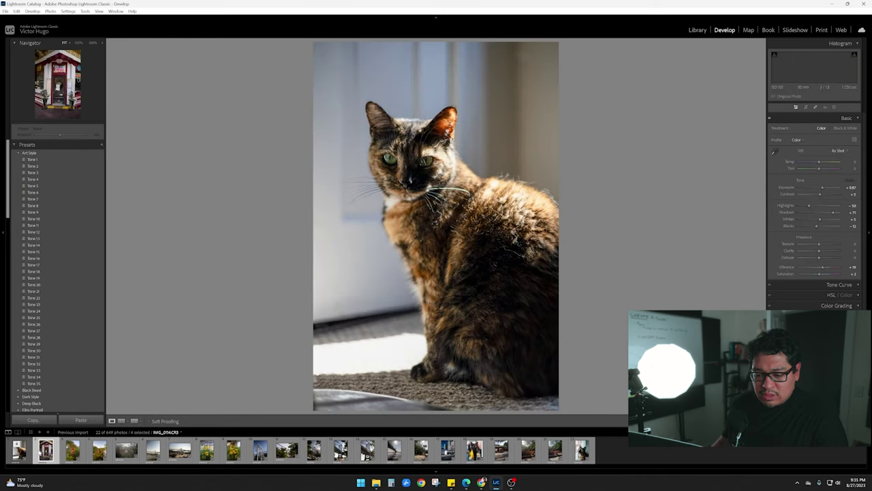
click(46, 450)
right_click(41, 450)
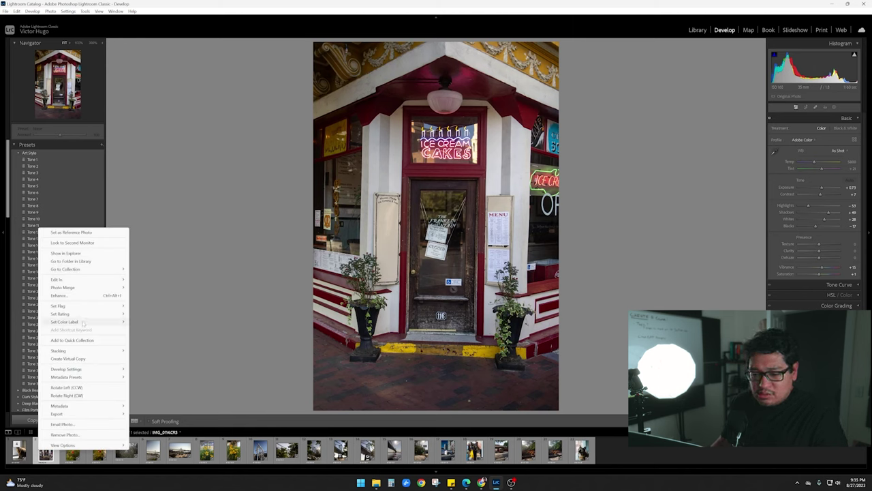
mouse_move(77, 280)
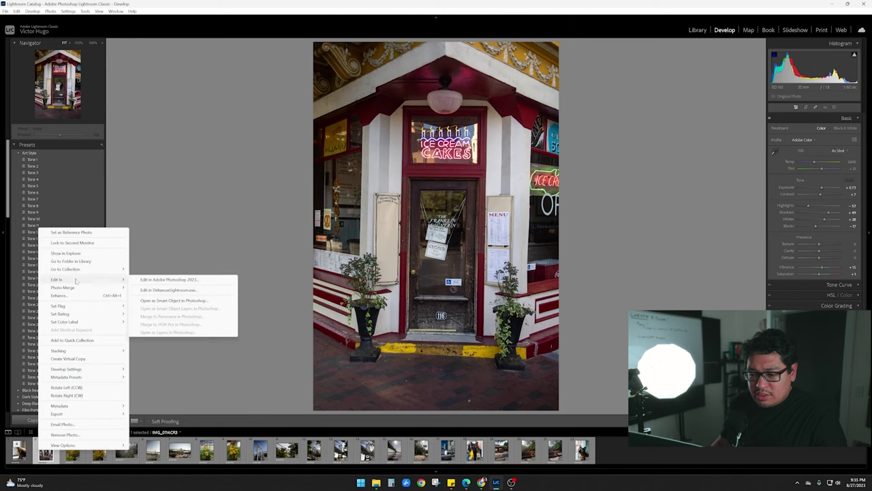
click(166, 289)
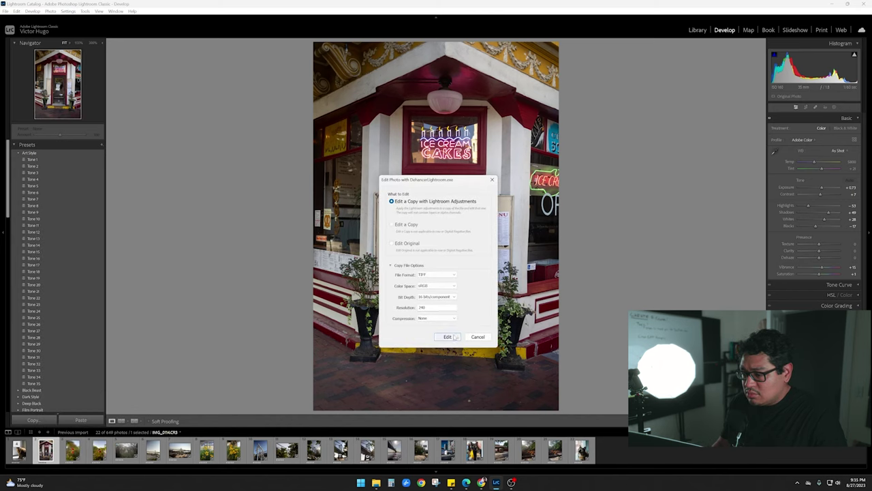
click(447, 337)
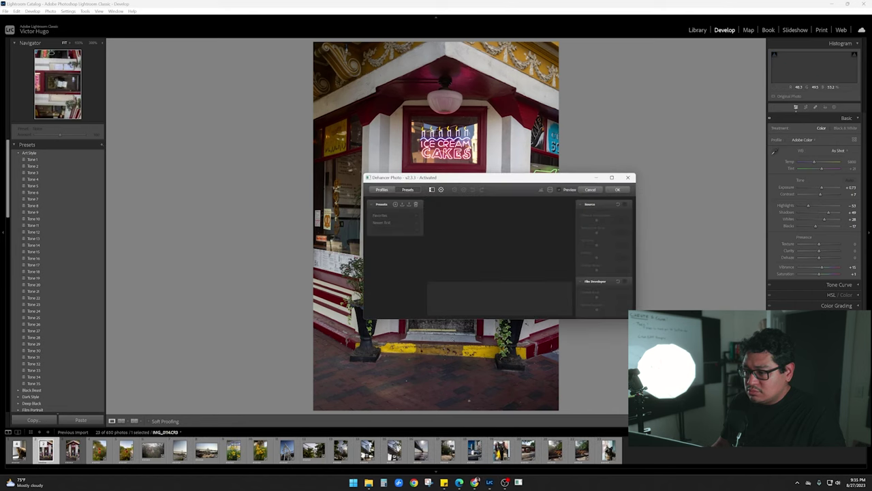
Maximize Dehancer, compare with the original, then try Adox Color Implosion, Agfacolor 100, Ambrotype and Eterna Vivid 500
click(612, 177)
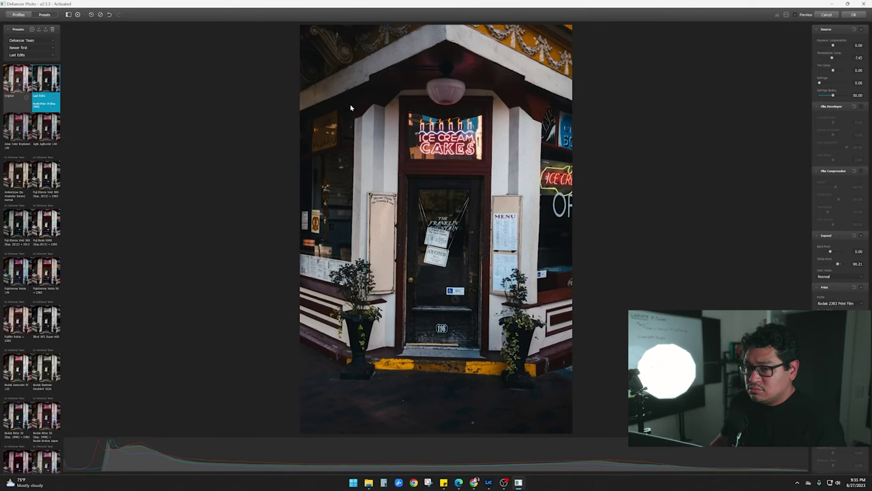
click(794, 15)
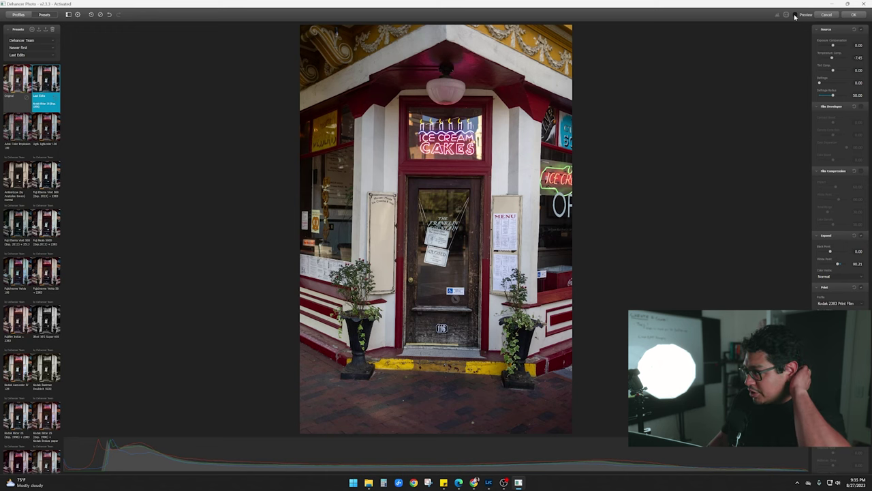
click(794, 16)
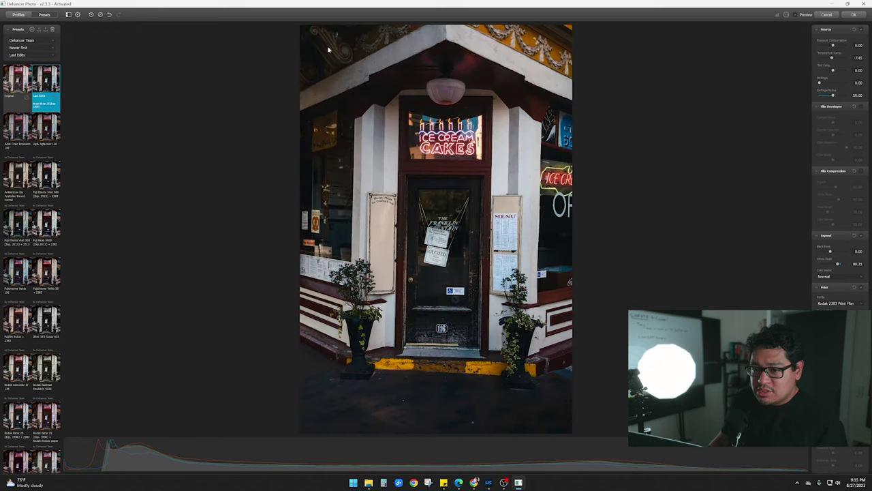
click(20, 136)
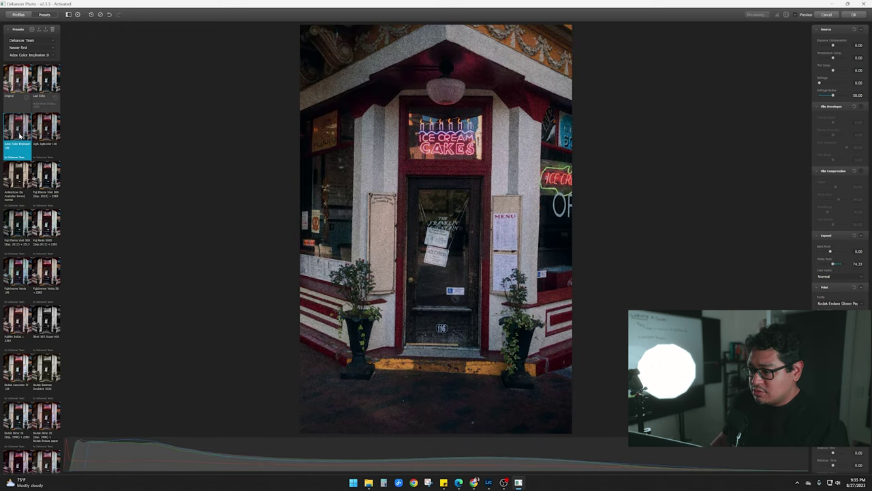
click(50, 132)
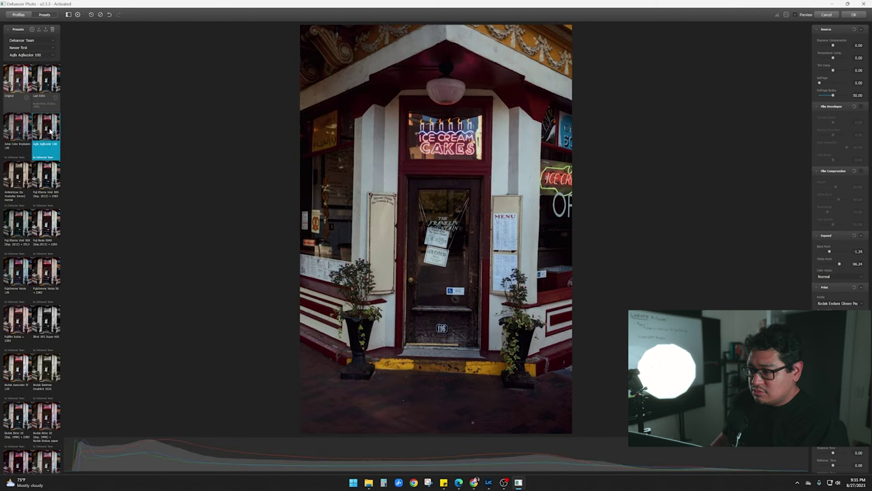
click(13, 176)
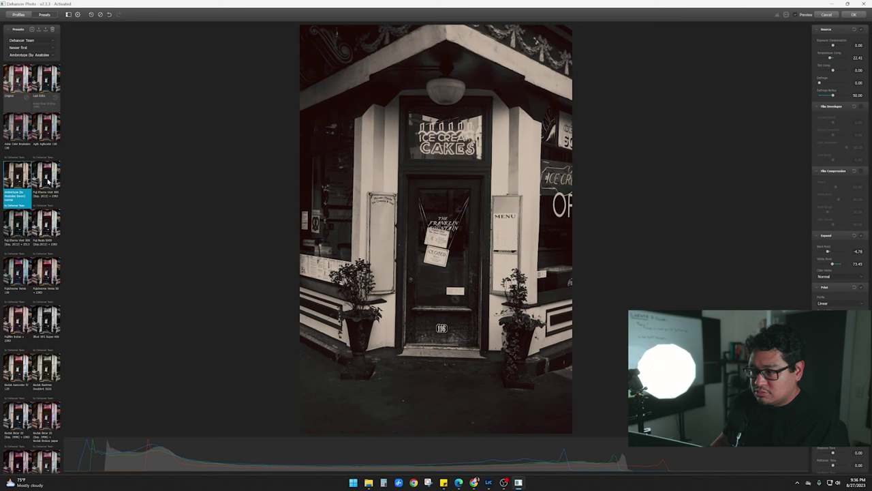
click(47, 181)
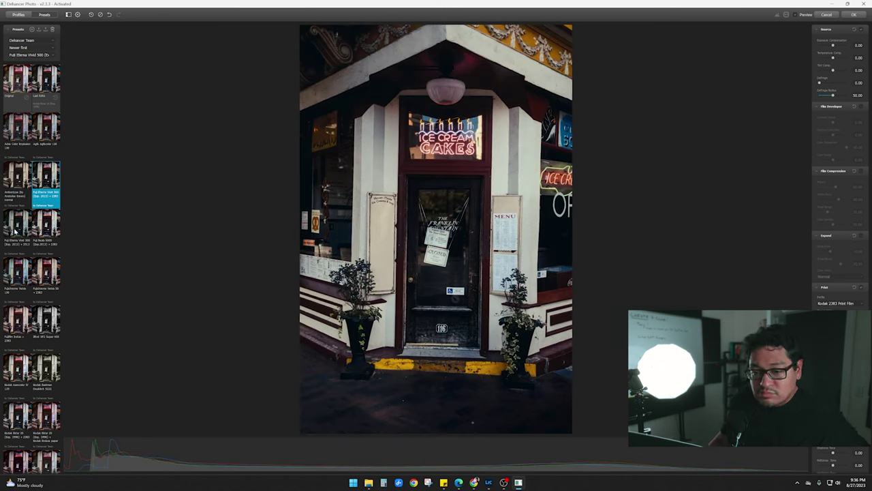
Try Fuji Reala 500D, Velvia 100, Velvia 50 + 2383 and Ilford XP2, then apply Fujifilm Instax + 2383
click(13, 231)
click(47, 231)
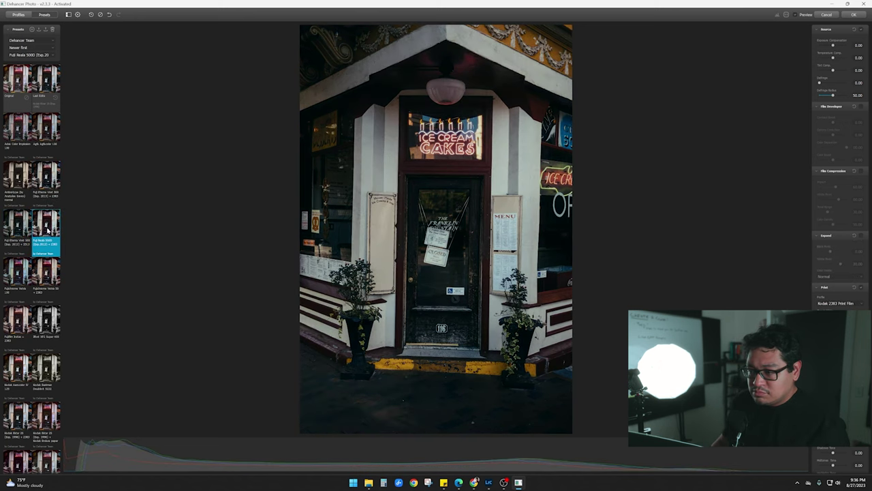
click(17, 272)
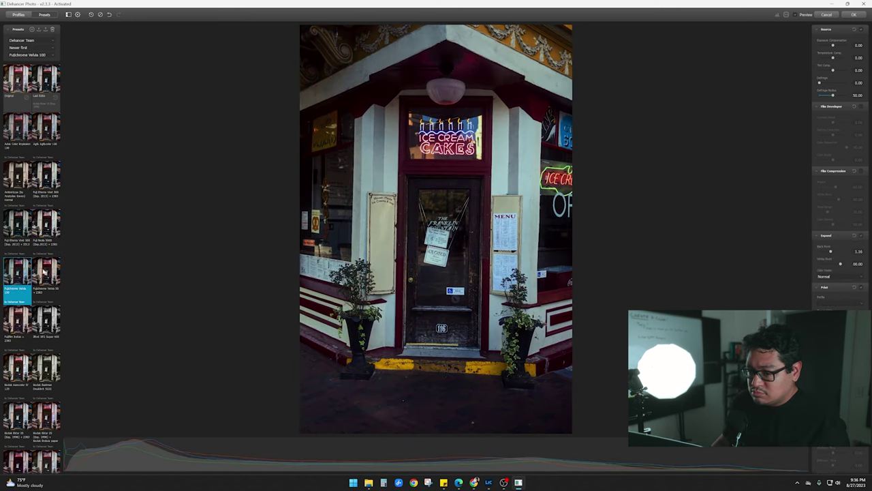
click(45, 272)
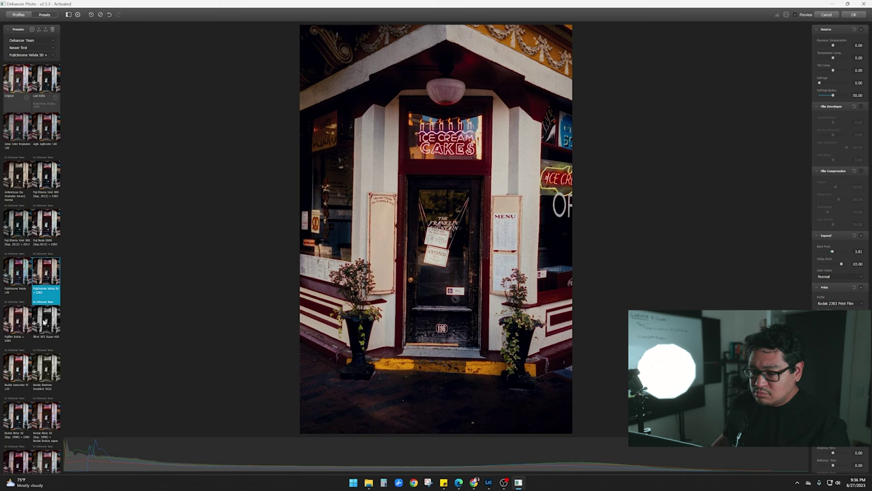
click(45, 321)
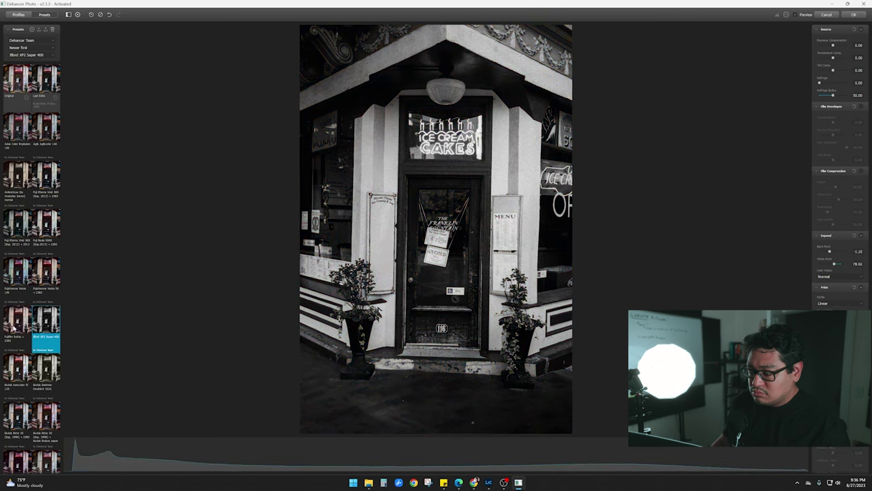
click(14, 328)
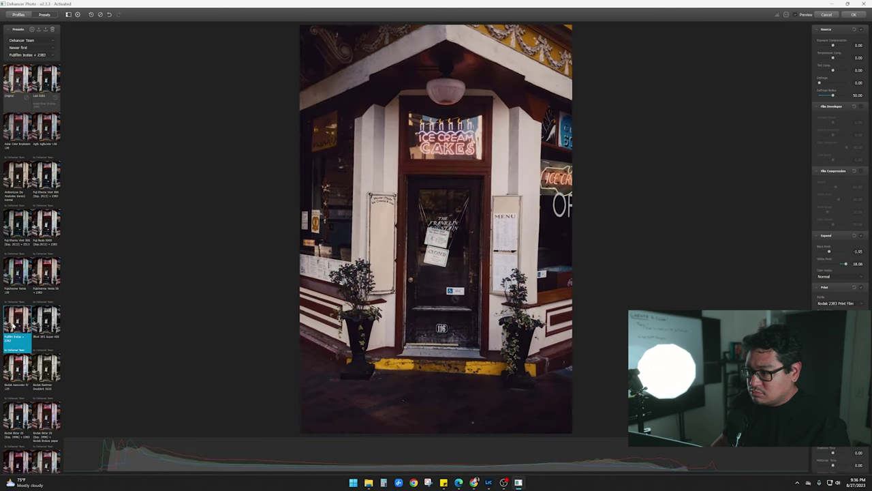
Raise the last Halation slider and compare the Instax-graded storefront against its original
scroll(838, 204, down, 5)
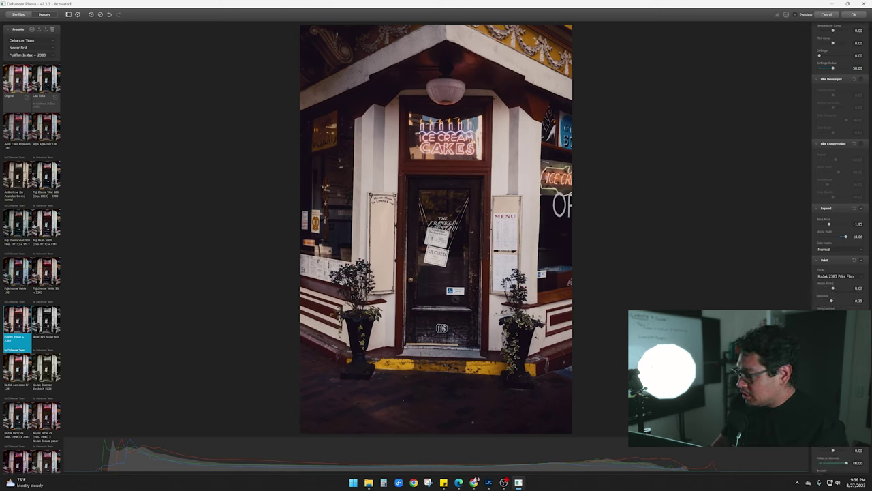
scroll(838, 170, down, 5)
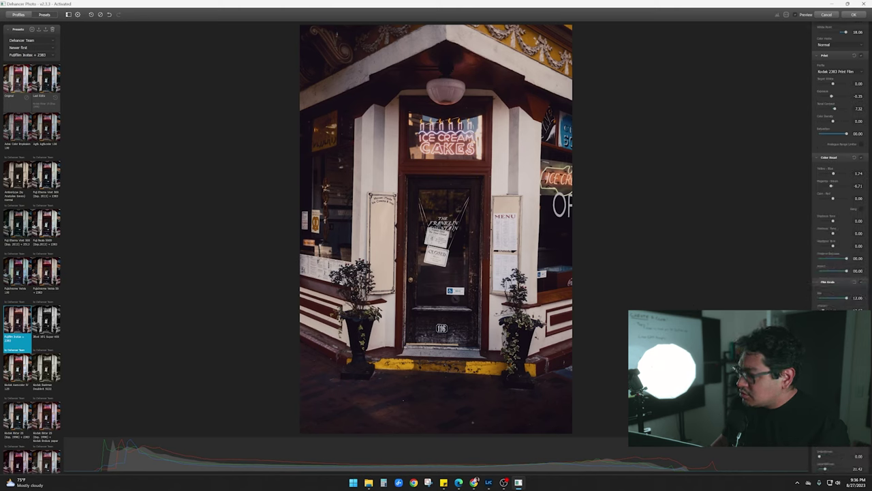
scroll(838, 170, down, 2)
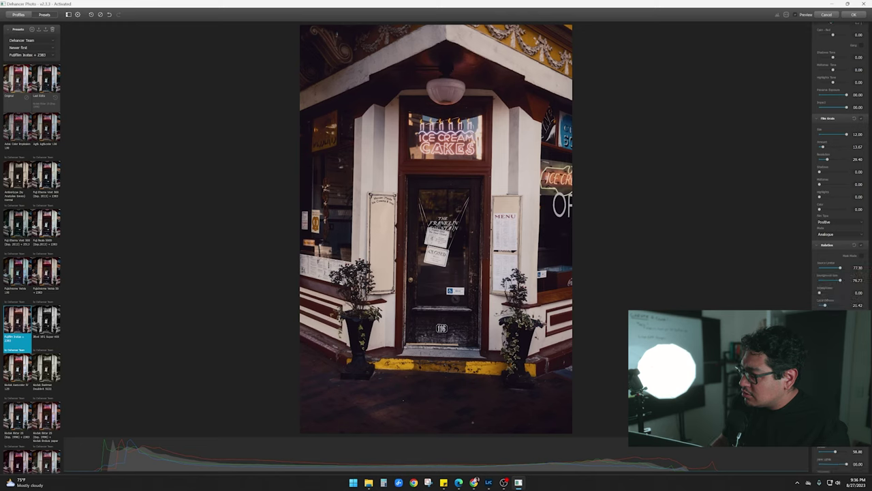
scroll(838, 170, down, 1)
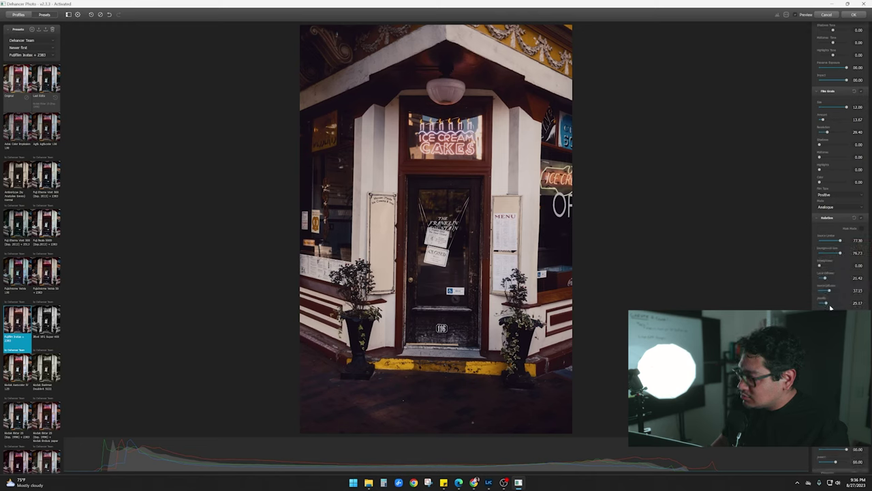
drag(826, 304, 845, 302)
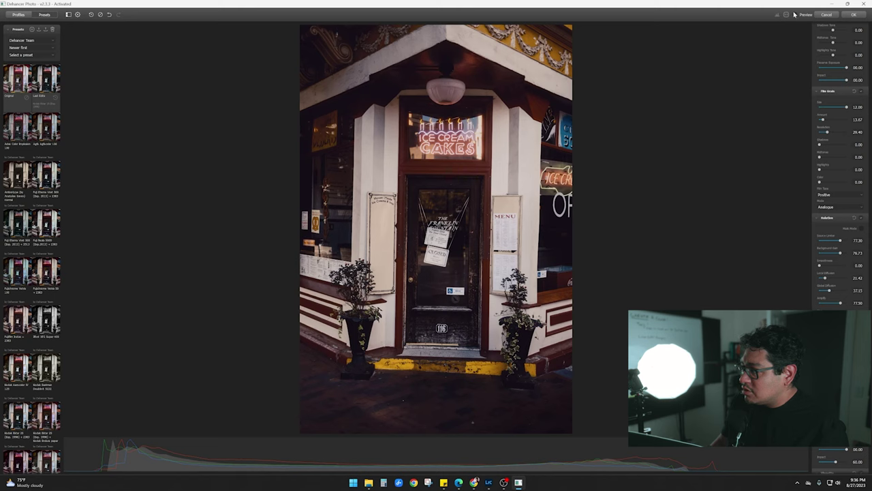
drag(797, 15, 796, 15)
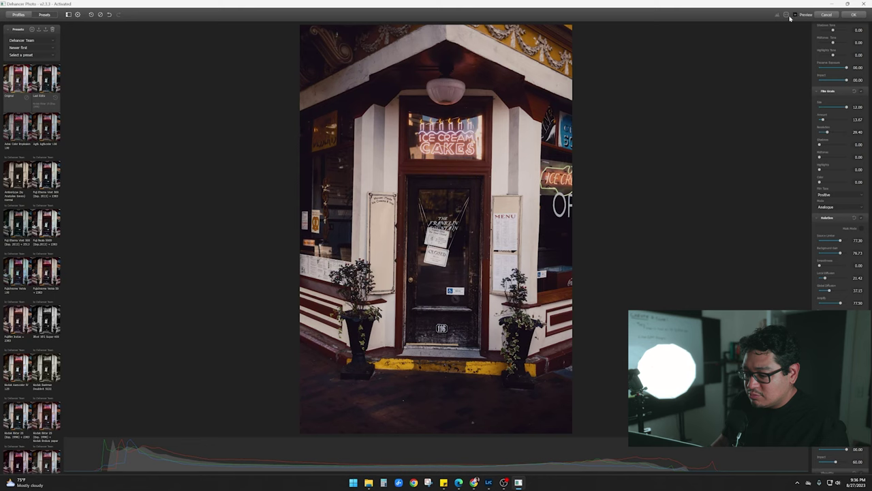
scroll(49, 332, down, 3)
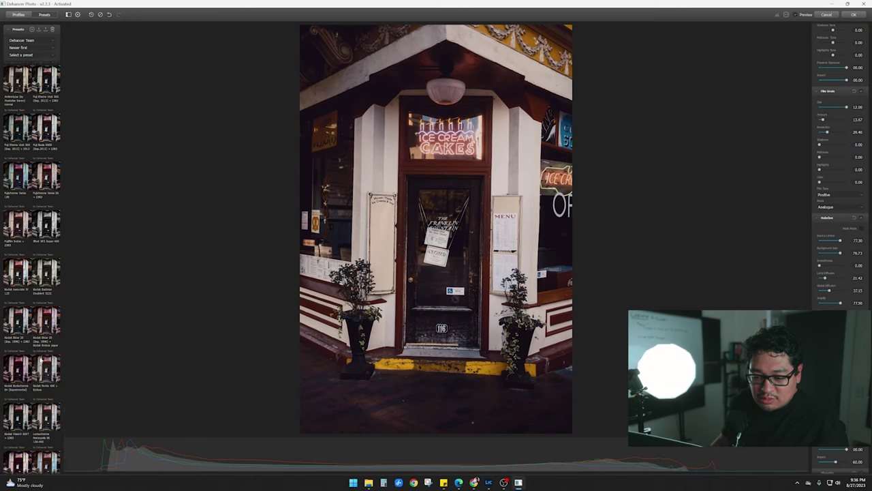
scroll(40, 366, up, 2)
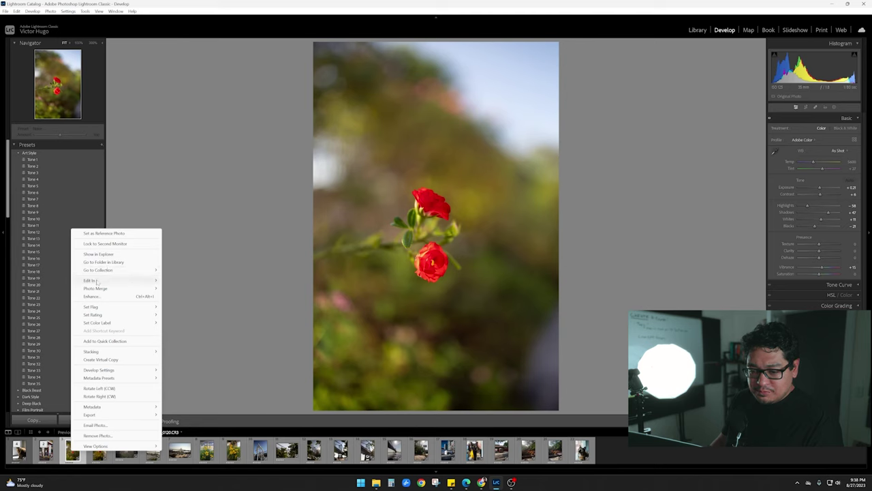
Send the red rose photo to DehancerLightroom.exe, editing a copy with Lightroom adjustments
mouse_move(105, 281)
click(201, 290)
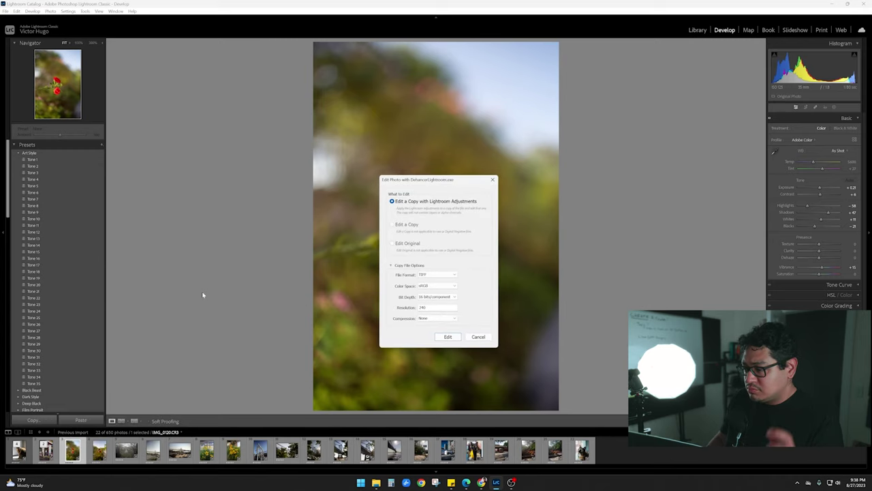
click(448, 336)
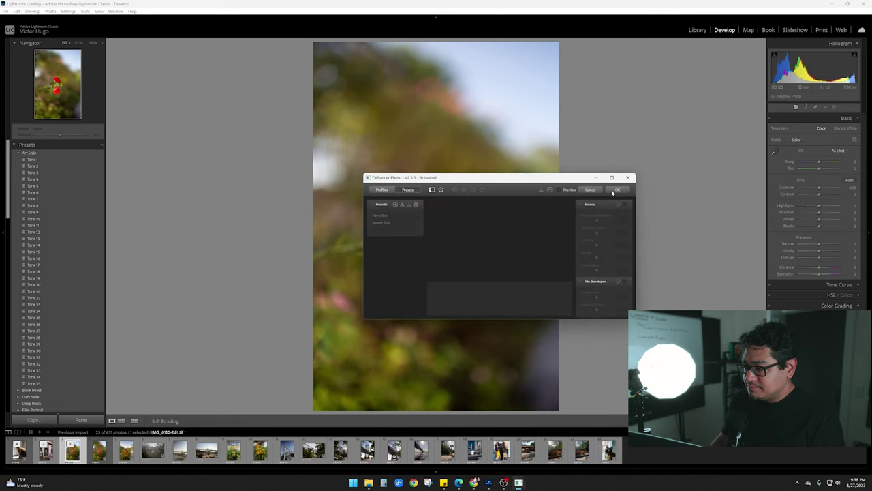
Maximize Dehancer, reset the roses to Original, and try Adox, Agfacolor, Ambrotype, Eterna, Reala and Velvia 100
click(611, 177)
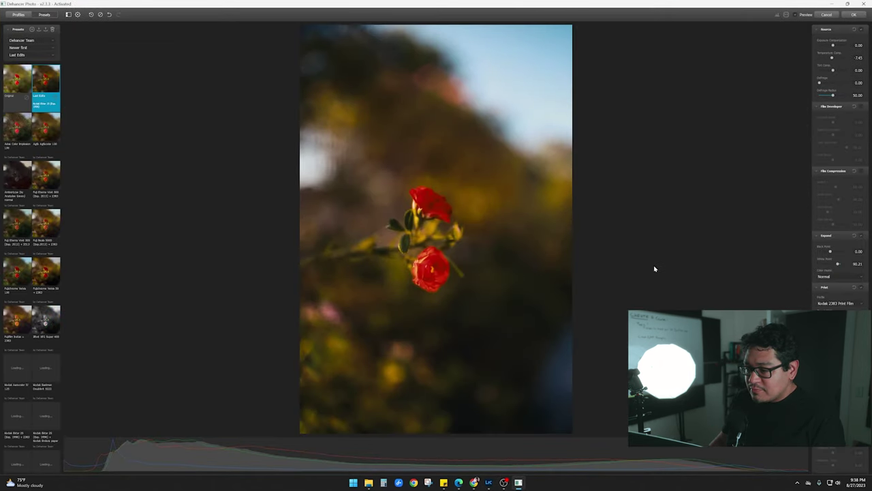
click(13, 84)
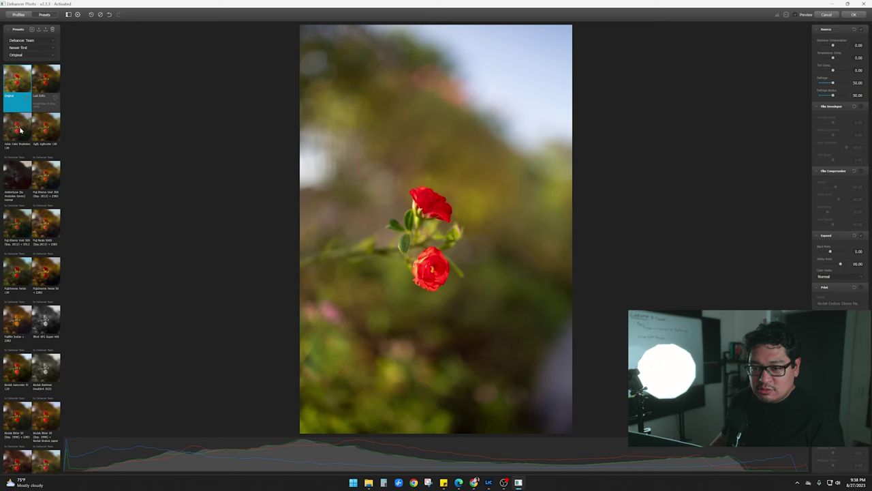
click(21, 130)
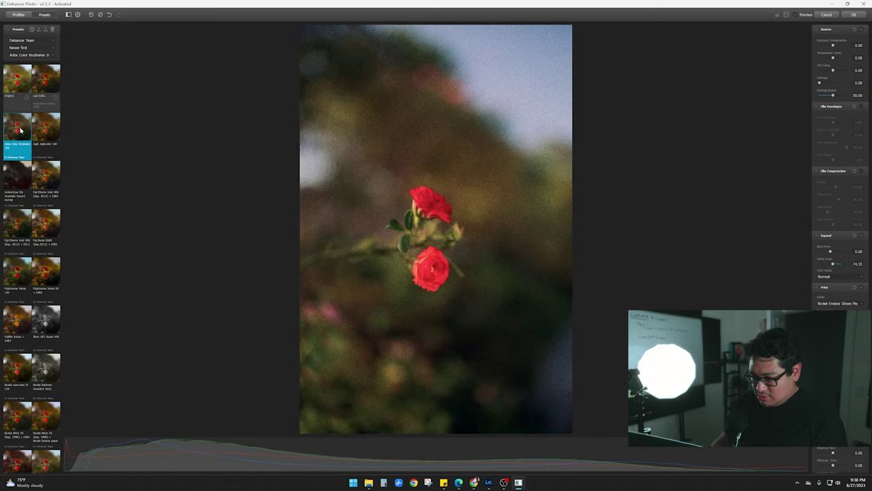
scroll(440, 265, up, 2)
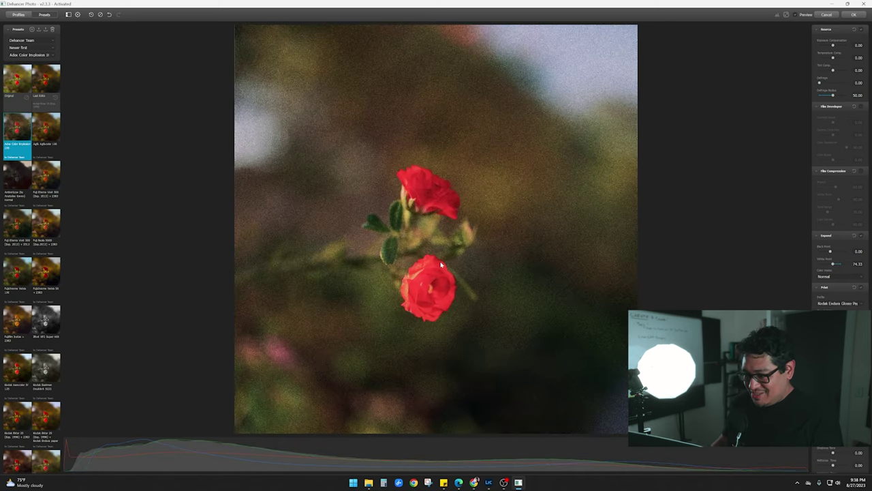
scroll(440, 264, down, 2)
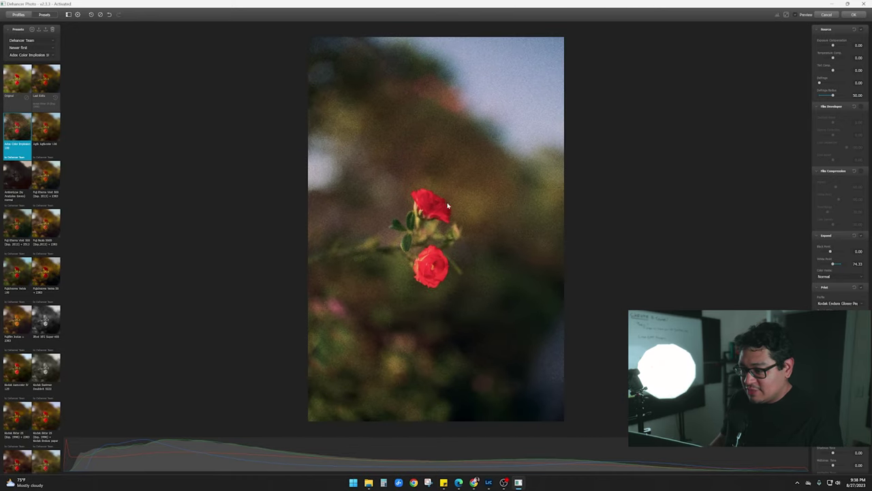
click(38, 135)
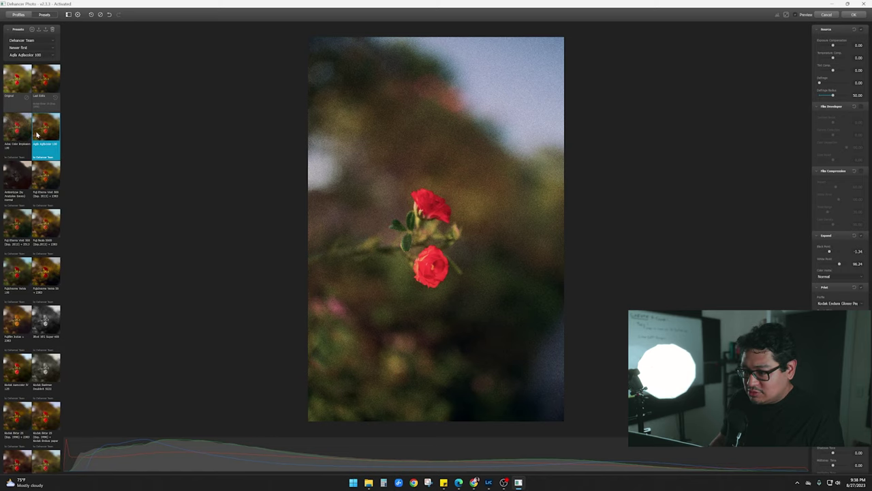
click(19, 176)
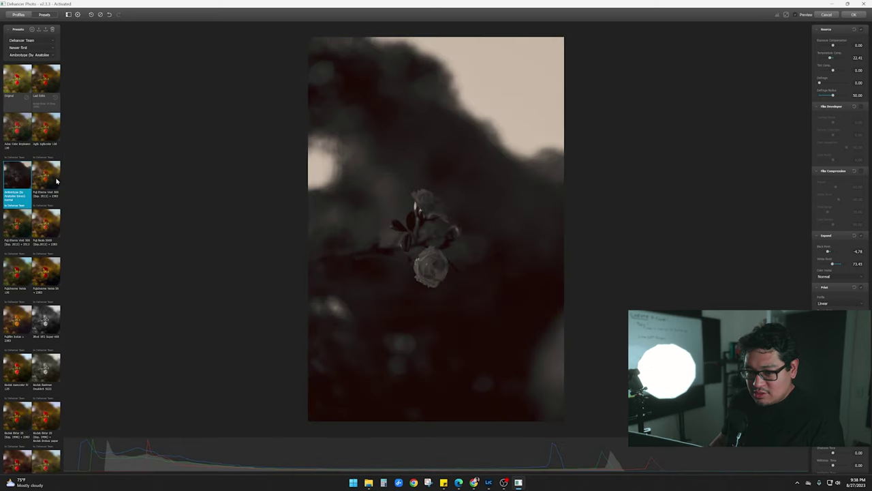
click(49, 182)
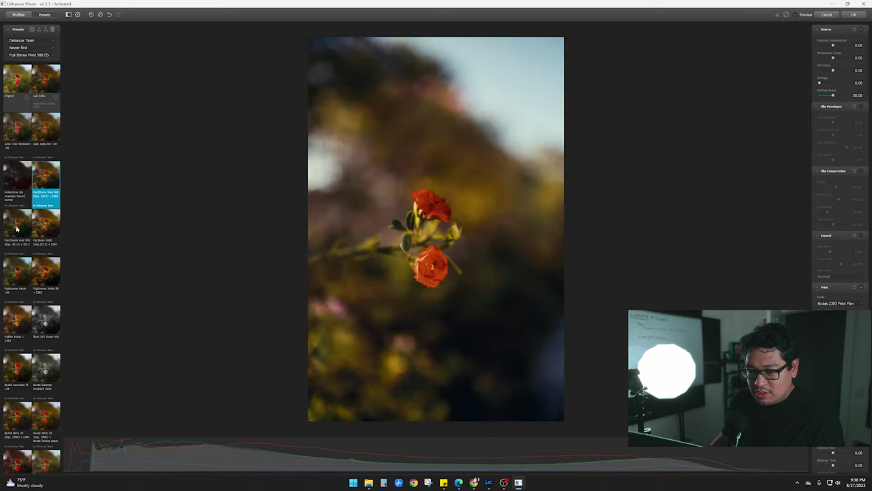
click(18, 229)
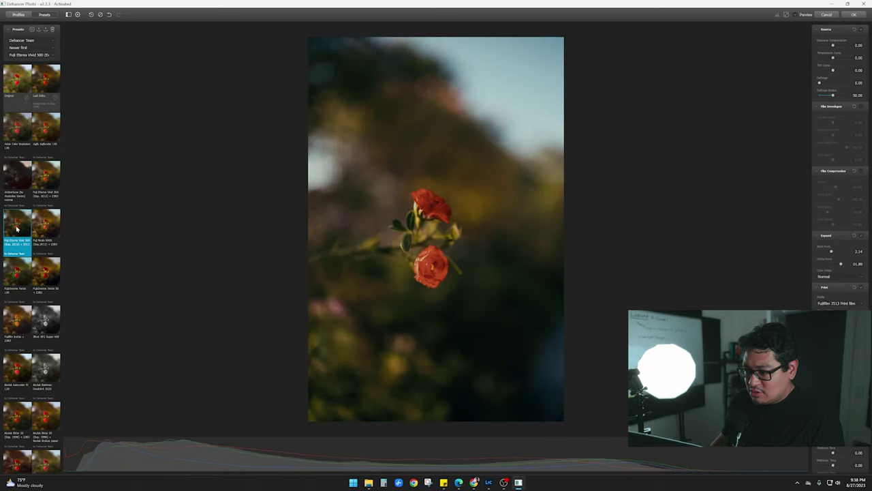
click(53, 229)
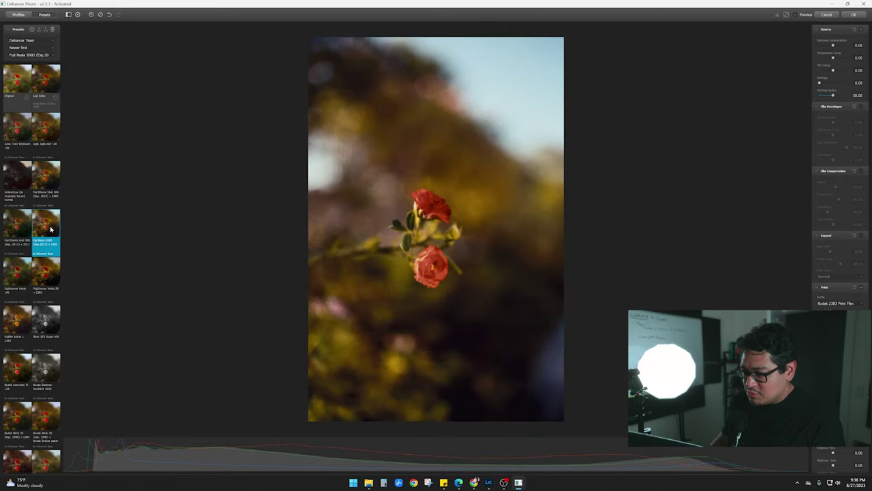
click(9, 273)
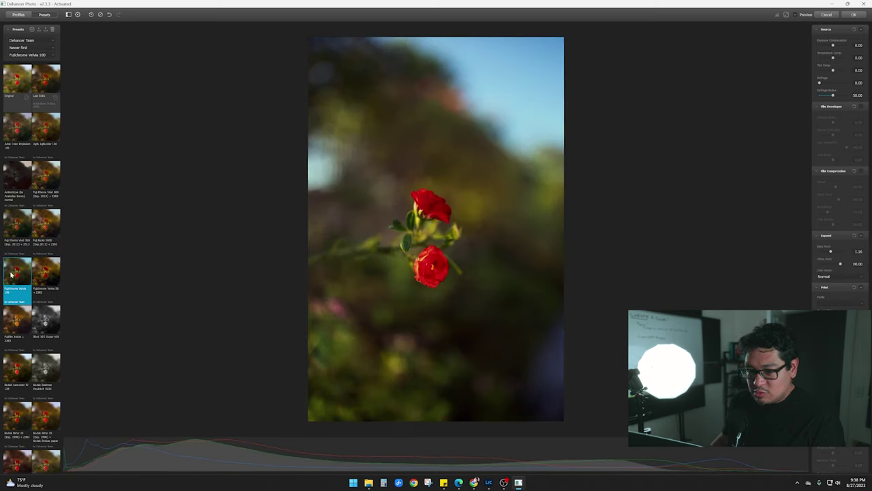
Compare with the original, try Velvia 50 + 2383 and Instax, and finish on Ilford XP2 Super 400
click(794, 15)
click(794, 15)
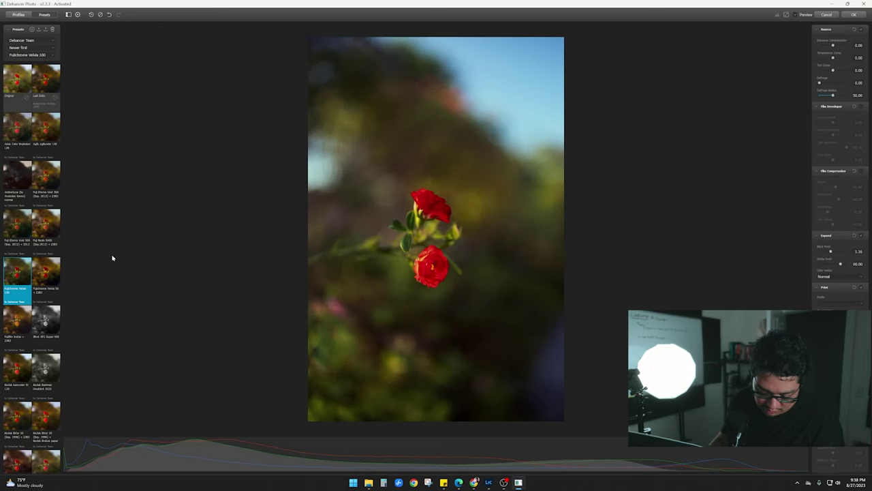
click(50, 274)
click(10, 278)
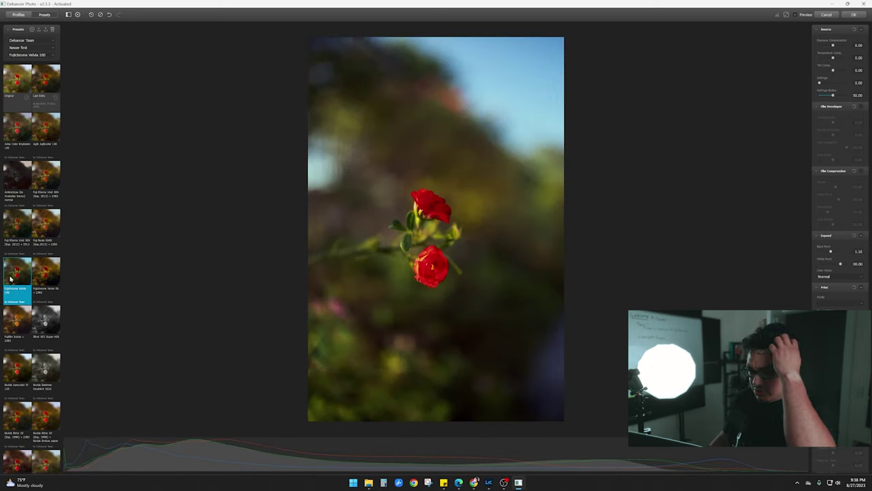
click(17, 321)
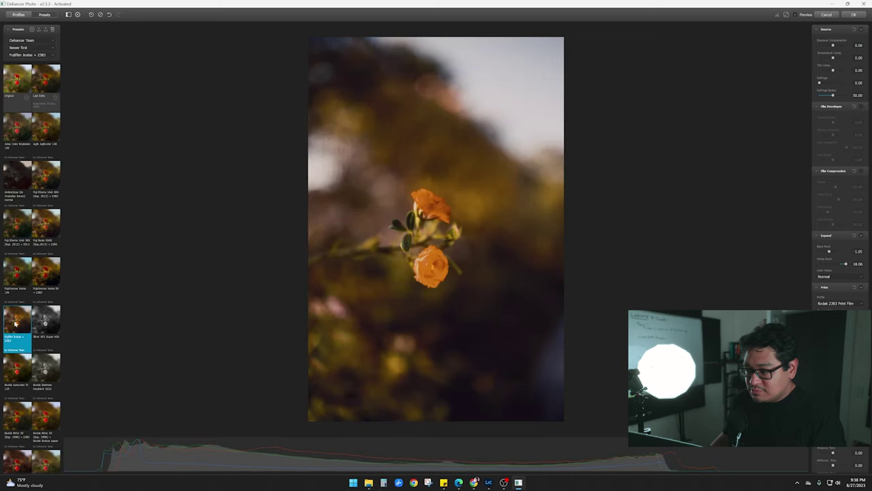
click(50, 321)
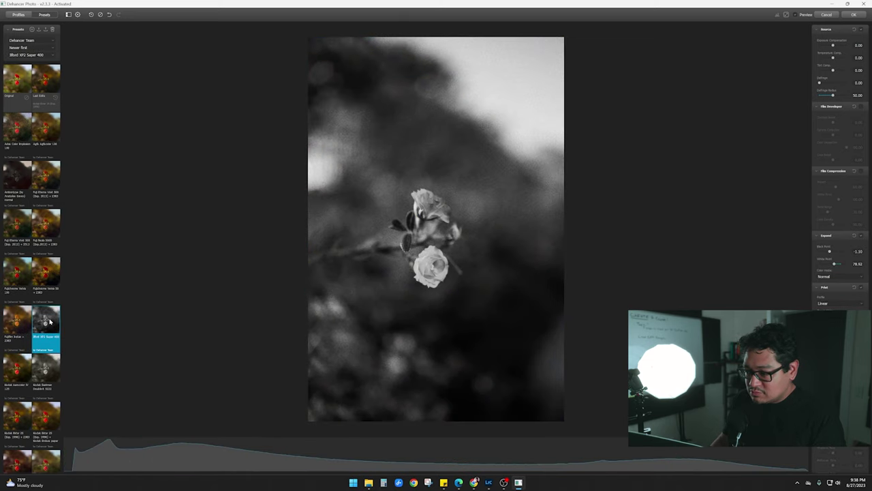
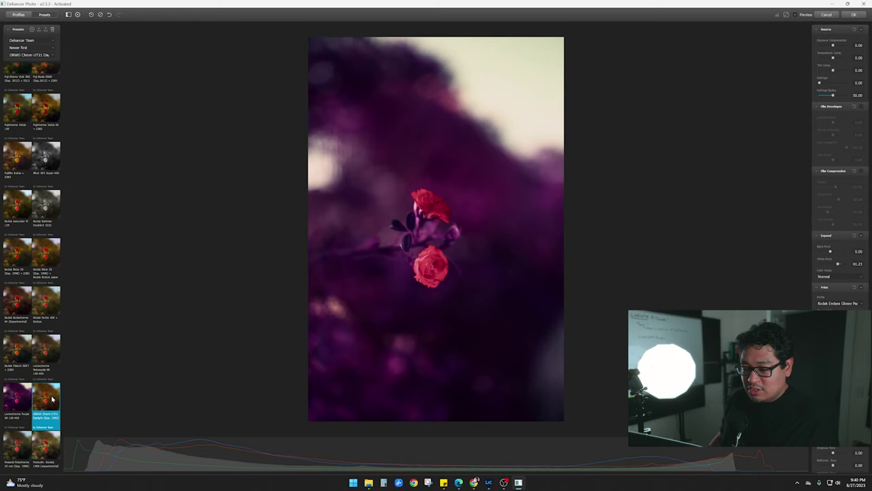
Compare Prokudin-Gorskiy, Sienna Type-42, Rollei Ortho 25 and Ilford XP2, then apply Kodak Eastman Double-X 5222
scroll(14, 409, down, 1)
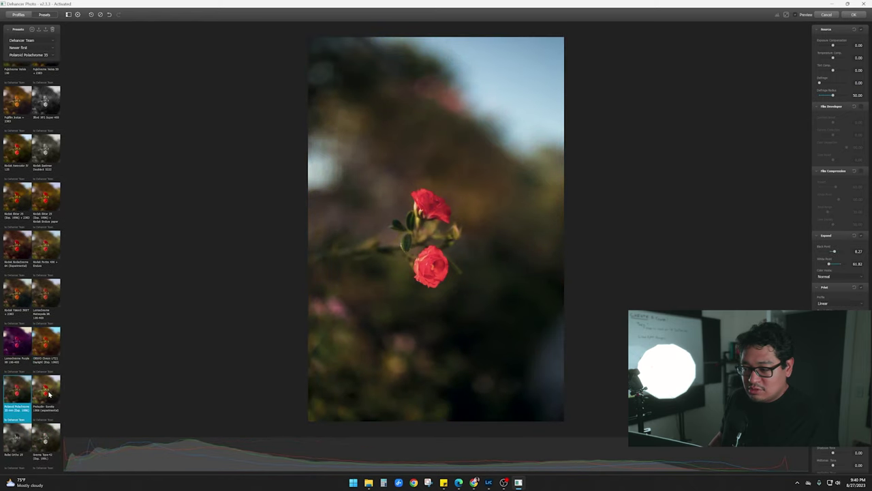
click(46, 392)
click(42, 435)
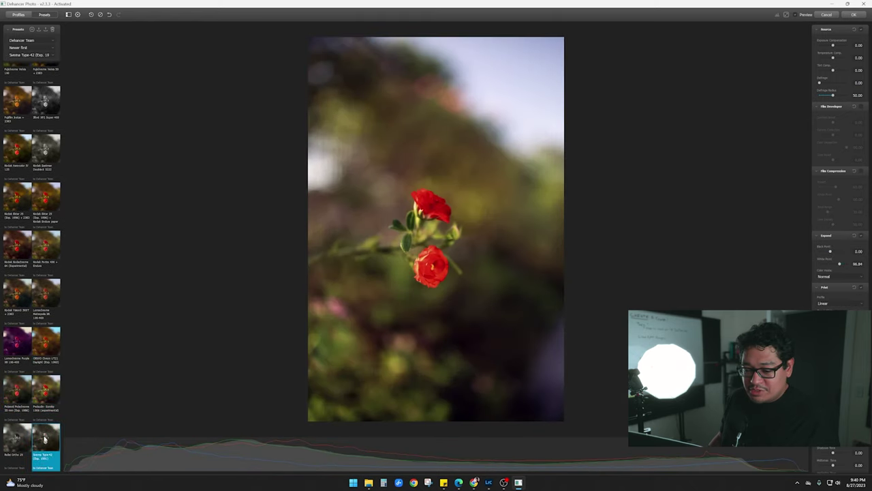
click(9, 443)
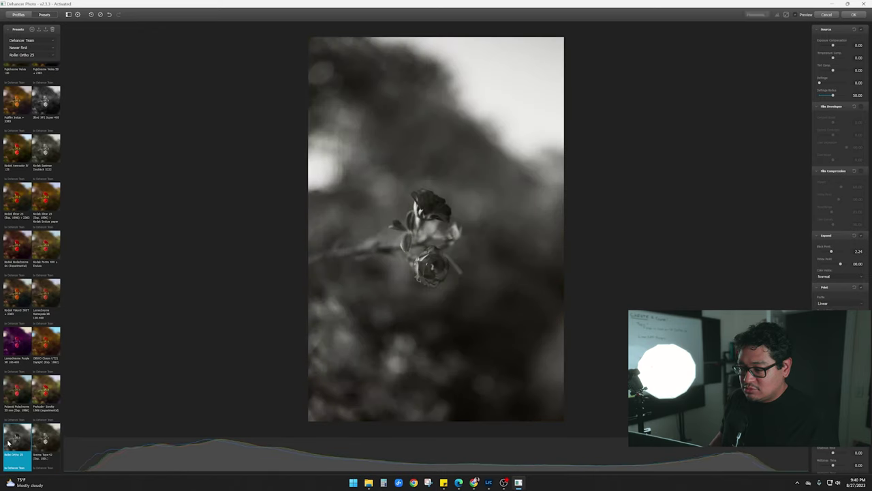
click(41, 442)
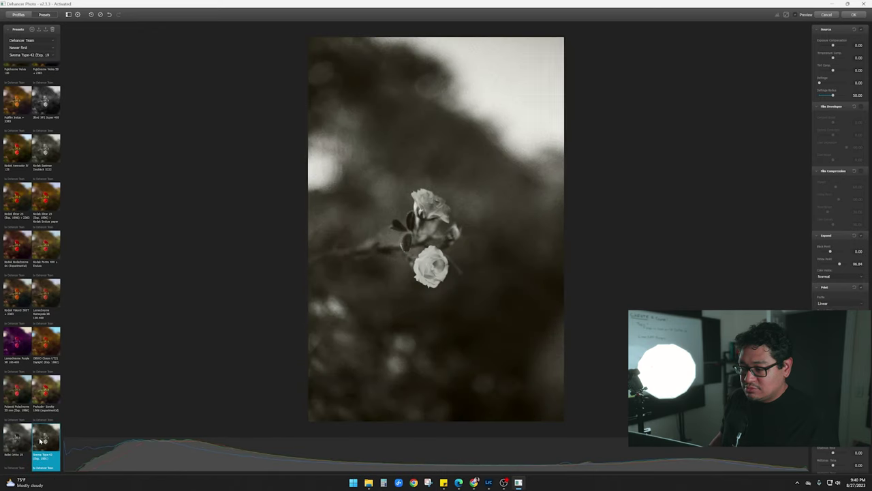
click(37, 156)
click(43, 108)
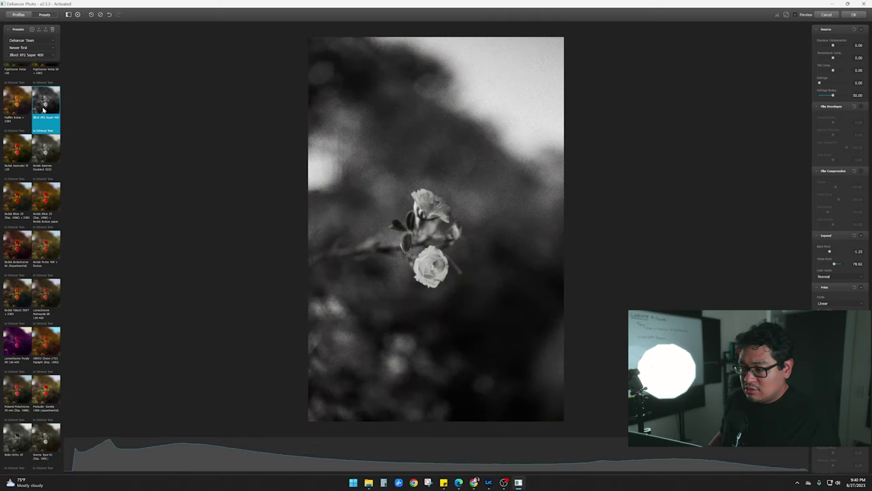
click(47, 151)
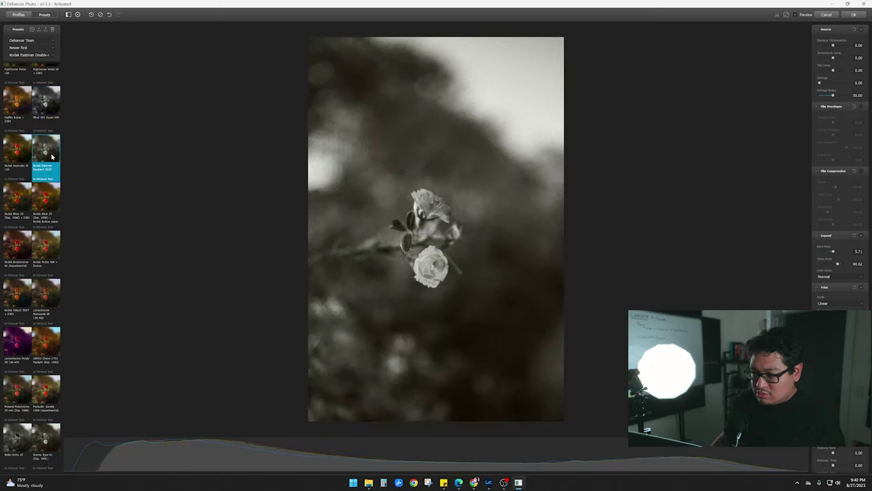
click(46, 107)
click(45, 156)
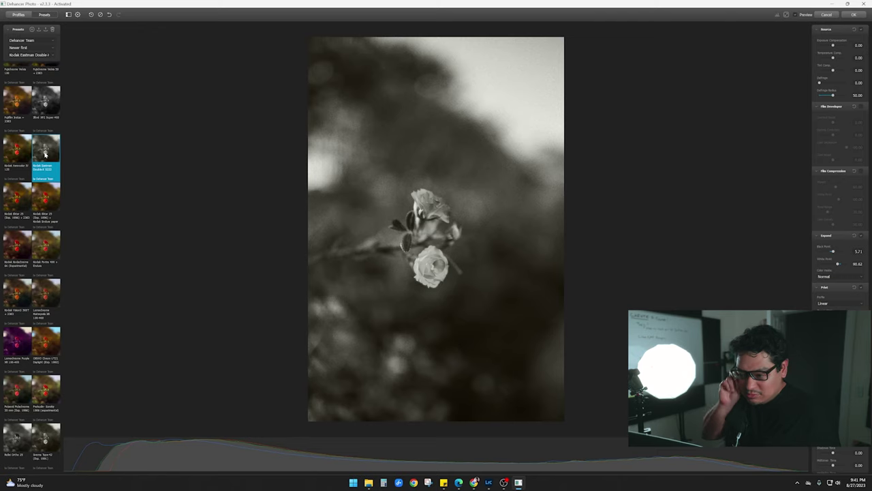
Accept the Double-X look in Dehancer and open the roses-along-the-path photo from the filmstrip
click(853, 15)
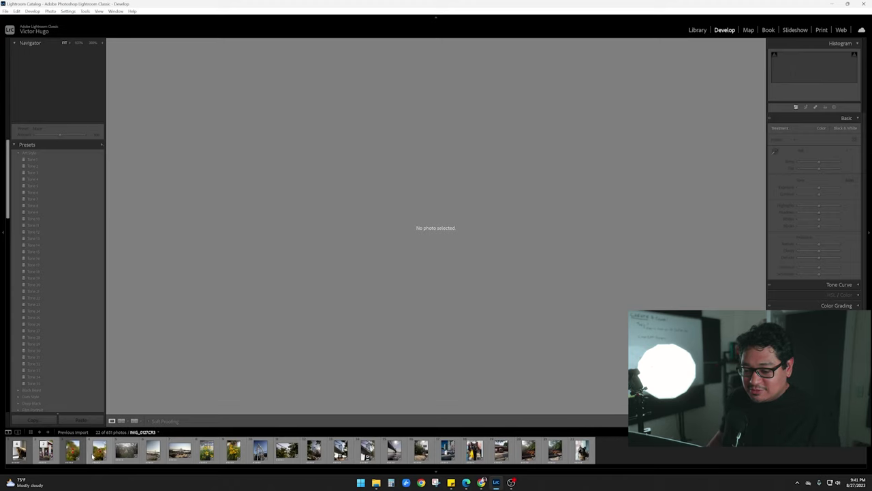
mouse_move(99, 455)
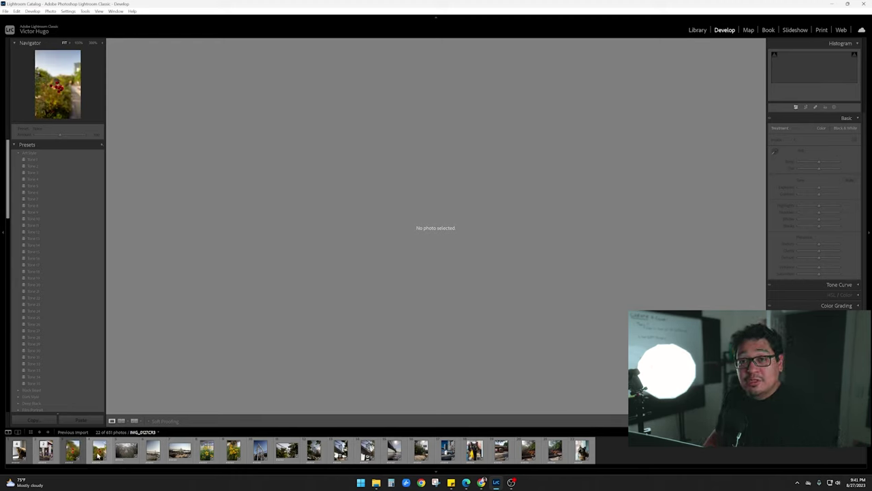
click(99, 455)
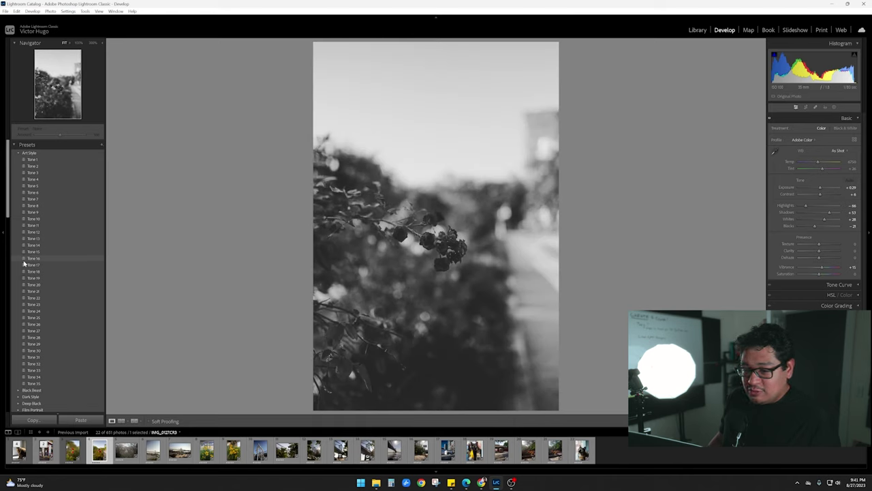
Expand the Film Portrait preset group and pick the Film Portrait - Tone 4 preset
scroll(27, 307, down, 4)
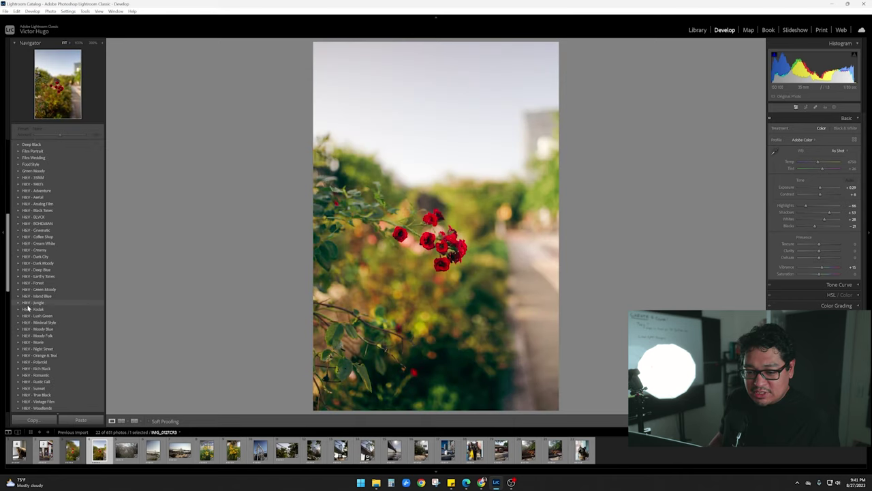
scroll(27, 307, up, 2)
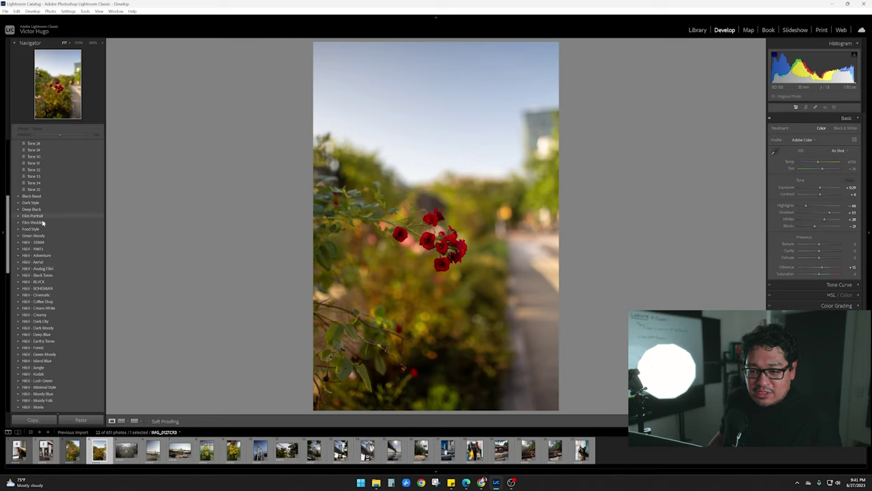
click(18, 217)
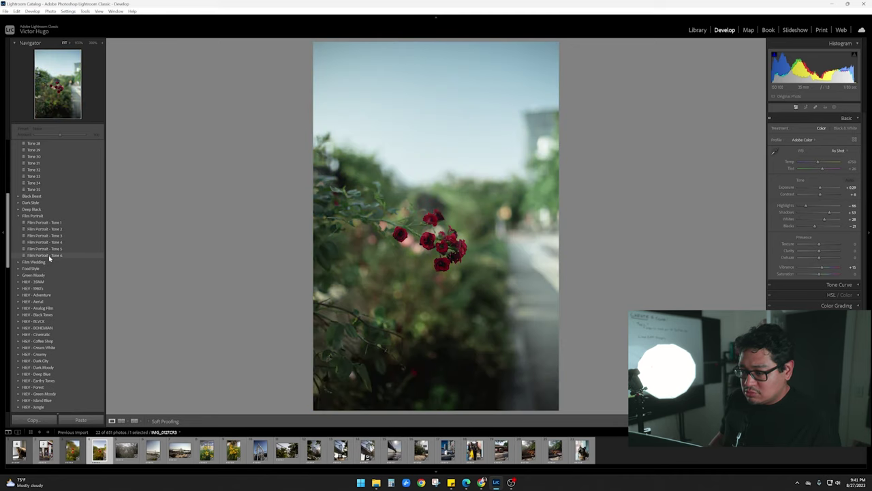
scroll(49, 255, down, 2)
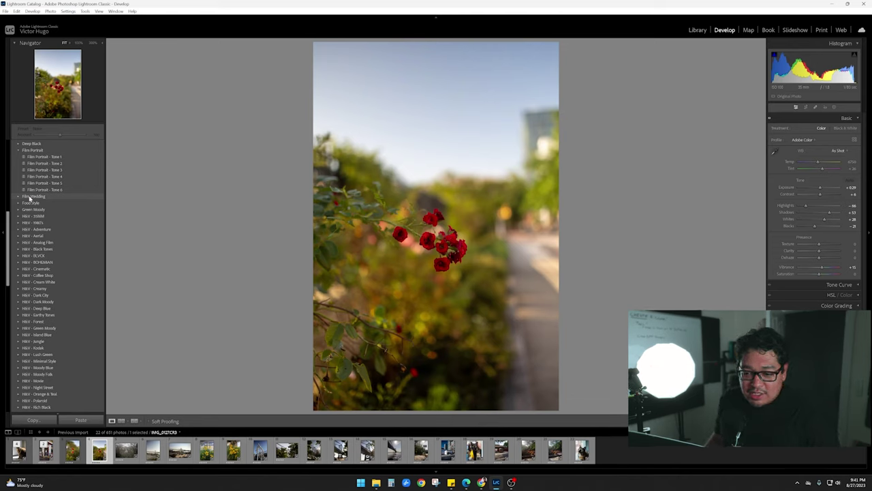
click(43, 177)
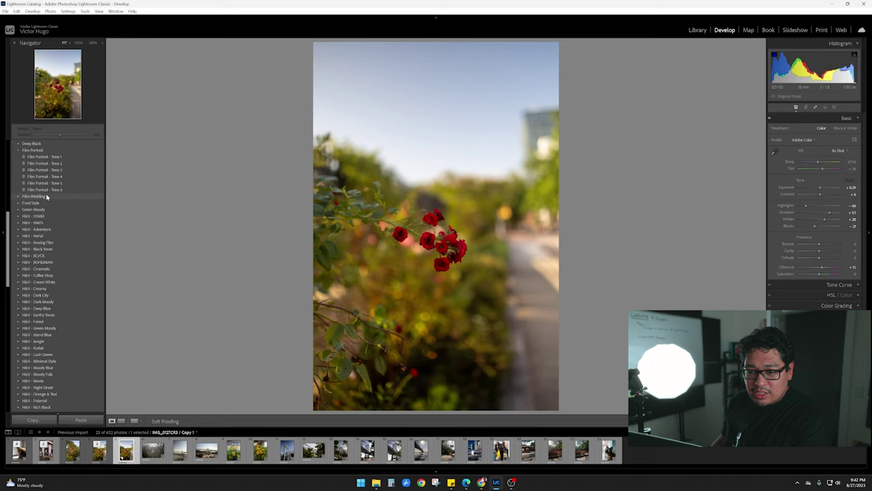
Apply the Film Portrait - Tone 4 preset to the virtual copy
click(50, 186)
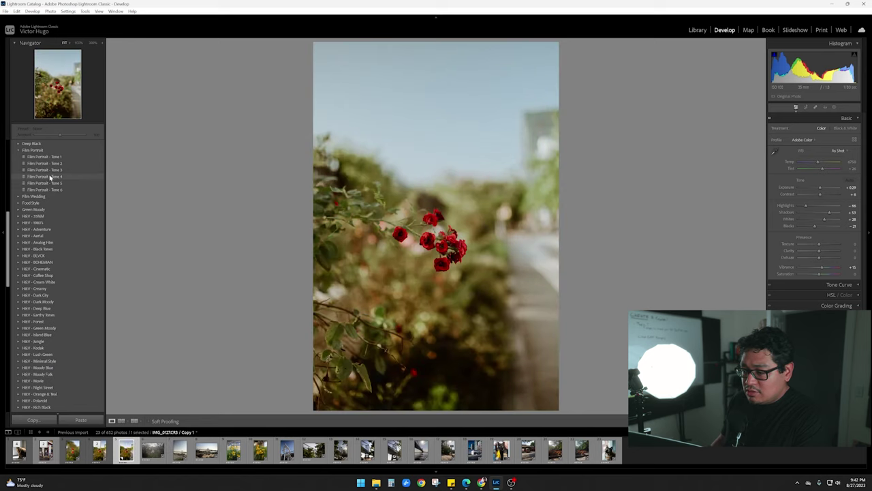
click(50, 177)
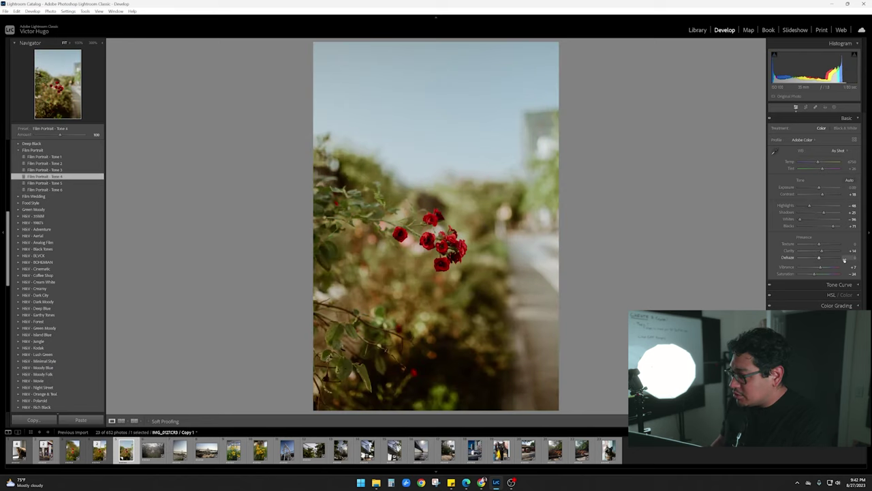
scroll(814, 204, down, 10)
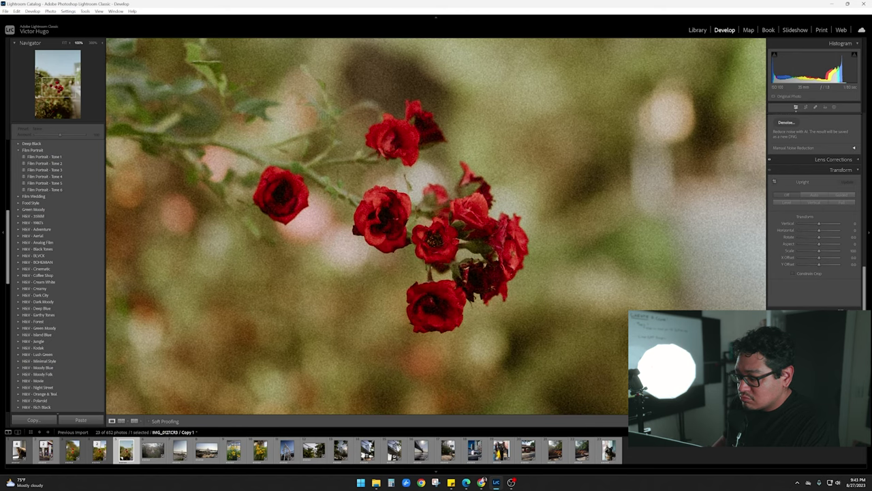
Zoom in on the rose cluster to check the grain, then switch back to the original photo
click(430, 254)
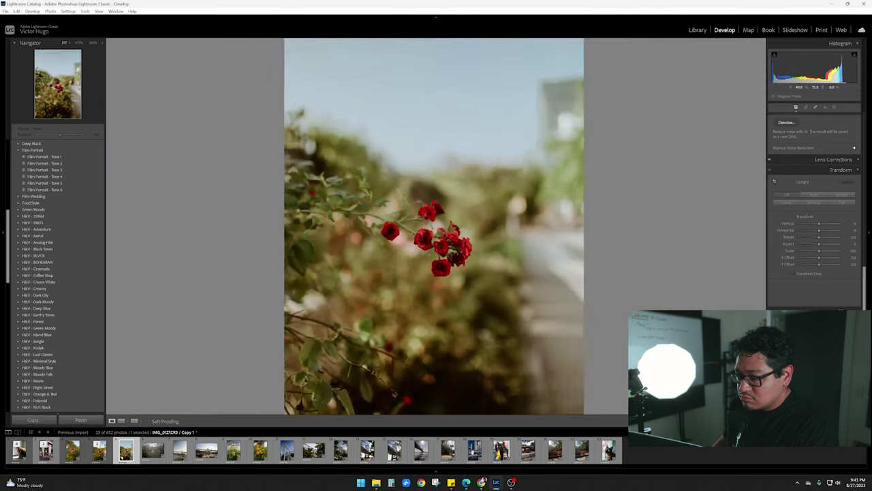
click(435, 247)
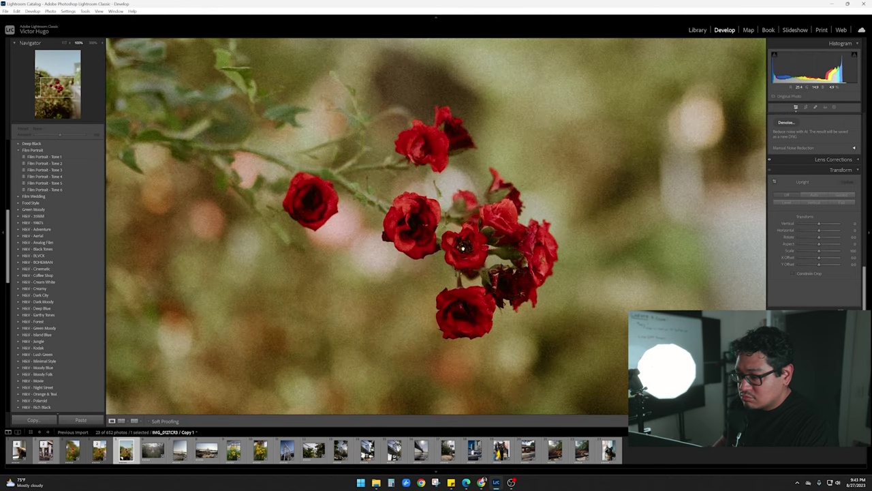
click(461, 248)
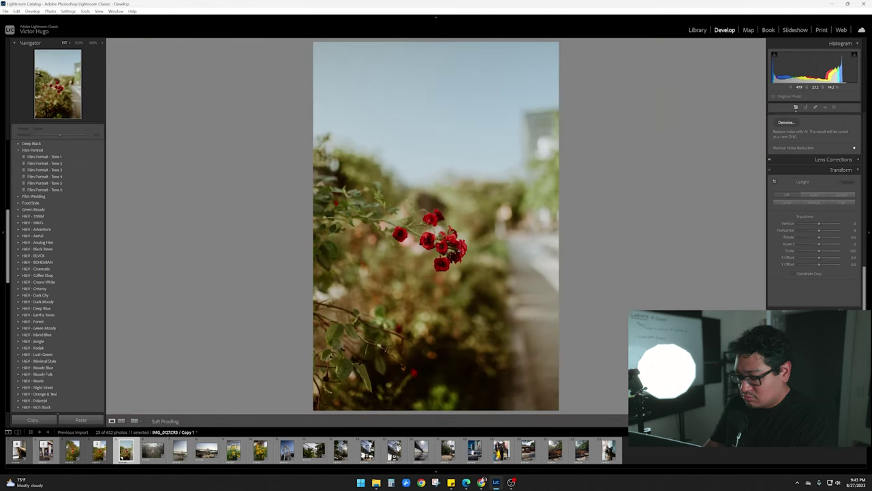
click(99, 450)
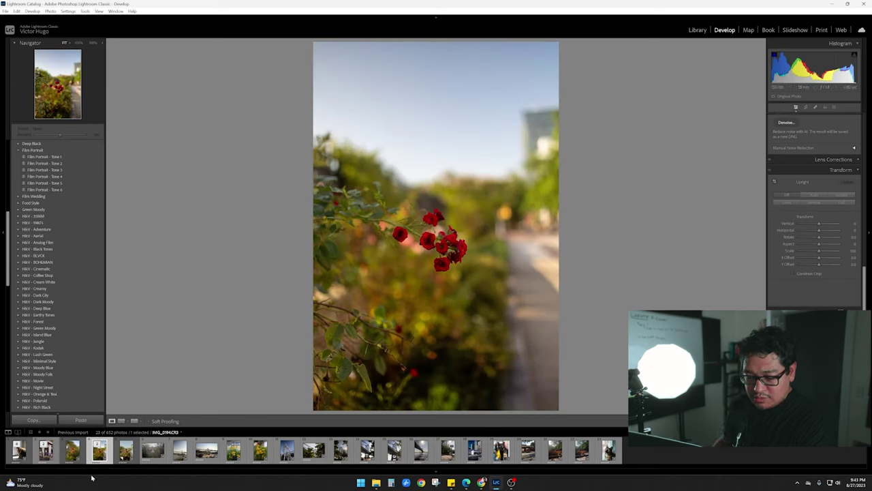
Send the original roses photo to Dehancer as a copy with Lightroom adjustments
right_click(99, 451)
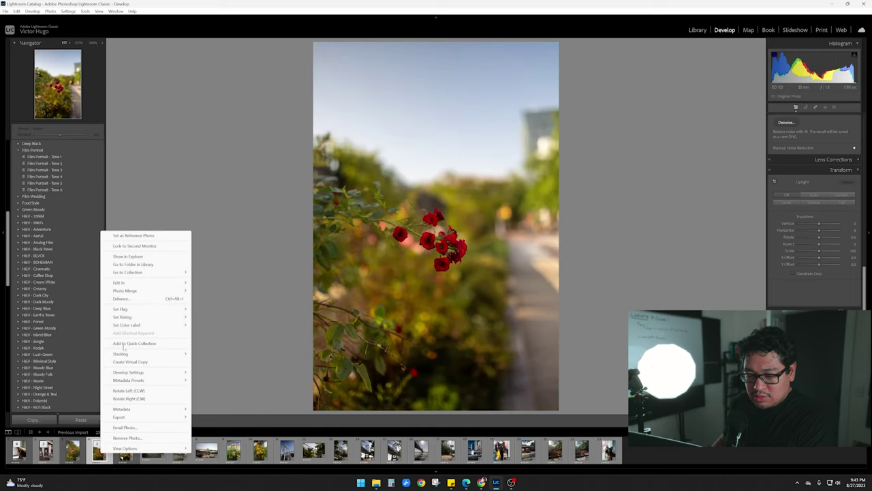
mouse_move(148, 283)
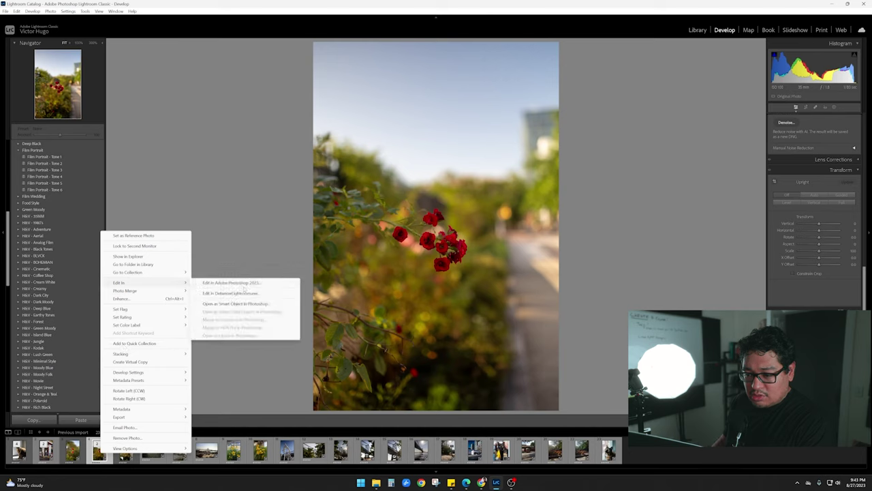
click(243, 293)
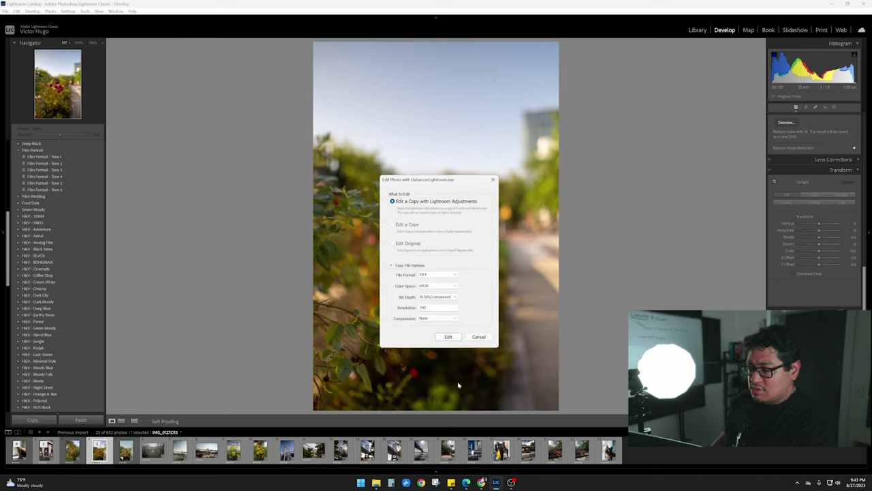
click(449, 335)
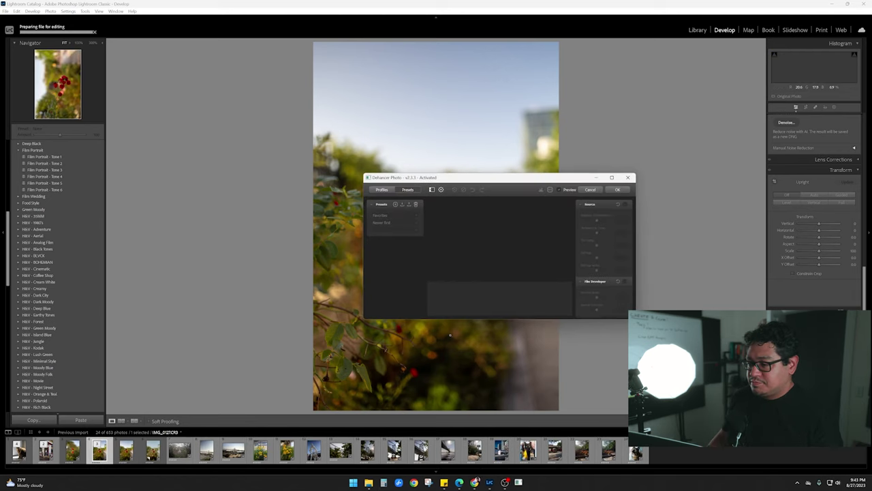
Maximize Dehancer and preview Adox, Agfacolor 100, Fuji Eterna Vivid, Reala 500D and Velvia looks
click(611, 177)
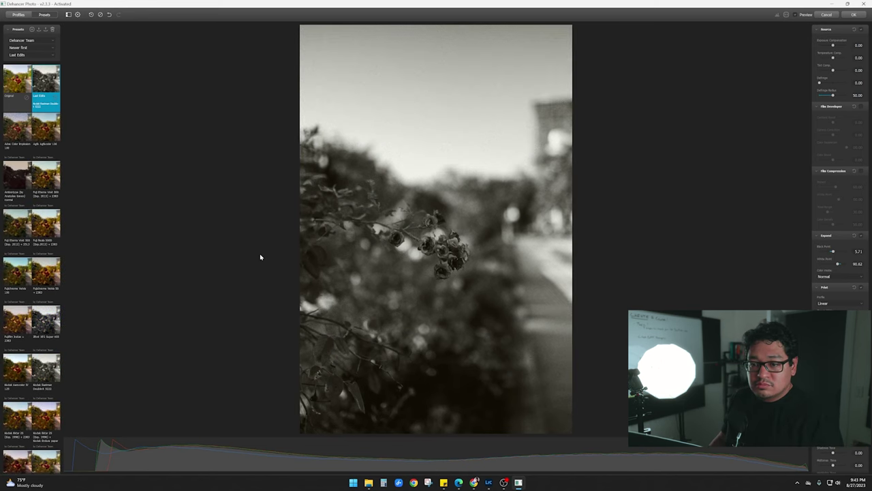
click(19, 129)
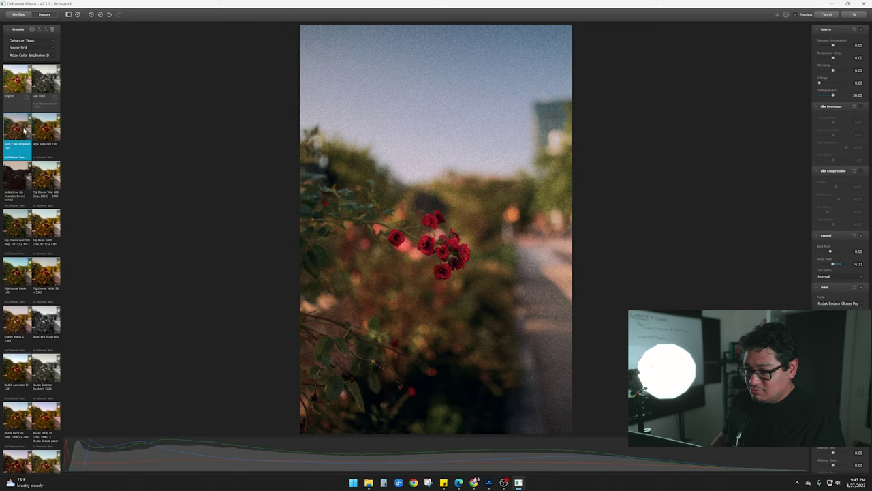
click(37, 134)
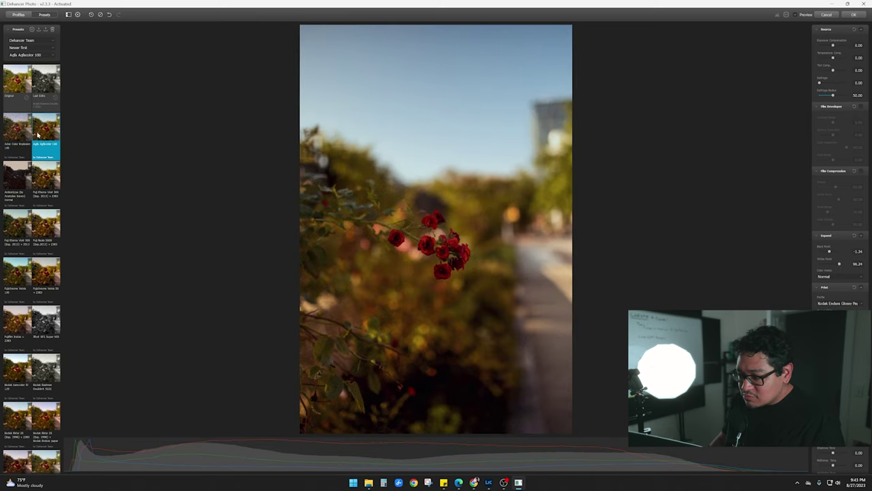
click(45, 174)
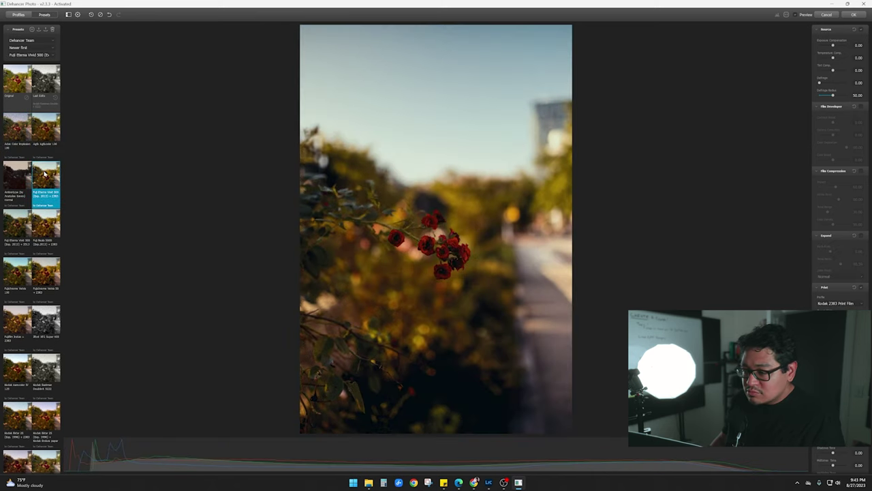
click(45, 225)
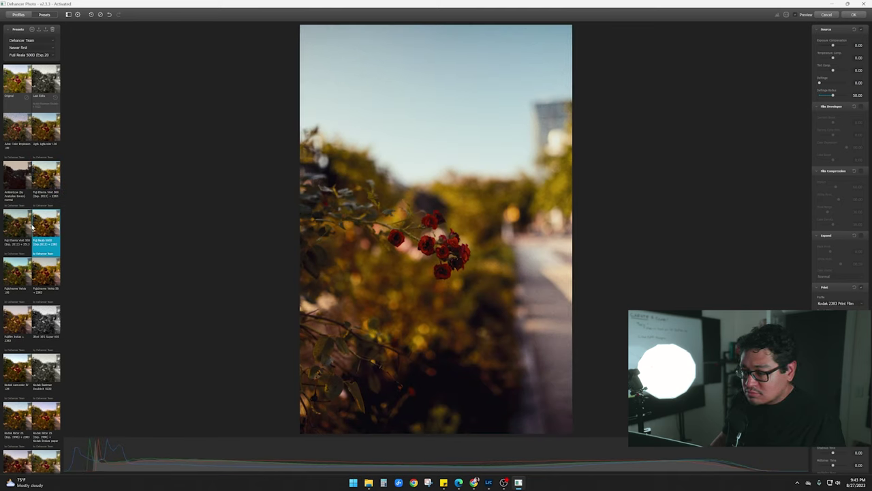
click(22, 228)
scroll(20, 269, down, 1)
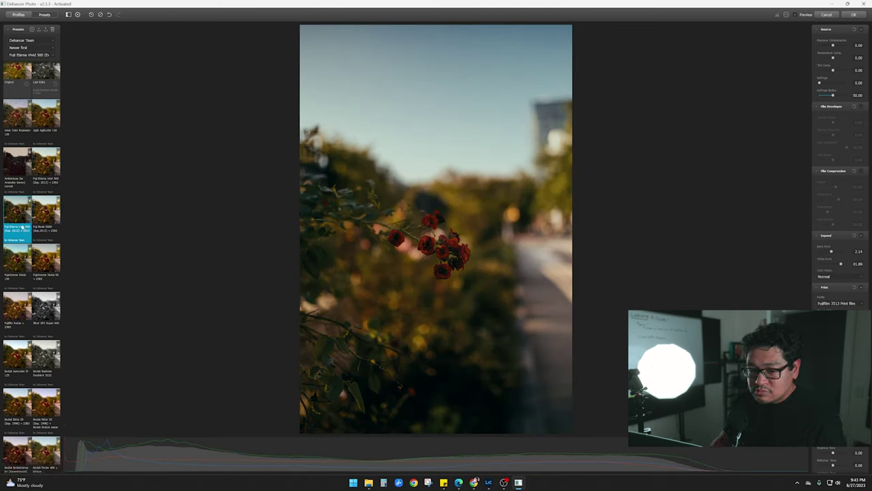
click(45, 262)
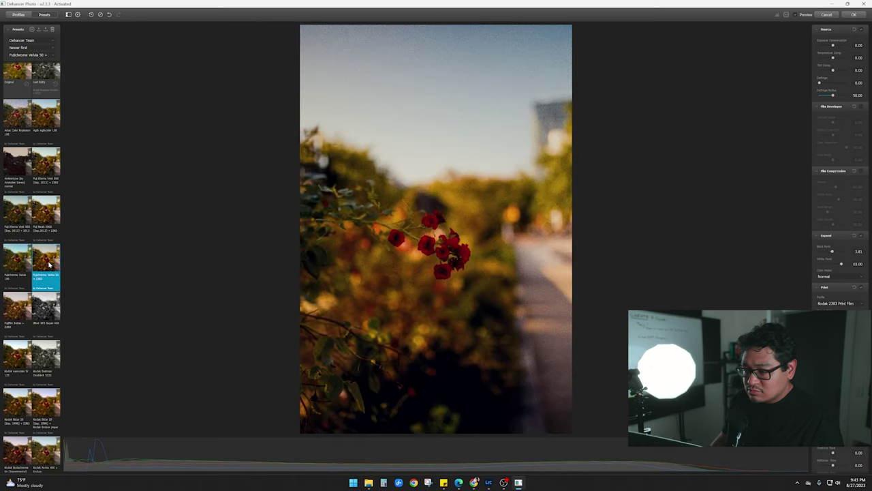
click(21, 264)
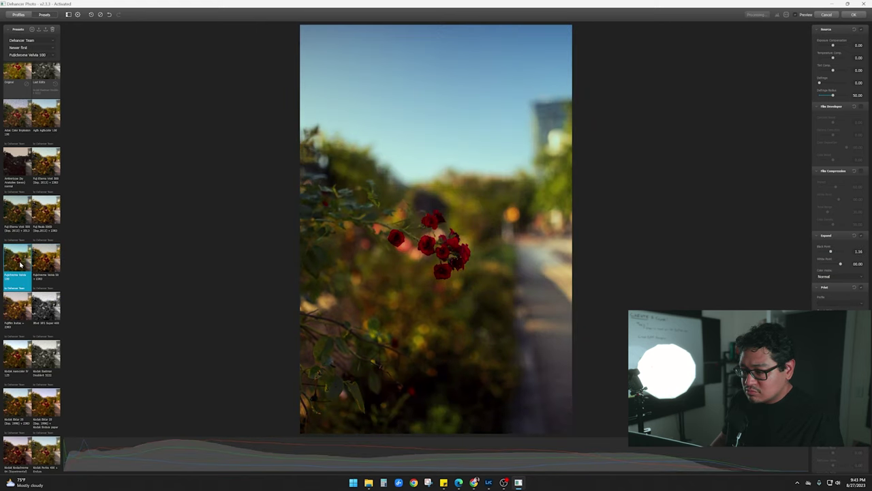
scroll(450, 246, up, 5)
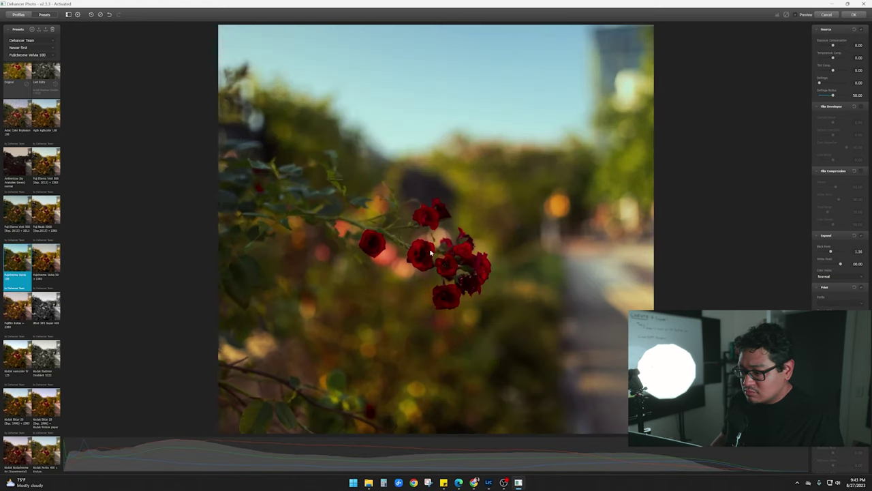
scroll(446, 319, up, 2)
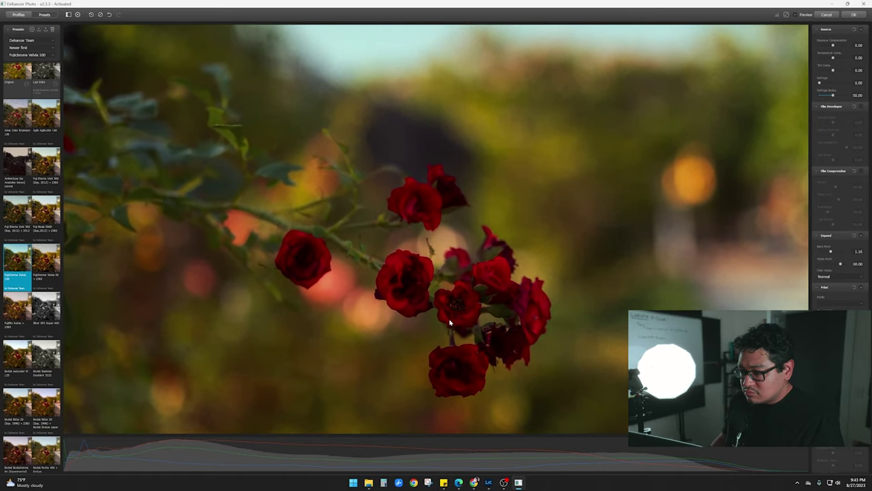
scroll(450, 325, down, 3)
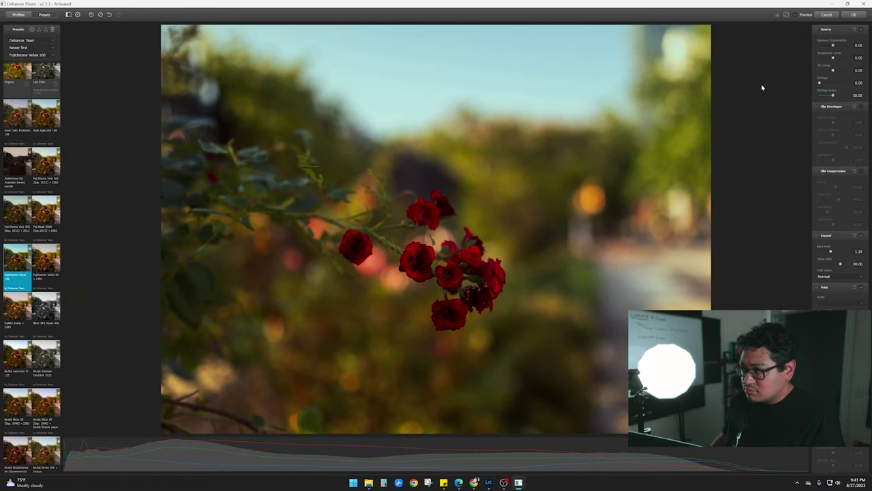
click(787, 14)
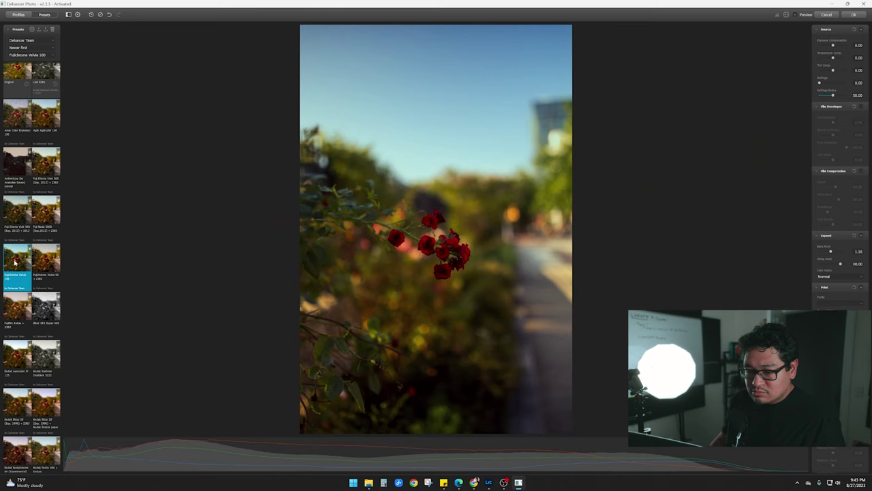
Preview Instax, Ilford XP2, Kodak Aerocolor IV, Ektar 25, Portra 400, Vision3 500T and Lomochrome Metropolis
click(14, 315)
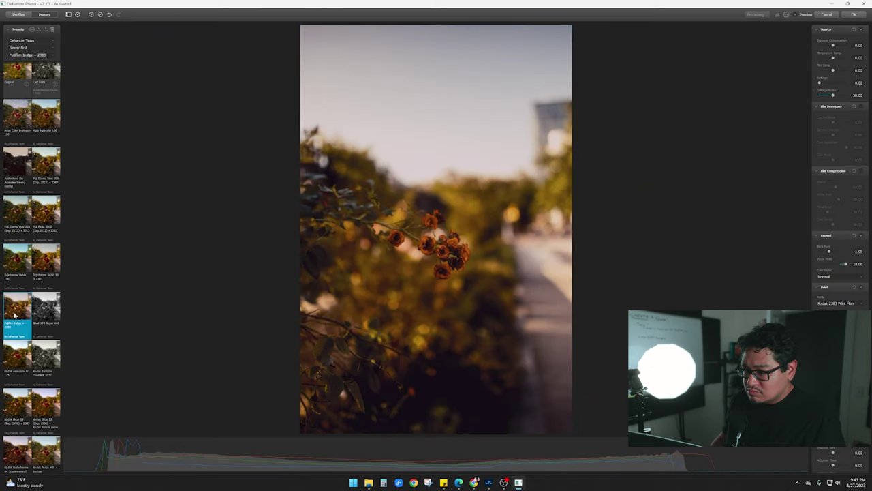
click(48, 311)
scroll(47, 318, down, 1)
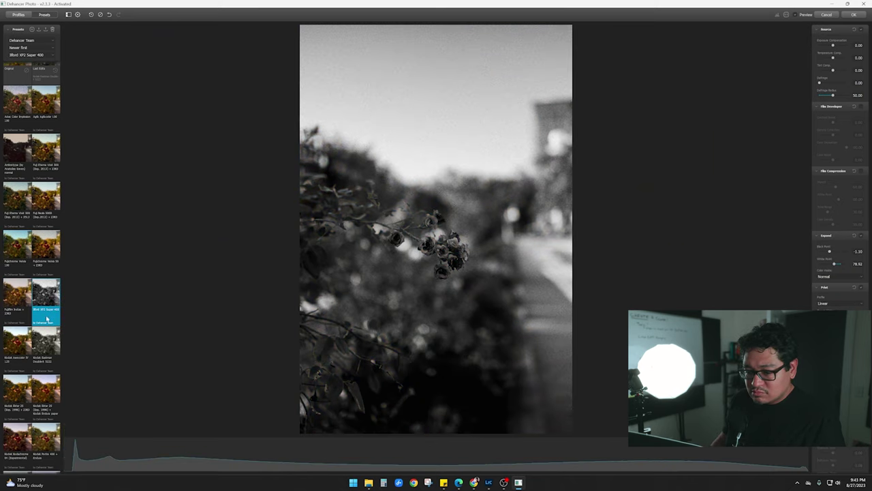
click(25, 341)
scroll(27, 344, down, 4)
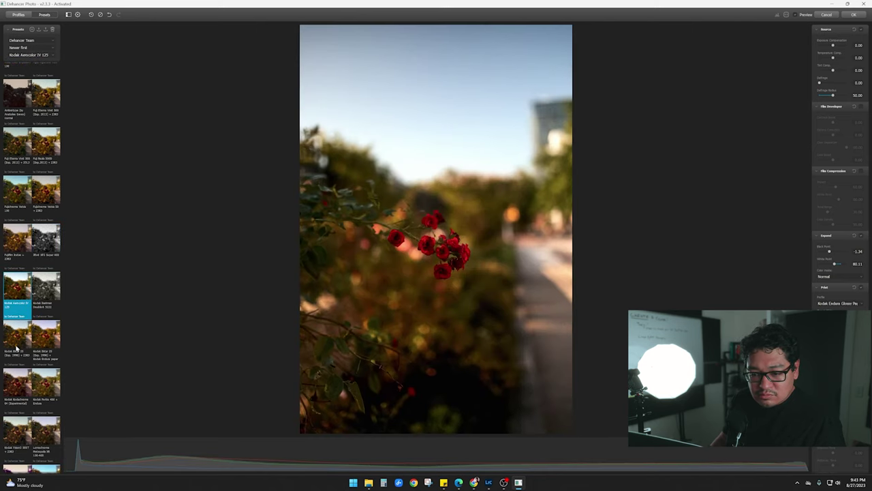
click(15, 349)
click(48, 344)
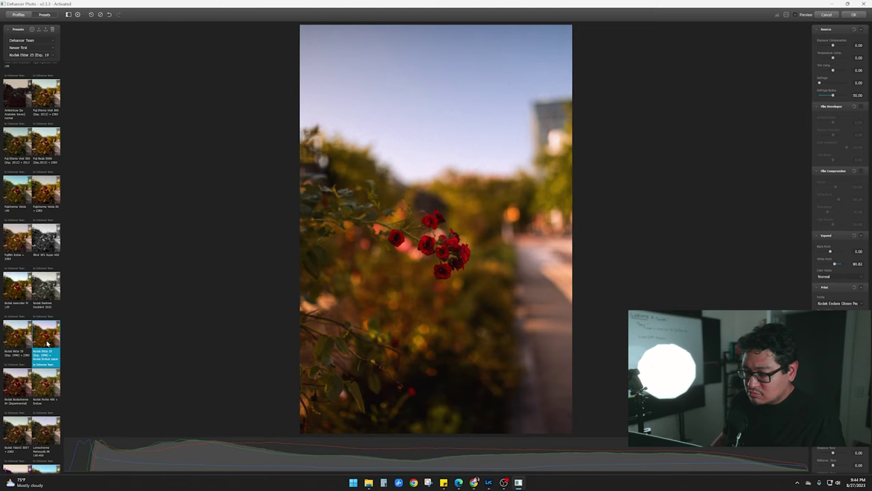
scroll(48, 344, down, 3)
click(47, 345)
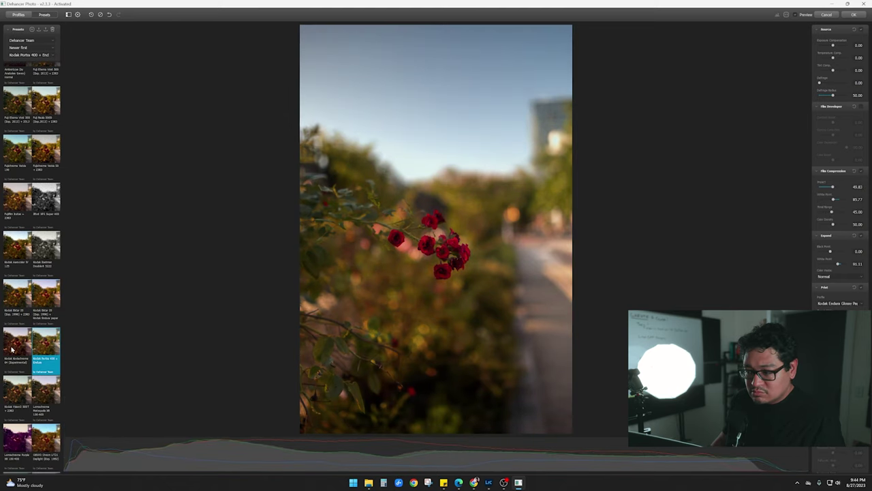
click(25, 392)
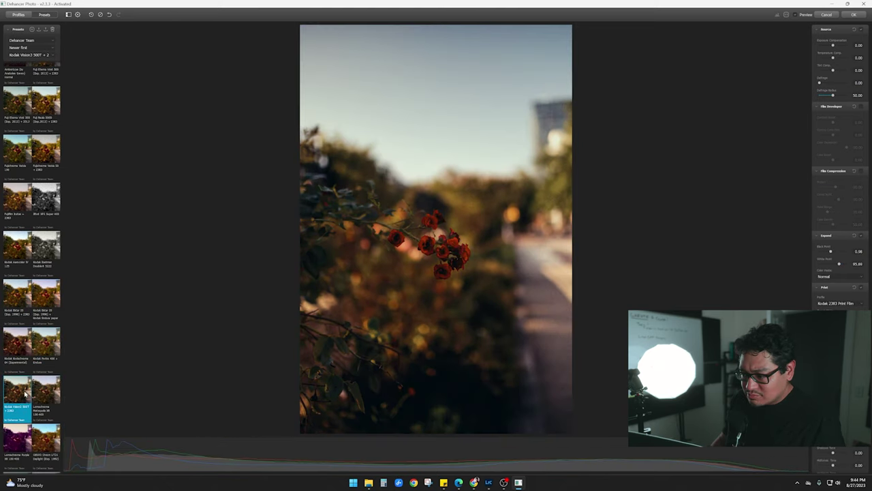
click(45, 392)
Apply the Prokudin-Gorskiy 1908 (Experimental) film preset to the roses photo
scroll(43, 389, down, 4)
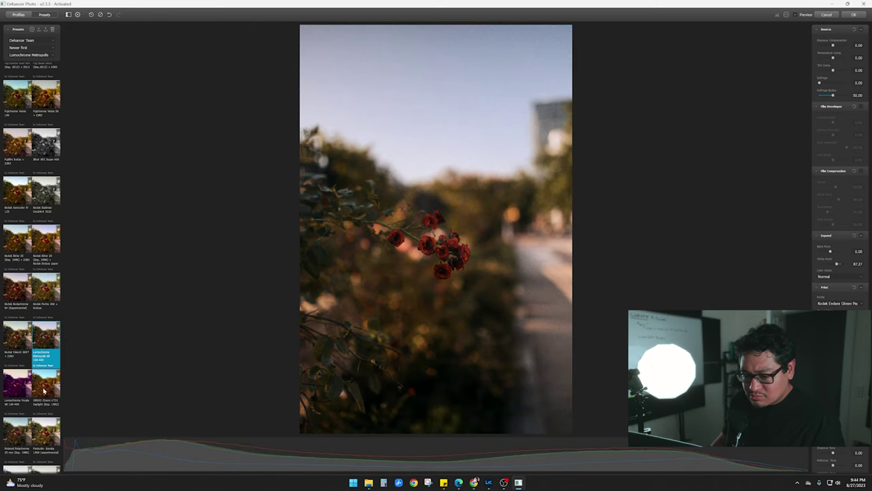
scroll(46, 395, down, 3)
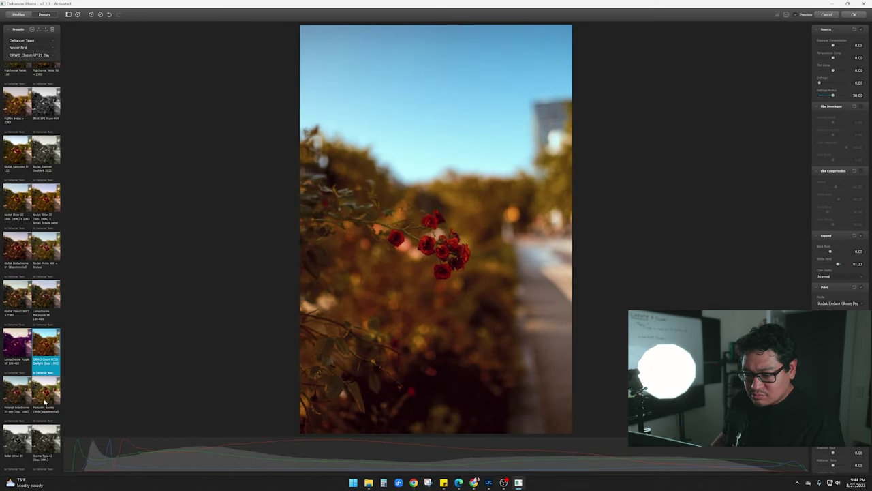
click(46, 399)
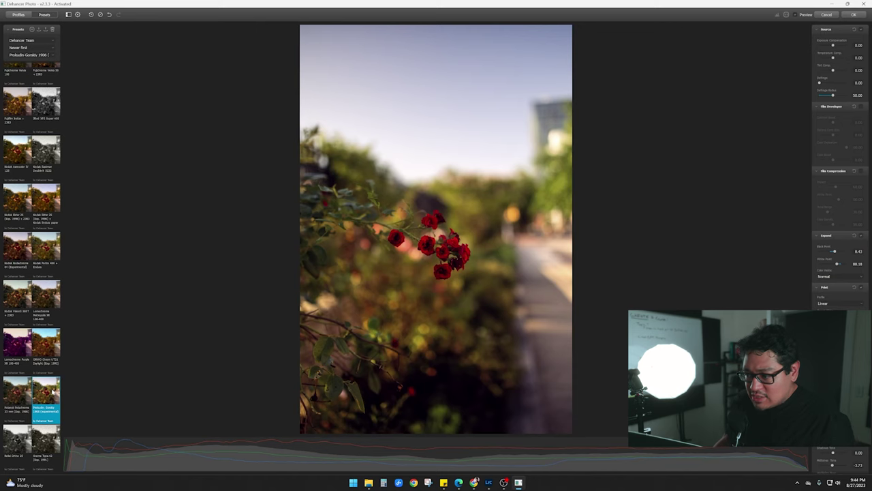
scroll(463, 276, up, 5)
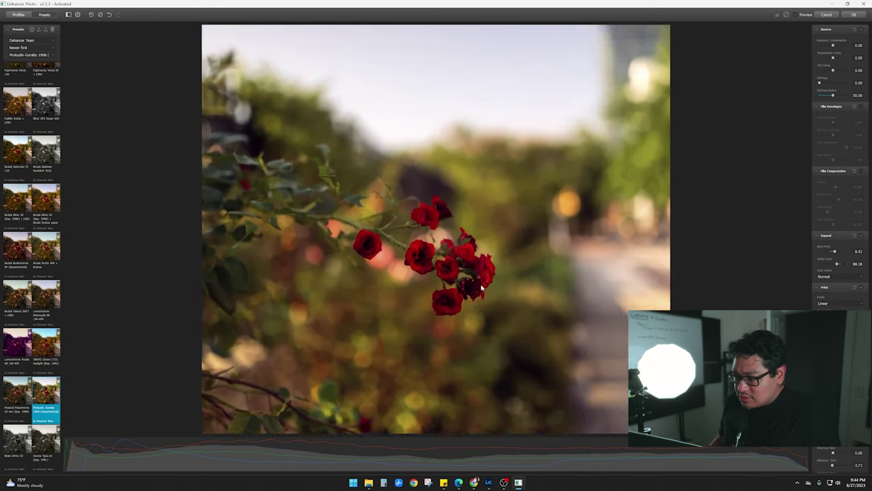
scroll(465, 286, down, 8)
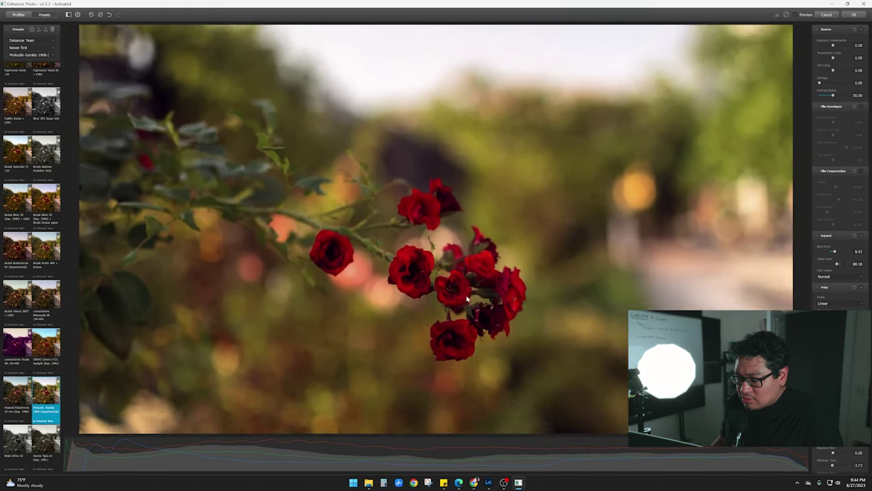
scroll(467, 298, up, 6)
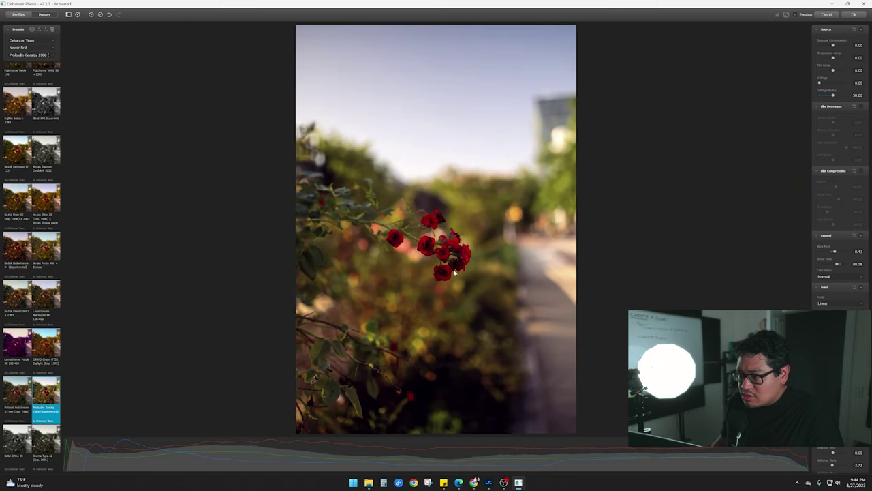
scroll(454, 273, up, 1)
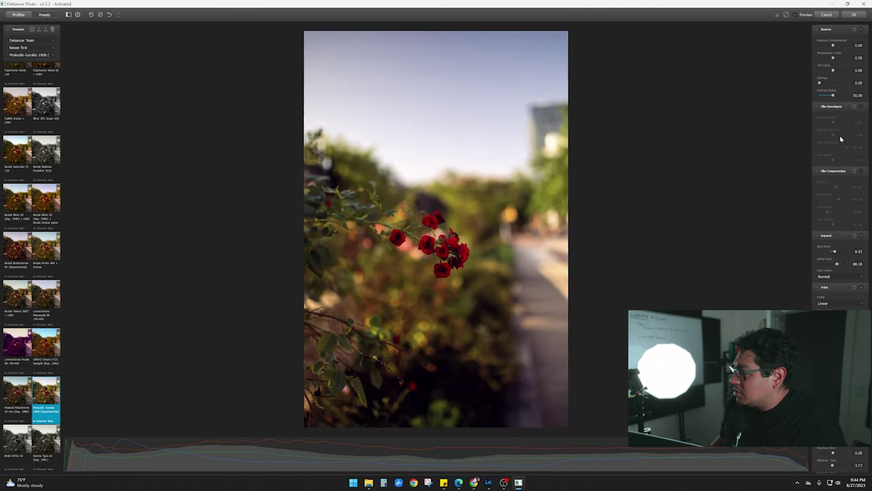
Raise the film grain amount to 82.50 and fit the whole photo in view
scroll(843, 114, down, 3)
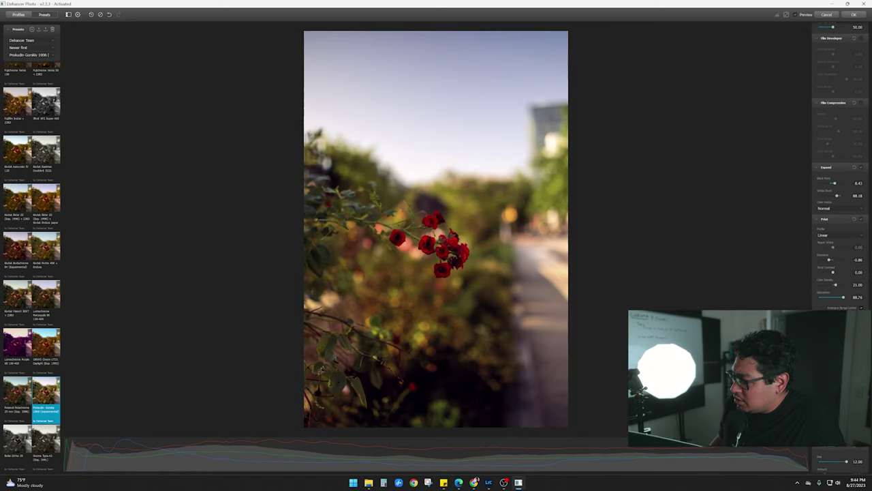
scroll(839, 171, down, 3)
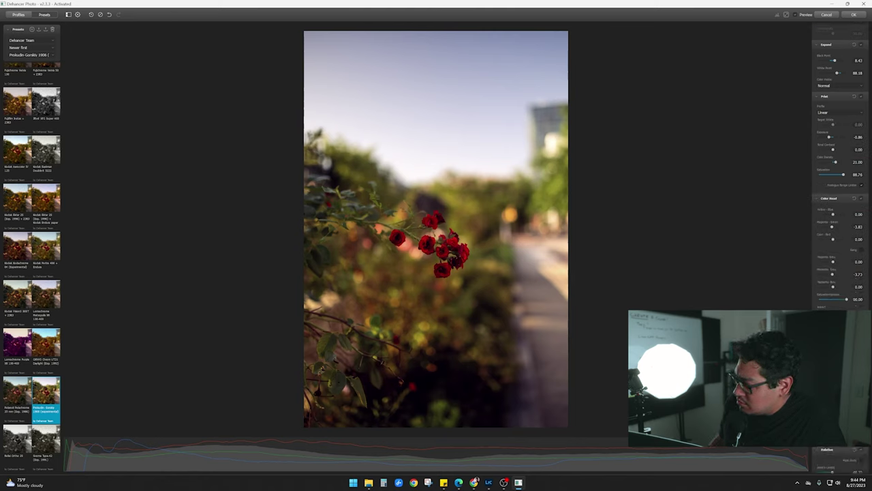
scroll(830, 285, down, 2)
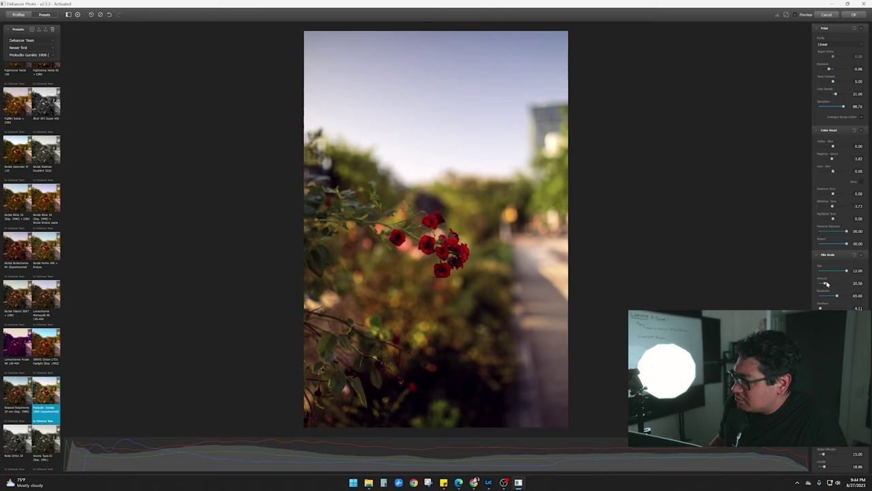
drag(825, 285, 831, 285)
drag(843, 285, 853, 284)
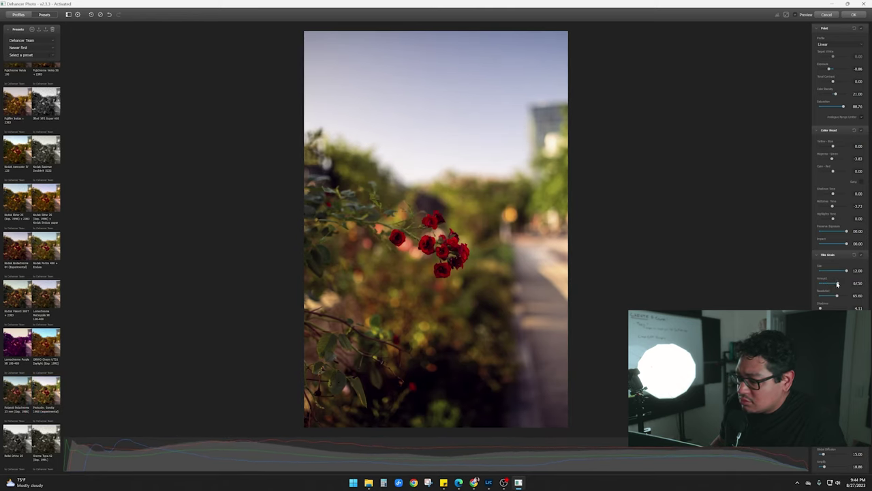
scroll(448, 299, up, 3)
scroll(447, 299, up, 2)
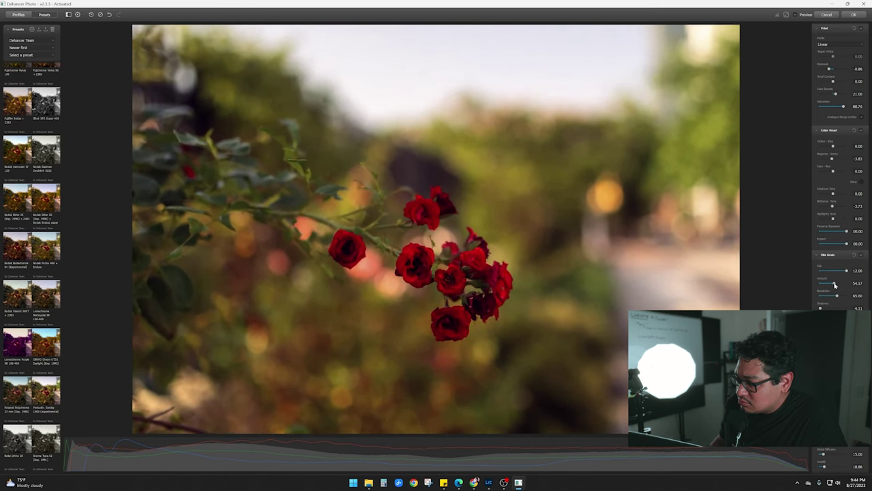
drag(832, 284, 840, 284)
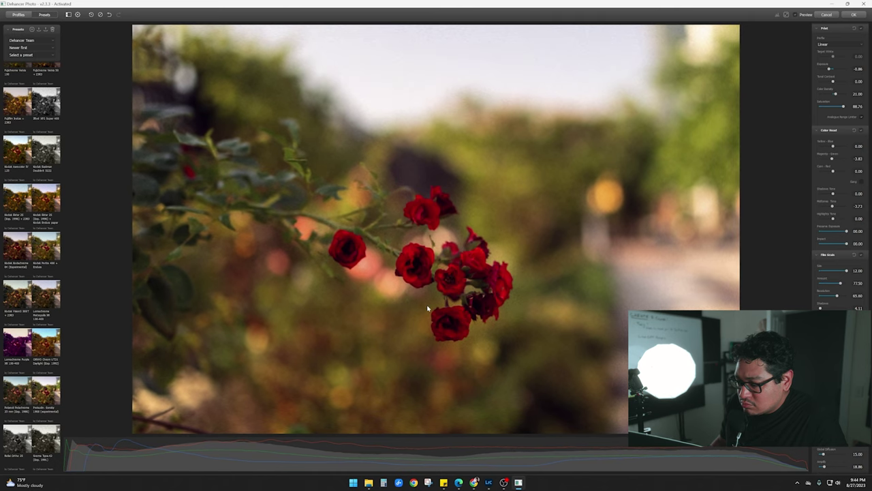
click(786, 14)
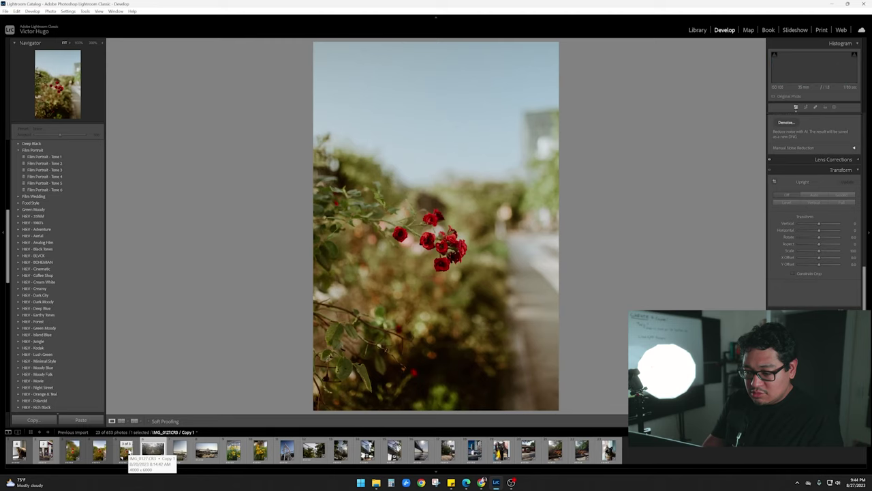
Crop the pink rose photo to a 4 x 5 portrait ratio
click(152, 449)
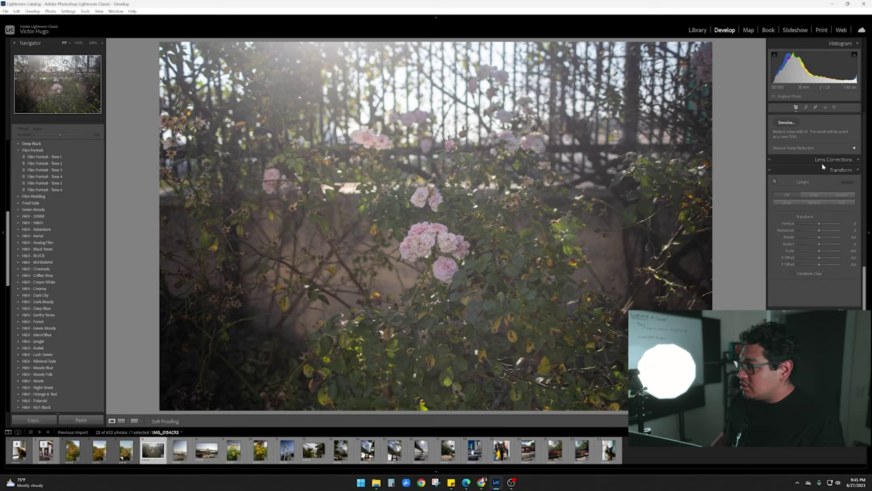
key(r)
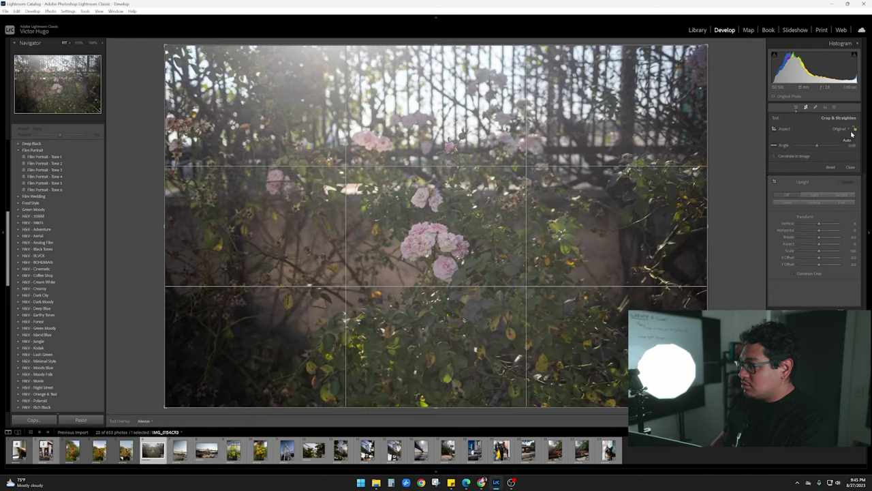
click(846, 130)
click(821, 171)
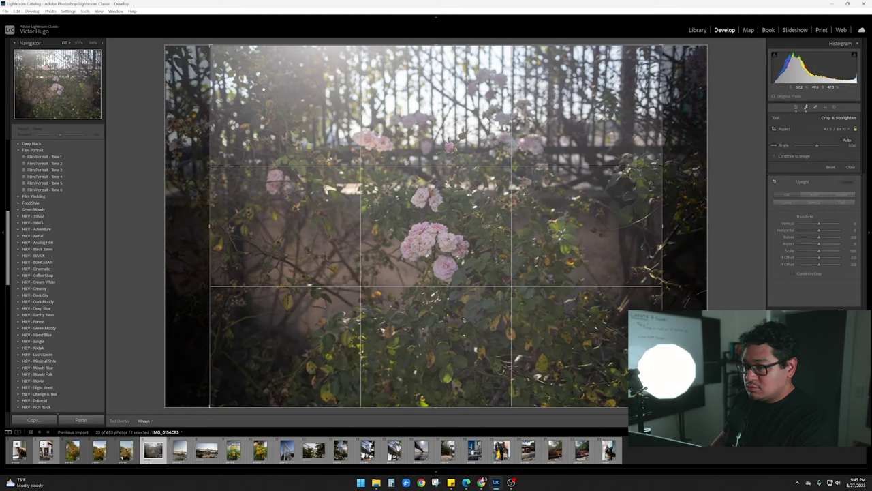
key(x)
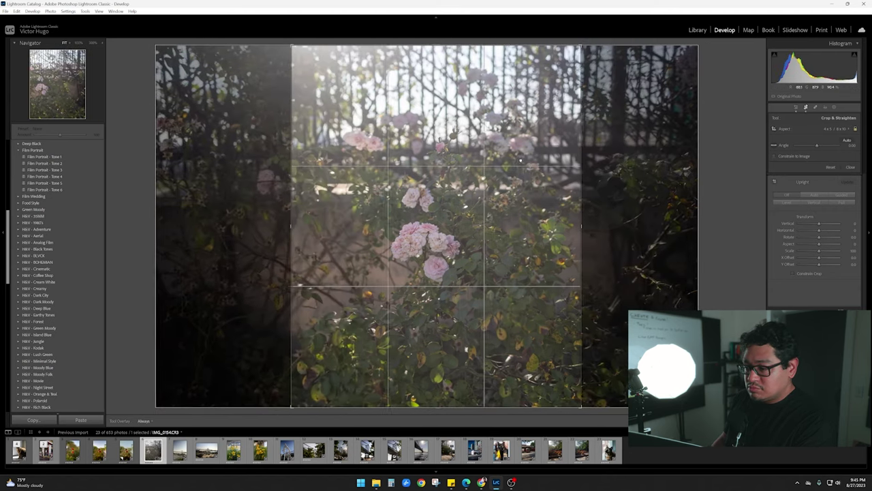
key(Return)
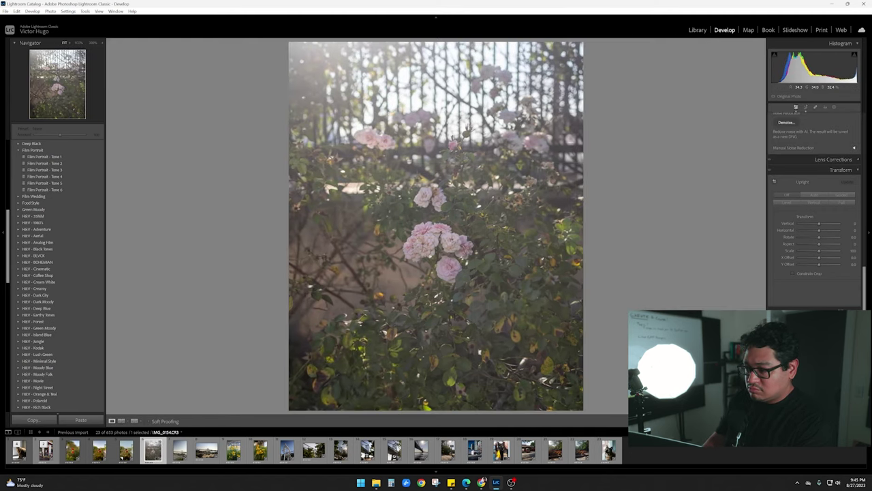
Send the cropped rose photo to Dehancer as an edited copy
right_click(157, 454)
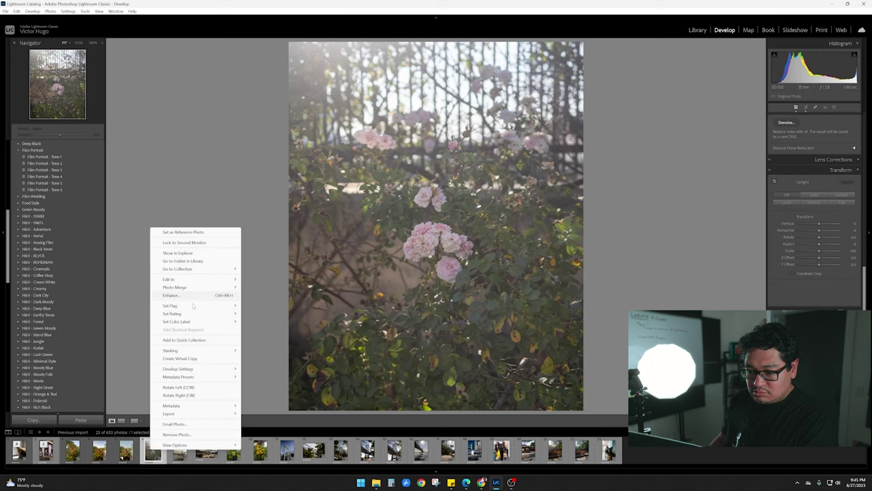
mouse_move(192, 287)
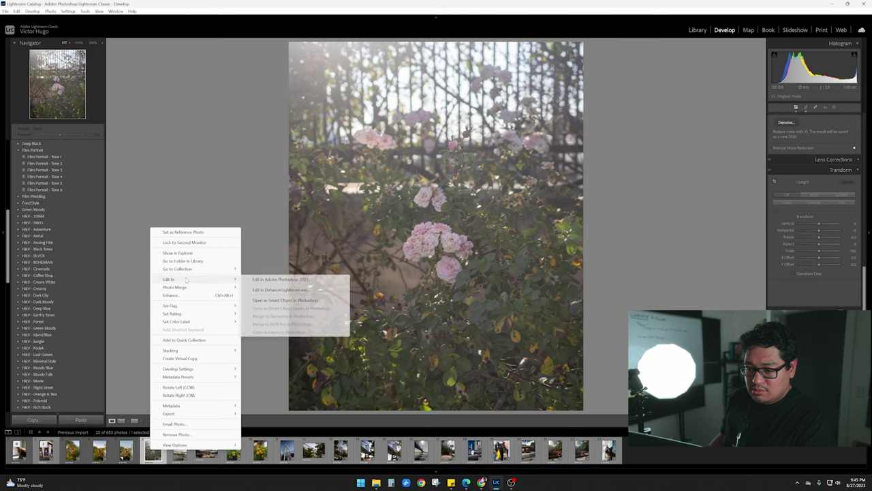
click(305, 289)
click(449, 337)
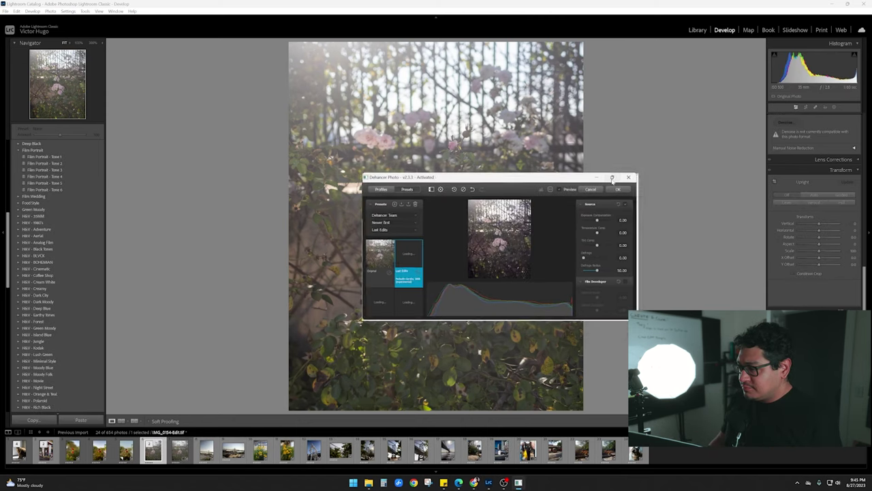
Maximize Dehancer and preview the Adox Color Implosion, Agfacolor 100 and Ambrotype film looks
click(612, 177)
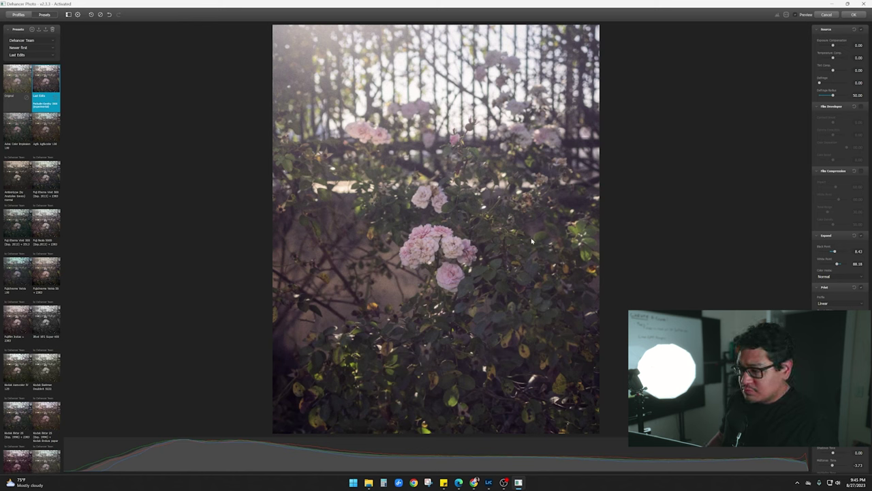
click(23, 132)
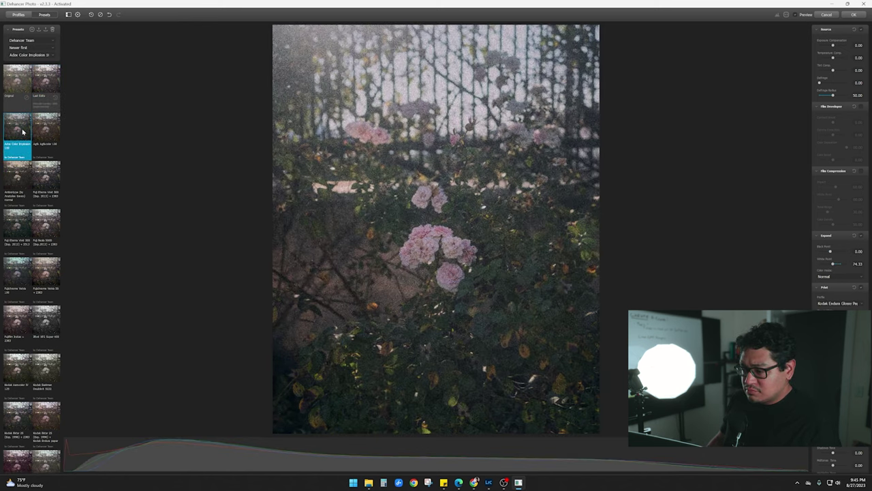
click(42, 132)
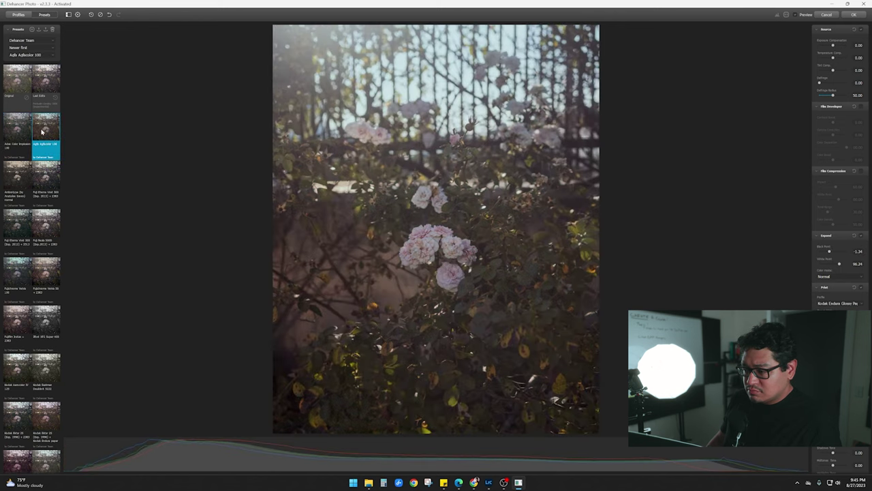
click(23, 175)
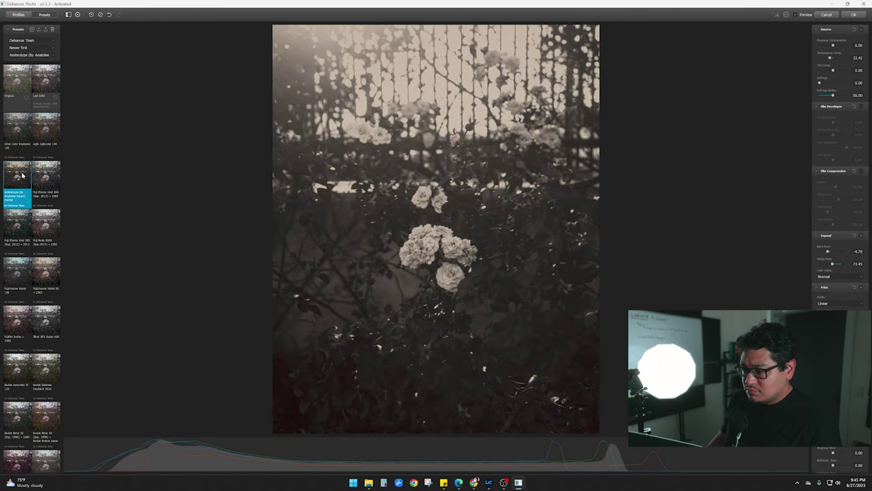
scroll(448, 243, up, 5)
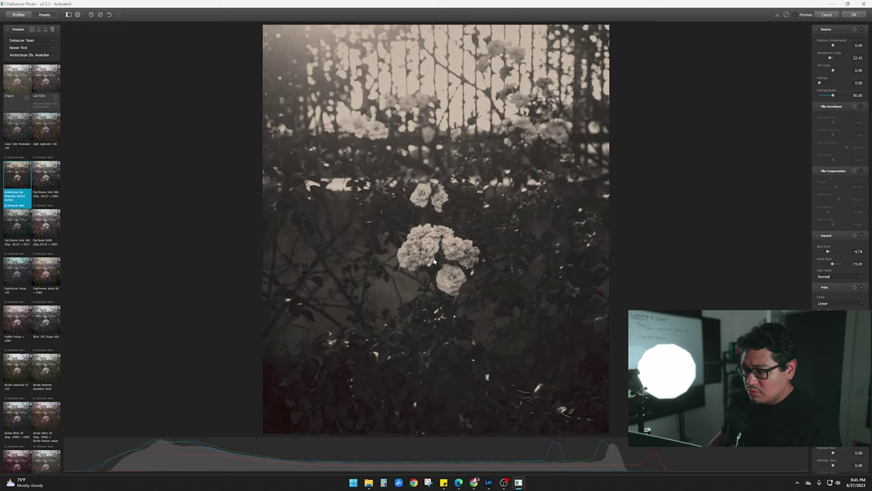
scroll(467, 328, down, 5)
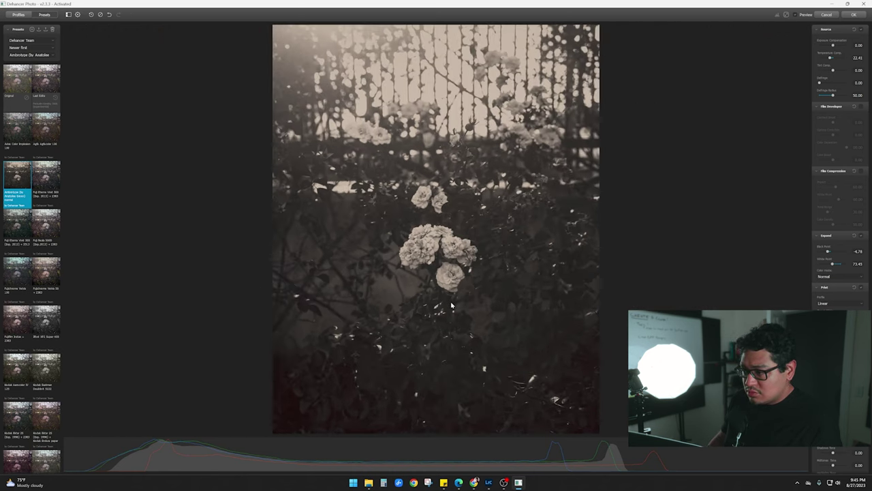
scroll(452, 305, down, 1)
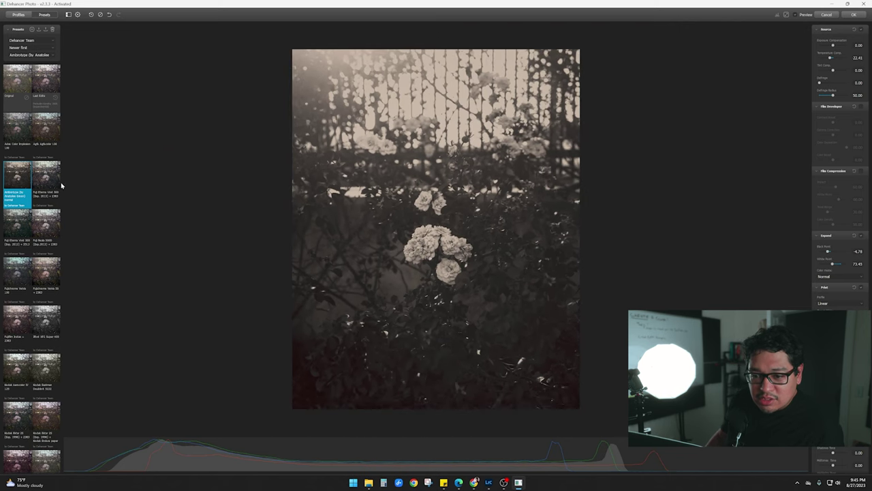
Compare Fuji Reala 500D and Eterna Vivid, then apply Fujichrome Velvia 50 + 2383
click(49, 225)
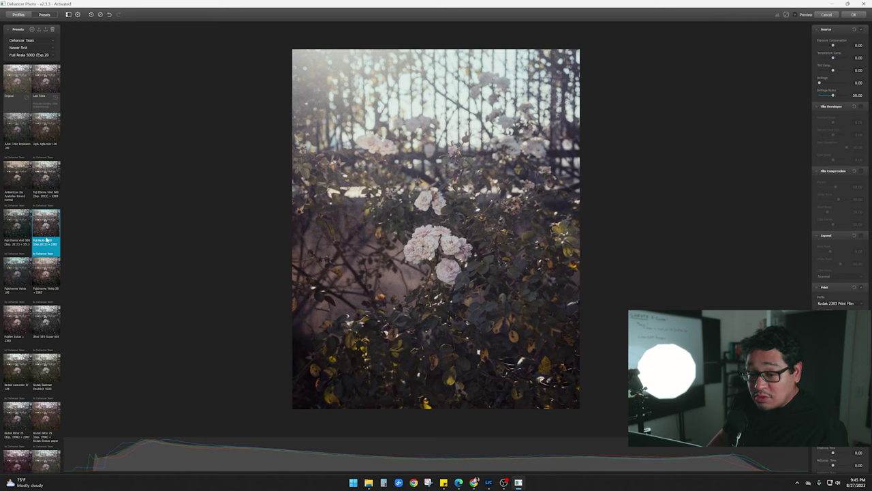
click(26, 229)
click(43, 233)
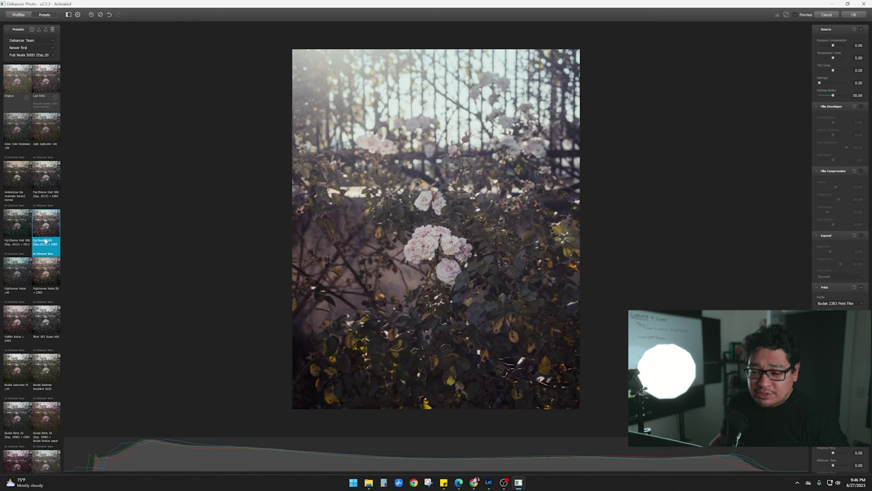
click(52, 277)
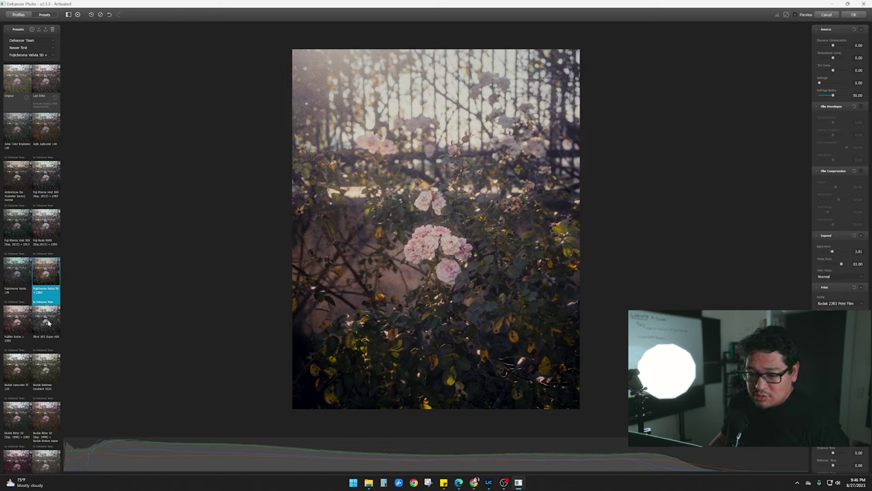
Review the Color Head, Film Grain and Vignette panels, then clear the preset selection
scroll(839, 204, down, 3)
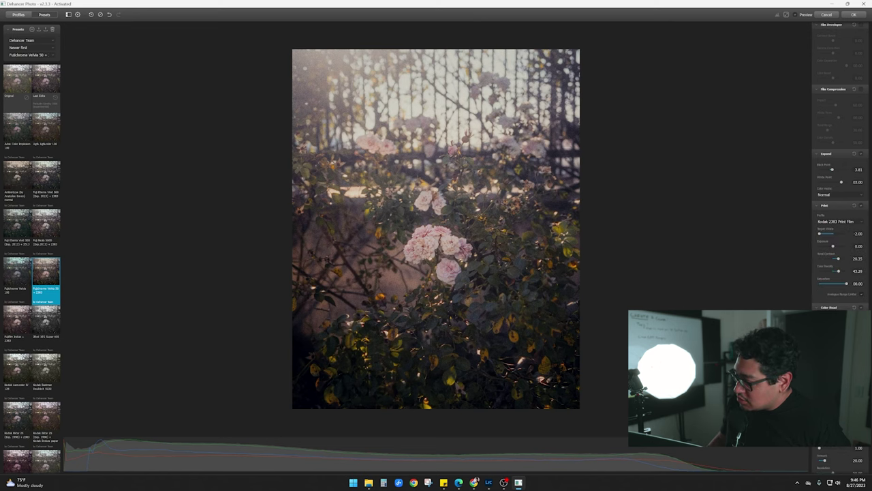
scroll(838, 170, down, 4)
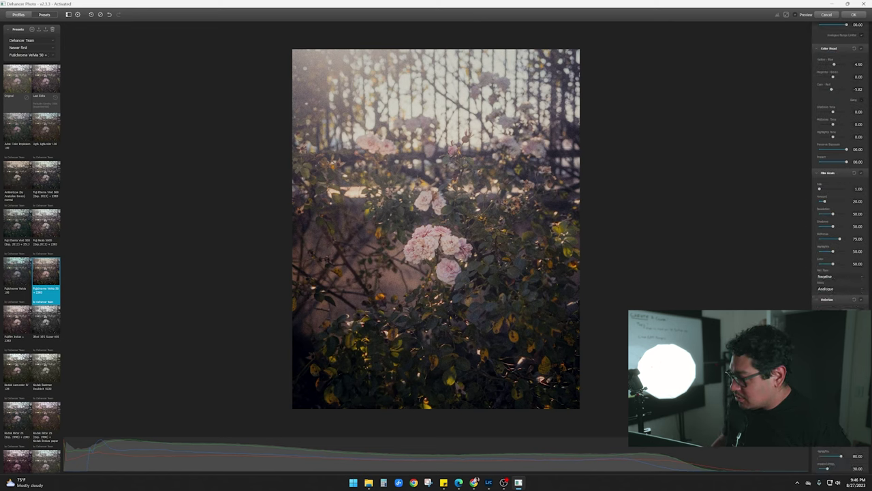
scroll(830, 286, down, 1)
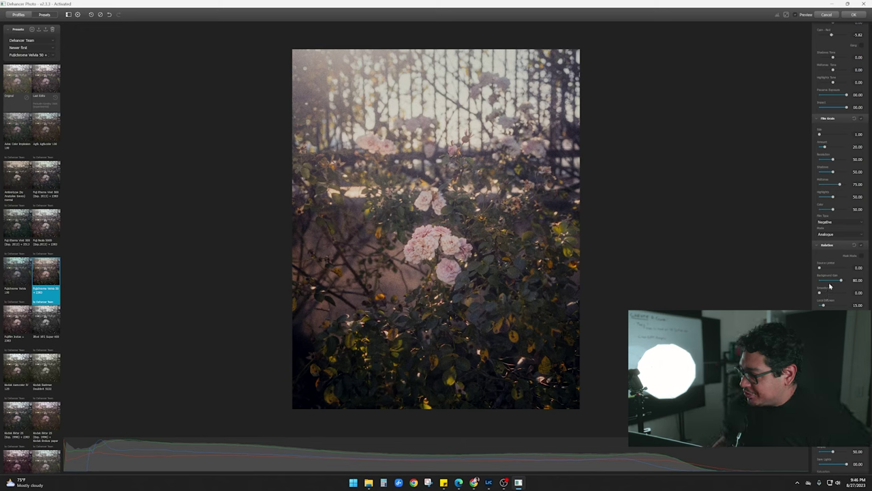
key(Escape)
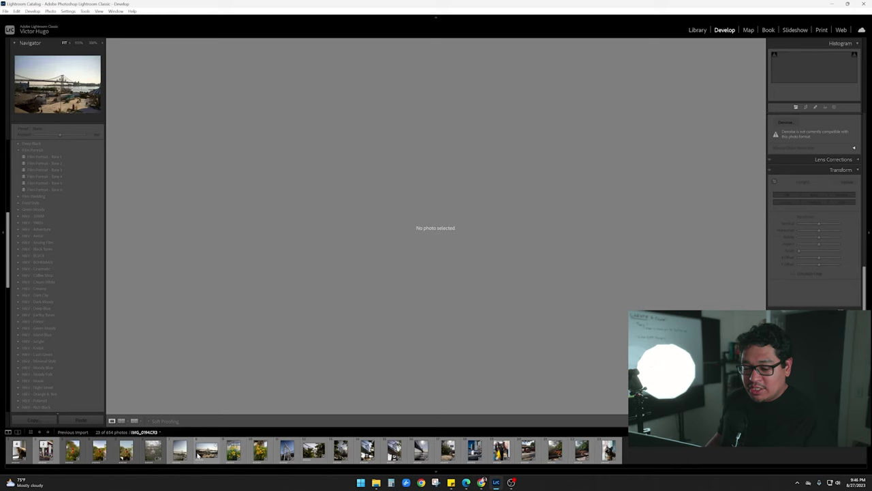
Step through the filmstrip past the bridge photo to the yellow flower photo
click(179, 450)
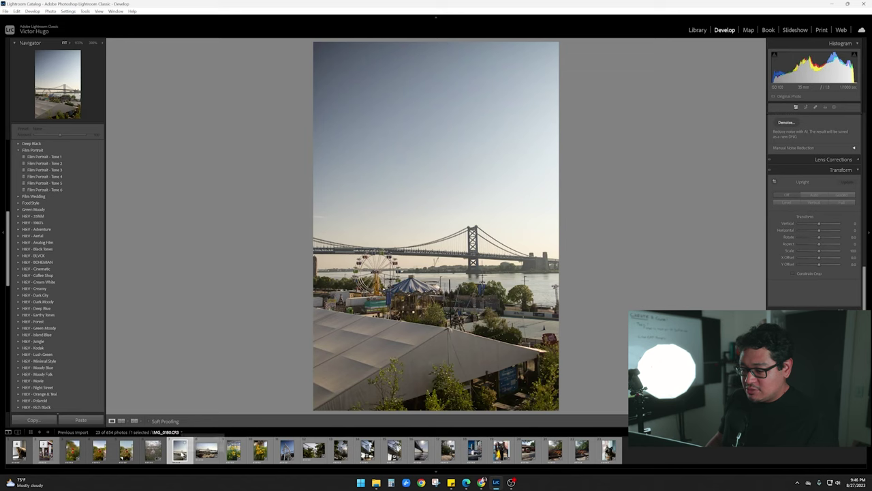
click(206, 450)
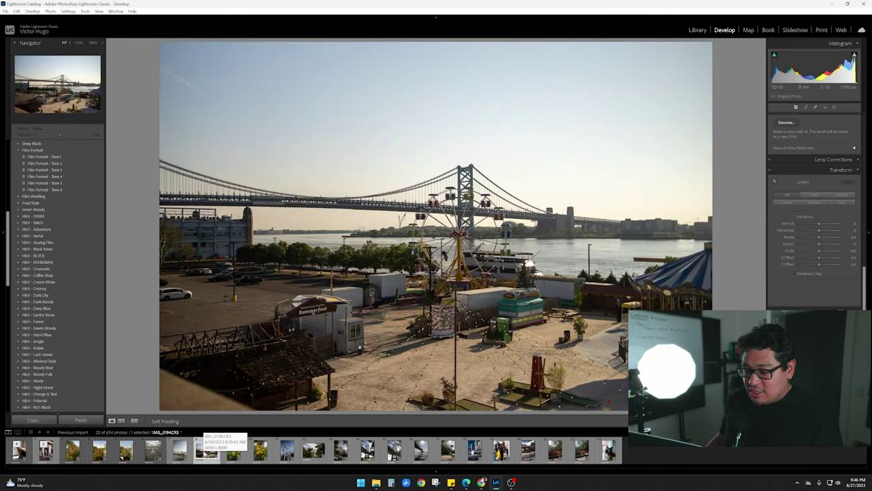
click(233, 450)
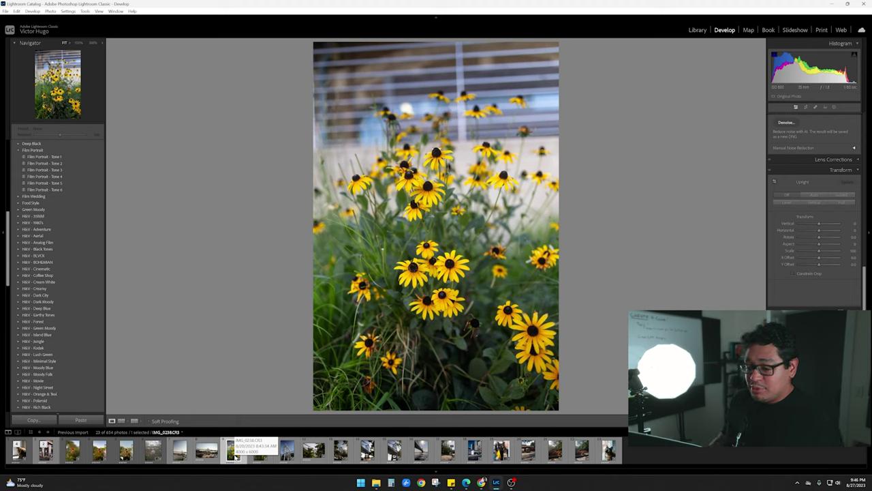
Send the yellow flower photo to Dehancer as an edited copy
right_click(235, 456)
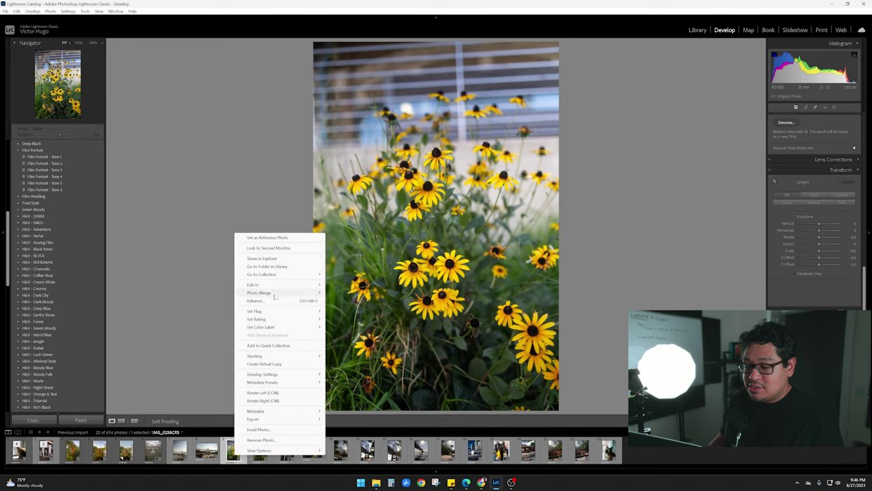
mouse_move(283, 285)
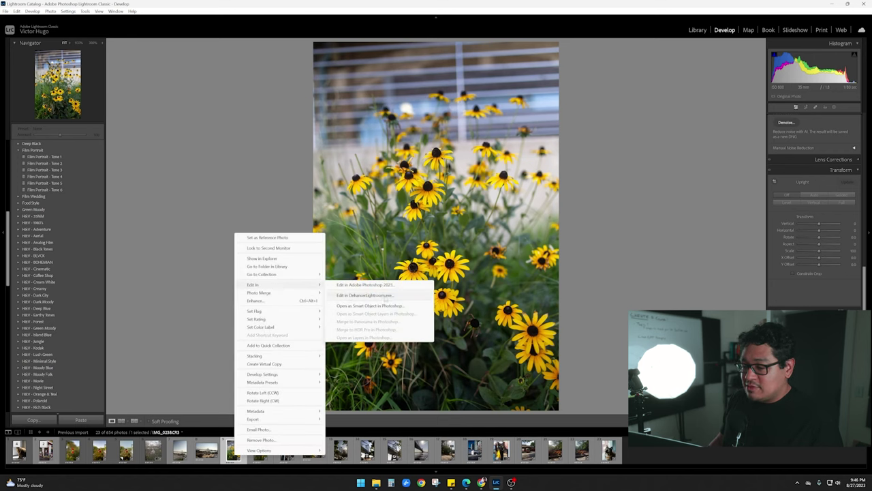
click(386, 295)
click(451, 338)
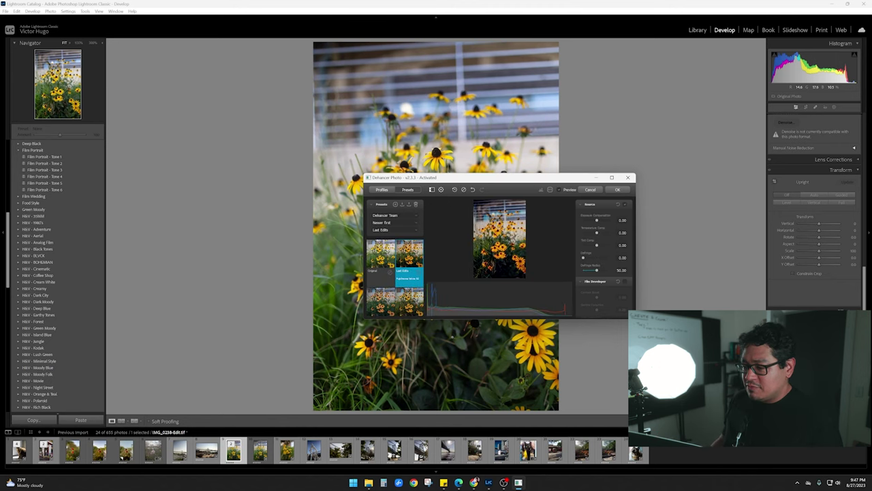
Maximize Dehancer and try the Adox Color Implosion, Ambrotype and Fuji Eterna Vivid 500 looks on the flower
click(611, 177)
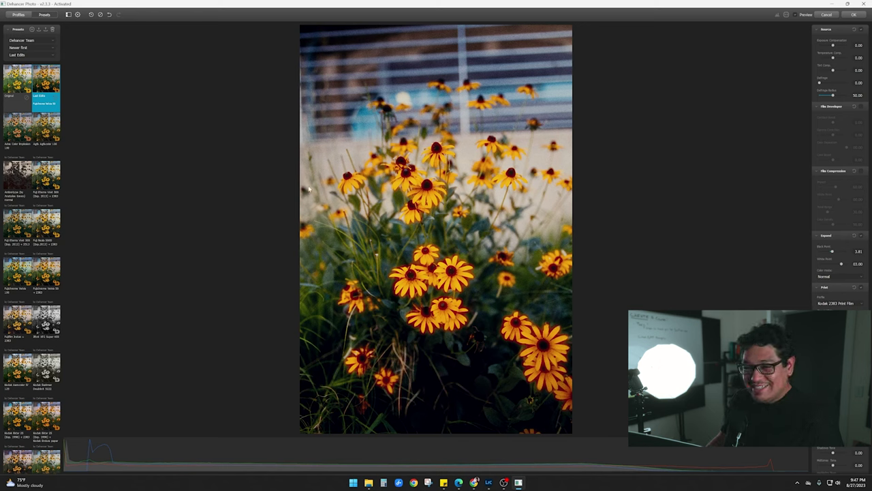
click(13, 129)
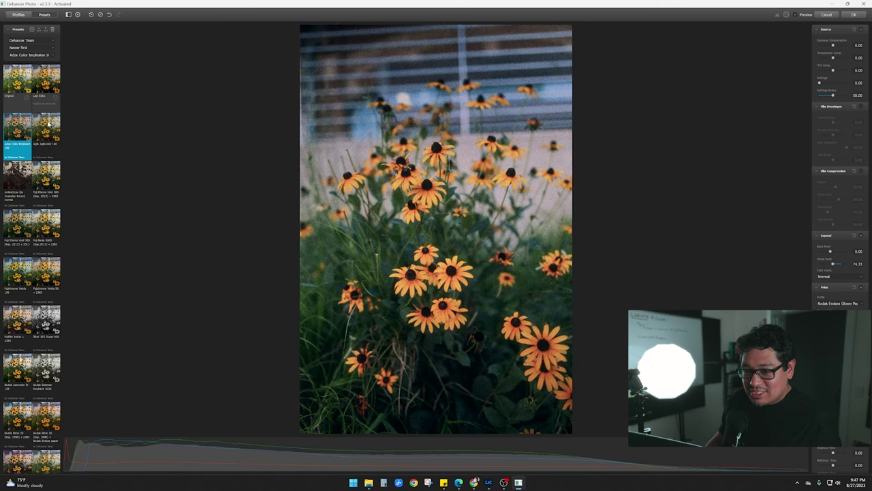
click(24, 177)
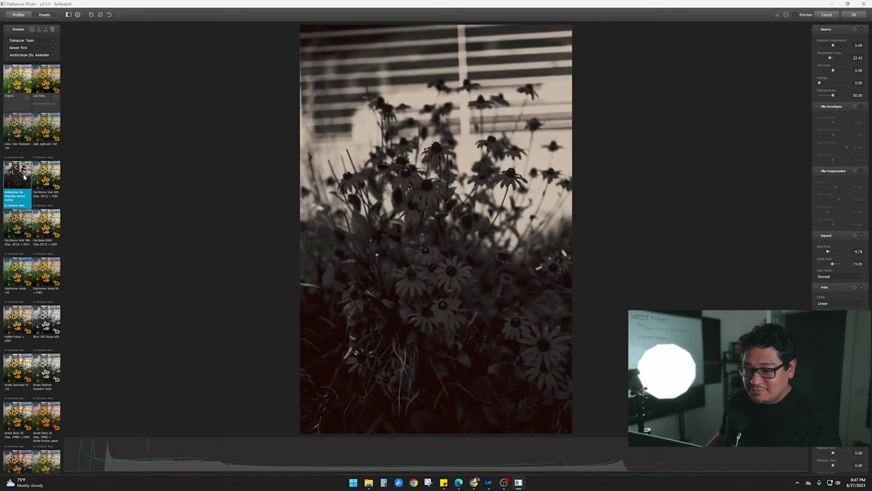
click(46, 181)
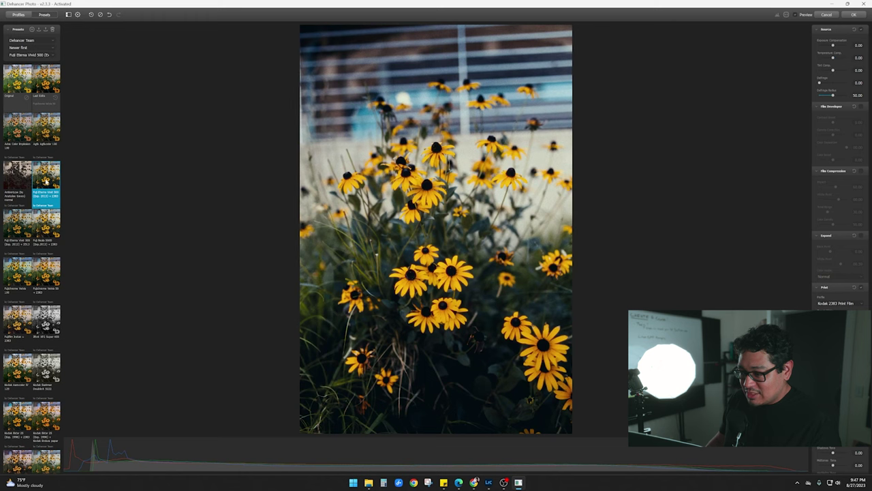
click(17, 230)
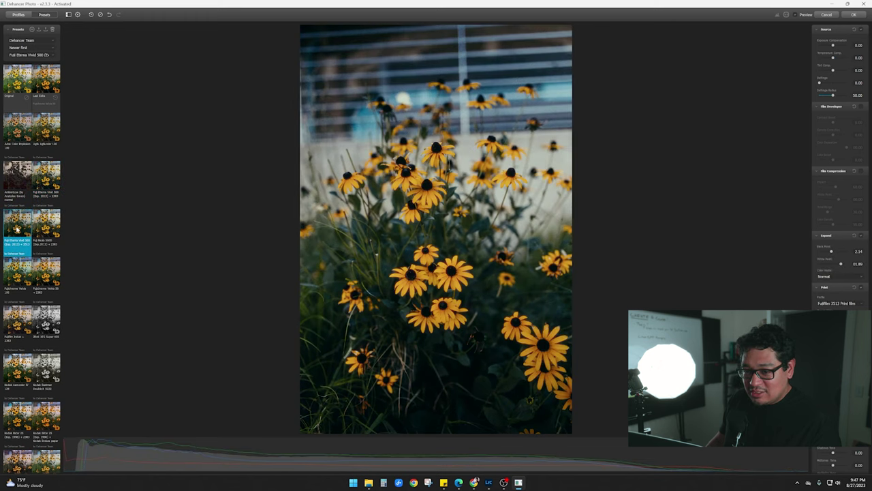
click(22, 134)
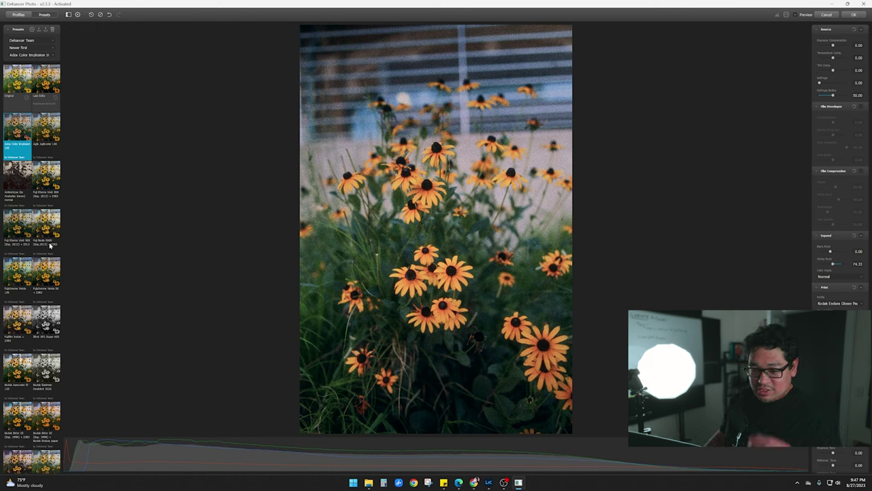
Preview Fujichrome Velvia 50, Fujifilm Instax, Ilford XP2, Kodak Aerocolor IV 125 and Eastman Double-X looks
click(52, 281)
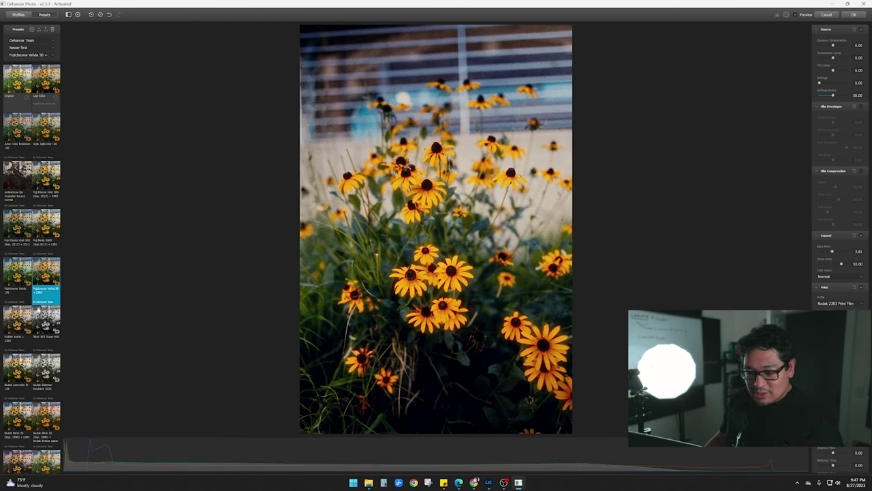
click(26, 329)
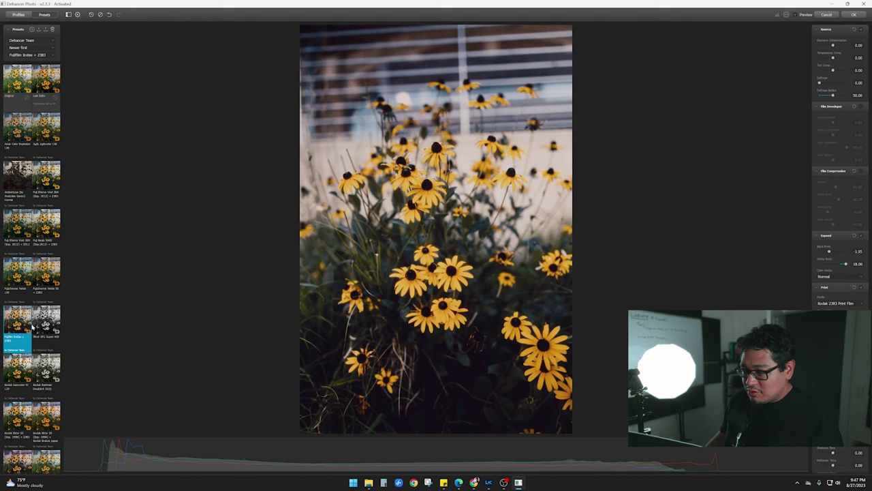
click(40, 325)
click(15, 372)
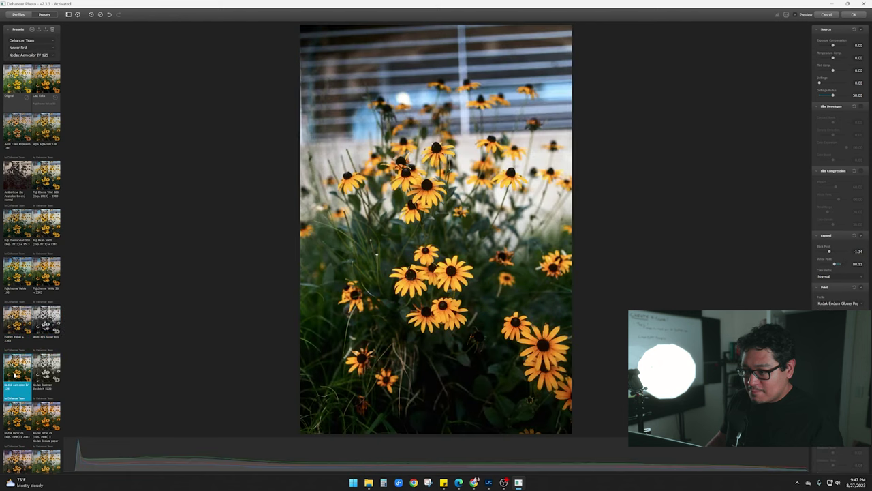
click(57, 372)
scroll(58, 372, down, 1)
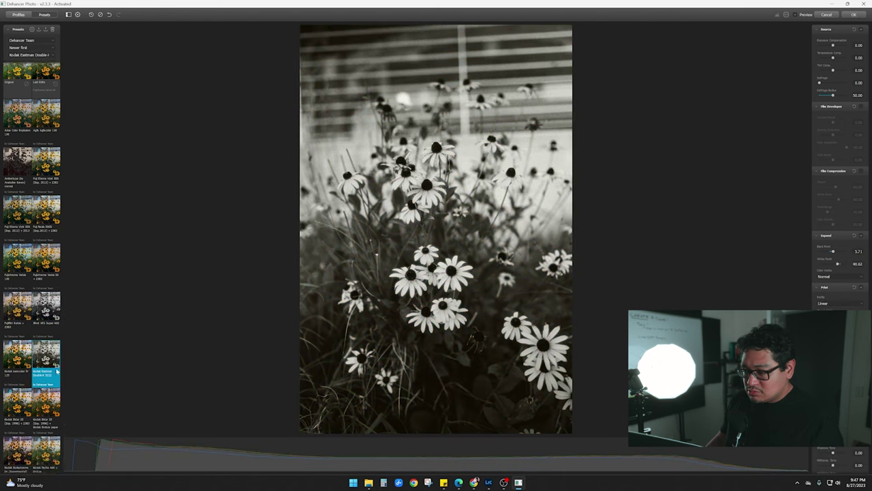
scroll(57, 371, down, 2)
Compare Kodak Aerocolor, Ektar 25, Portra 400 and Kodachrome 64, settling on Kodak Vision3 500T + 2383
click(18, 308)
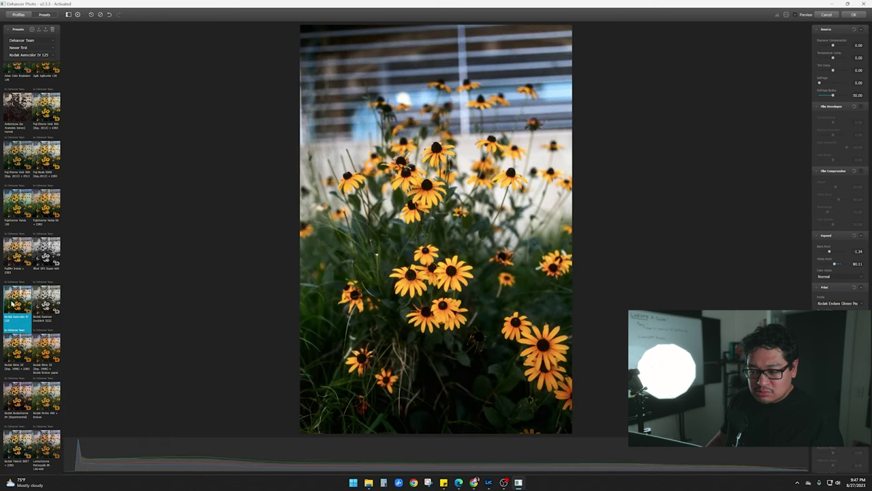
click(35, 354)
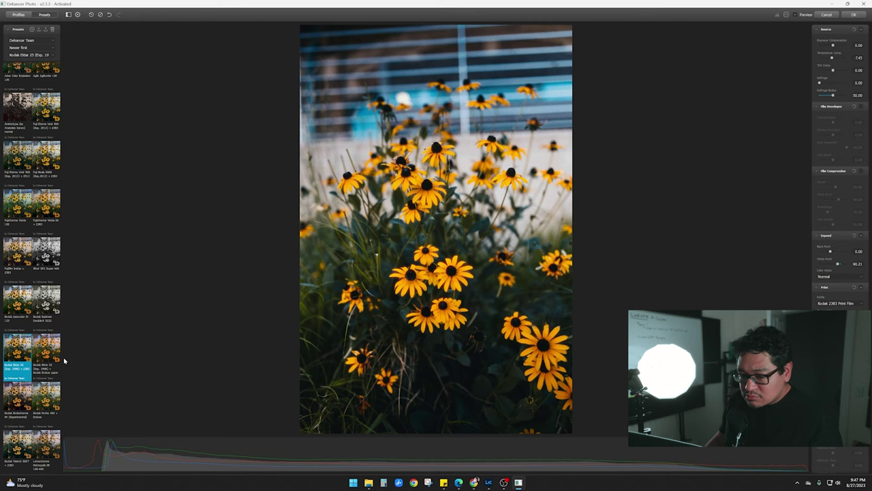
click(52, 356)
scroll(42, 339, down, 2)
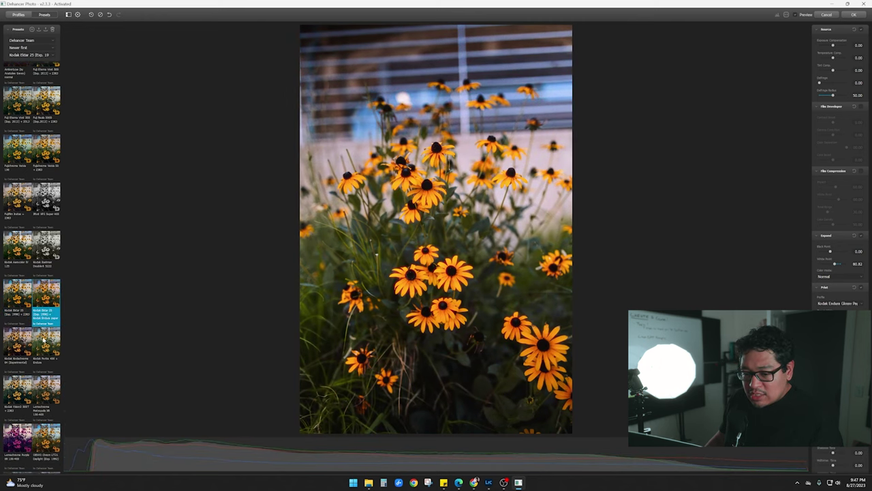
click(43, 339)
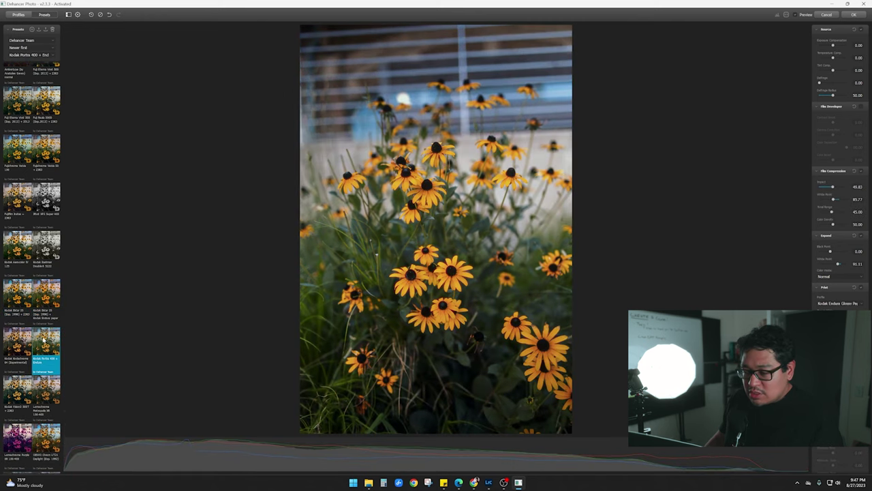
click(26, 342)
click(21, 386)
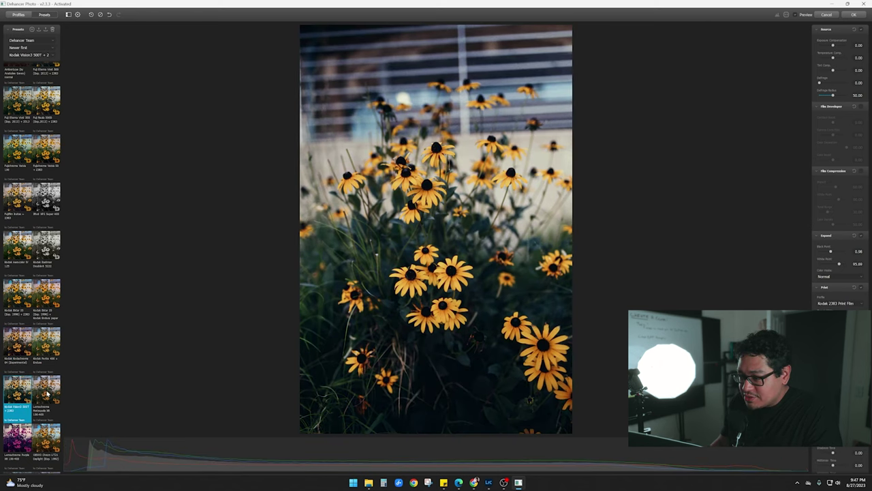
Zoom the preview and toggle Preview to compare the Vision3 500T grade against the original flower
scroll(427, 250, up, 2)
scroll(423, 253, up, 4)
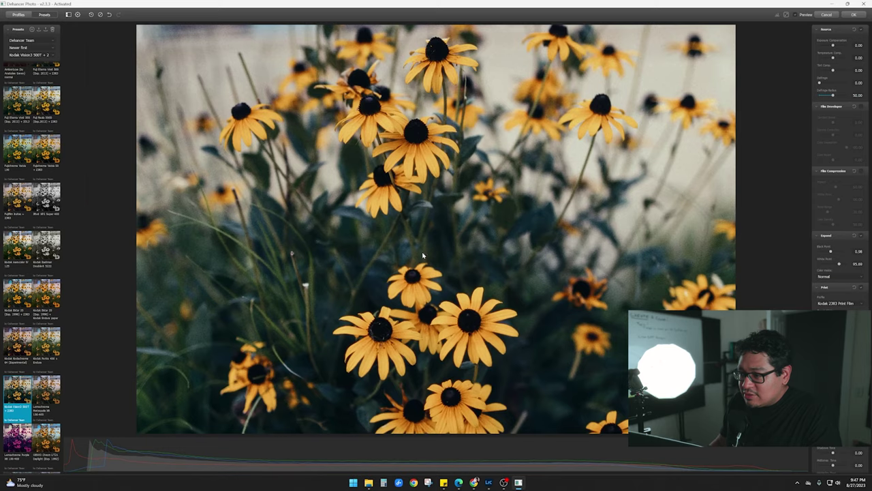
scroll(454, 287, down, 4)
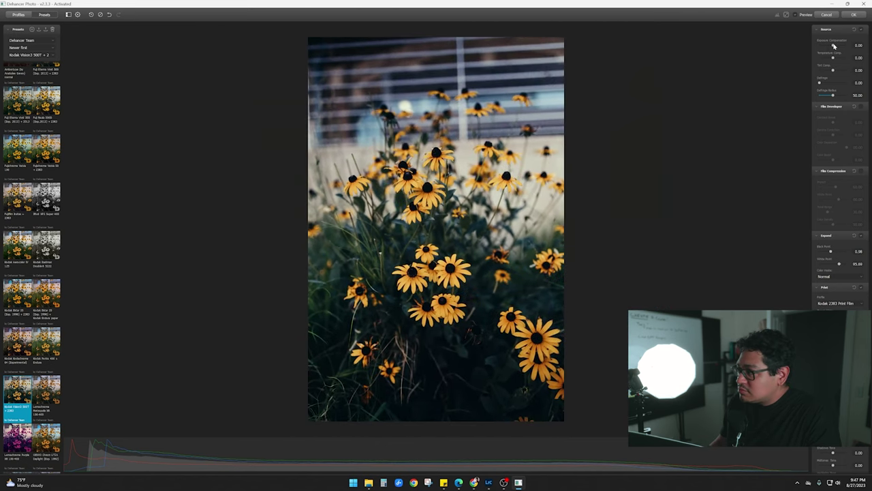
click(799, 16)
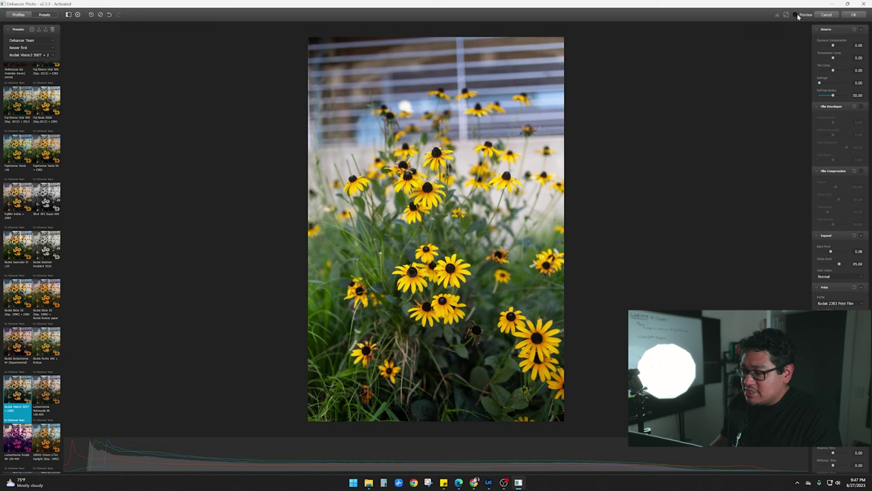
click(799, 17)
click(799, 16)
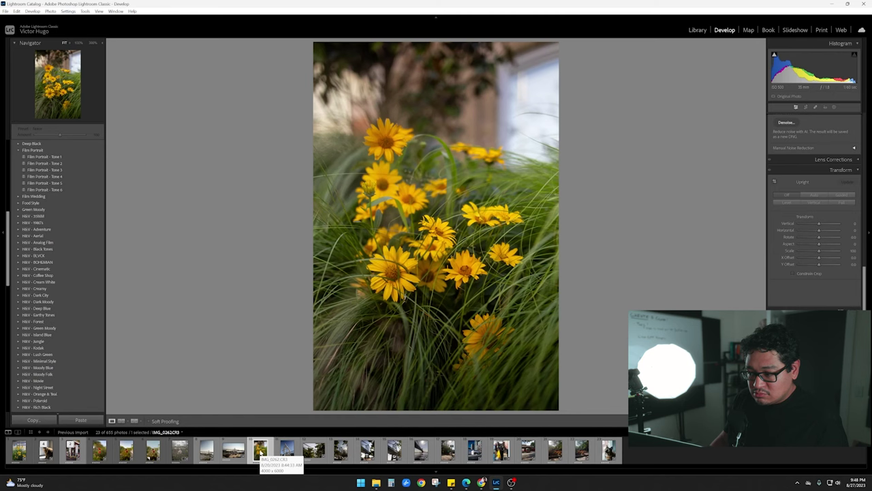
Select the portrait bridge photo and send it to DehancerLightroom as a copy with Lightroom adjustments
click(287, 450)
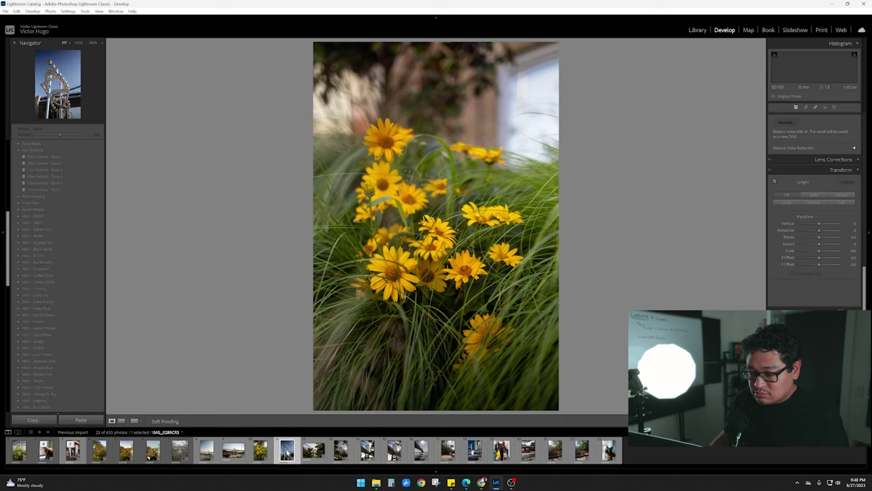
click(312, 450)
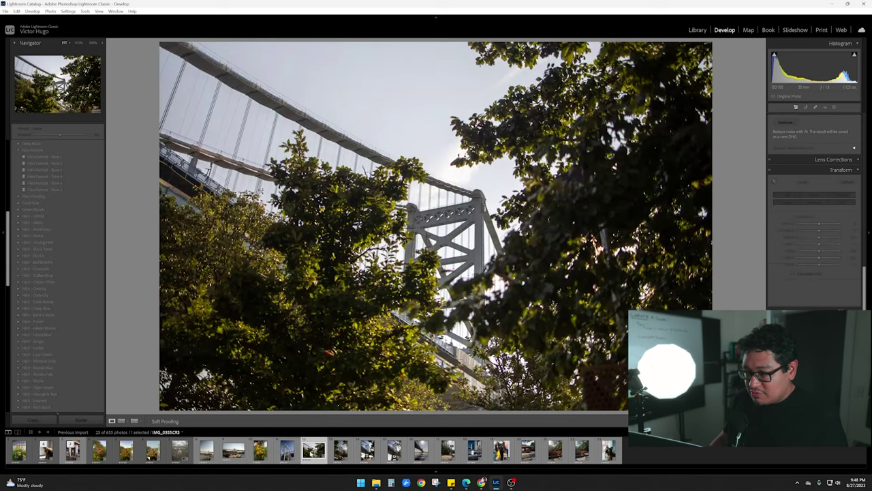
click(341, 449)
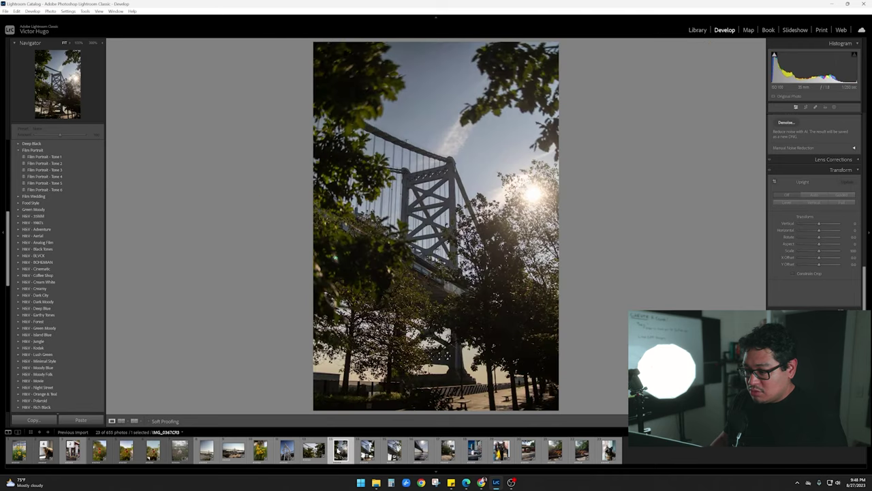
right_click(336, 451)
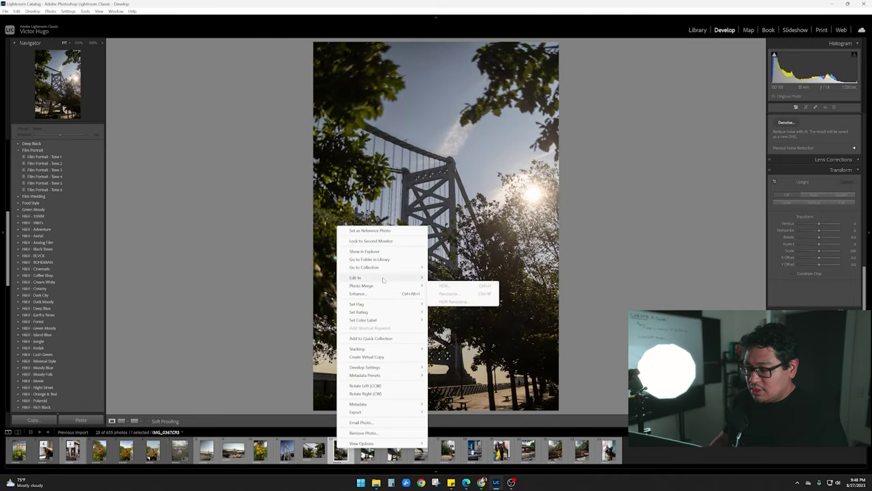
mouse_move(383, 279)
click(488, 289)
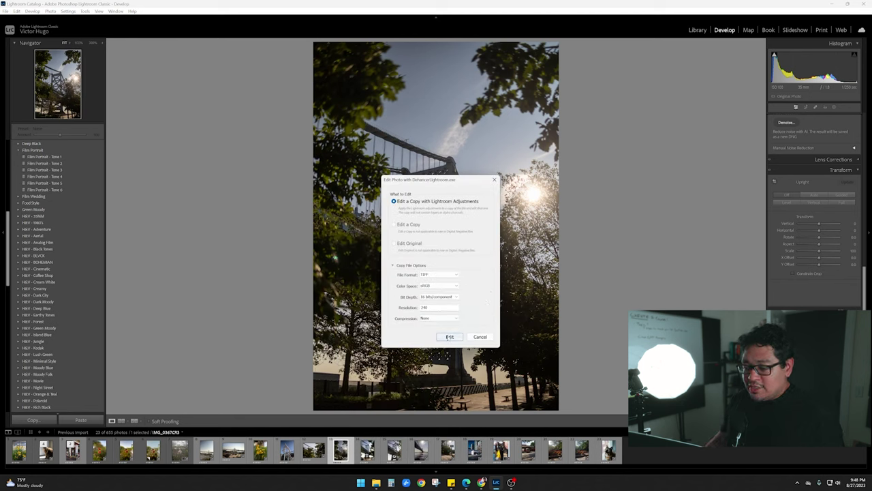
click(448, 337)
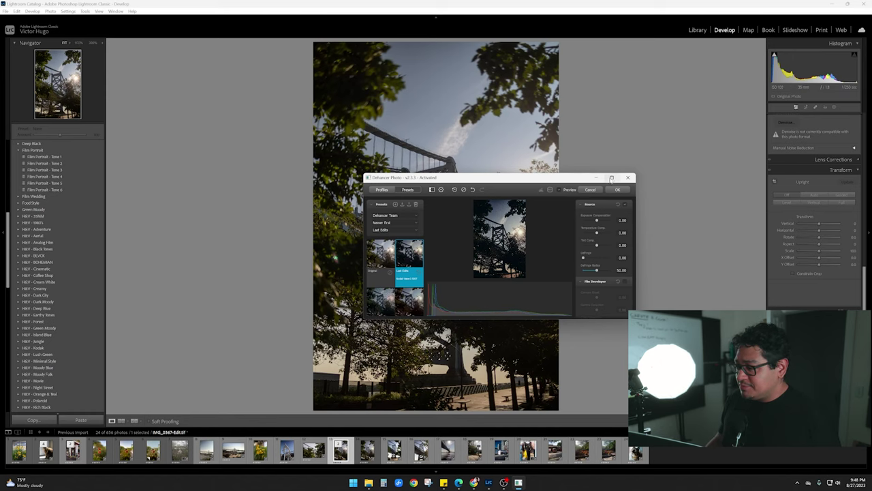
Maximize Dehancer and try Adox, Agfacolor 100, Ambrotype, Fuji Eterna Vivid 500 and Fuji Reala 500D looks
click(612, 178)
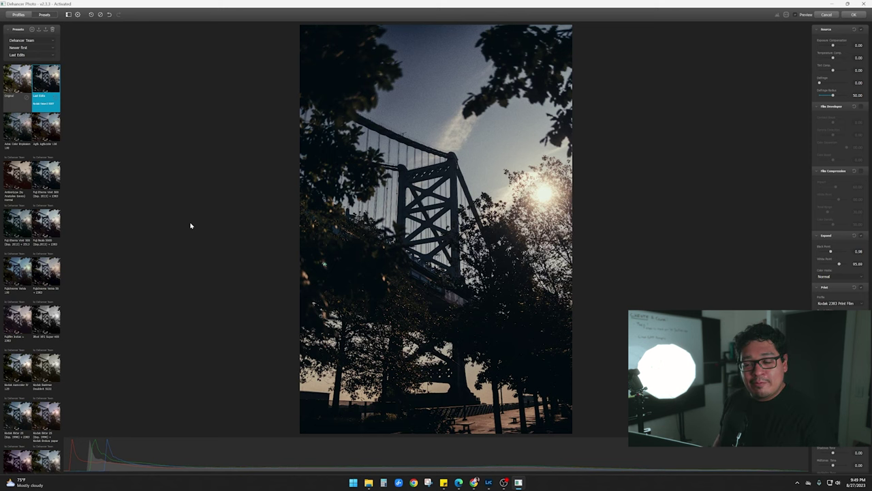
click(20, 132)
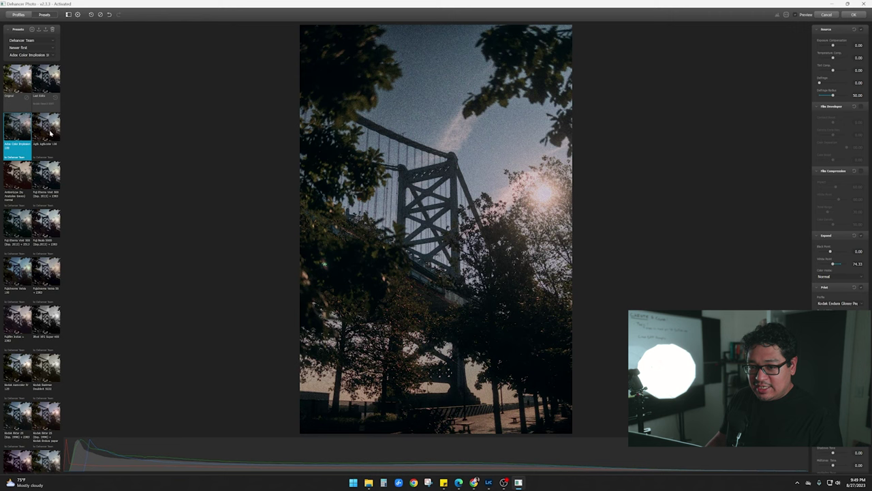
click(51, 133)
click(11, 178)
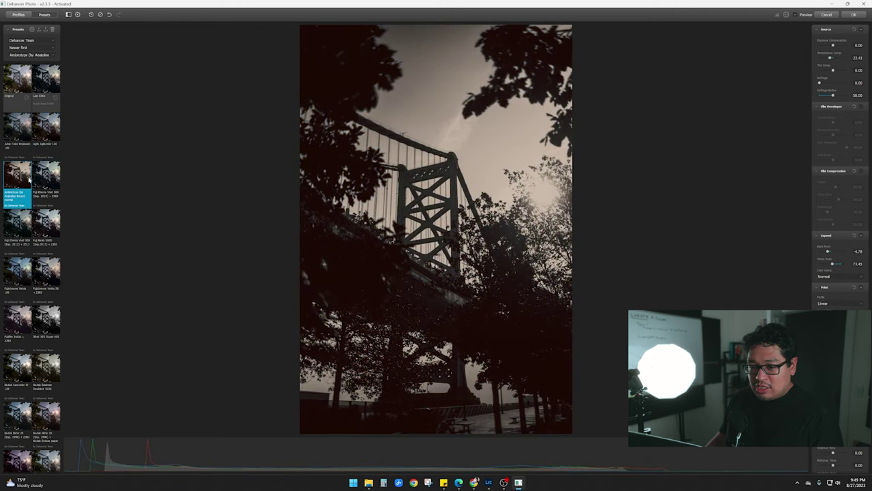
click(37, 180)
click(19, 223)
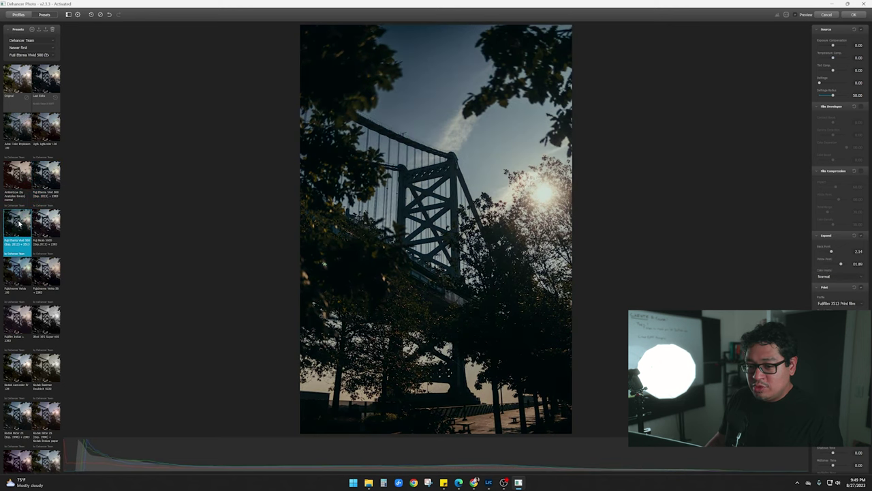
click(43, 221)
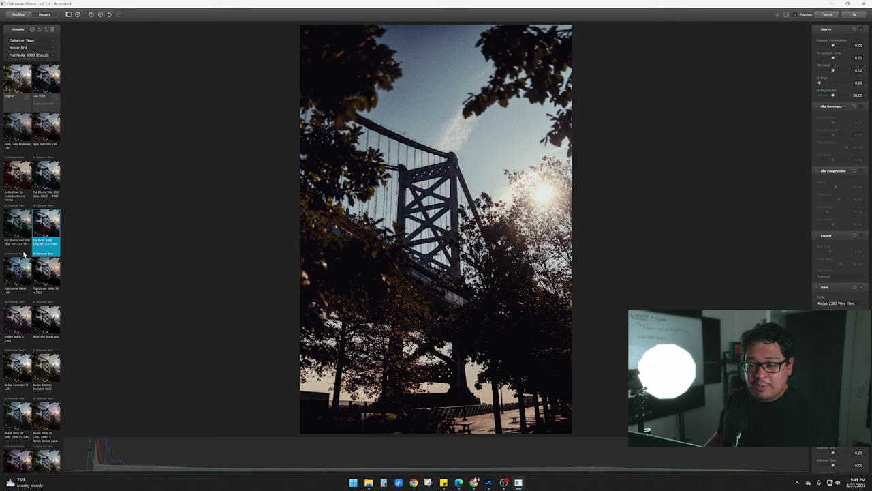
Compare Fujichrome Velvia 100, Velvia 50 + 2383 and Fujifilm Acros, ending on Ilford XP2 Super 400
click(18, 280)
click(51, 275)
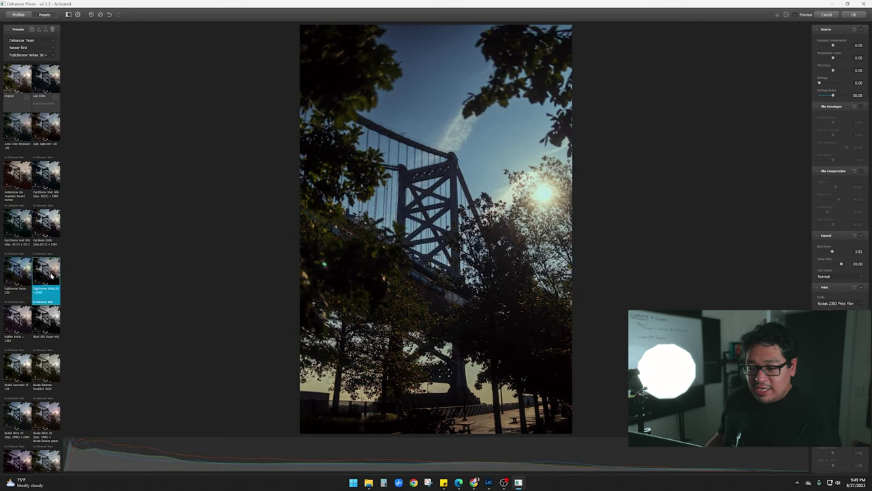
click(20, 320)
click(49, 316)
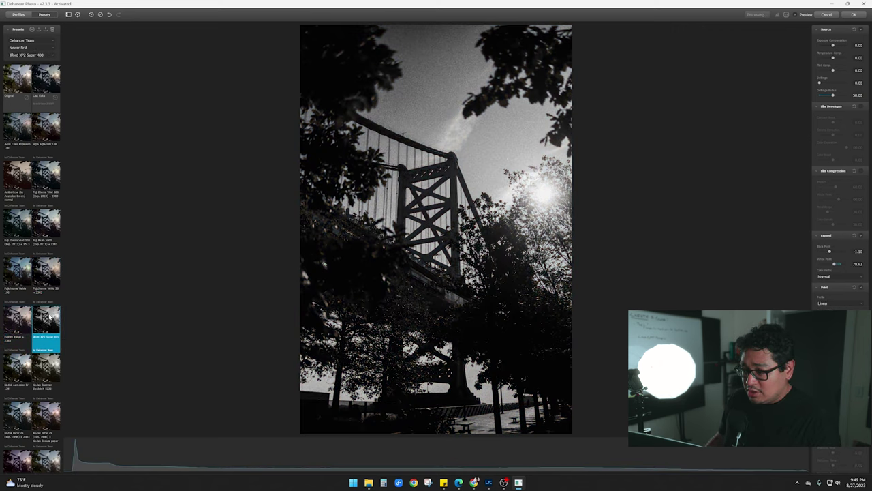
scroll(49, 316, down, 2)
Try Kodak Aerocolor IV 125, Eastman Double-X, both Ektar 25 variants and Portra 400 + Endura on the bridge
scroll(49, 316, down, 2)
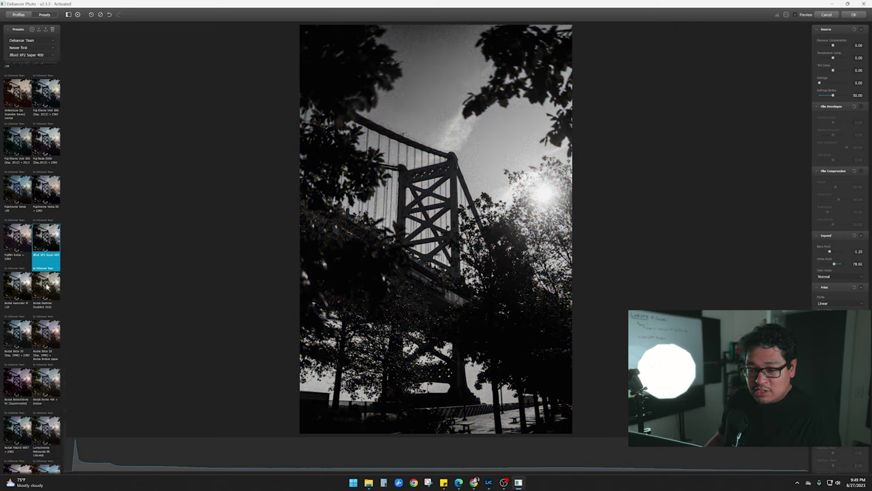
click(15, 286)
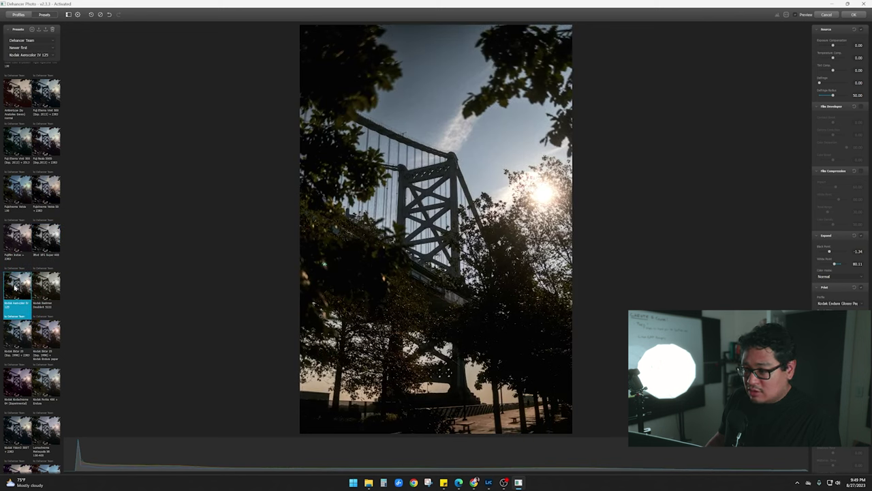
click(46, 290)
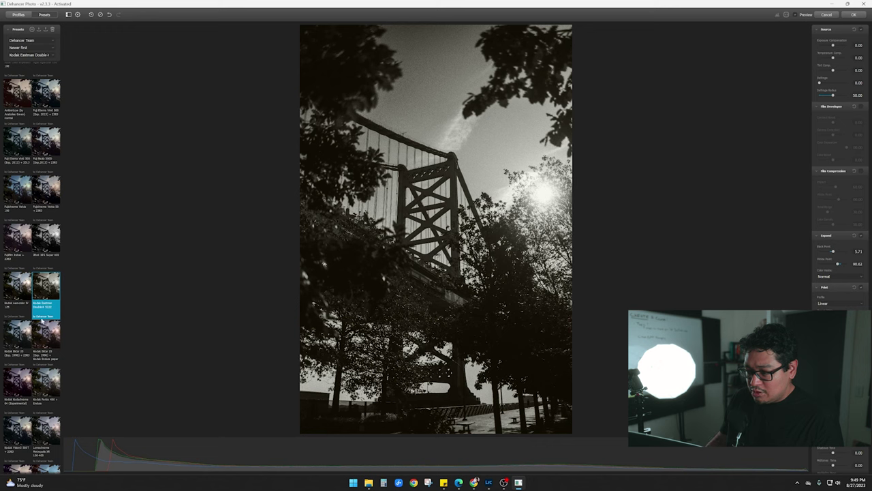
click(13, 343)
click(49, 343)
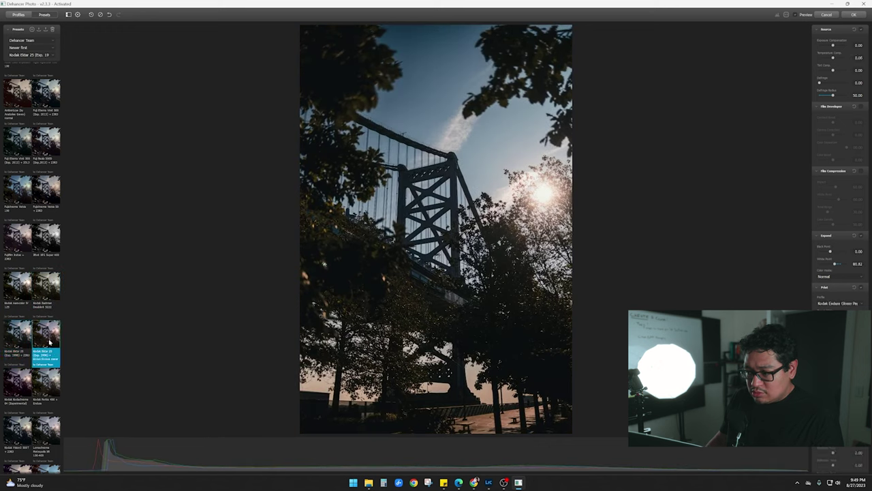
scroll(49, 341, down, 3)
click(47, 291)
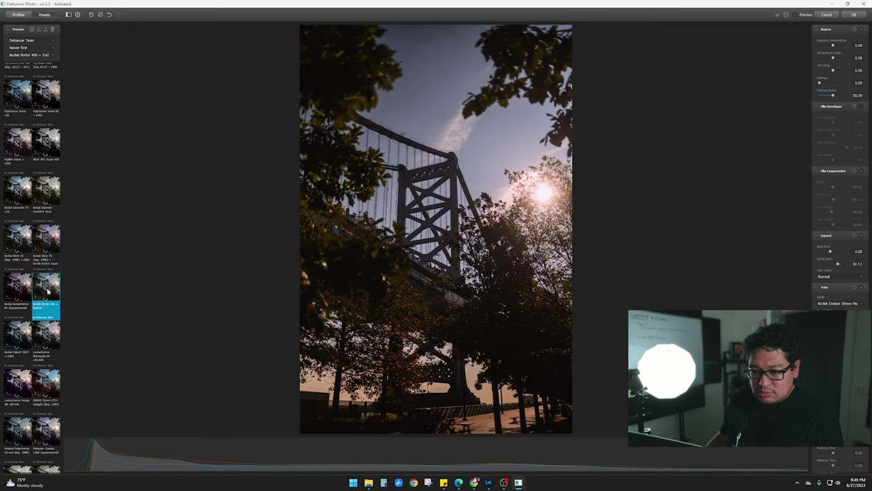
Preview Kodak Ektachrome 64, Vision3 500T + 2383, Lomochrome Metropolis, ORWO Chrom UT21 and Lomochrome Purple
click(17, 293)
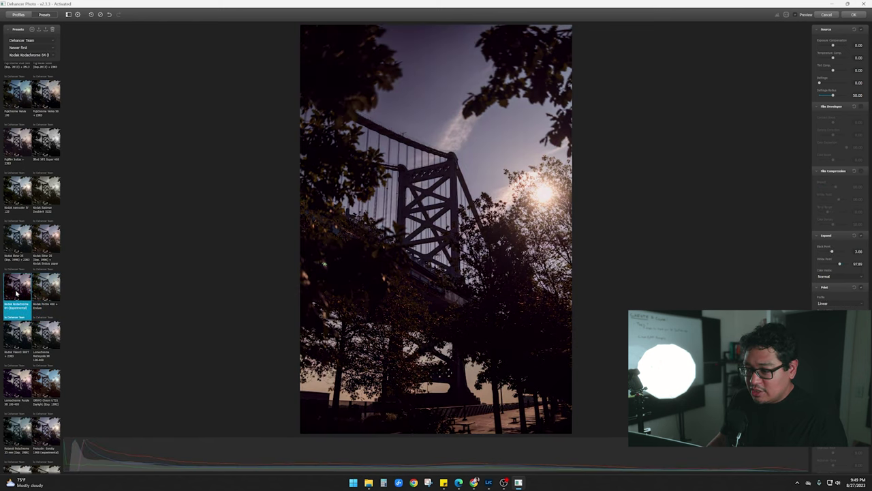
click(18, 339)
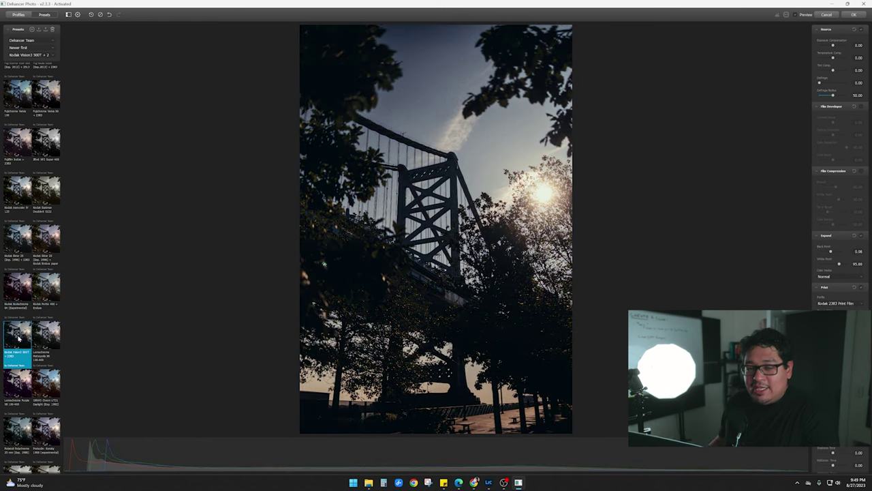
click(56, 342)
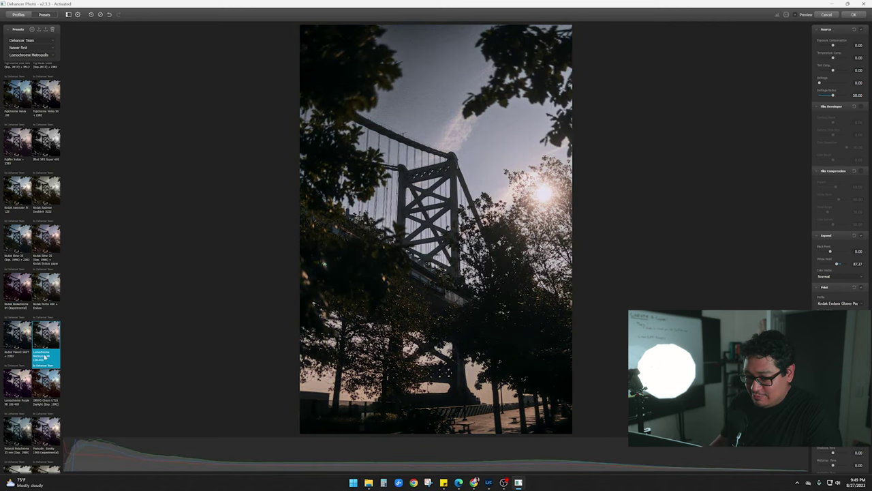
click(43, 386)
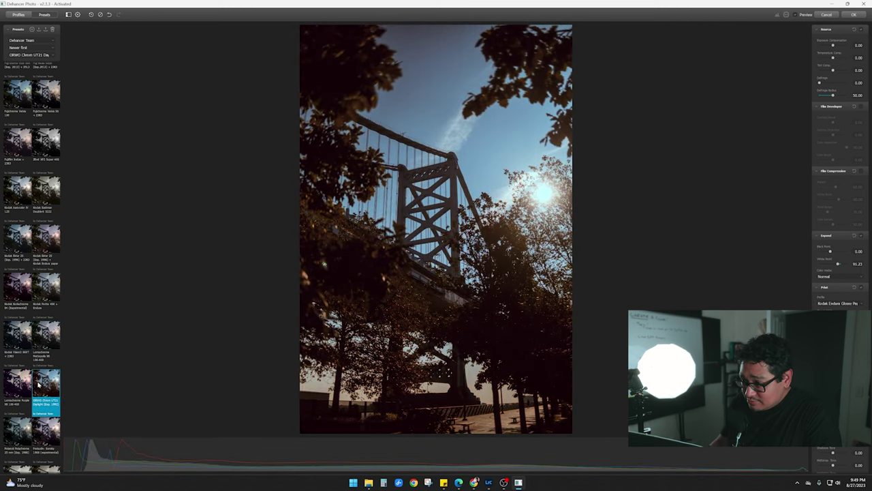
click(15, 387)
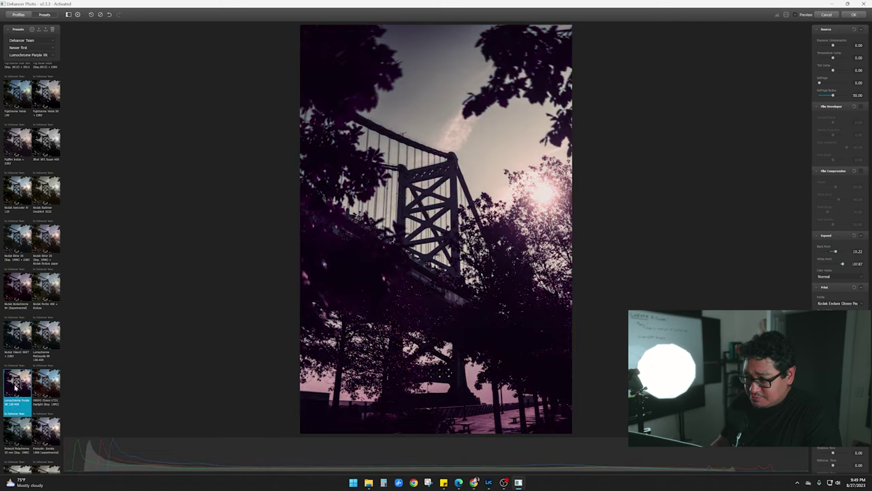
scroll(20, 378, down, 1)
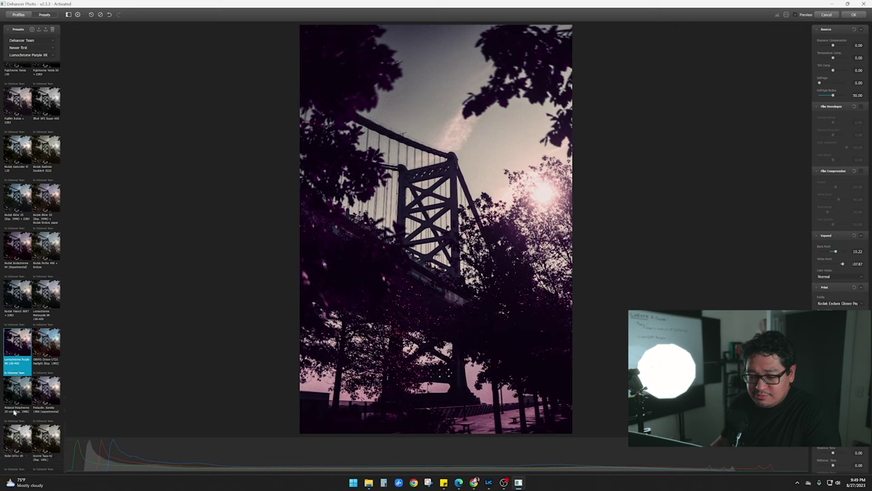
Compare ORWO, Polaroid Polachrome and Prokudin-Gorskiy, finishing on the sepia Svema Type-42 look
click(42, 345)
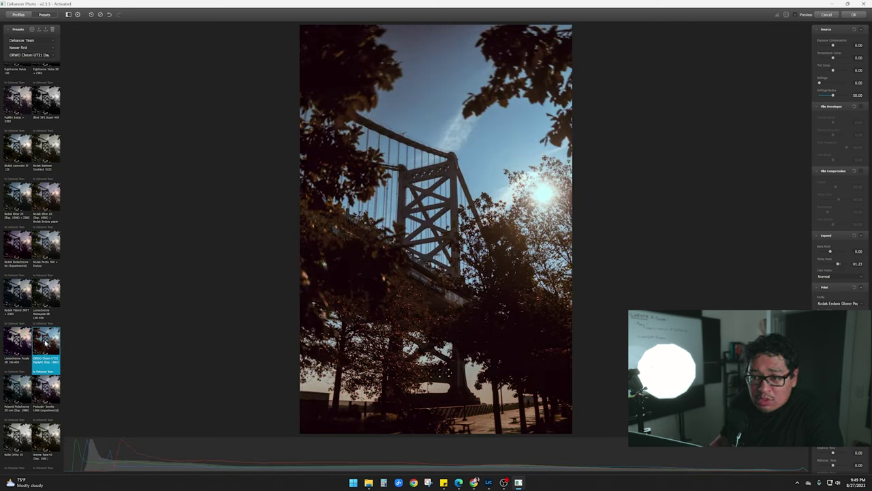
click(10, 395)
click(58, 394)
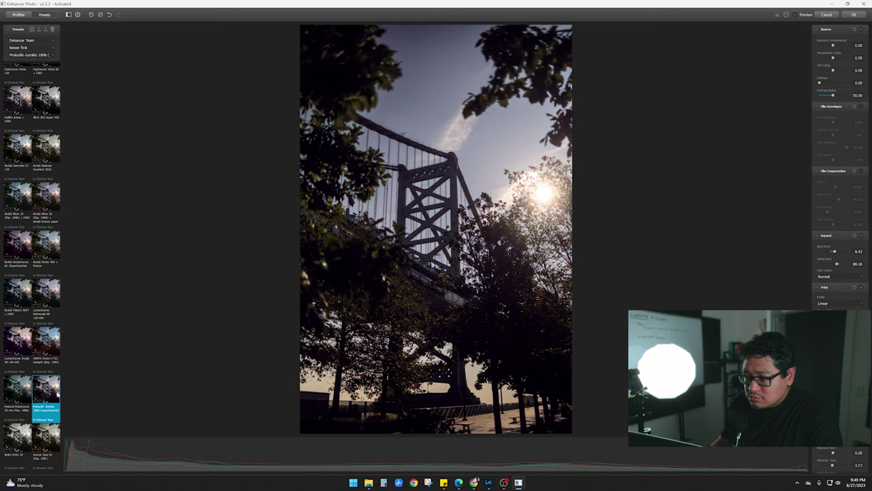
click(47, 436)
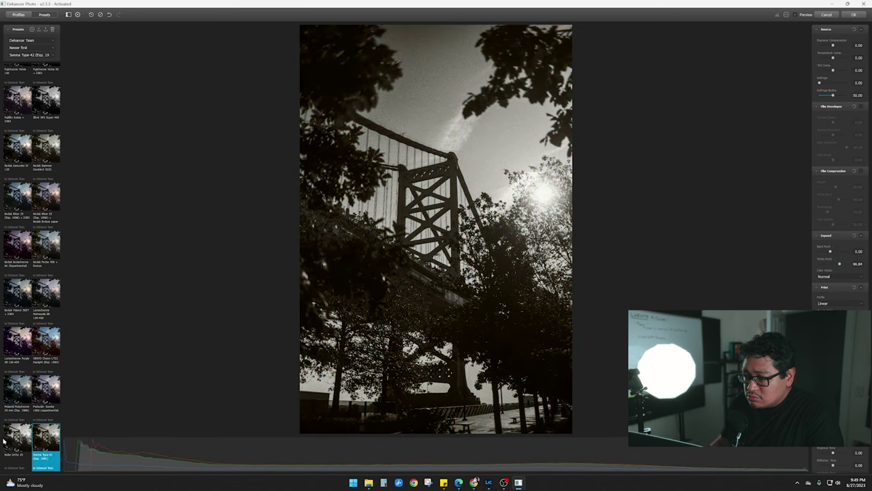
Reapply ORWO Chrom UT21 to the bridge, then send the walkway photo to Dehancer as an adjusted copy
click(47, 346)
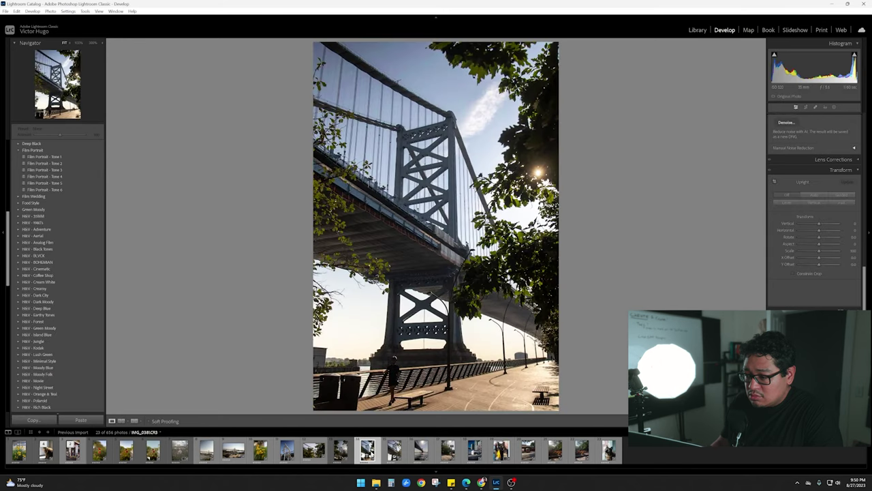
right_click(368, 449)
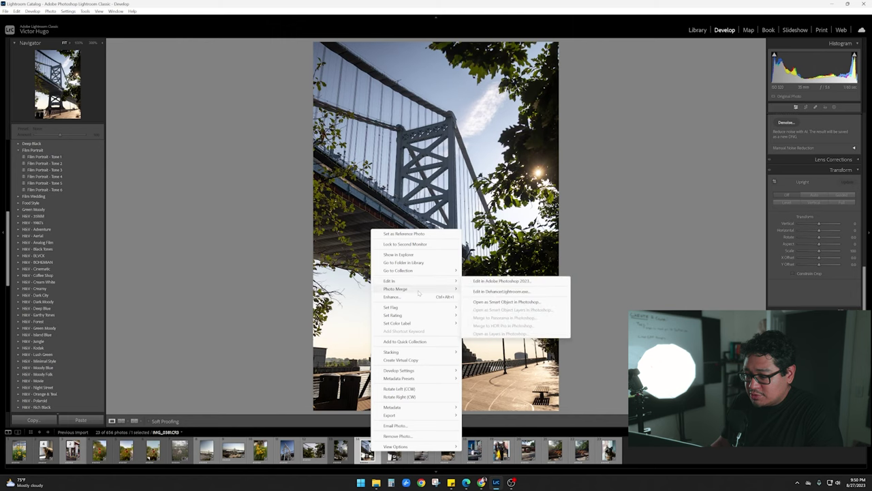
mouse_move(426, 280)
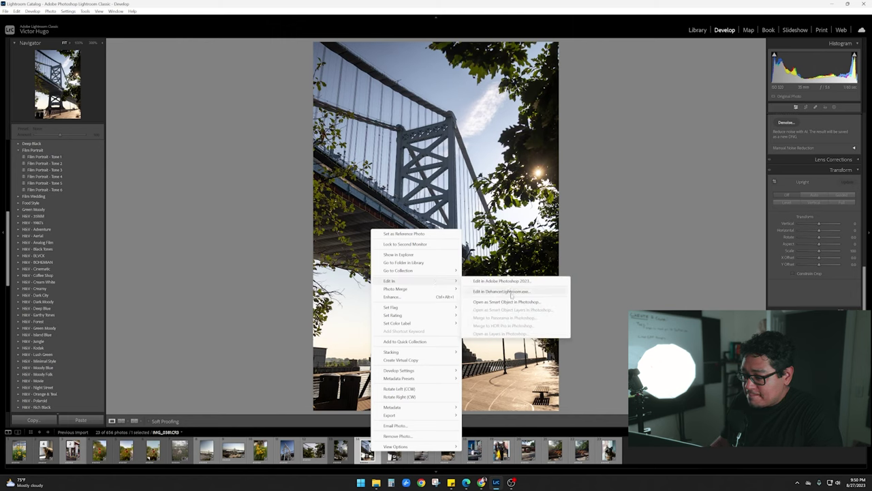
click(508, 291)
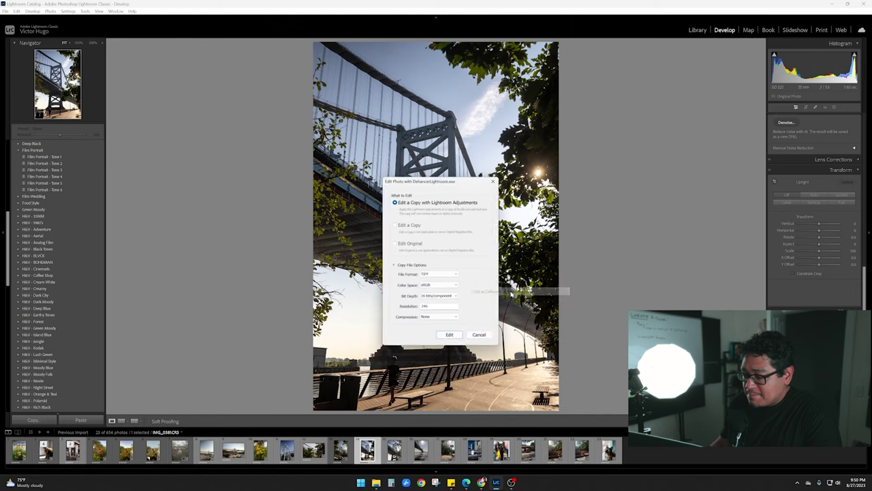
click(451, 337)
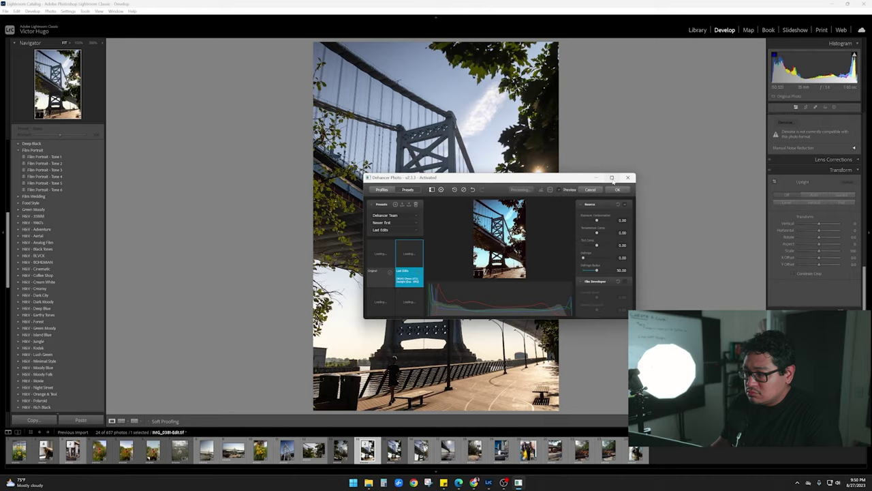
Maximize Dehancer and try Velvia 50, Ilford XP2, Fujifilm Instax, Kodak Aerocolor and Eastman Double-X looks
click(612, 178)
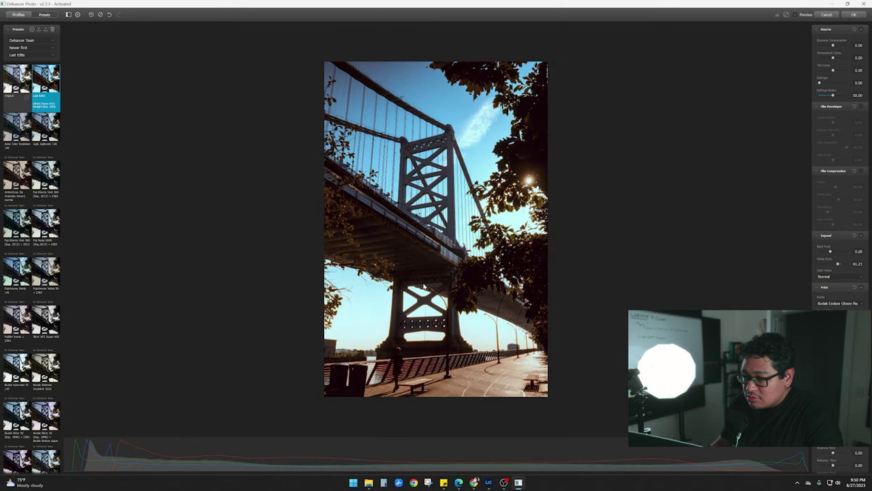
scroll(422, 307, up, 4)
scroll(423, 287, down, 3)
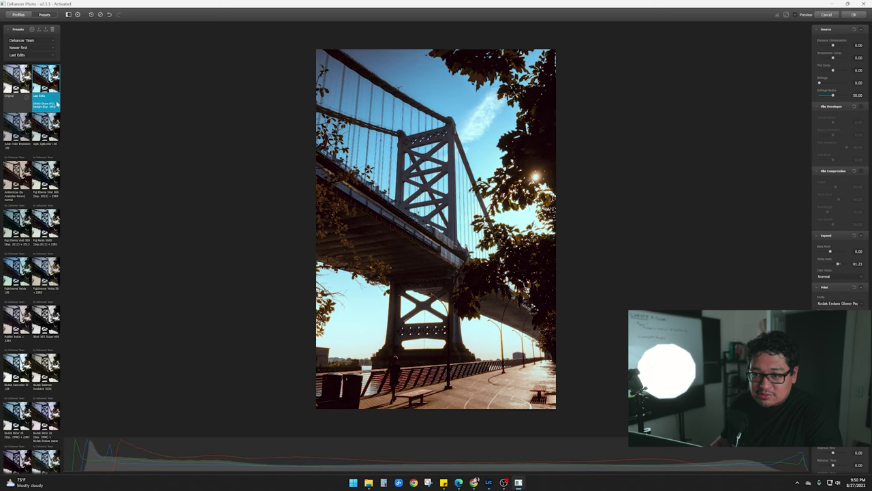
click(45, 276)
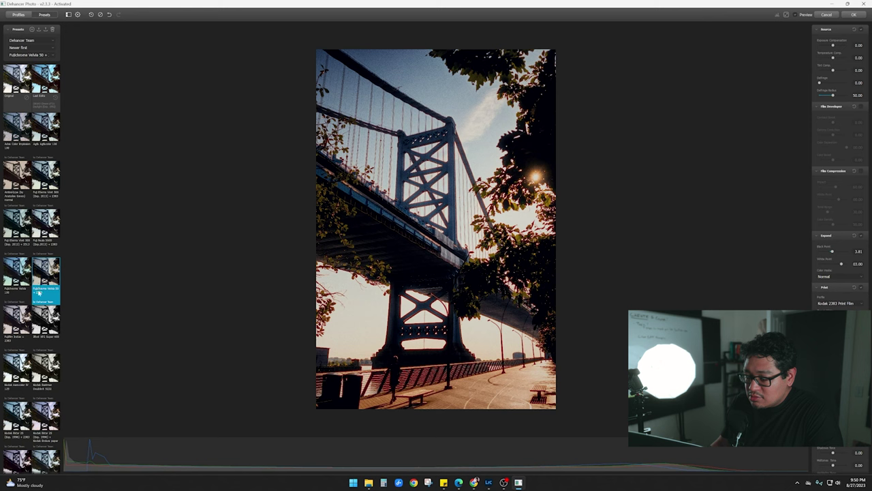
click(49, 328)
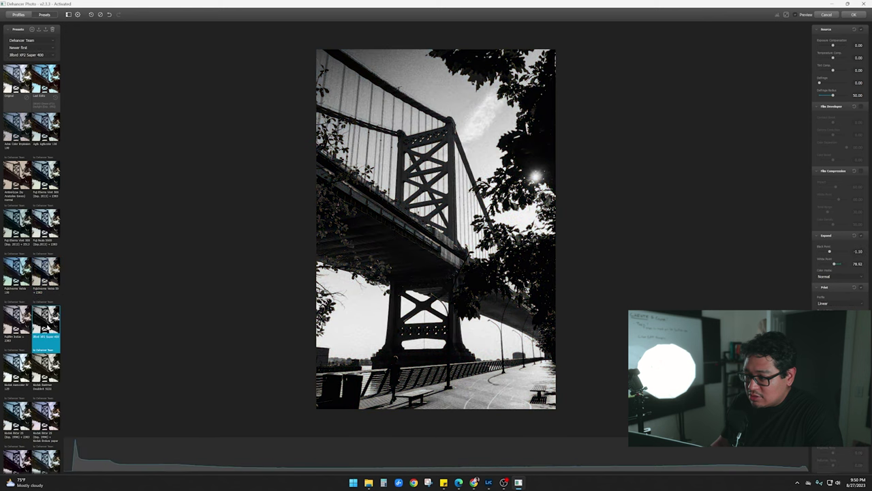
click(15, 325)
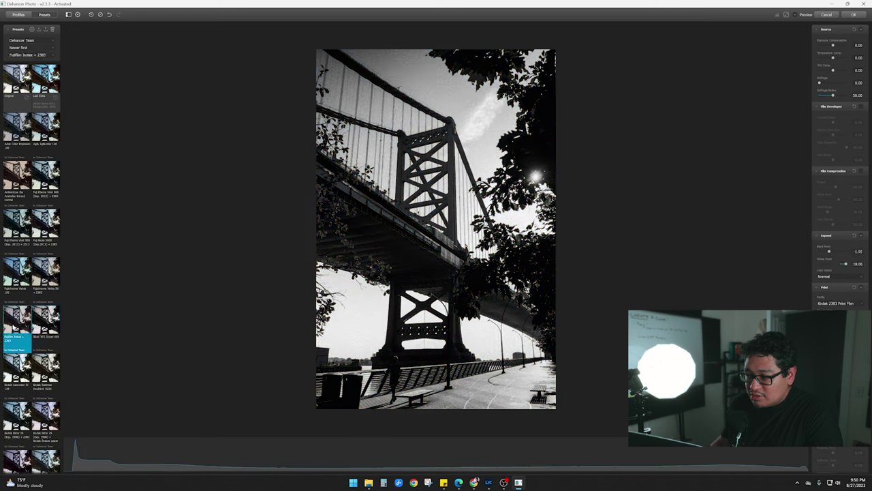
click(17, 368)
click(44, 370)
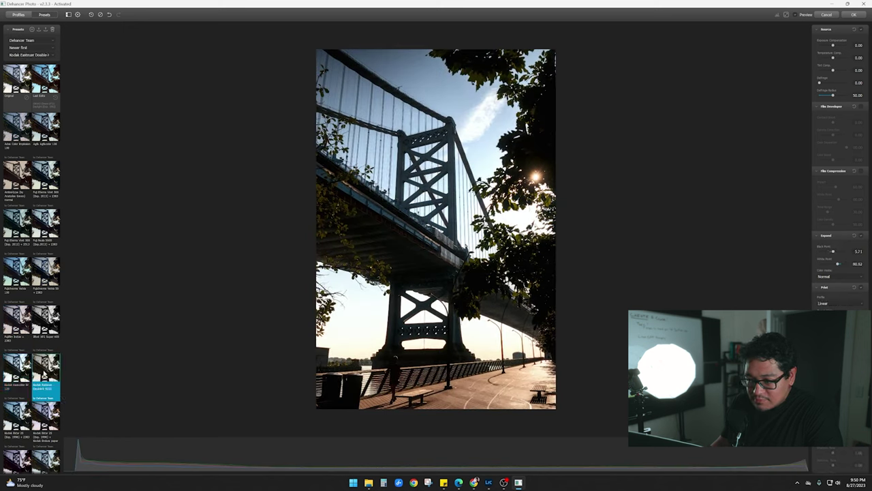
Compare Kodak Ektar 25 variants, Lomochrome Metropolis and Vision3 500T, then apply ORWO Chrom UT21 Daylight
scroll(43, 374, down, 2)
click(44, 373)
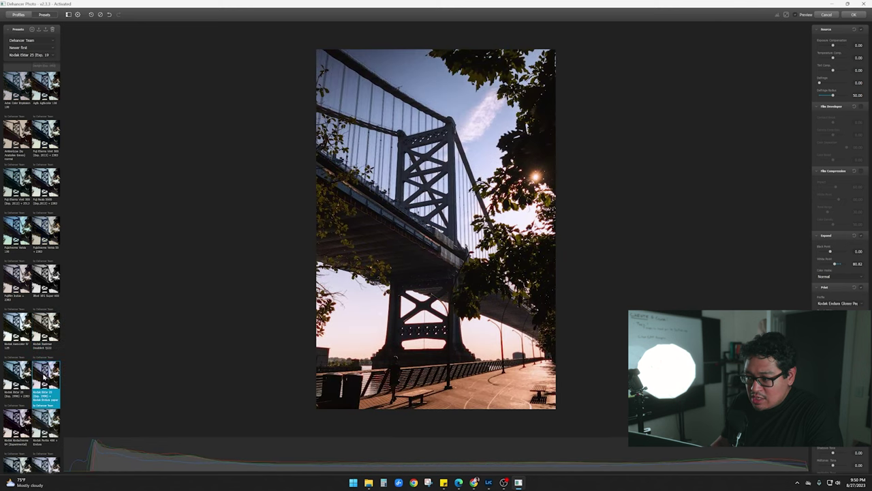
click(17, 376)
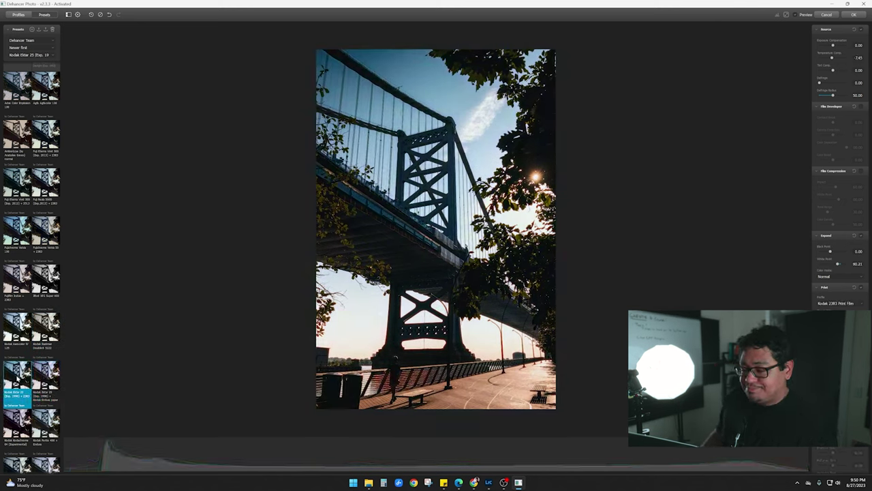
click(45, 376)
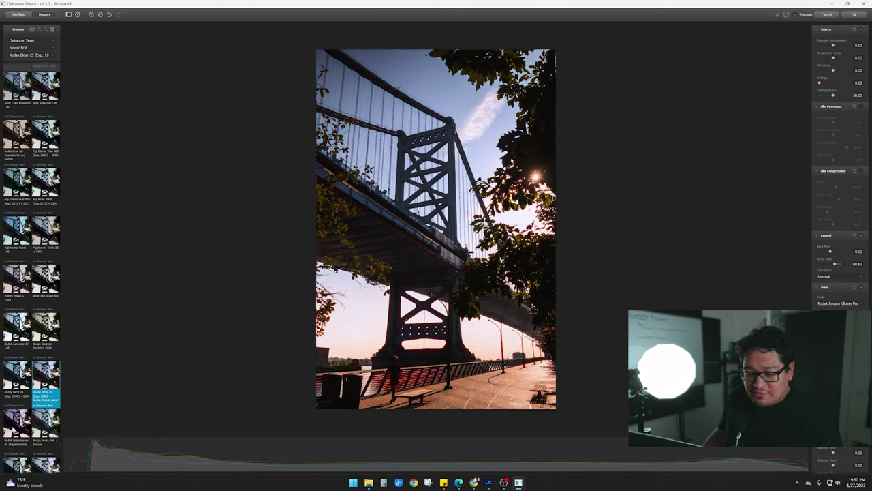
key(Right)
key(Right)
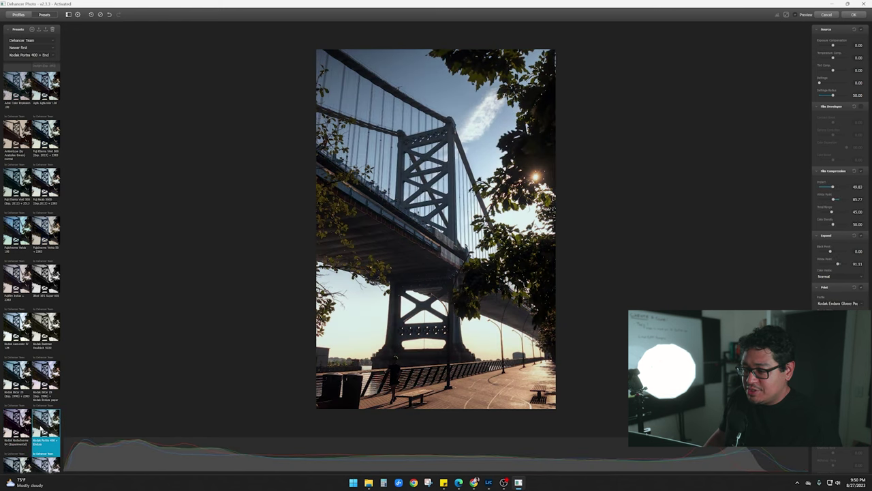
scroll(43, 413, down, 1)
click(43, 416)
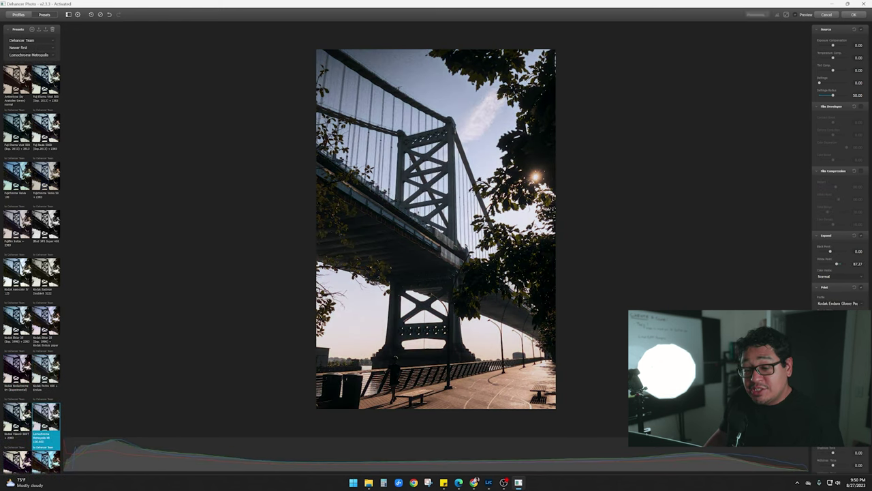
click(26, 417)
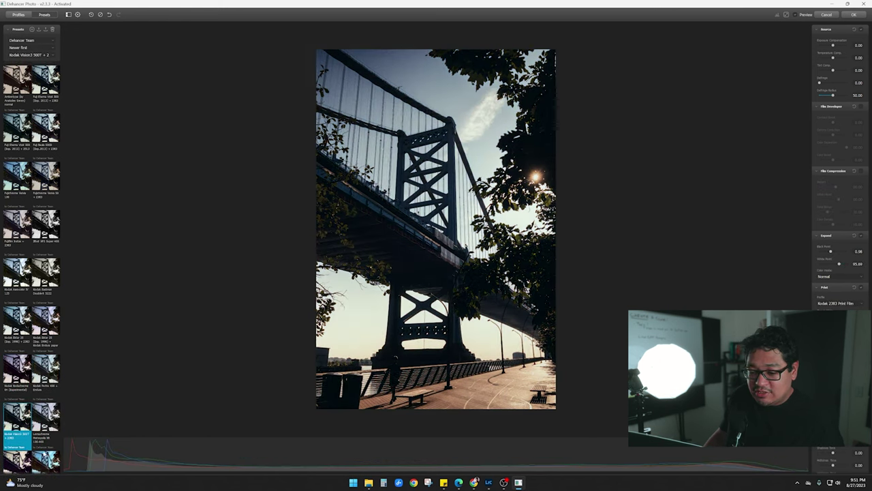
scroll(43, 413, down, 1)
click(45, 412)
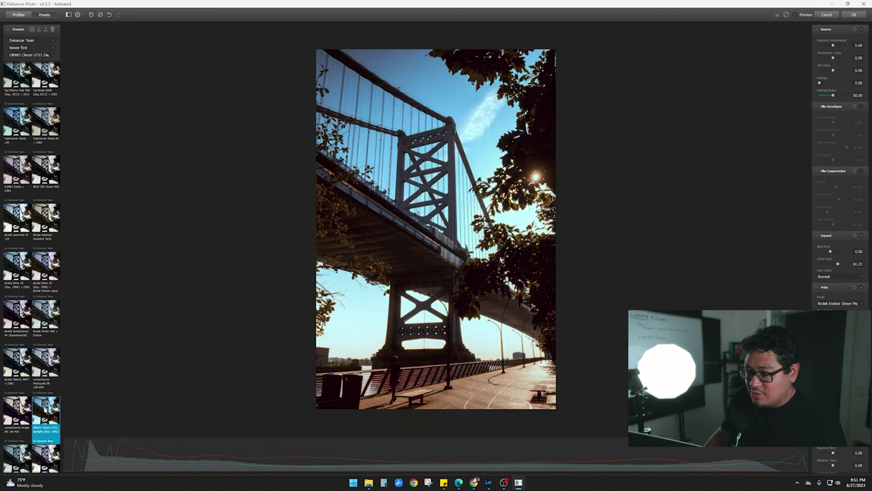
scroll(45, 408, down, 2)
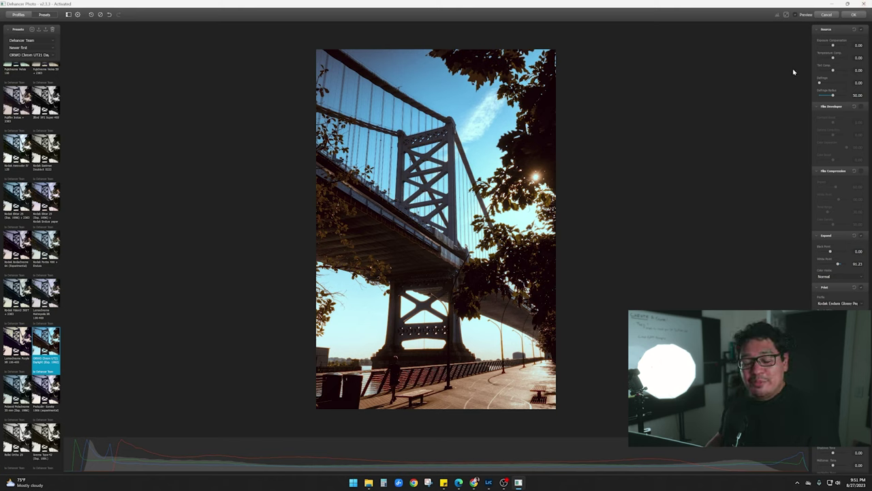
Accept the ORWO Chrom UT21 Daylight edit with OK, closing Dehancer Photo
click(855, 15)
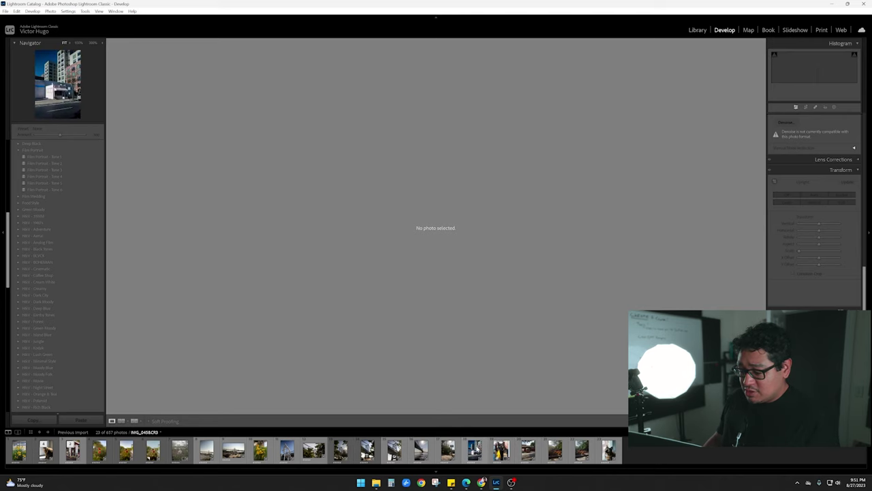
Send IMG_0413.CR3 to DehancerLightroom as an adjusted copy and maximize the plugin window
click(421, 450)
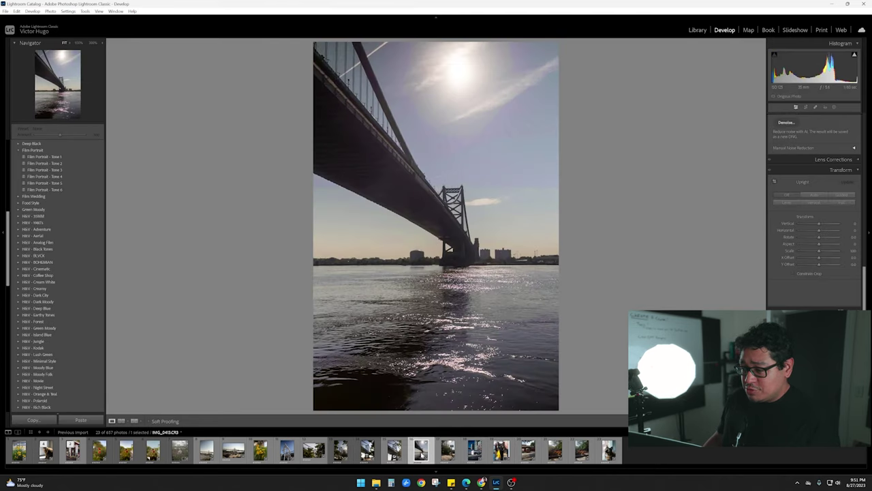
right_click(420, 452)
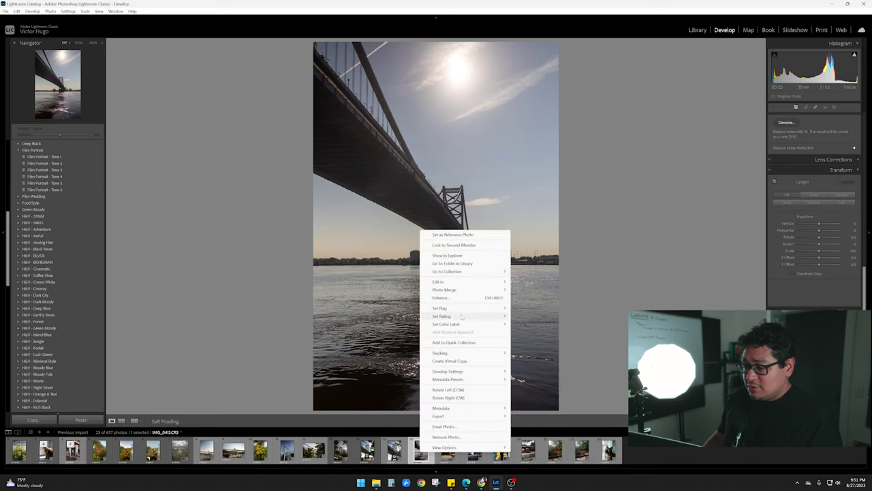
mouse_move(491, 282)
click(572, 292)
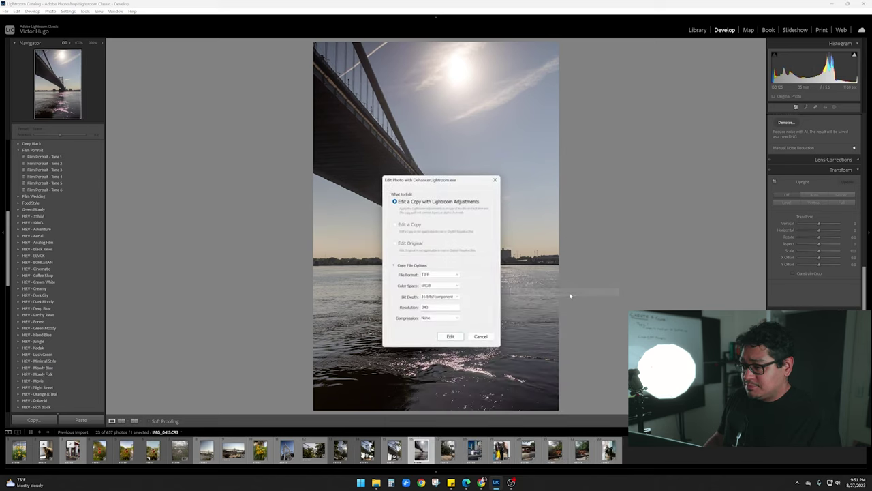
click(479, 337)
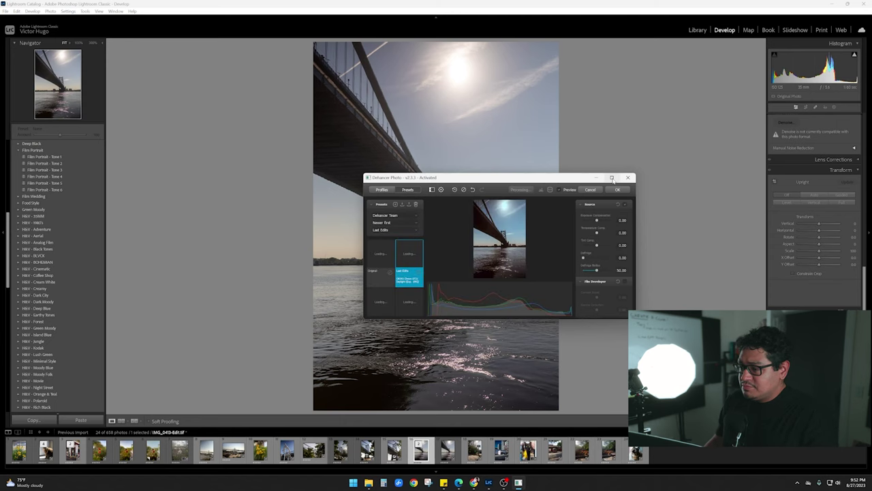
click(612, 178)
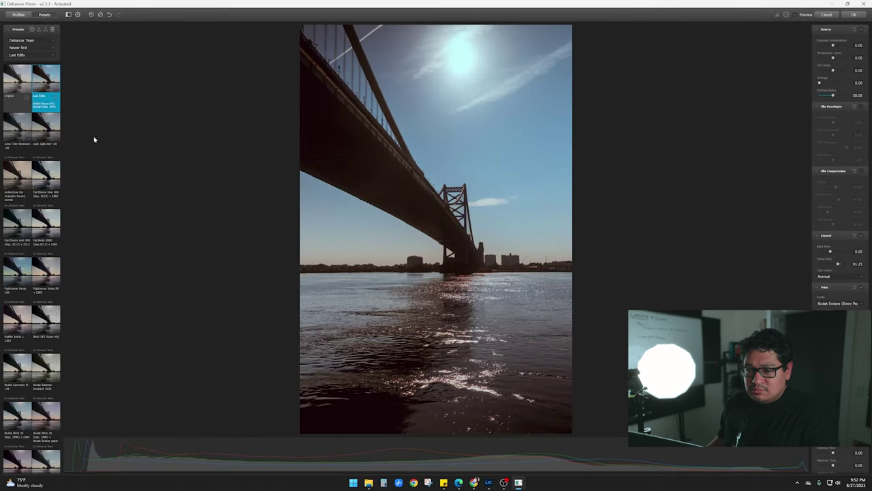
Try Adox, Agfacolor 100, Ambrotype, Eterna Vivid 500, Reala 500D and Velvia 100, ending on Velvia 50 + 2383
click(23, 132)
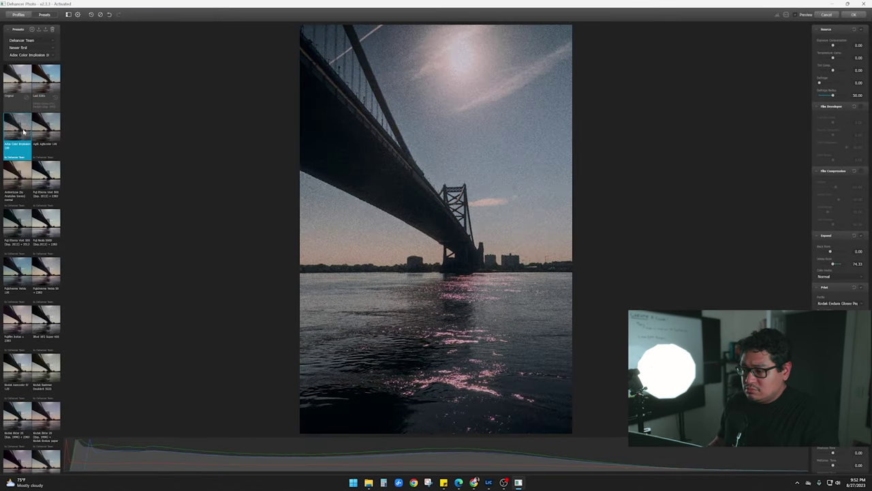
click(42, 133)
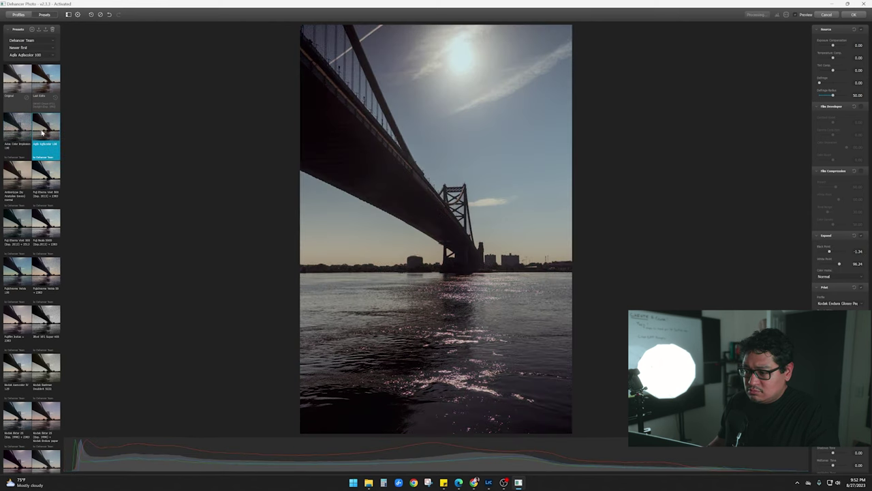
click(15, 177)
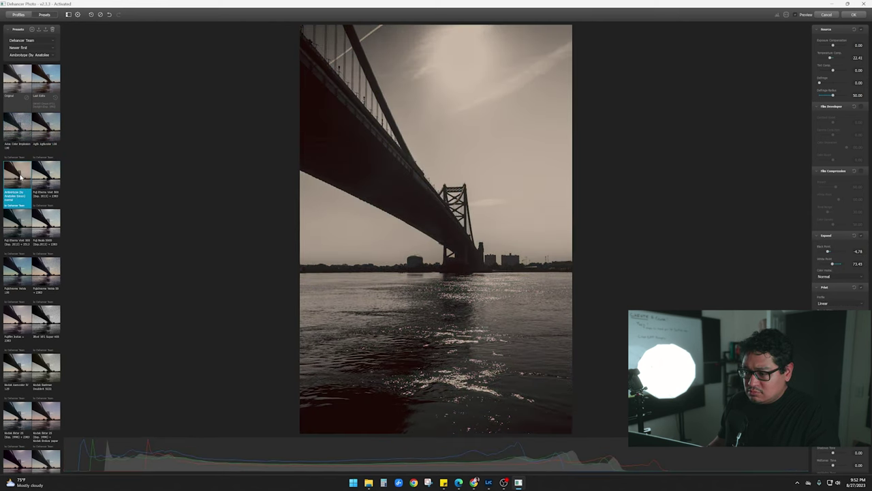
click(43, 179)
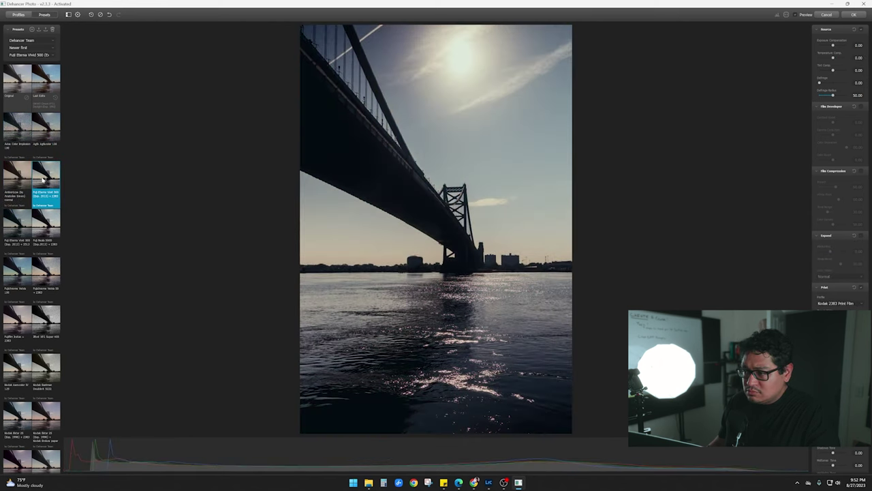
click(39, 228)
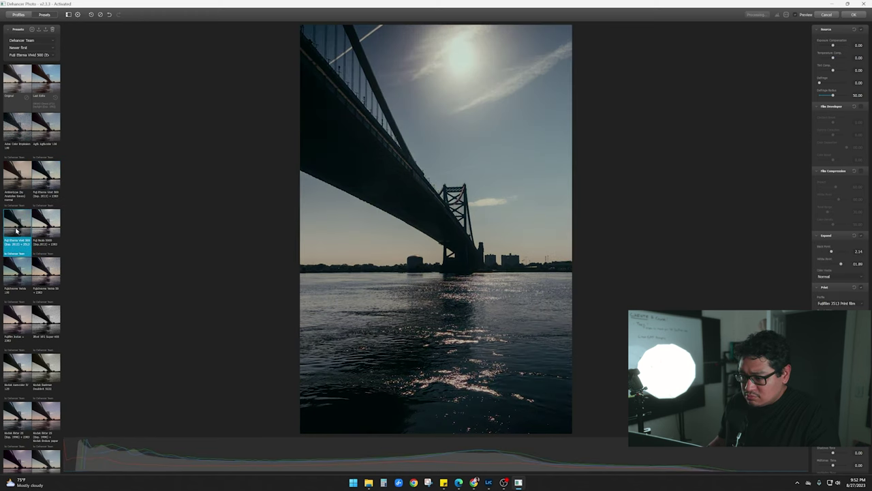
click(13, 272)
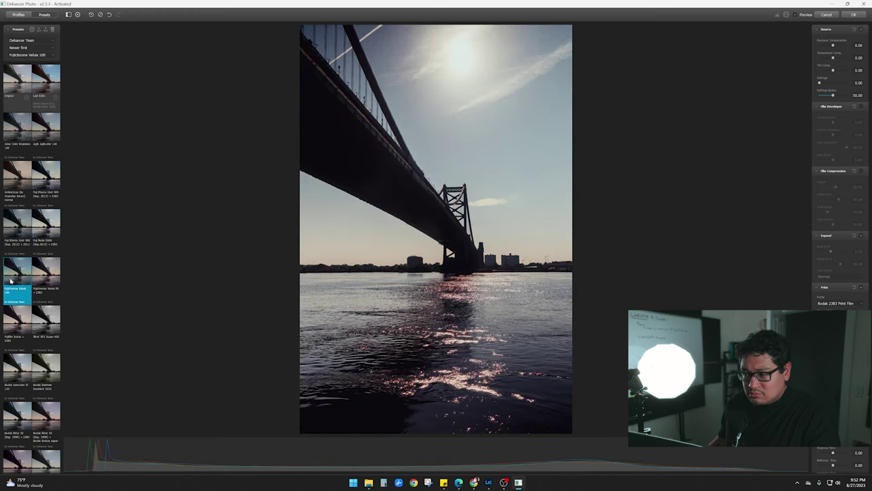
click(47, 275)
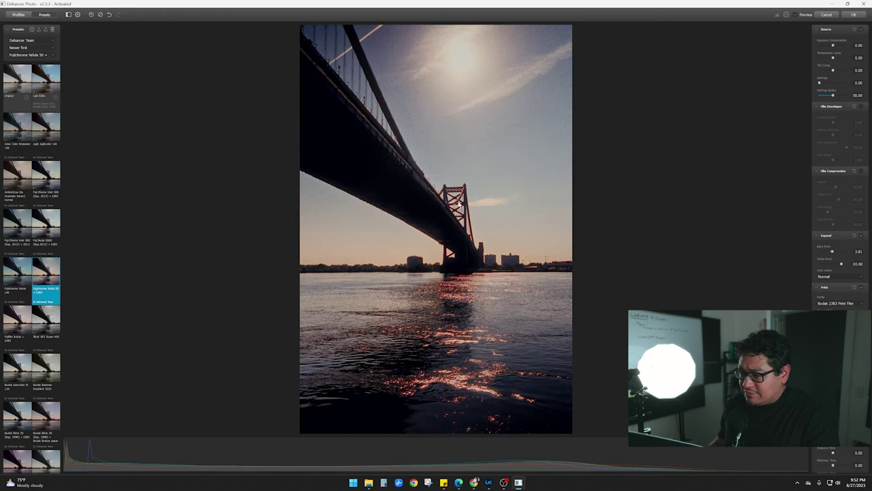
scroll(461, 205, up, 5)
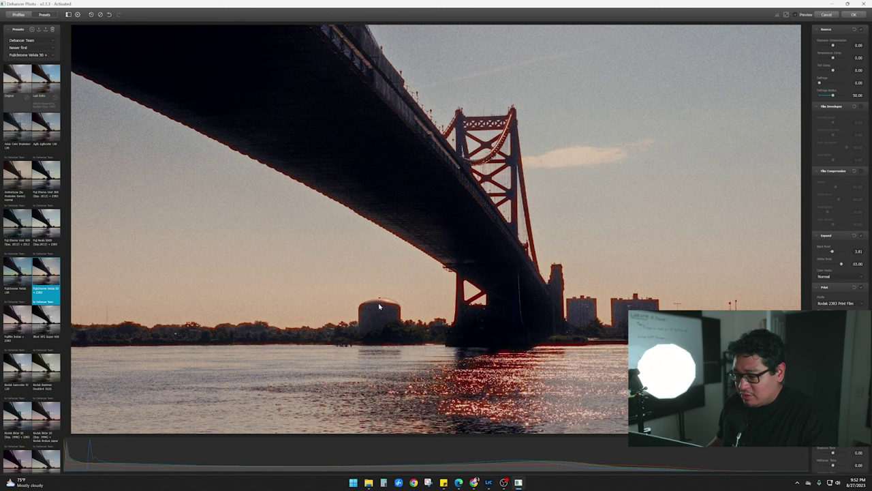
Preview the Fujifilm Instax, Ilford XP2 Super 400 and Kodak Eastman Double-X looks on the river bridge
scroll(541, 308, down, 5)
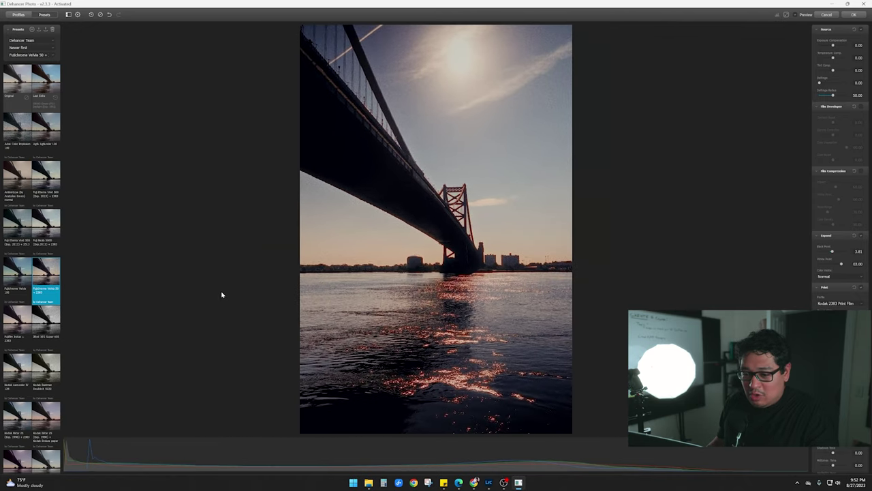
click(9, 317)
click(48, 326)
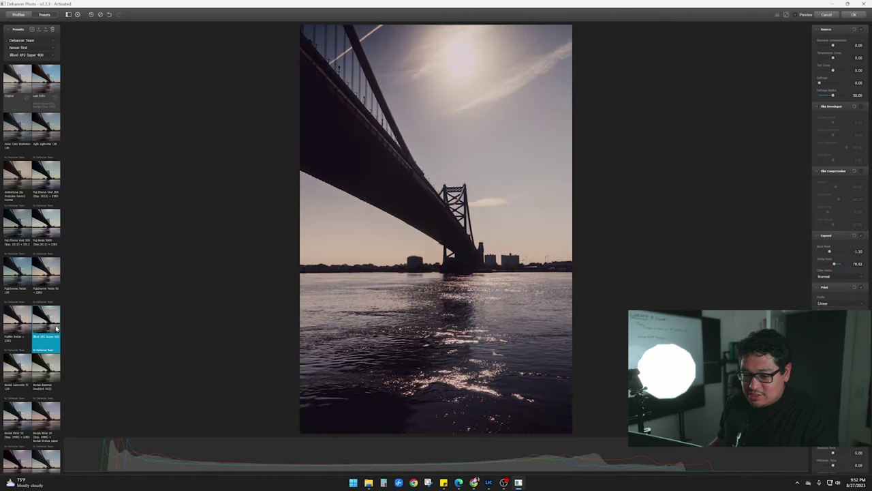
click(49, 374)
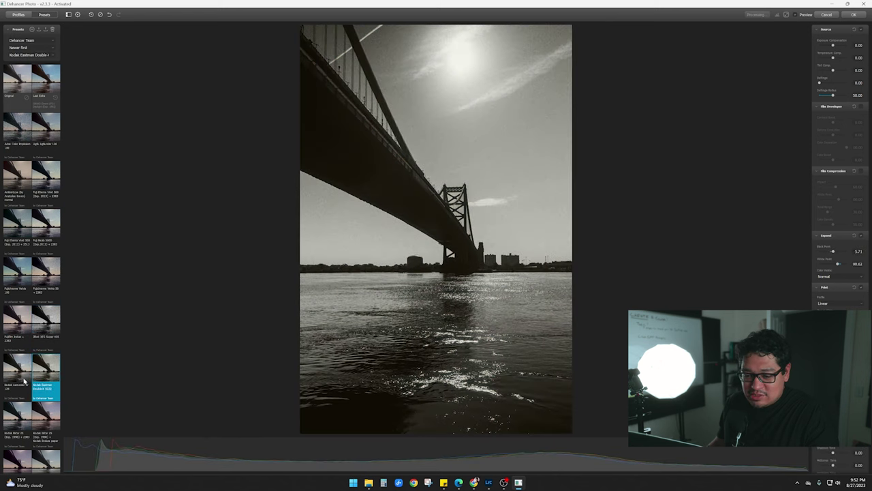
Apply ORWO Chrom UT21 Daylight and accept it with OK to return to Lightroom
scroll(50, 406, down, 3)
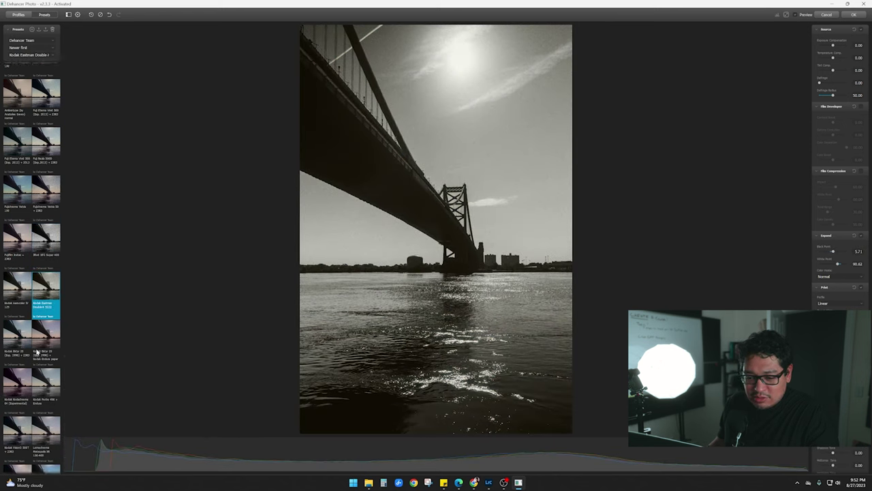
scroll(47, 402, down, 3)
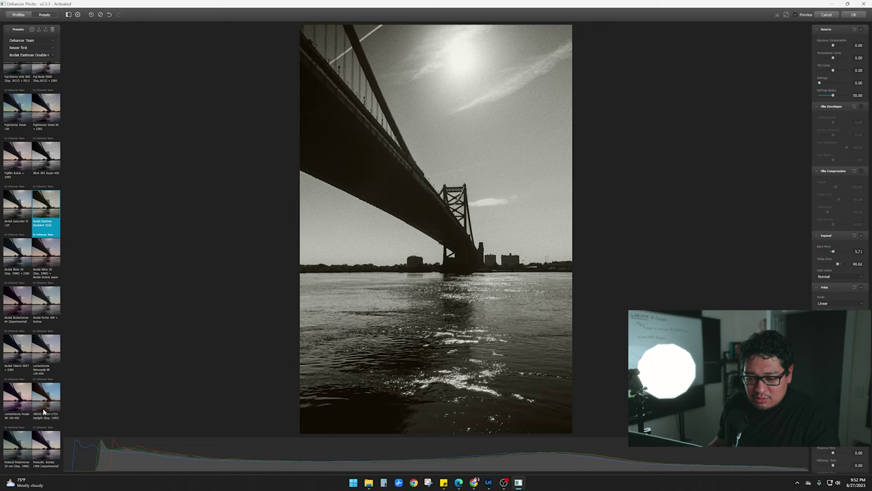
click(45, 409)
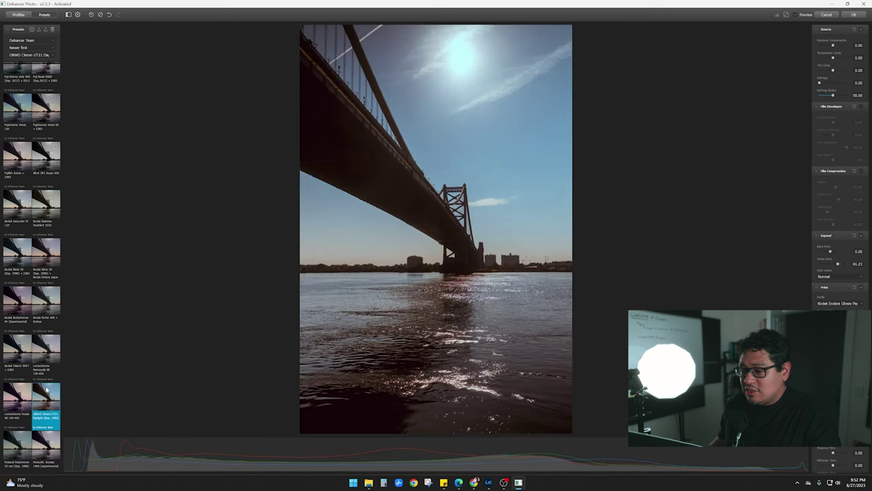
click(855, 14)
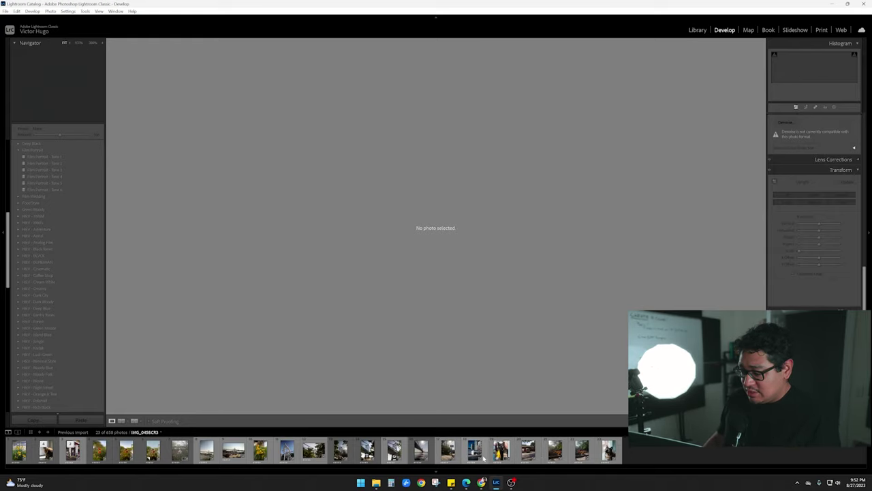
Send an adjusted copy of the I-95 street-sign photo to Dehancer Photo, shown full-screen
click(447, 449)
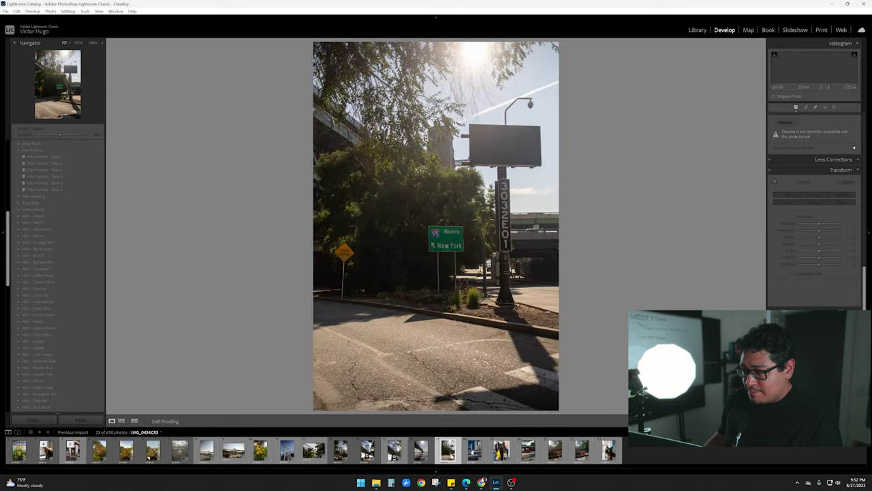
right_click(447, 451)
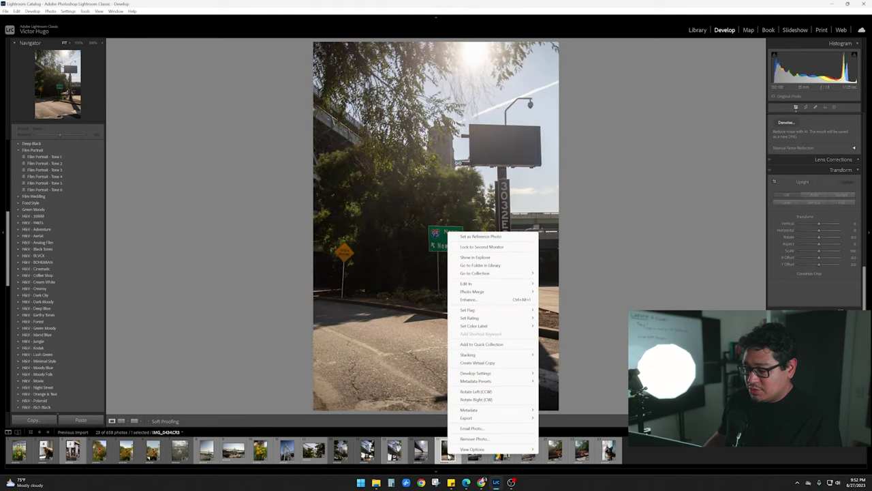
mouse_move(492, 286)
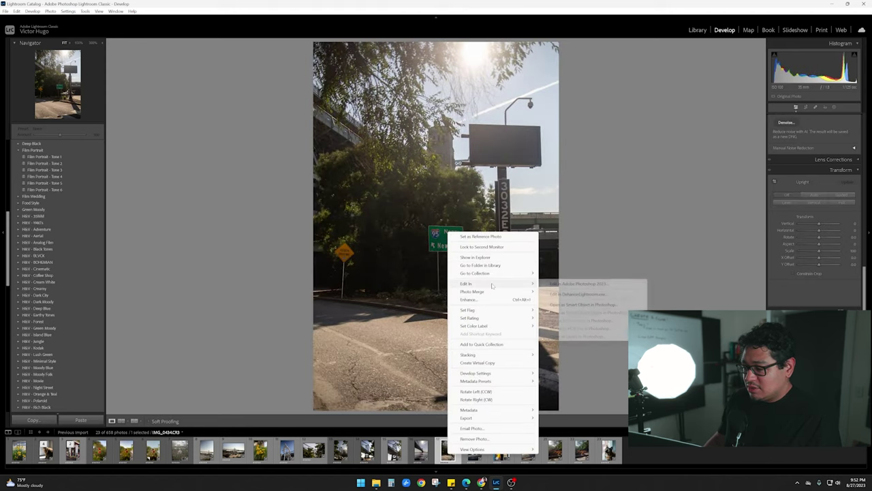
click(590, 293)
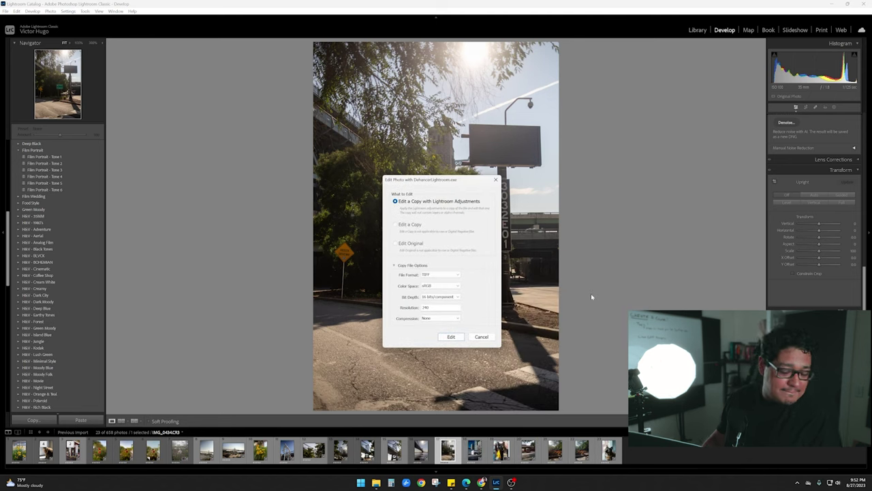
key(Return)
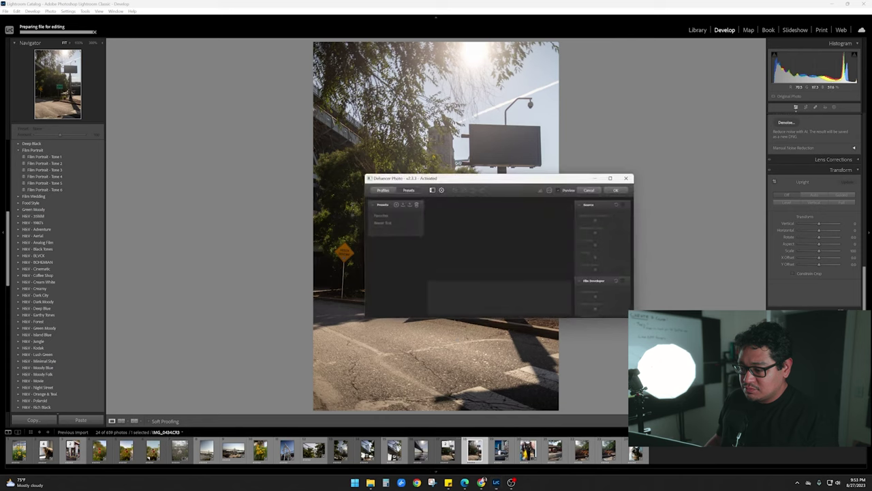
click(612, 178)
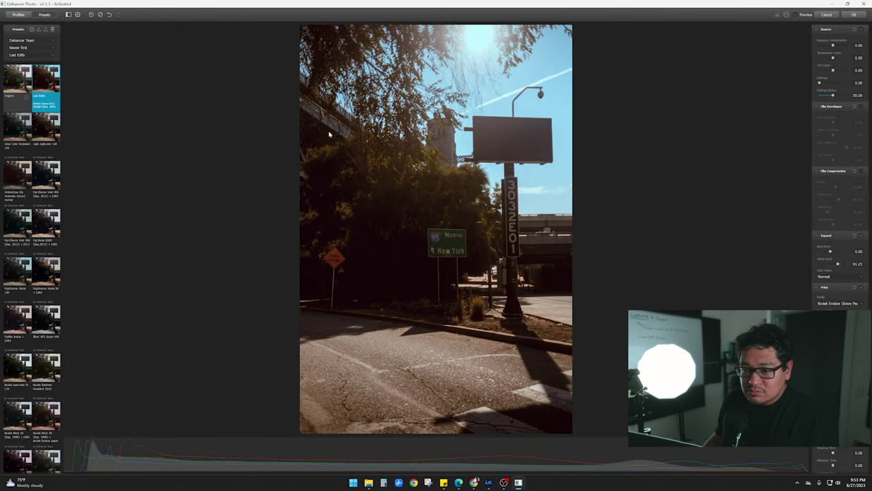
Preview Adox Color Implosion, Agfacolor 100, Ambrotype, Fuji Eterna Vivid 500 and Fuji Reala 500D looks
click(22, 131)
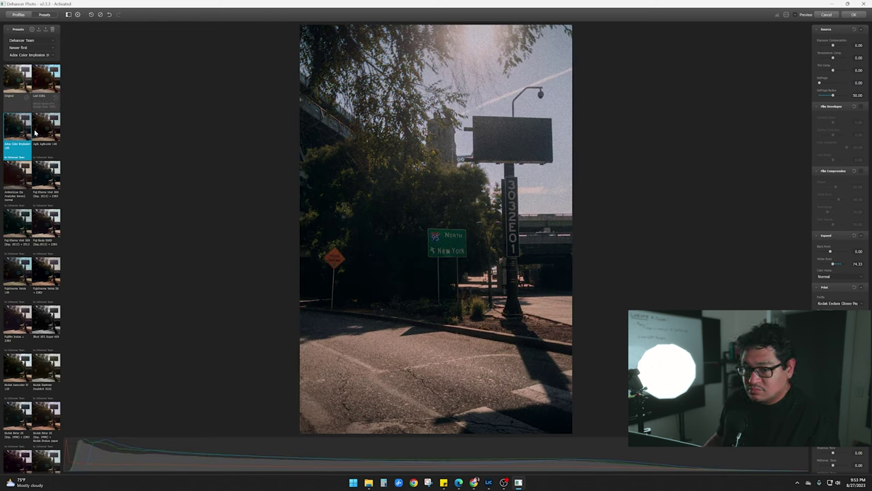
click(36, 134)
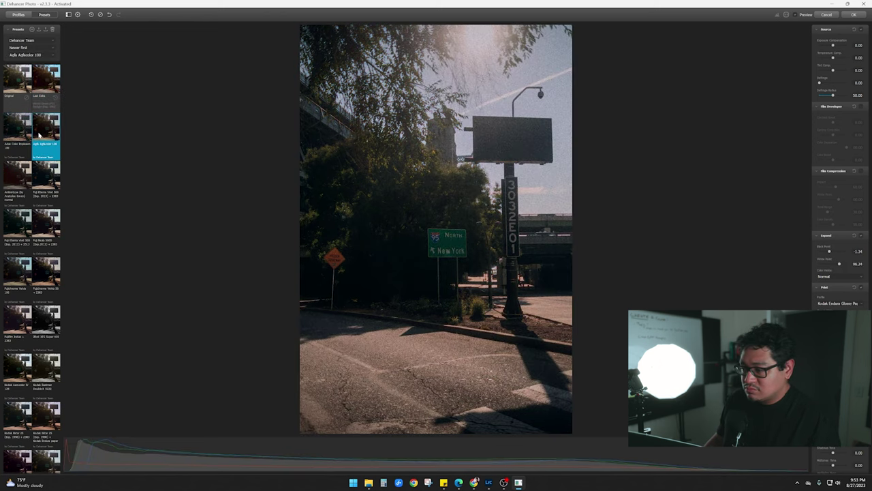
click(24, 180)
click(50, 184)
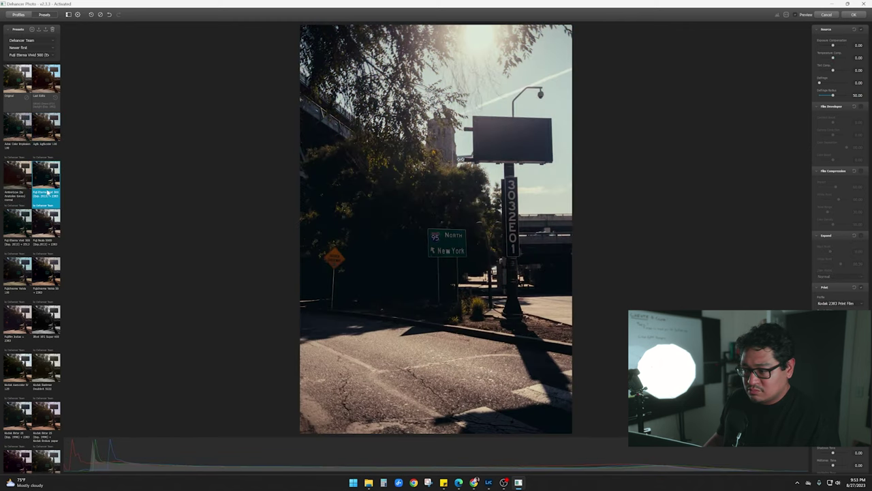
click(46, 216)
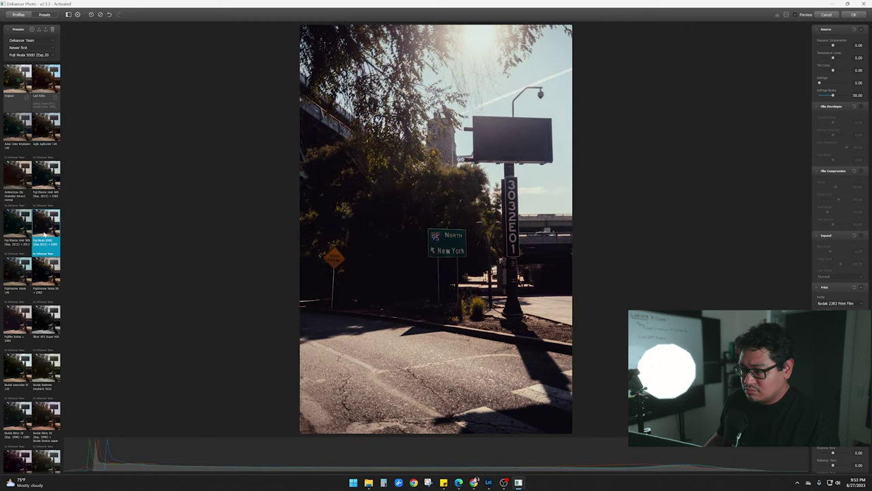
scroll(44, 287, down, 2)
scroll(39, 302, down, 1)
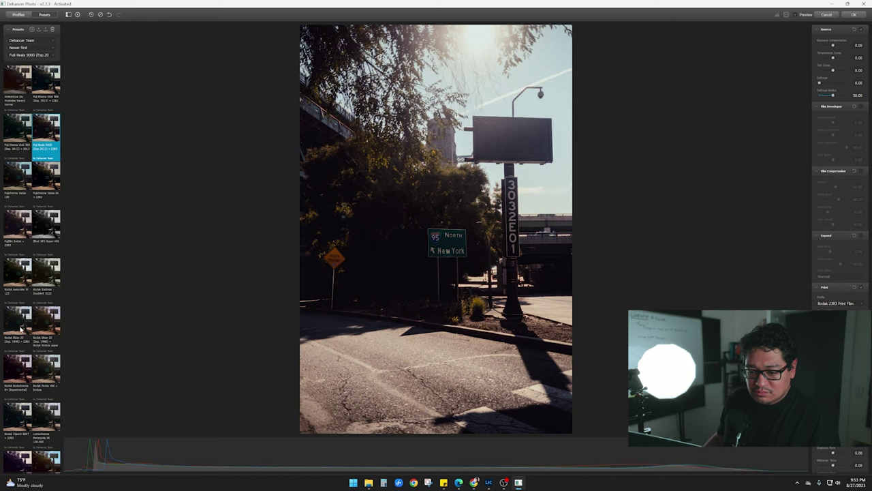
Try Kodak Ektar 25, settle on ORWO Chrom UT21, then select the pink storefront photo
click(21, 329)
scroll(17, 318, down, 1)
scroll(17, 317, down, 3)
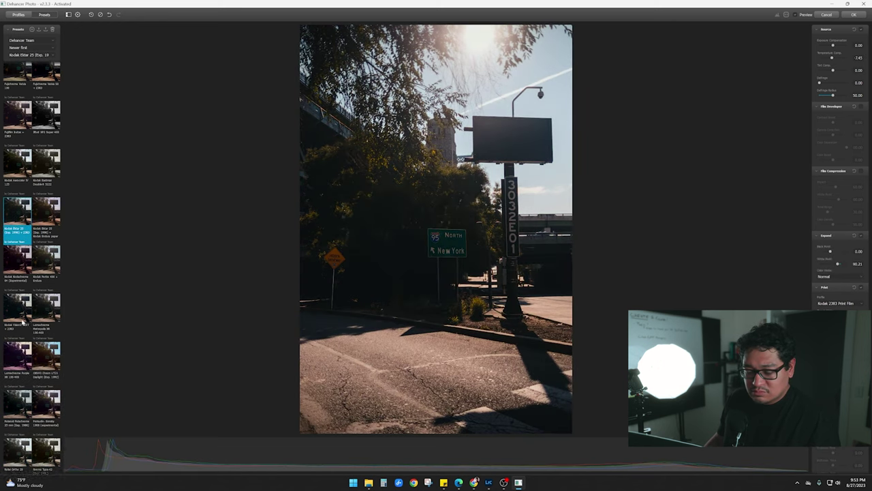
click(45, 345)
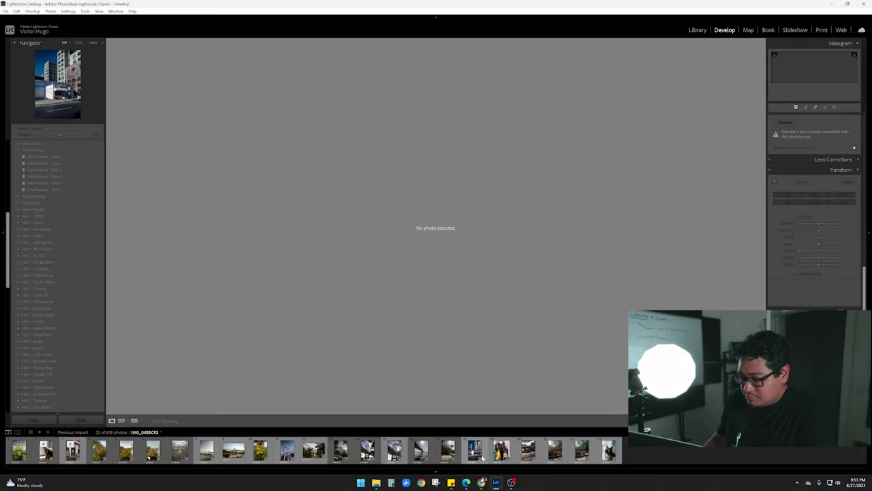
click(475, 450)
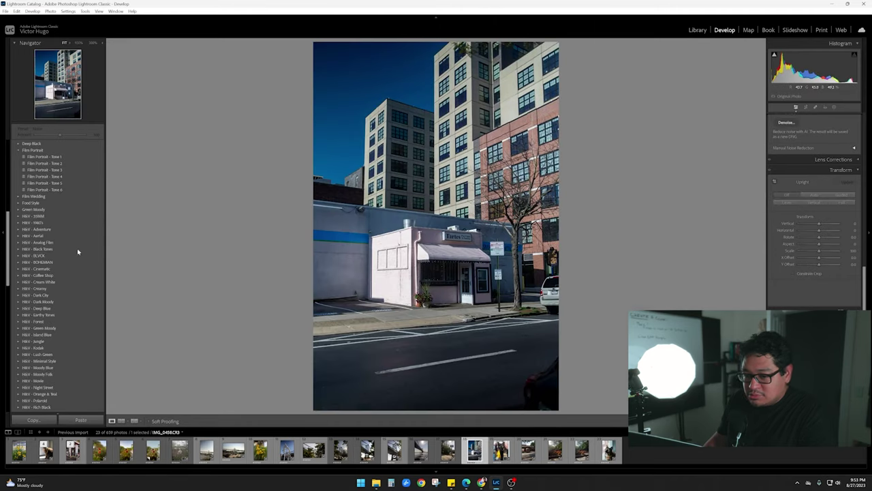
Send the pink storefront photo to DehancerLightroom.exe as an edit copy with Lightroom adjustments
right_click(470, 458)
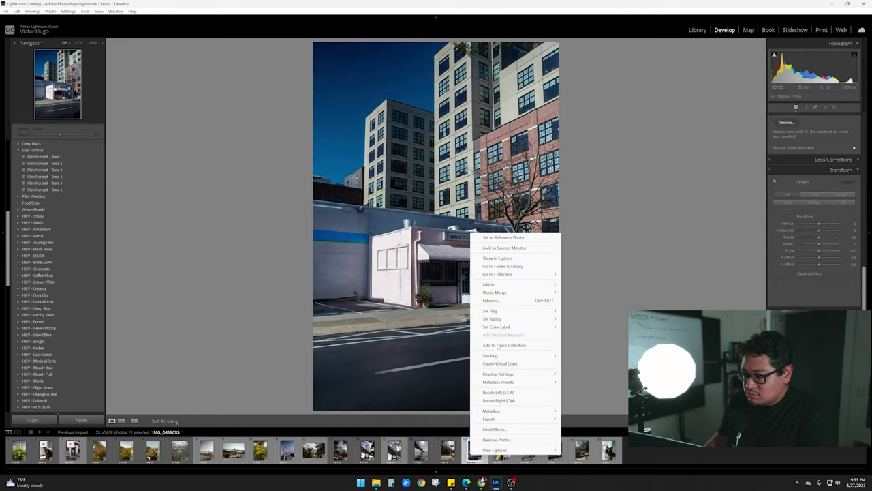
mouse_move(511, 286)
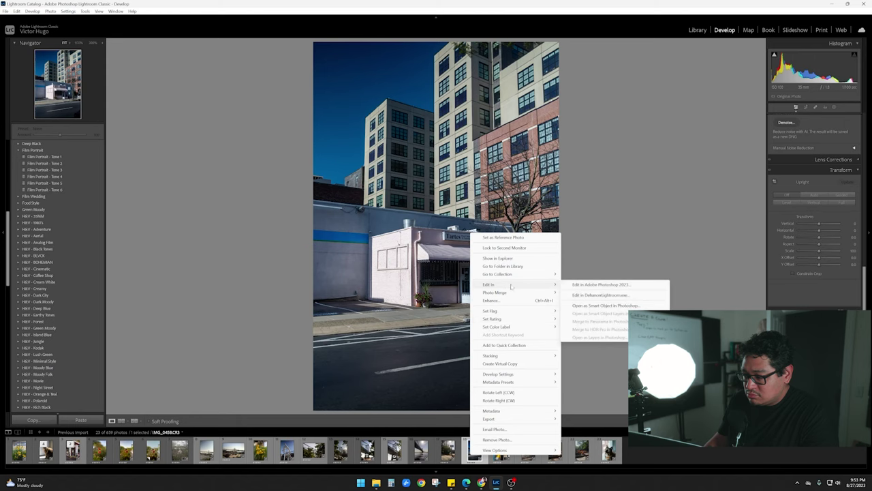
click(591, 295)
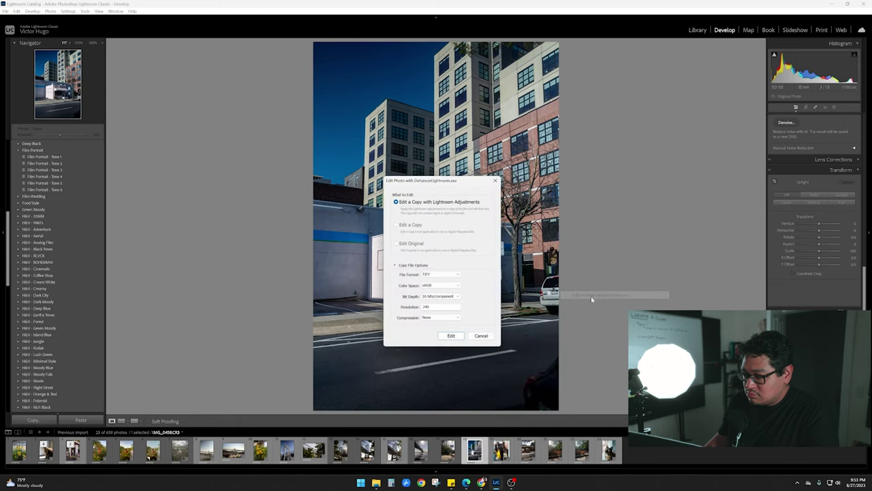
click(451, 337)
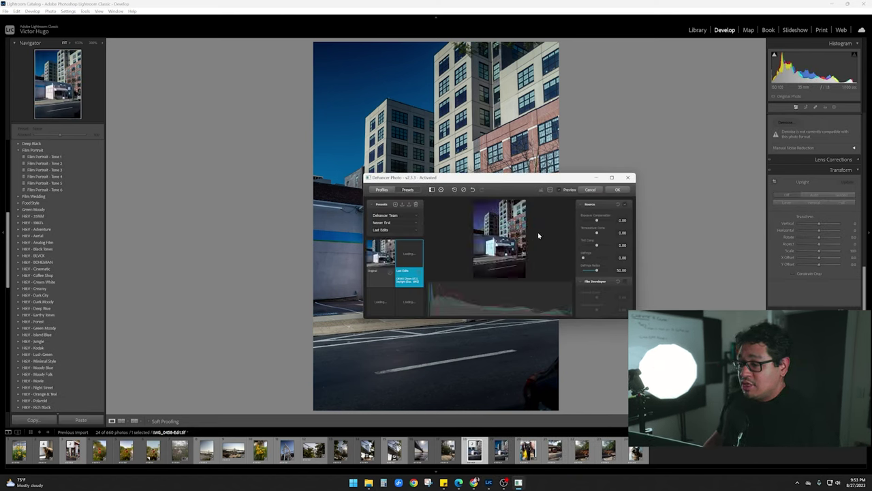
Maximize Dehancer and preview Adox, Agfa, Ambrotype, Fuji Eterna, Reala, Velvia and Ilford XP2 looks
click(612, 177)
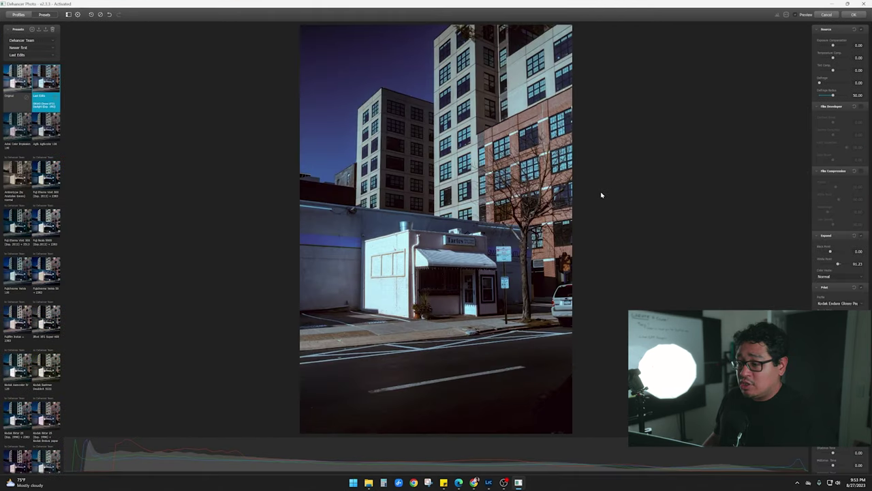
click(26, 132)
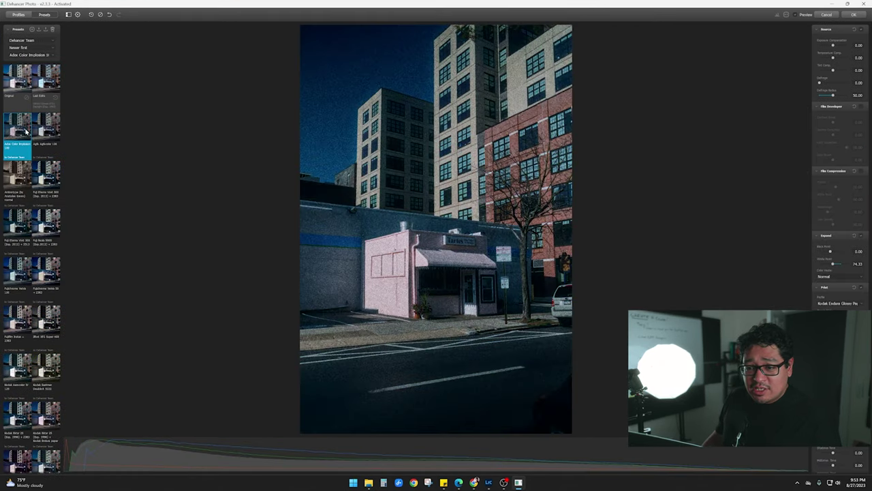
click(46, 126)
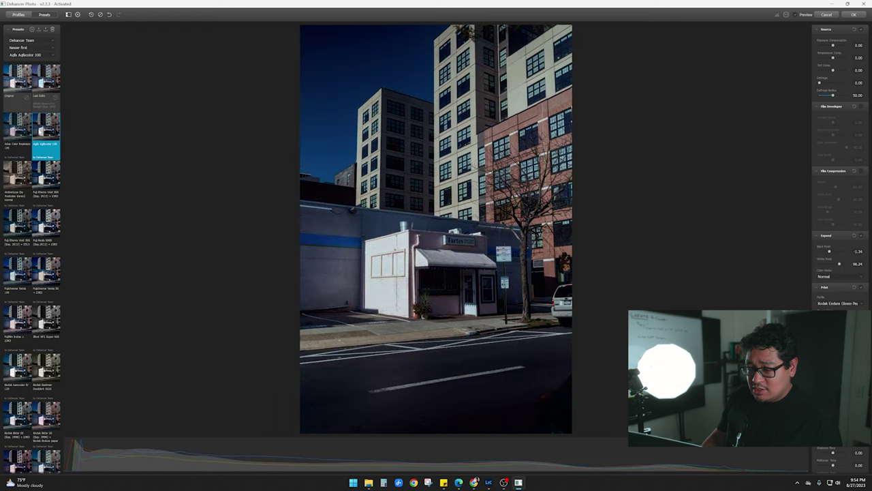
click(18, 180)
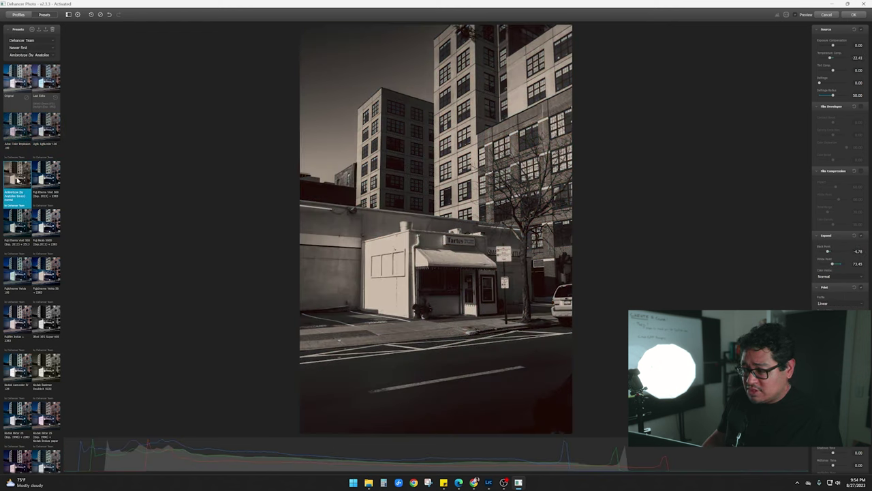
click(40, 178)
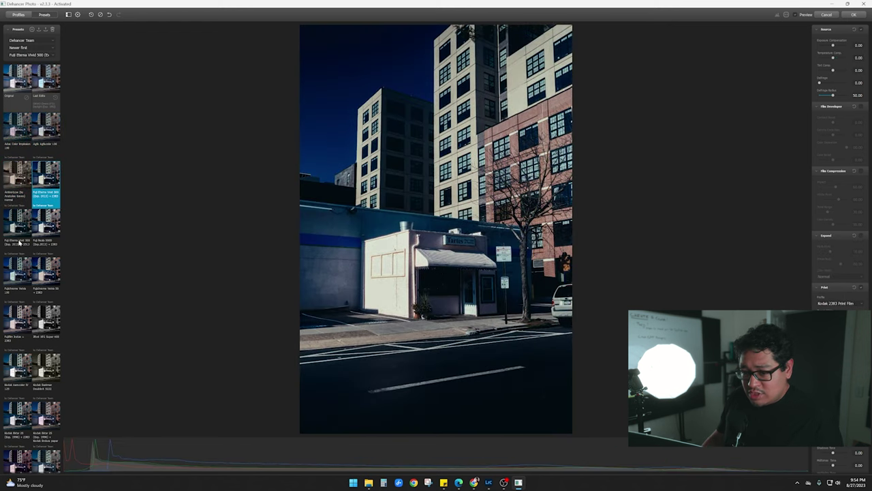
click(19, 231)
click(46, 227)
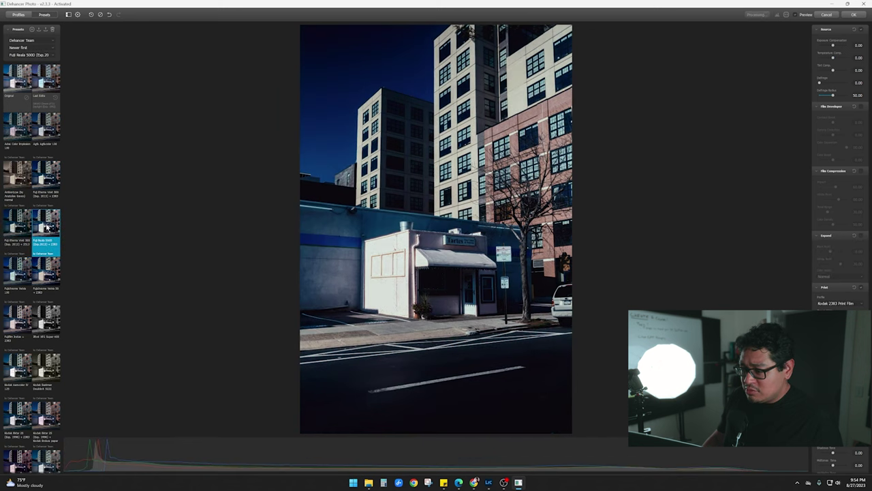
click(12, 271)
click(40, 273)
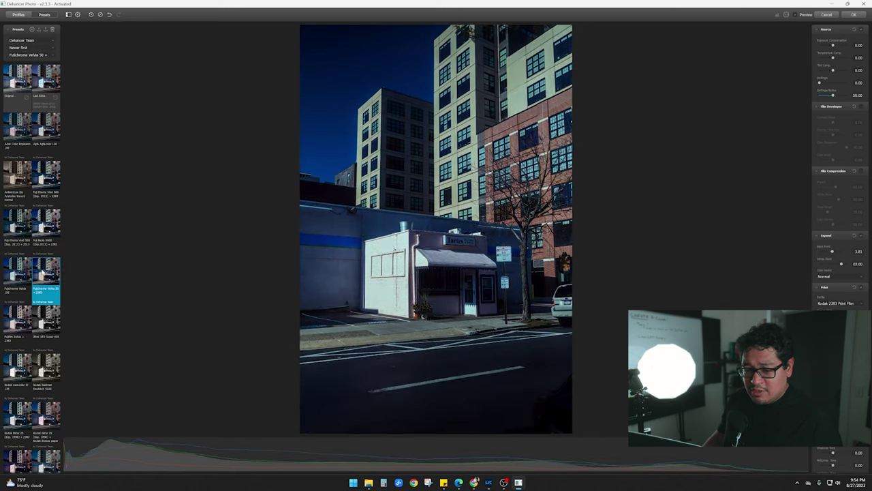
click(47, 319)
click(22, 327)
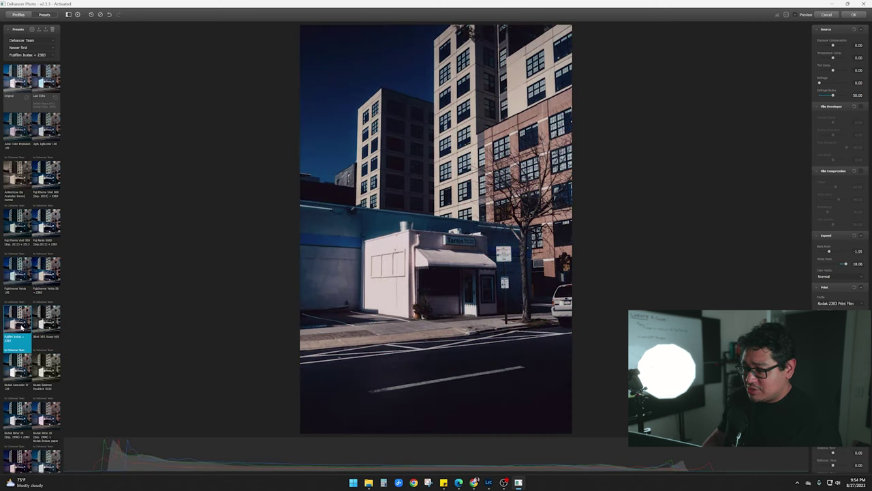
Preview Kodak Double-X 5222, Ektar 25, Portra 400 + Ektar, Kodachrome 64 and ORWO Chrom UT21 looks
scroll(29, 317, down, 1)
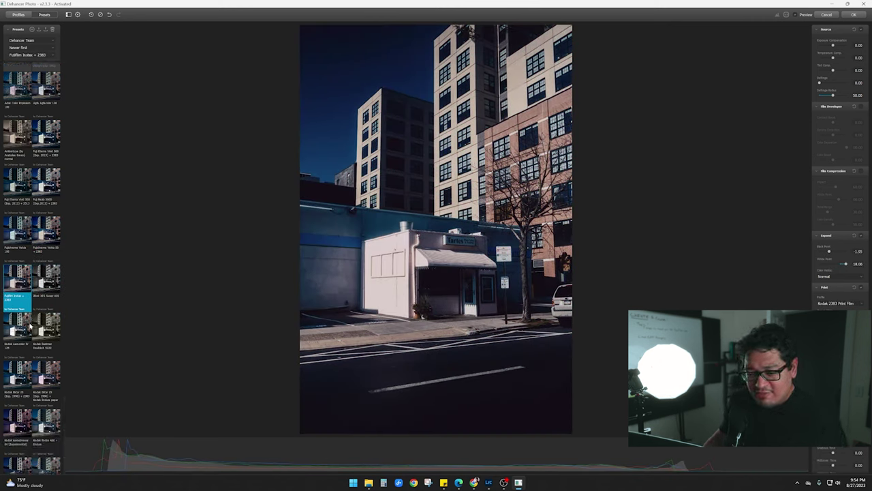
click(55, 333)
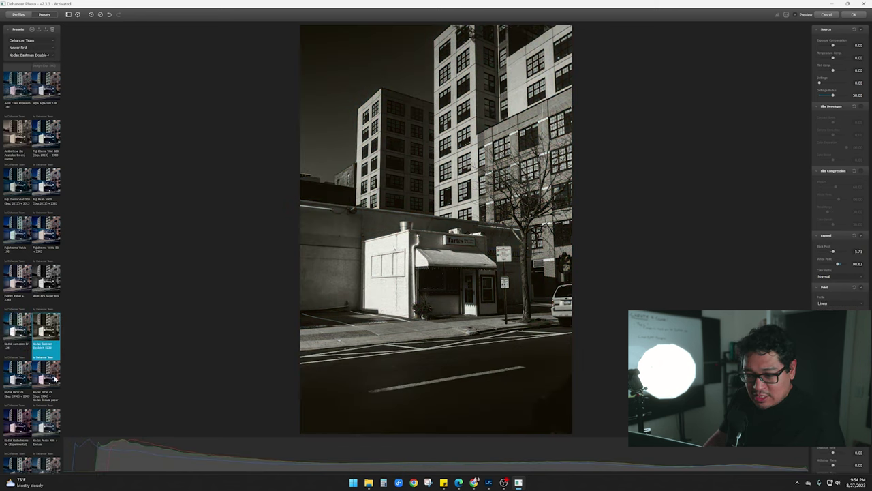
click(55, 378)
click(22, 371)
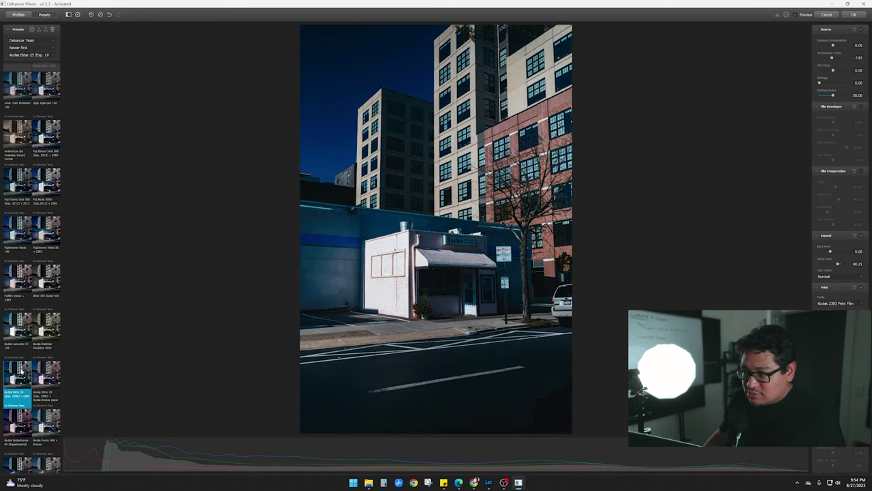
scroll(22, 373, down, 1)
click(48, 368)
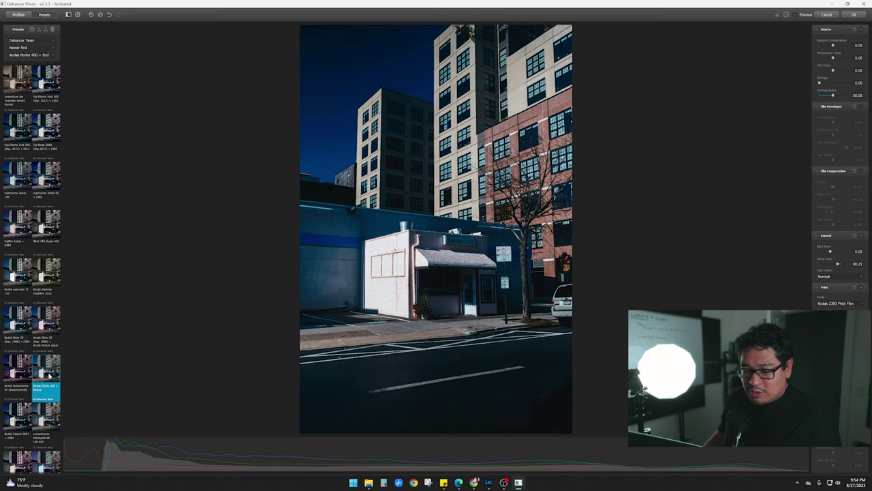
click(9, 376)
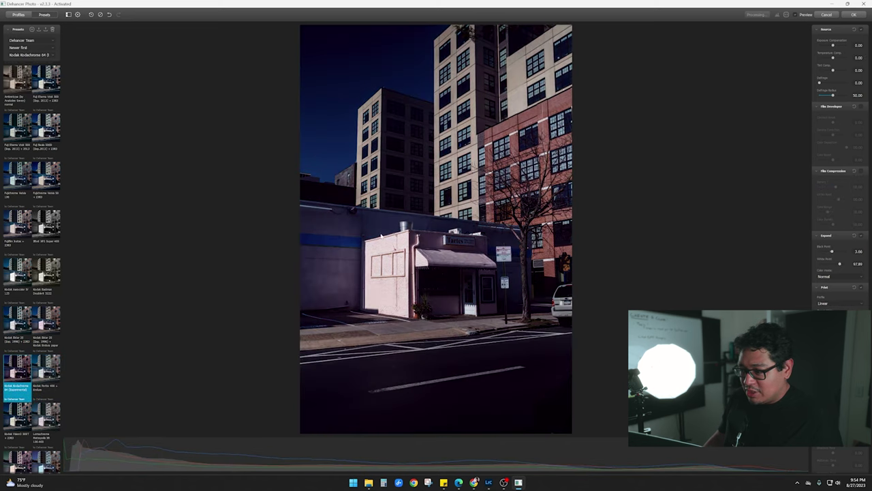
scroll(54, 359, down, 2)
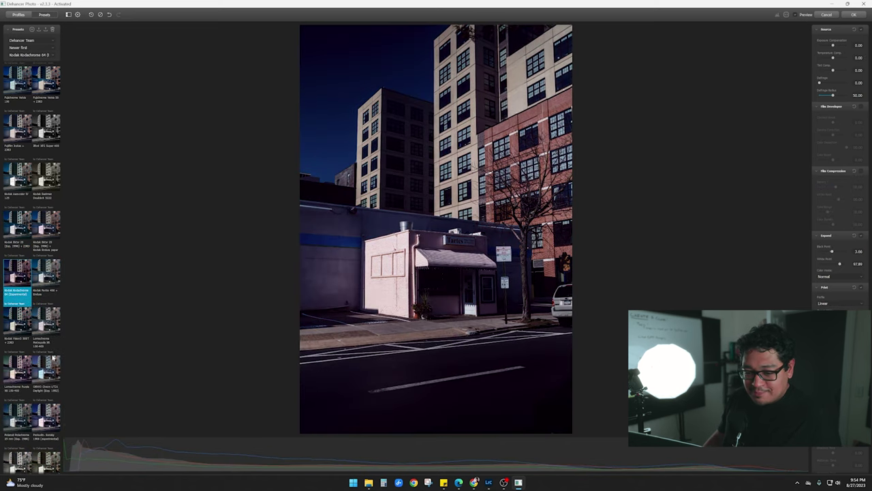
click(45, 368)
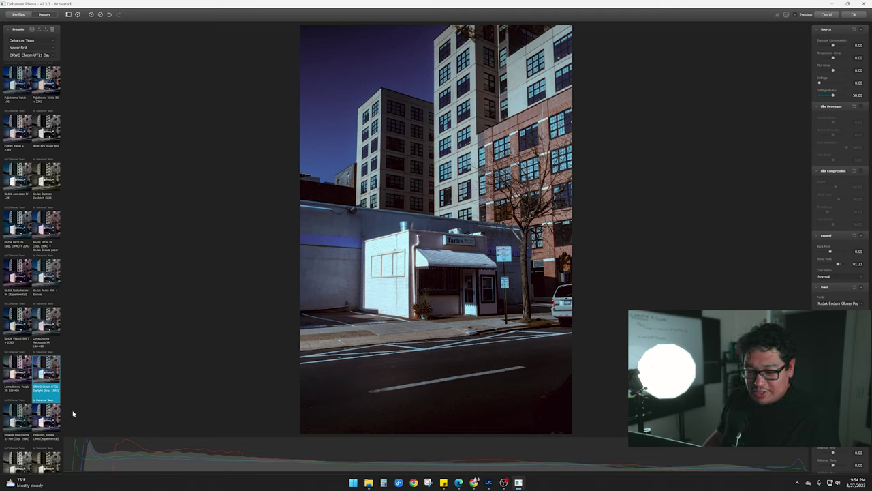
Compare Polaroid and Svema Type-42 looks, then apply Adox Color Implosion and return to Lightroom
scroll(41, 408, down, 1)
click(57, 389)
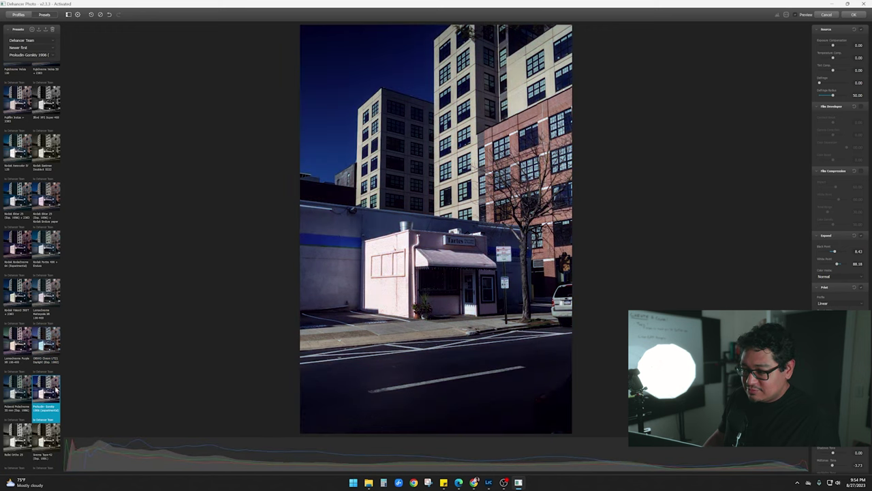
click(19, 390)
click(45, 436)
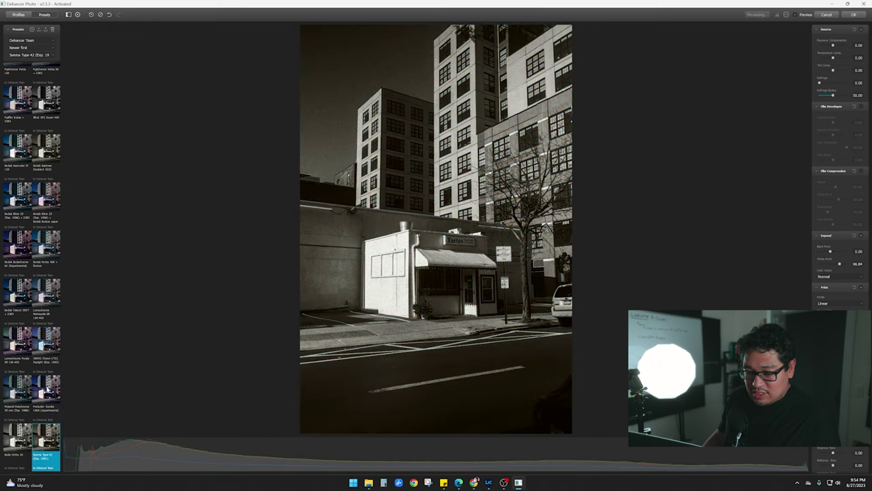
click(47, 346)
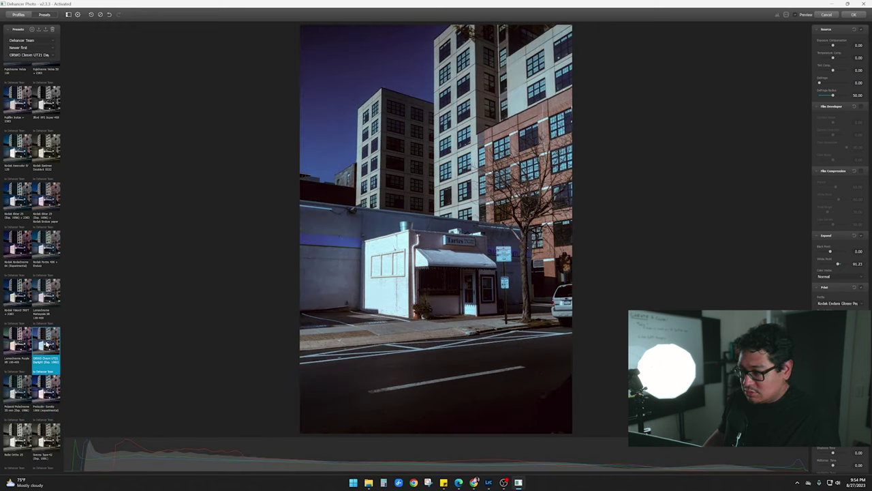
scroll(45, 126, up, 4)
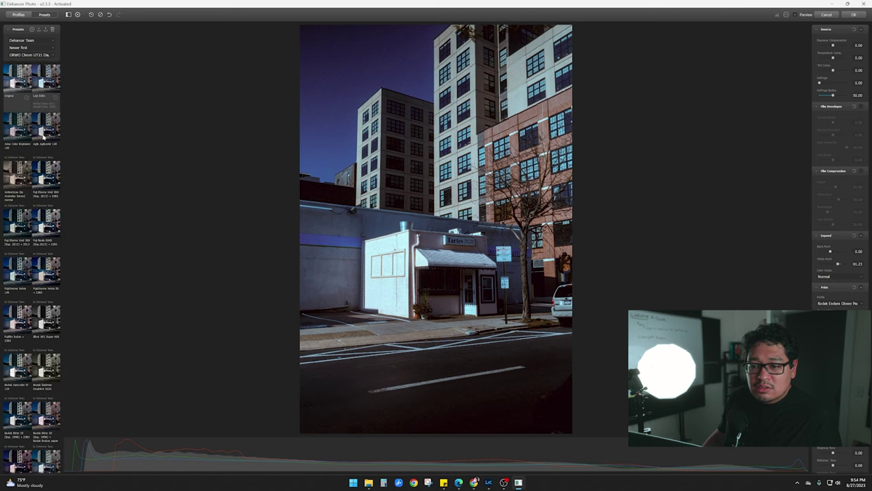
click(18, 130)
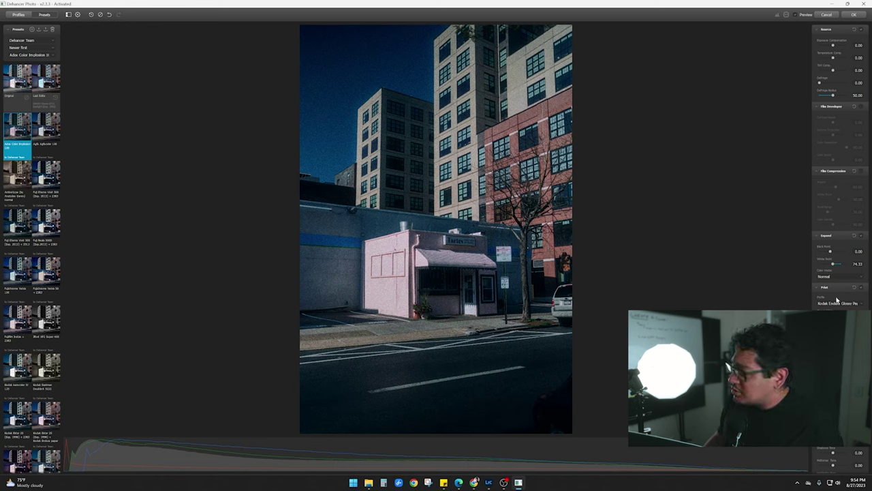
scroll(838, 238, down, 3)
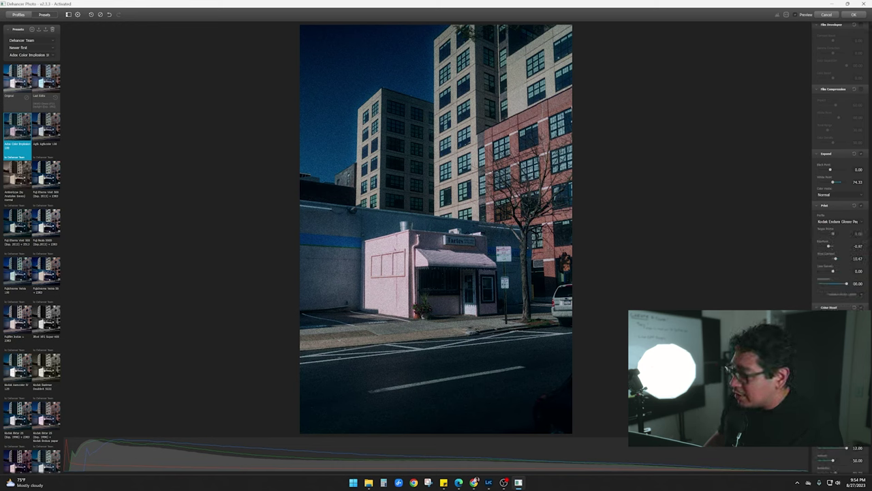
scroll(838, 204, down, 2)
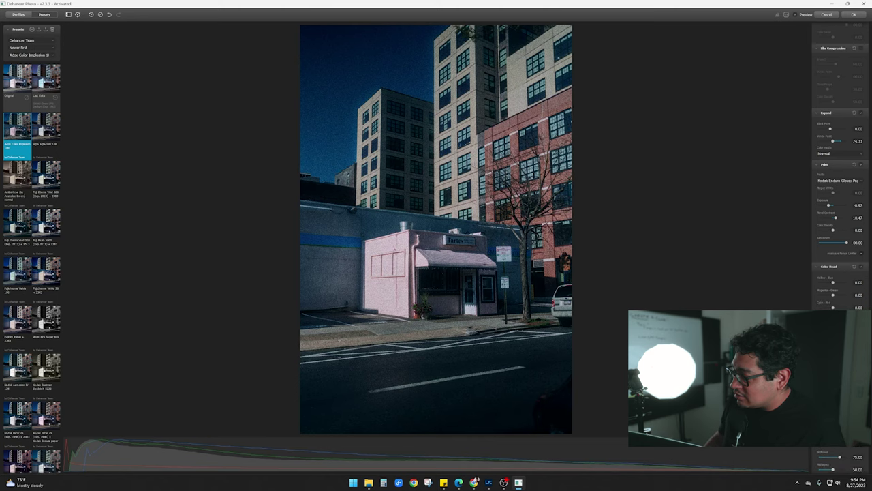
click(855, 15)
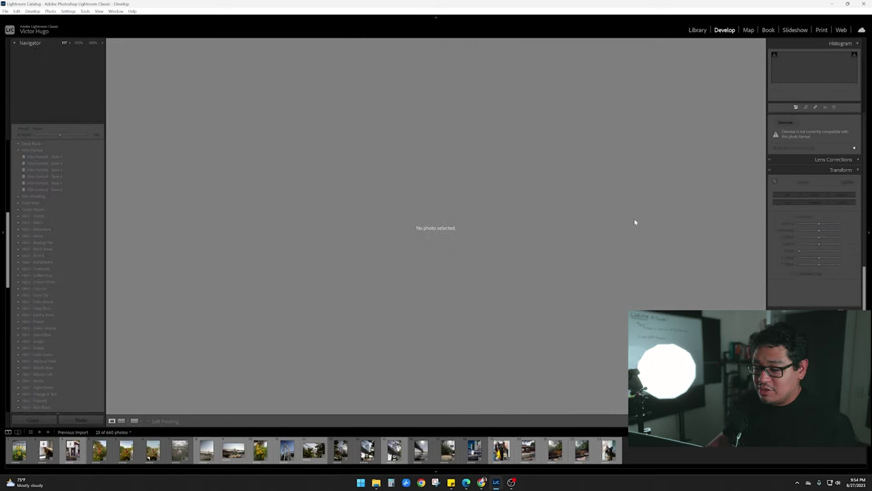
Send the black cat photo to DehancerLightroom.exe as an edit copy with Lightroom adjustments
click(501, 450)
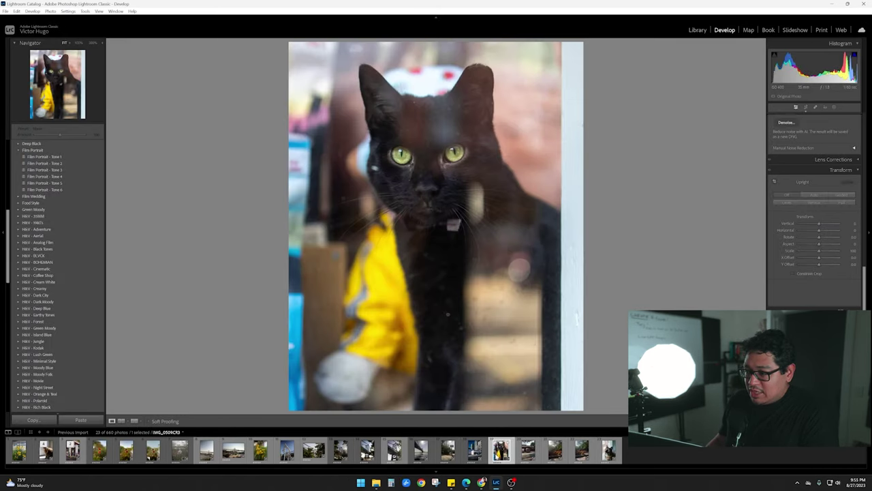
right_click(497, 460)
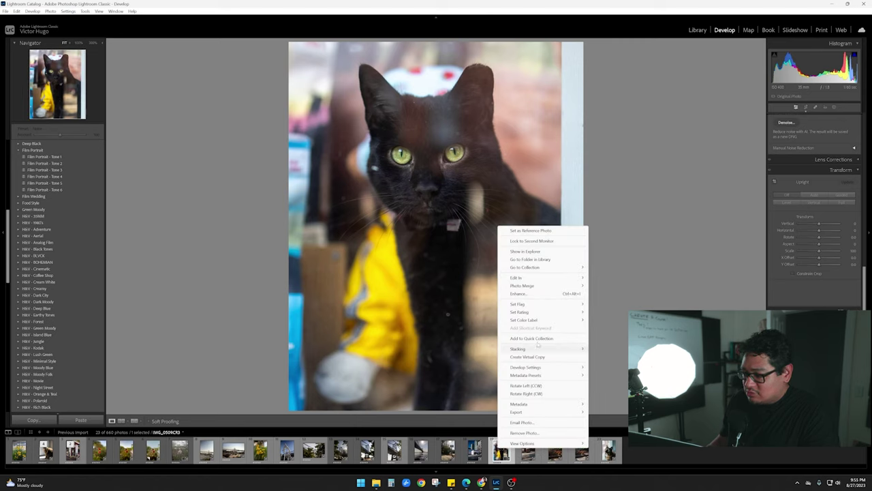
mouse_move(542, 278)
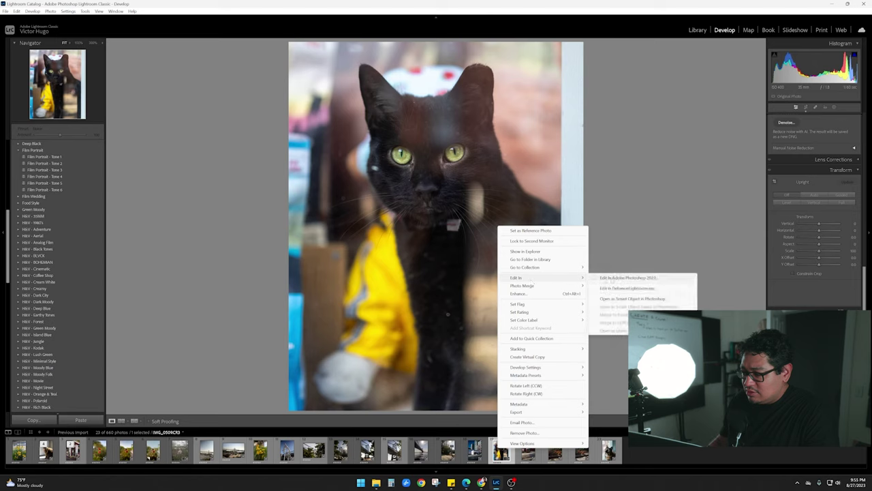
click(629, 289)
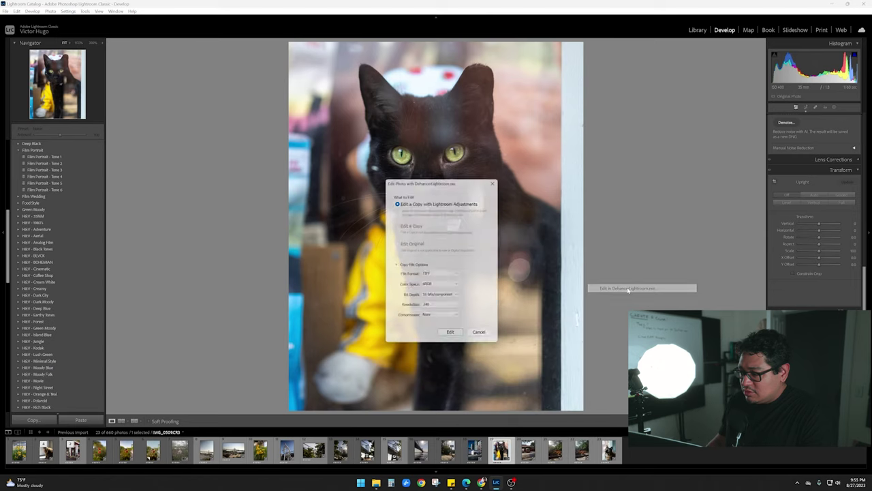
click(453, 336)
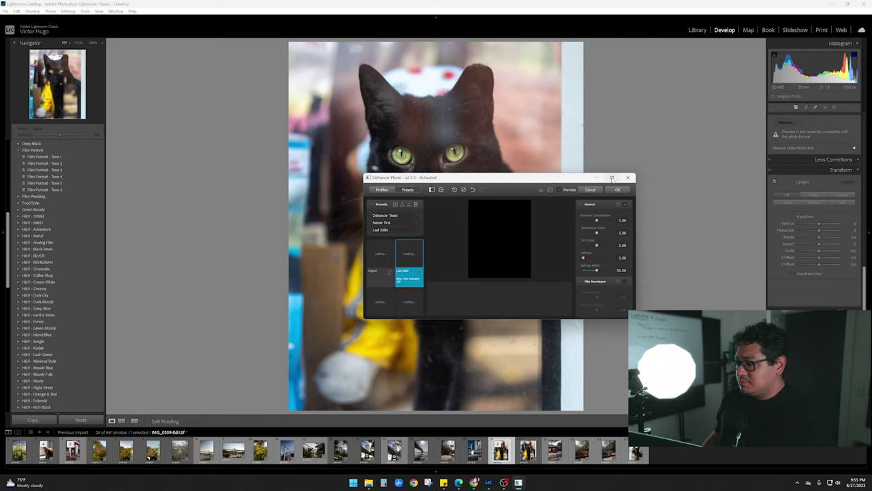
Try Adox, Ambrotype, Fuji Eterna and Ilford XP2 on the cat, settling on Kodak Eastman Double-X 5222
click(611, 177)
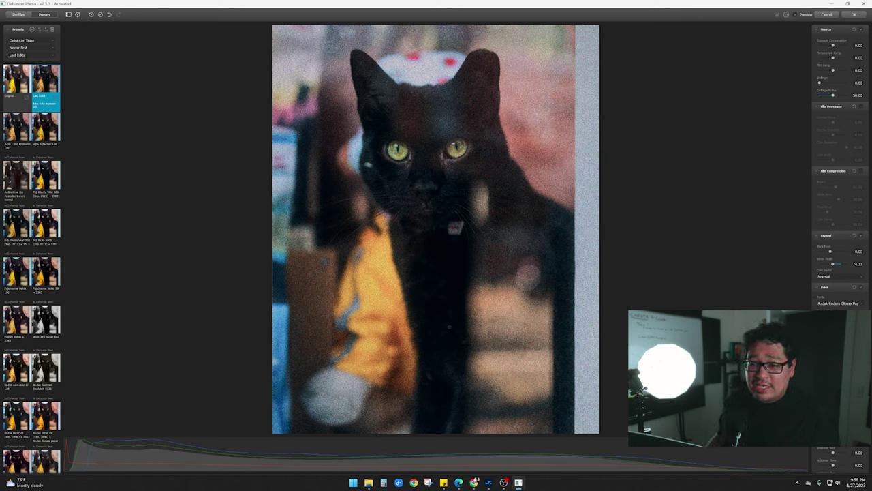
click(28, 124)
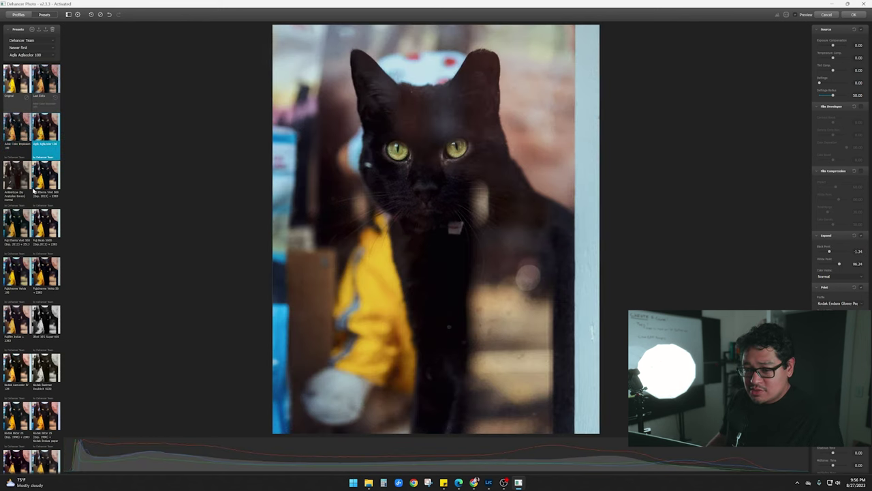
click(15, 182)
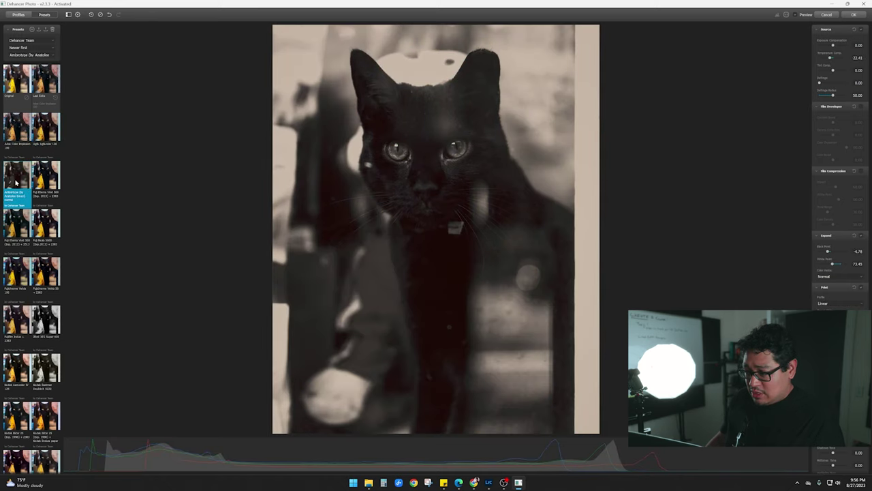
click(43, 184)
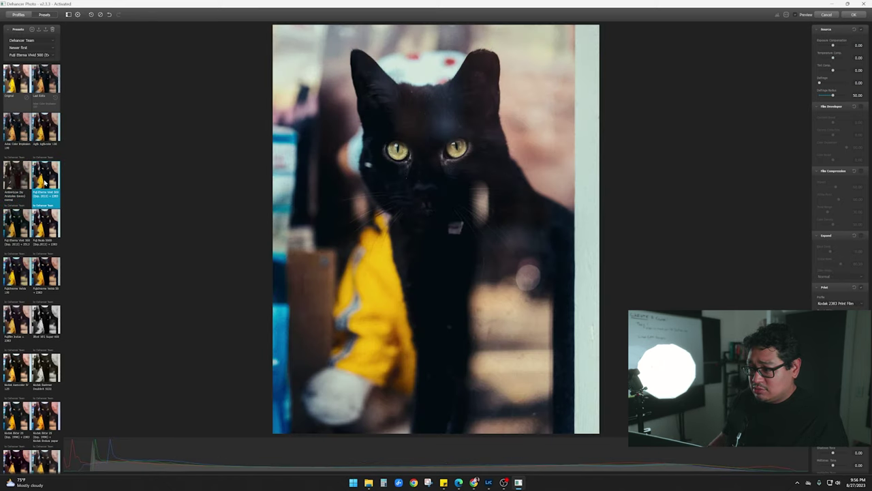
click(52, 317)
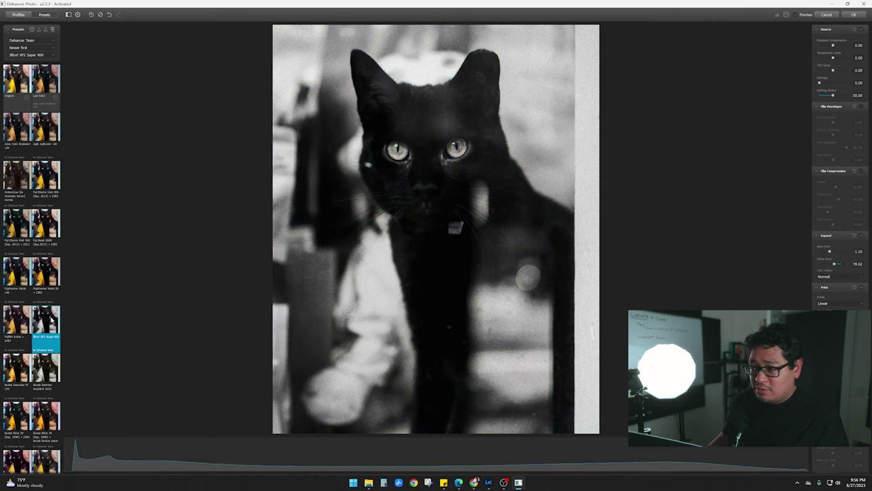
click(46, 368)
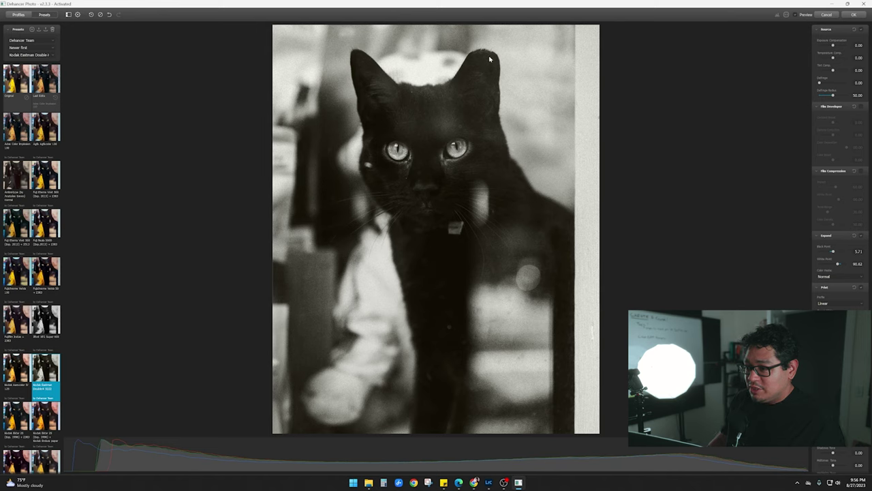
scroll(33, 401, down, 4)
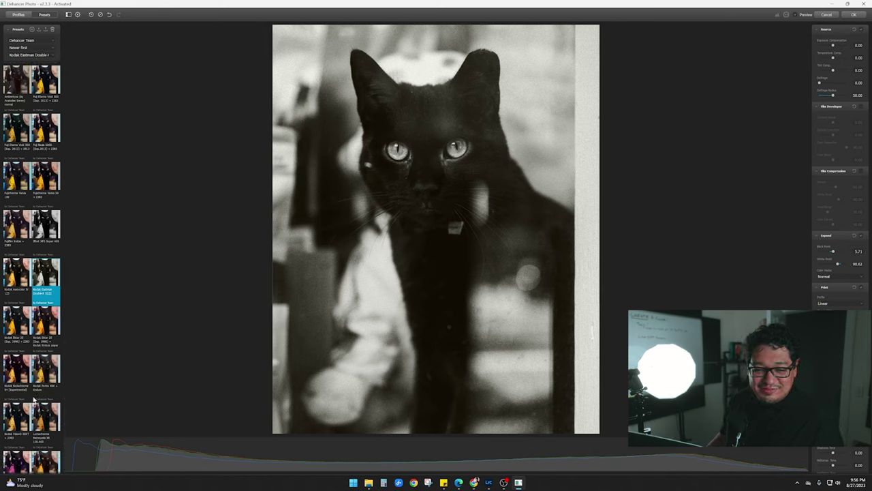
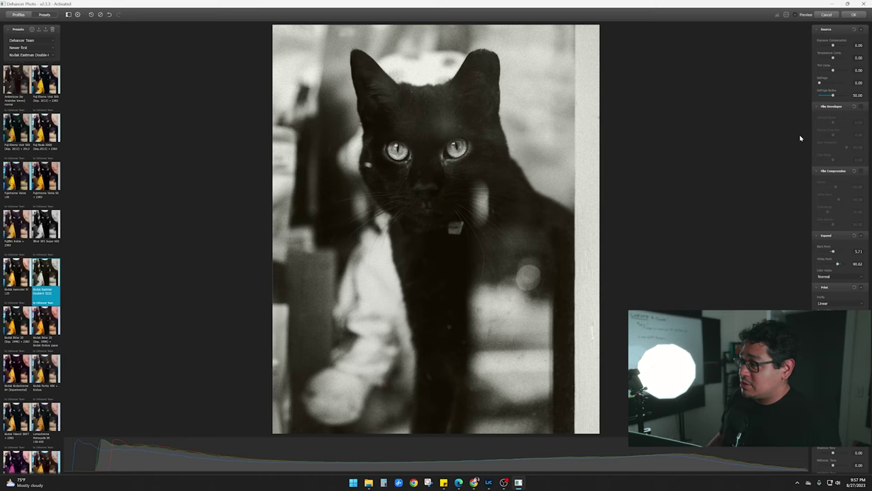
Open a copy of the fire-station photo in Dehancer with its Lightroom adjustments, window maximized
click(856, 15)
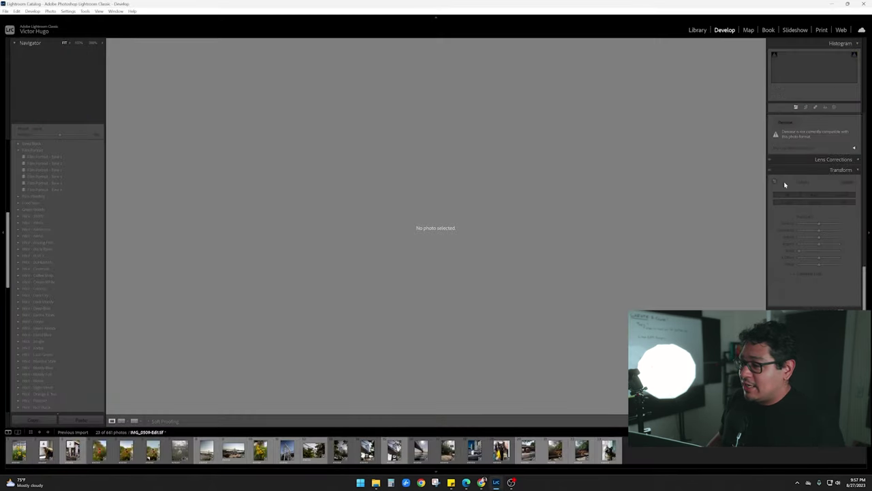
click(526, 453)
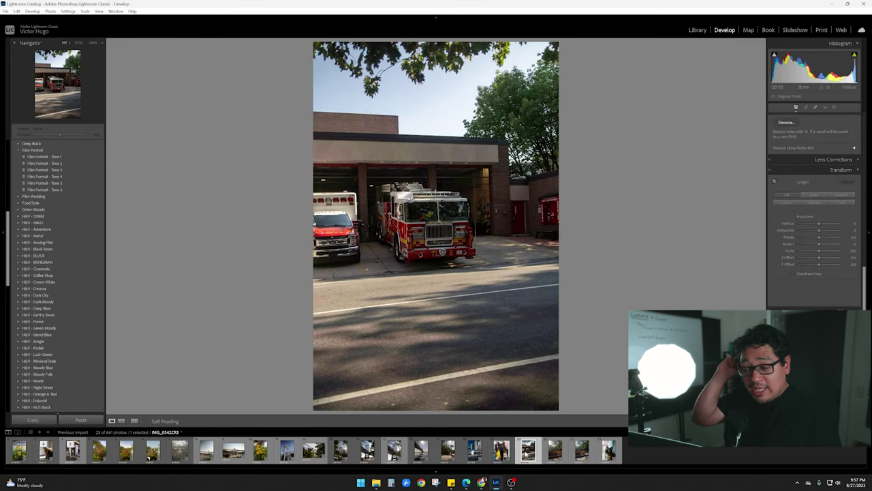
right_click(527, 451)
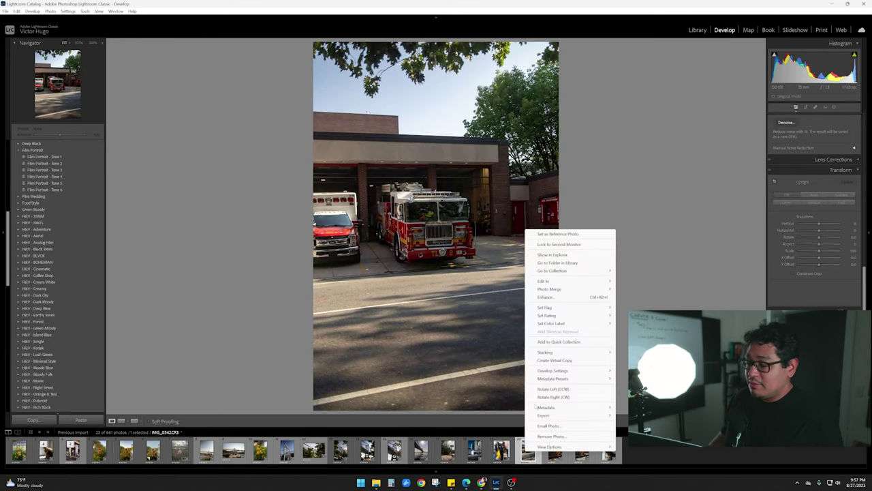
mouse_move(560, 284)
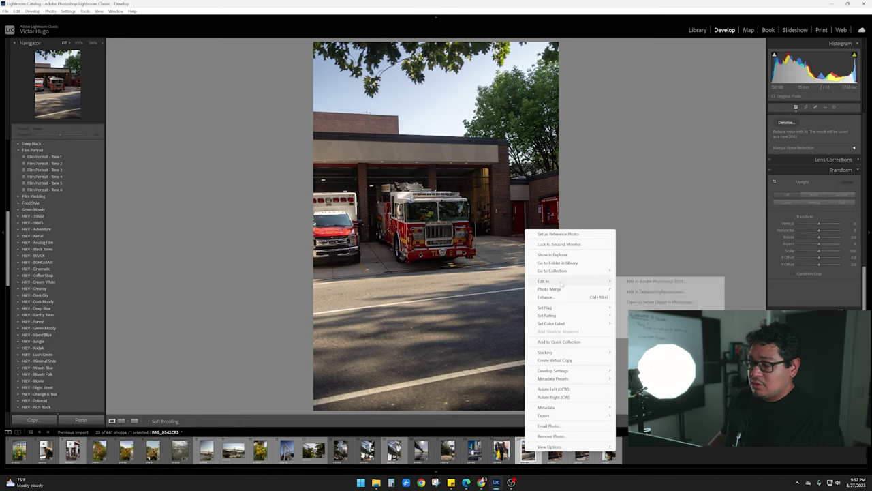
click(673, 291)
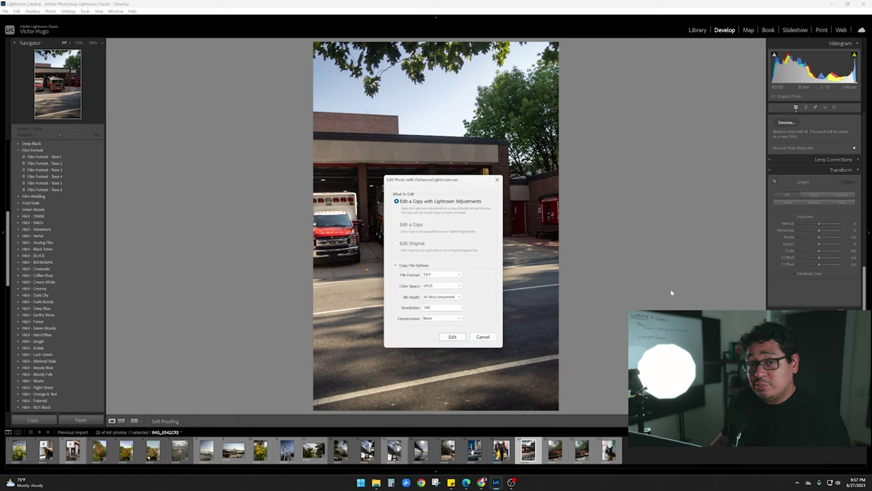
click(452, 337)
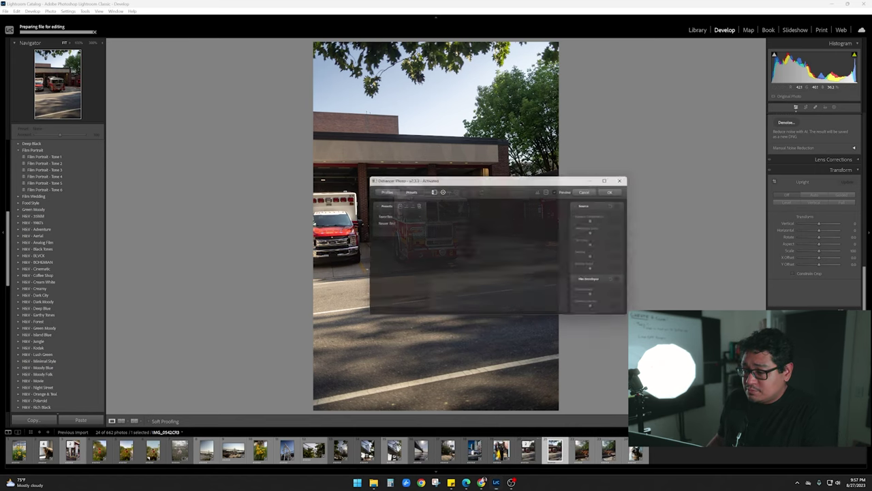
click(611, 177)
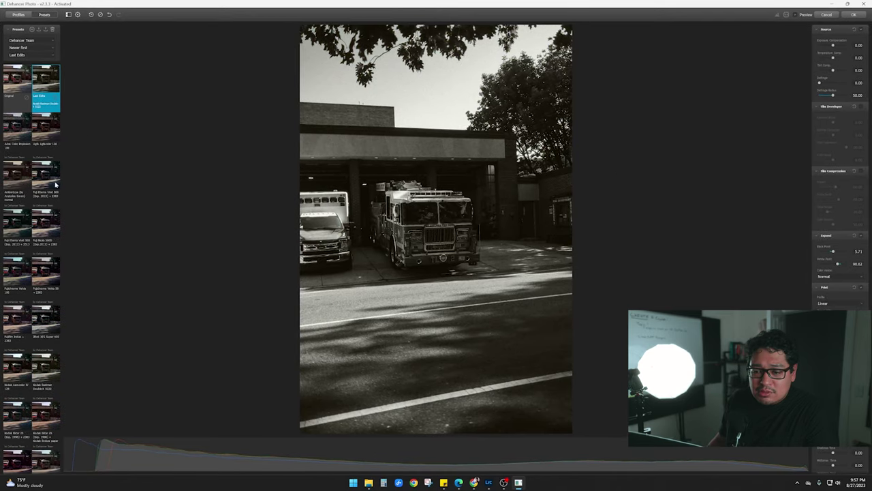
Try Agfa Agfacolor 100, Ambrotype, both Fuji Eterna Vivid 500 variants and Fuji Reala 500D
click(39, 127)
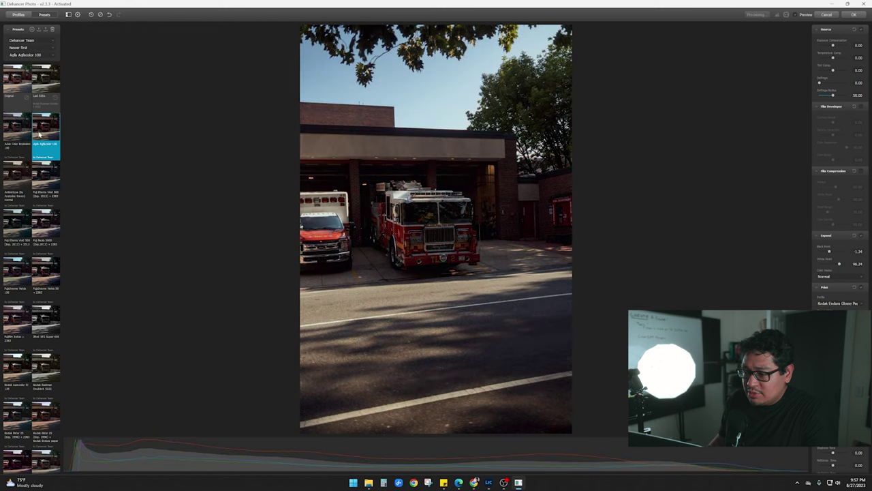
click(20, 176)
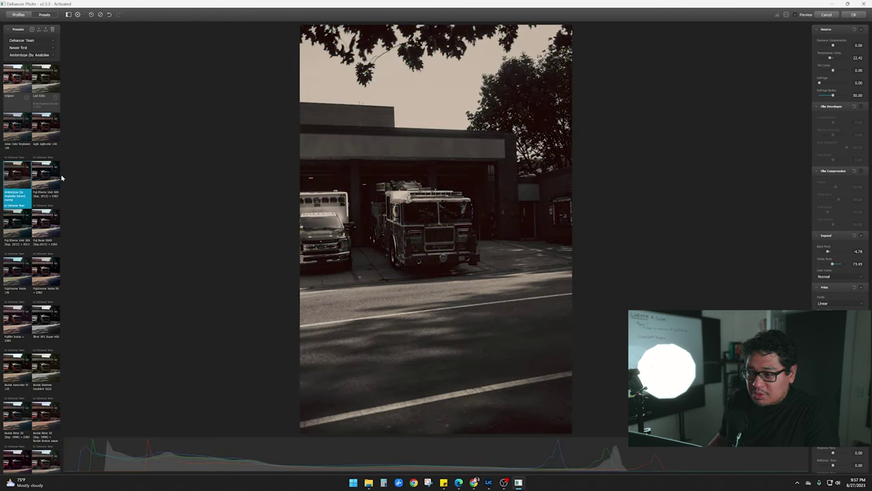
click(50, 198)
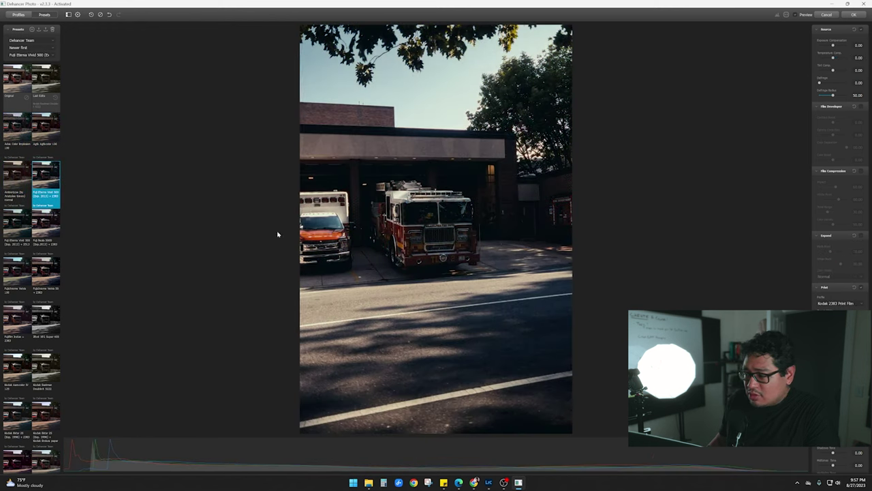
scroll(430, 264, up, 5)
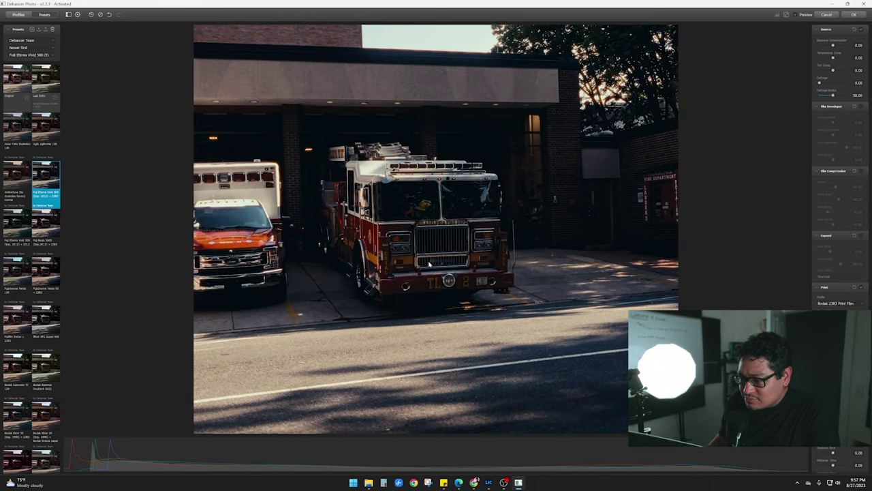
scroll(429, 265, down, 5)
click(9, 233)
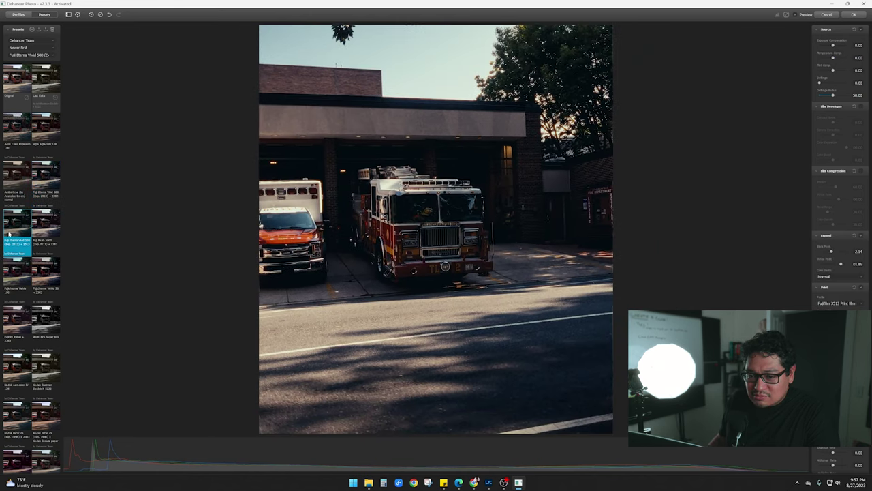
key(Right)
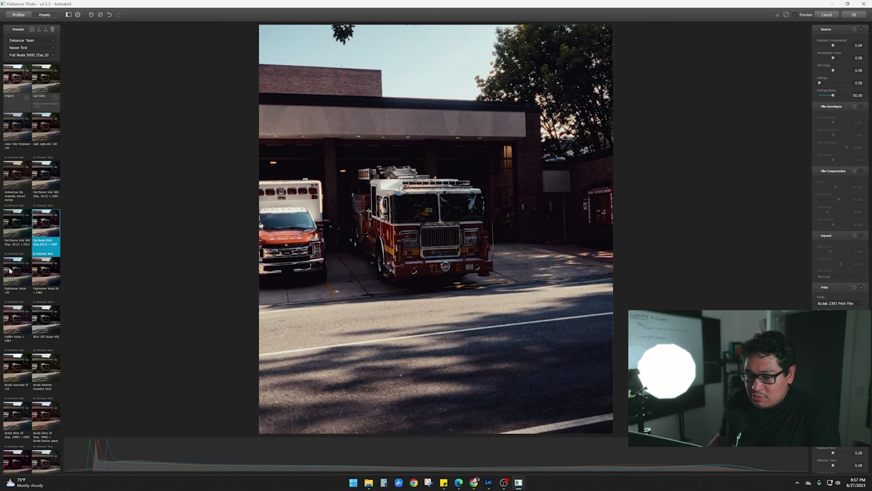
Preview Fujichrome Velvia 100, Velvia 50 + 2383, Instax + 2383, Ilford HP5, Aerocolor IV 125 and Eastman Double-X
click(10, 271)
click(53, 278)
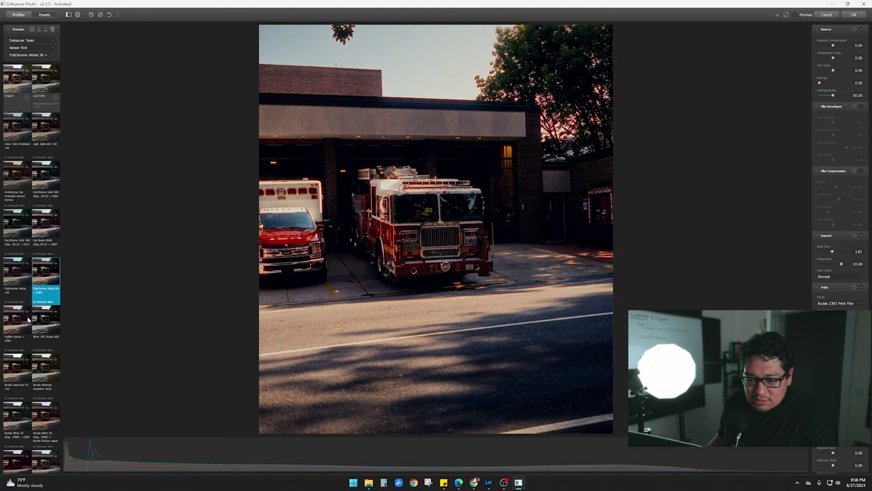
click(29, 320)
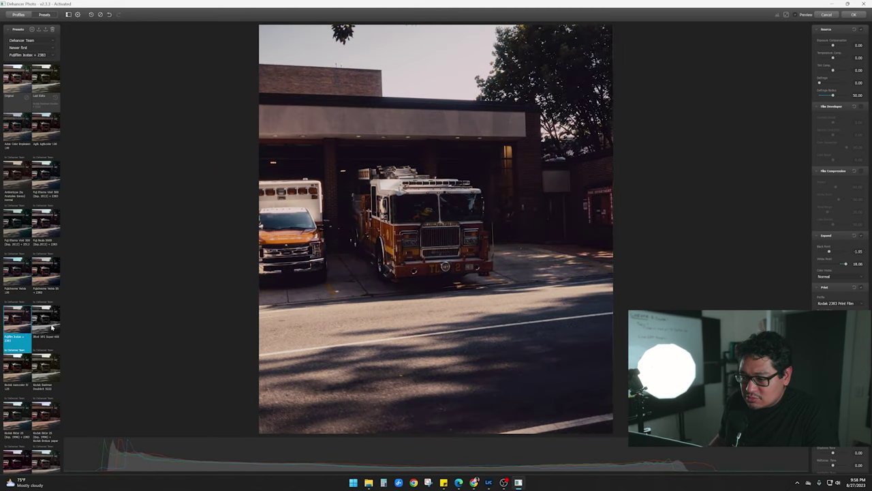
click(50, 327)
click(16, 367)
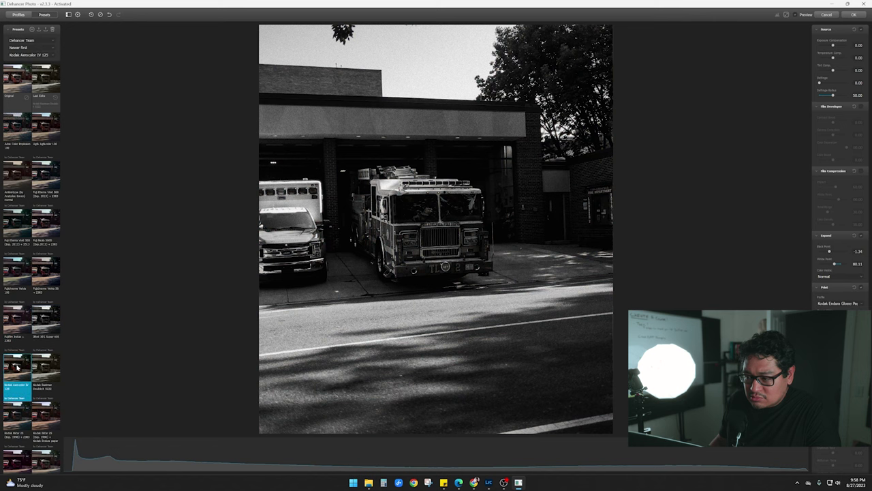
click(39, 368)
Try Kodak Ektar 25 with and without Endura, Kodachrome 64 and Portra 400 + Endura
scroll(39, 359, down, 1)
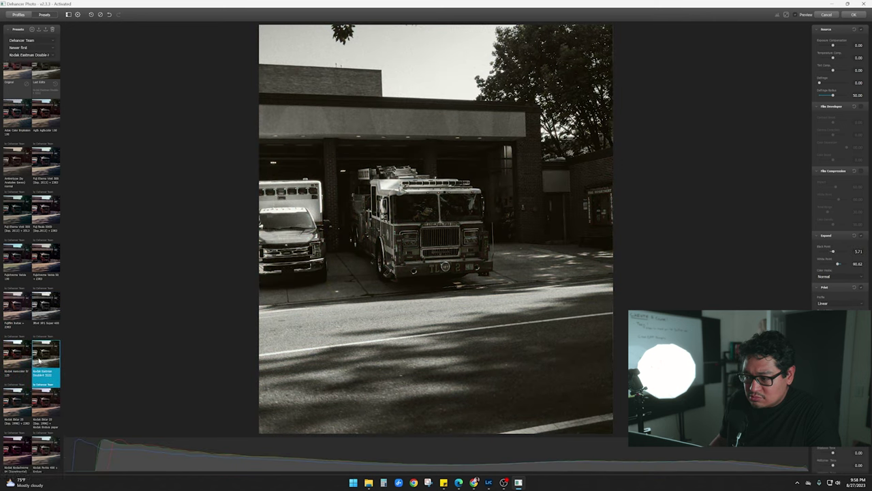
scroll(39, 359, down, 3)
click(45, 322)
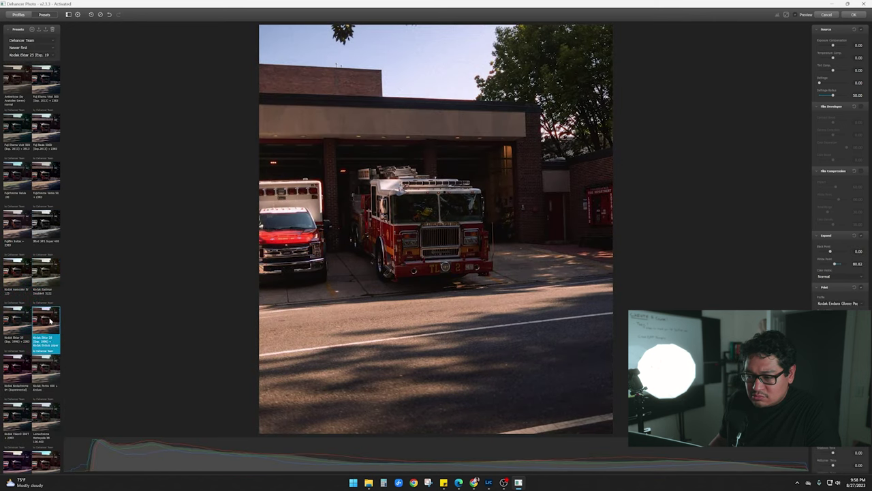
click(14, 323)
click(15, 368)
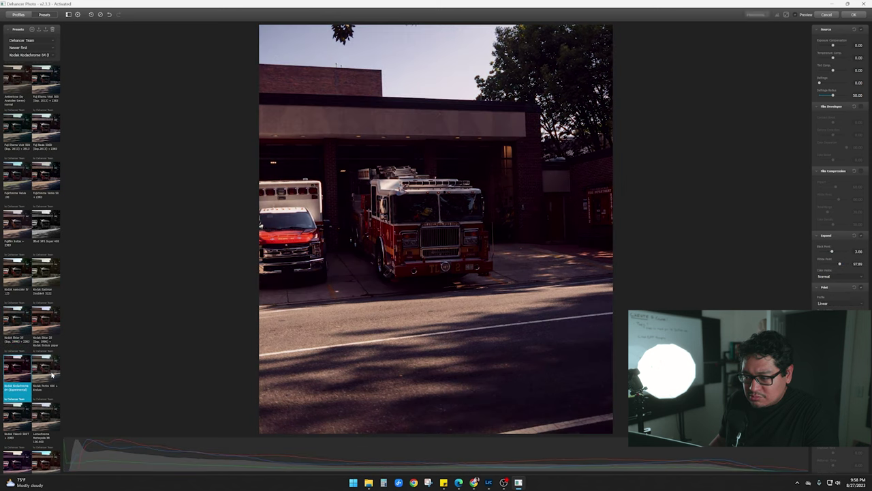
click(51, 374)
Preview Lomochrome Metropolis, Vision3 500T + 2383, Lomochrome Purple XR, Prokudin-Gorskiy, Polachrome 35 and Svema Type-42
scroll(50, 368, down, 4)
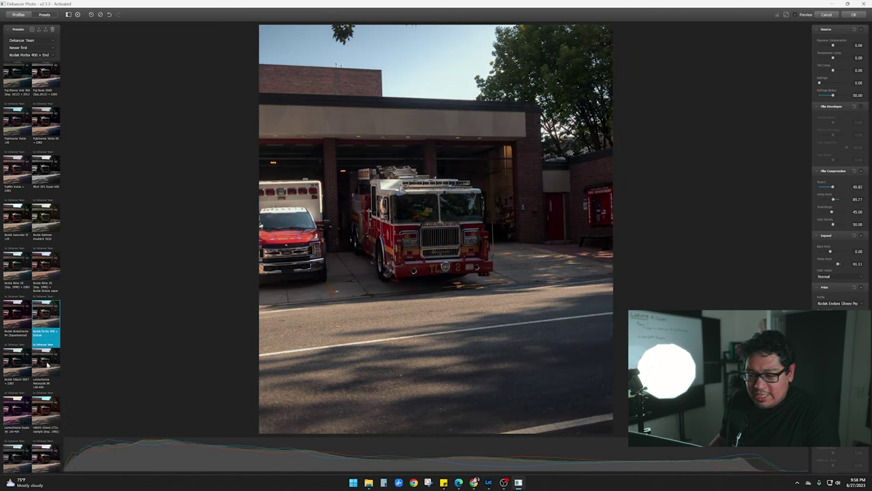
click(47, 366)
click(13, 361)
scroll(11, 394, down, 4)
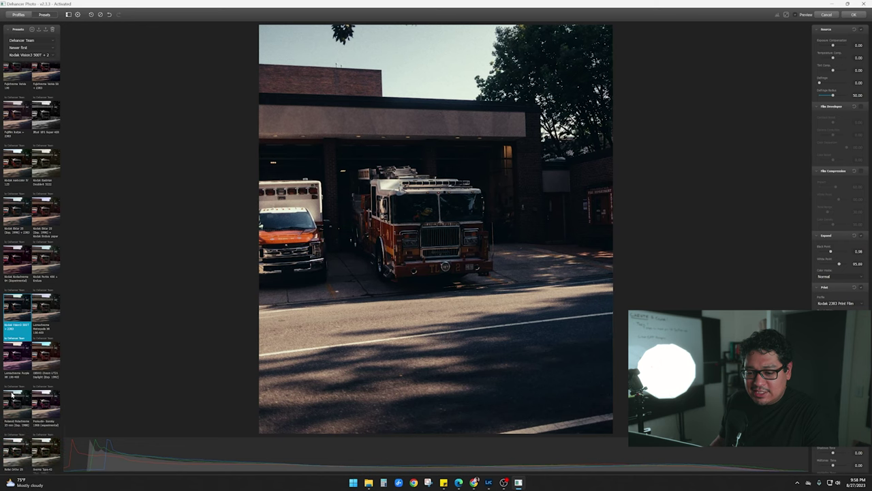
scroll(12, 394, down, 2)
click(15, 353)
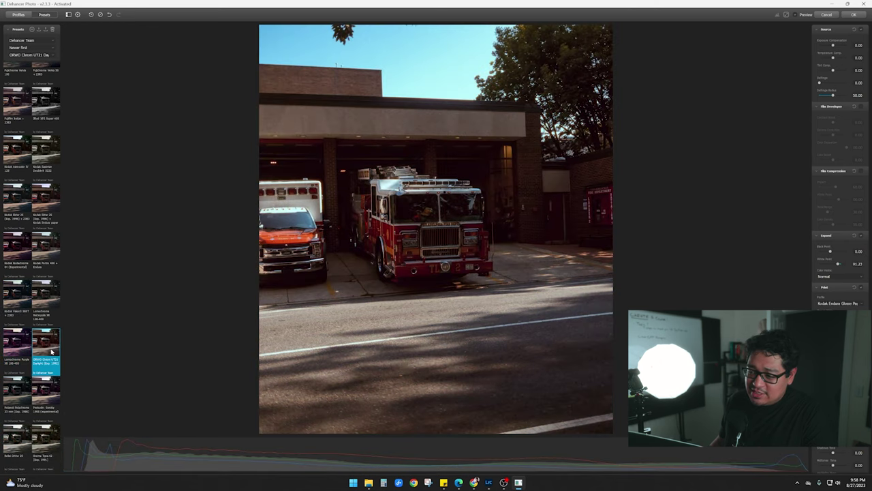
click(45, 390)
click(23, 390)
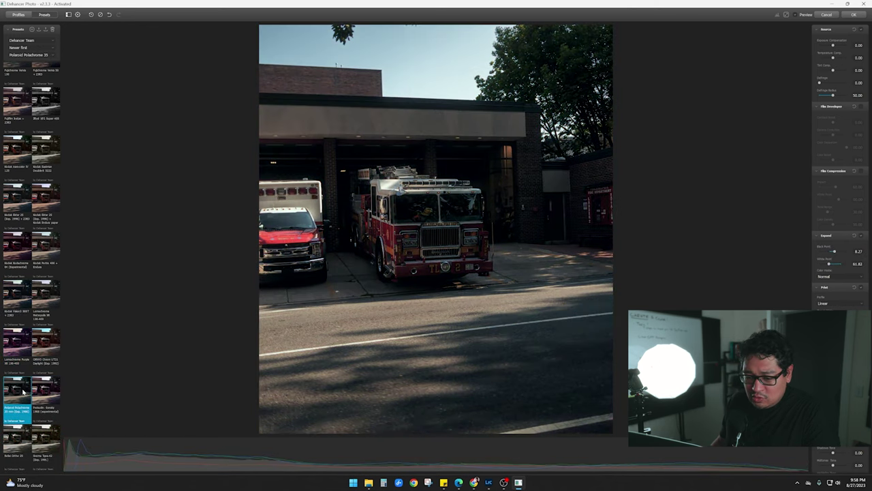
click(51, 443)
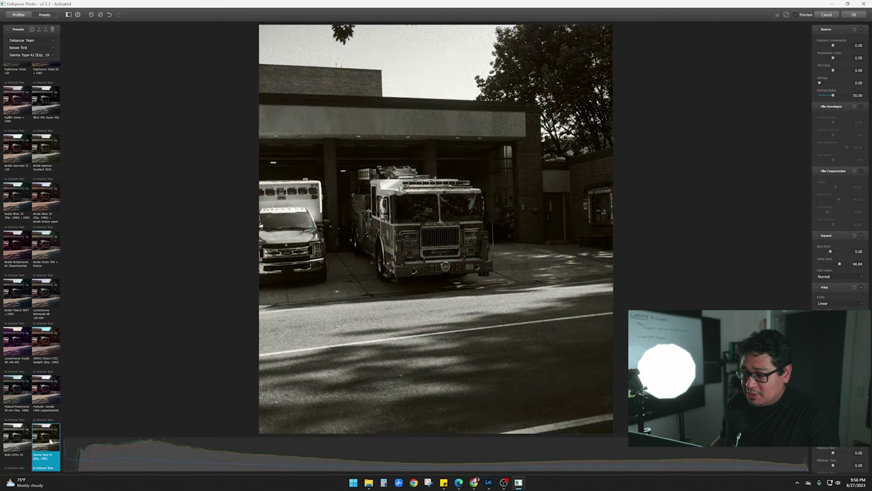
Revisit Velvia 100, Adox Color Implosion, Agfacolor 100 and Ambrotype, settling on Fuji Eterna Vivid 500
scroll(54, 354, up, 3)
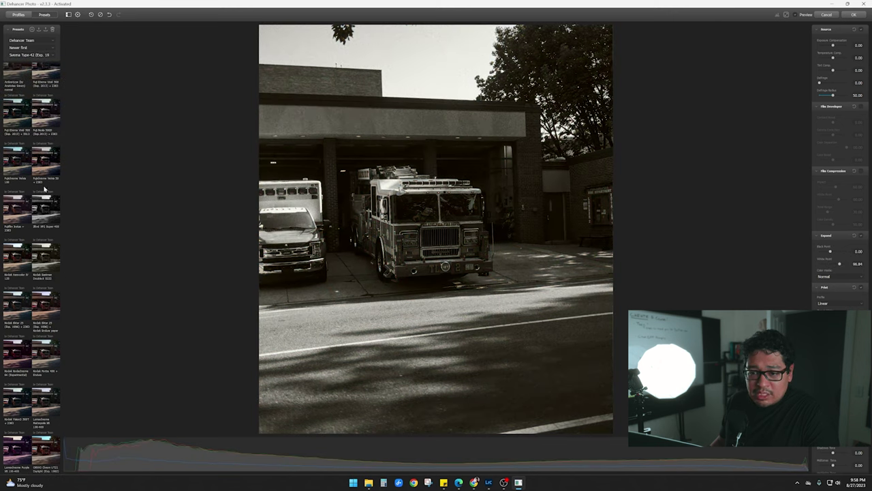
click(14, 165)
scroll(14, 140, up, 1)
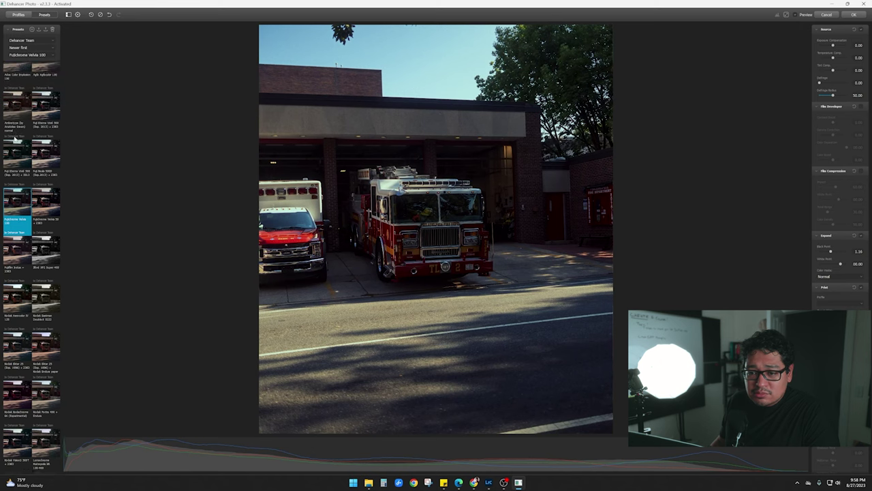
scroll(14, 139, up, 2)
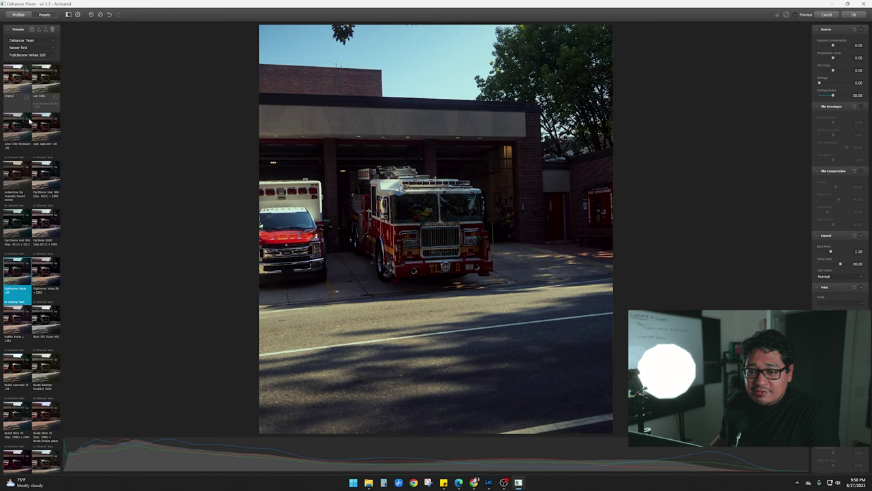
click(30, 123)
click(48, 135)
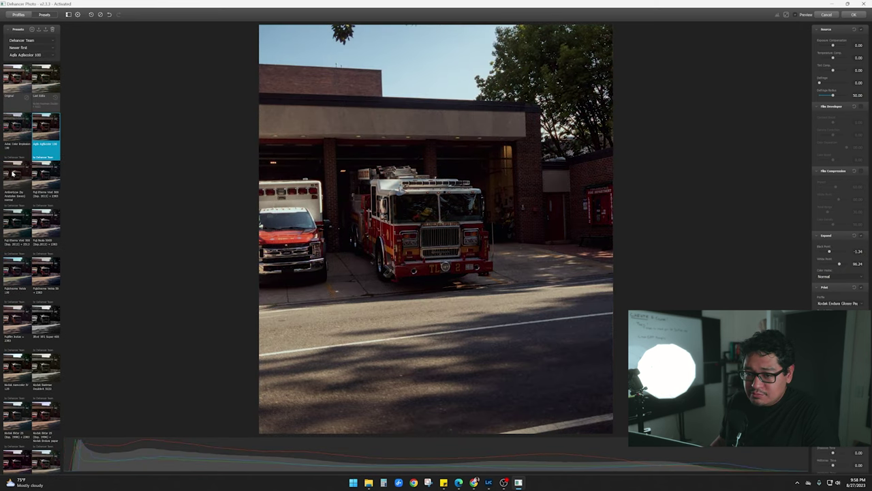
click(12, 173)
click(51, 180)
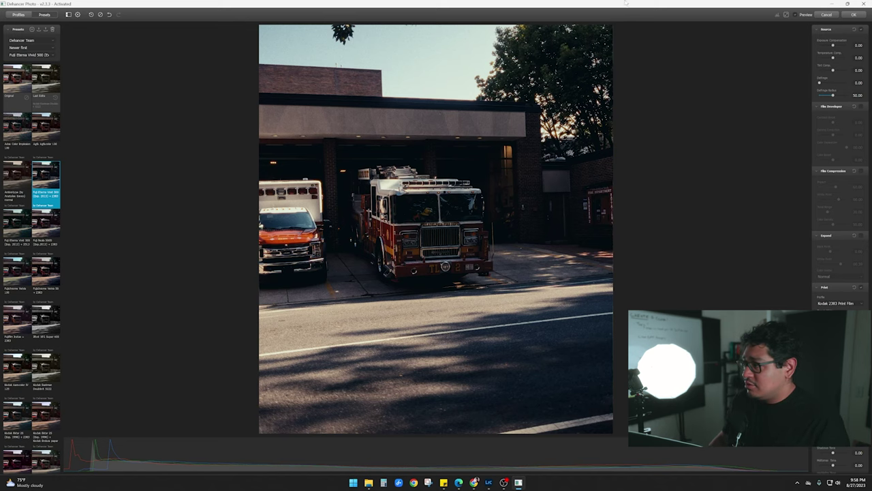
Return to Lightroom and open an adjusted copy of the red flower garden photo in Dehancer
click(860, 15)
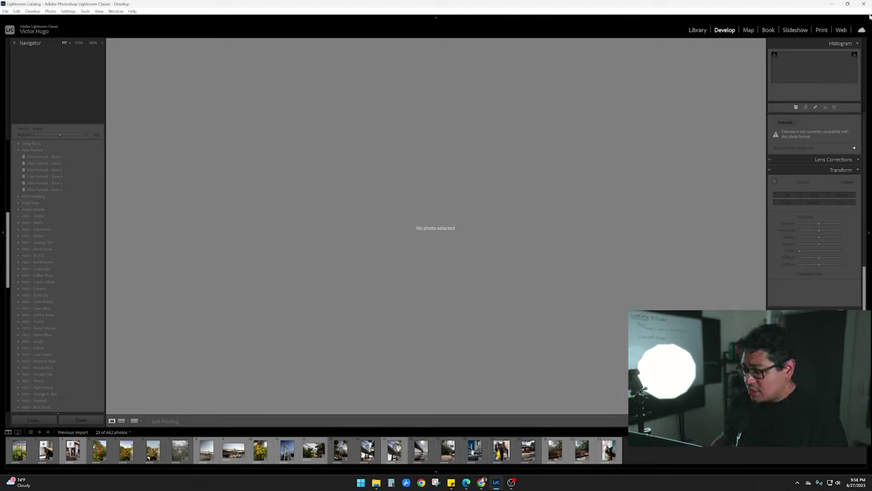
click(555, 450)
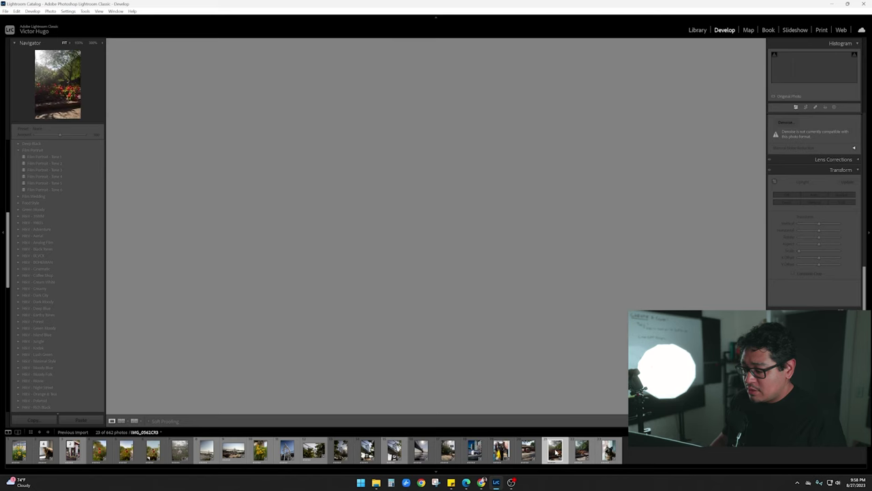
click(580, 451)
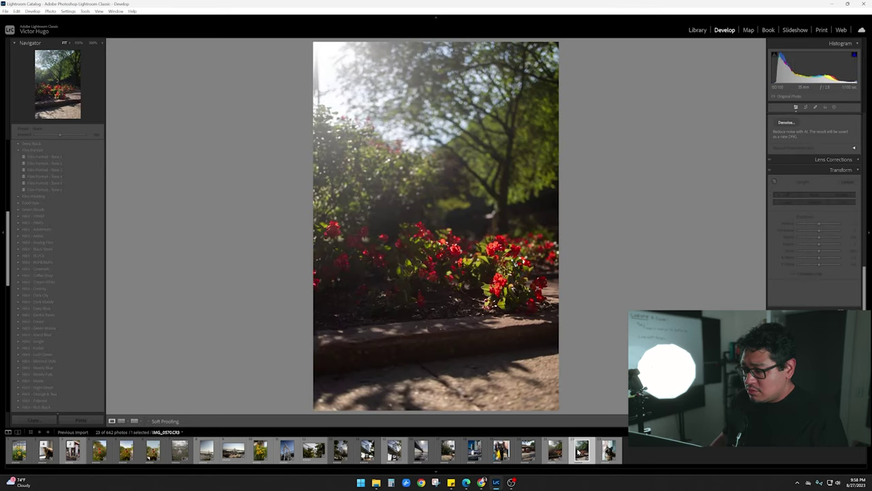
click(554, 451)
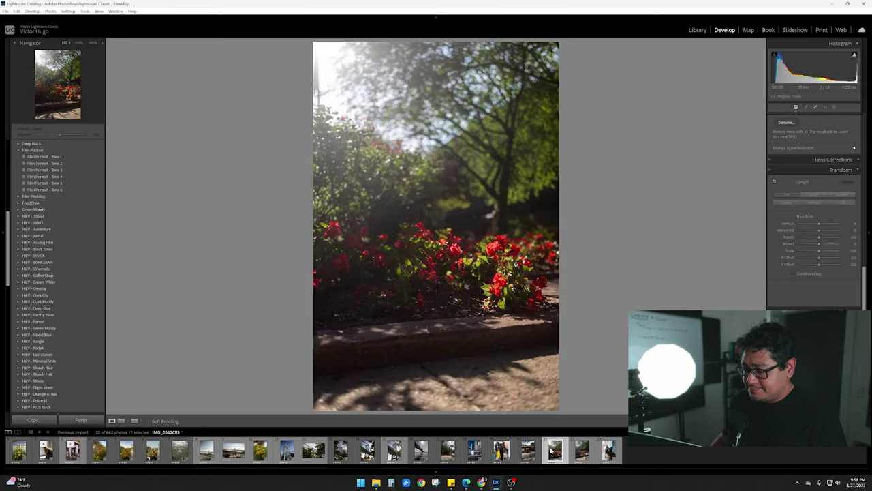
right_click(551, 450)
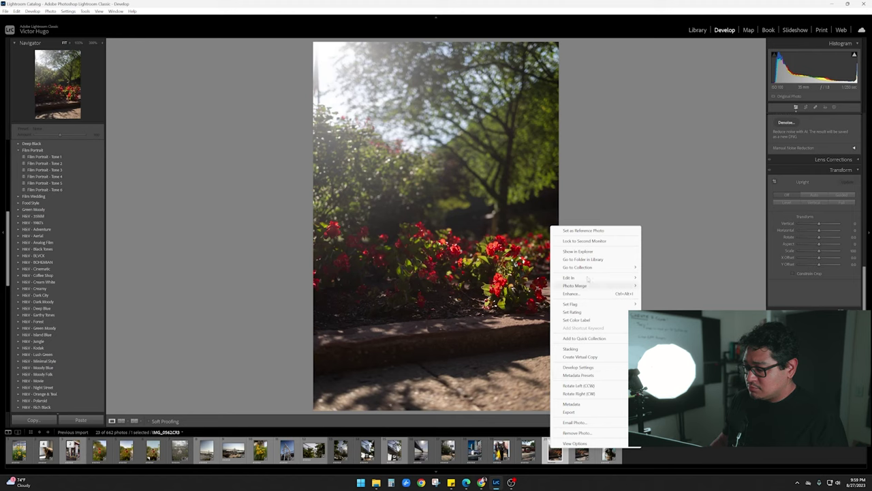
mouse_move(590, 278)
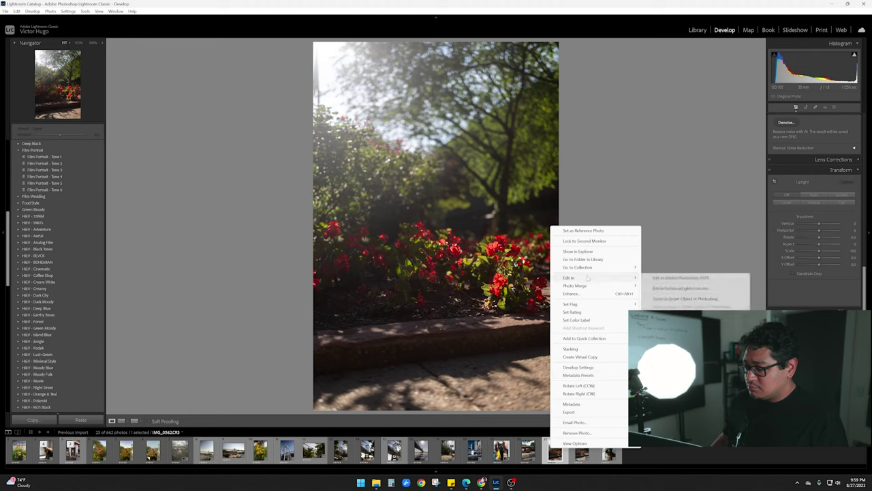
click(676, 289)
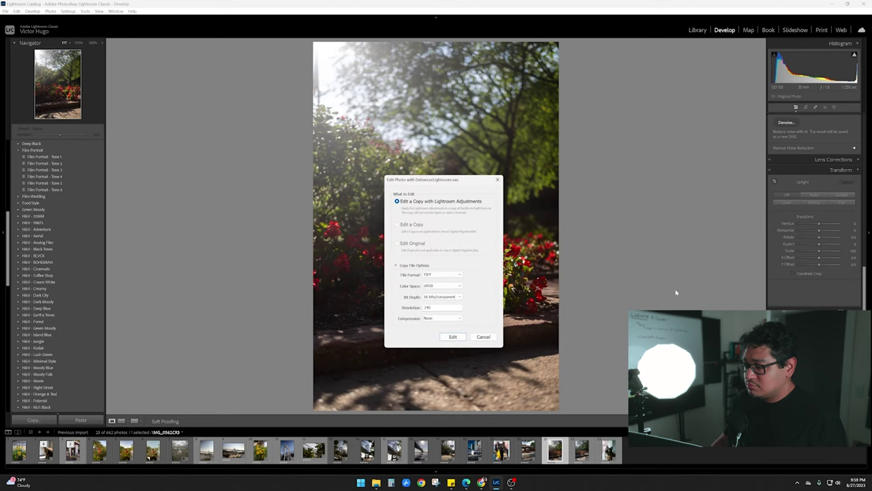
click(453, 336)
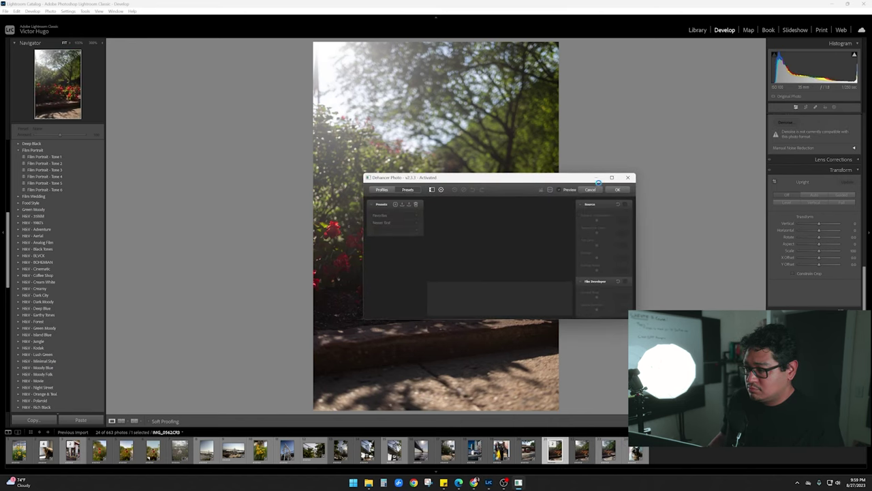
Maximize Dehancer and try Adox, Ambrotype, Fuji Eterna Vivid 500, Reala 500D, Velvia 100 and Velvia 50
click(612, 177)
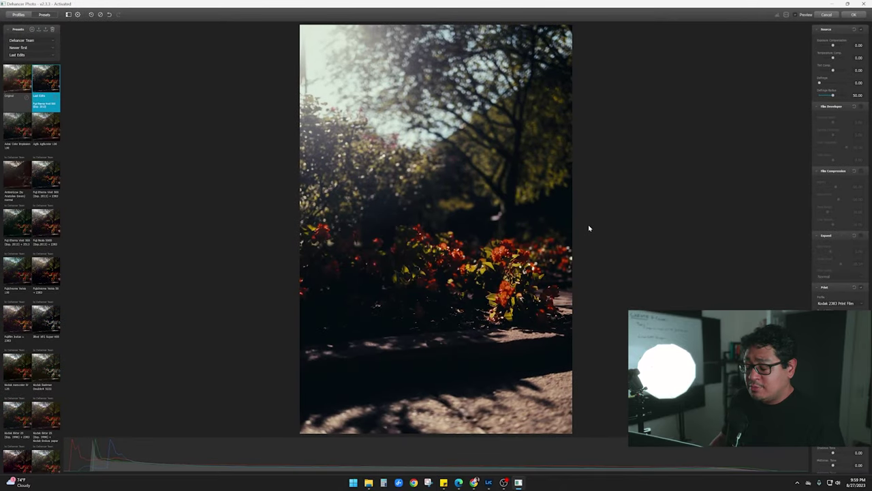
click(10, 129)
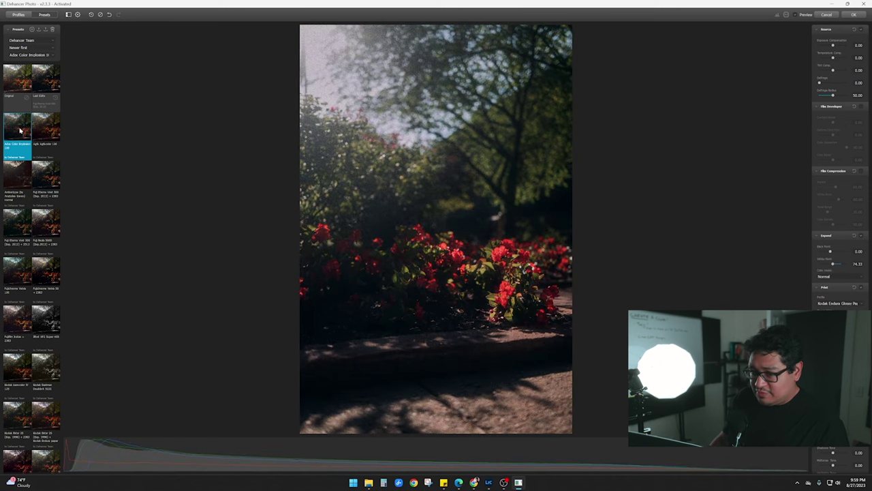
click(18, 176)
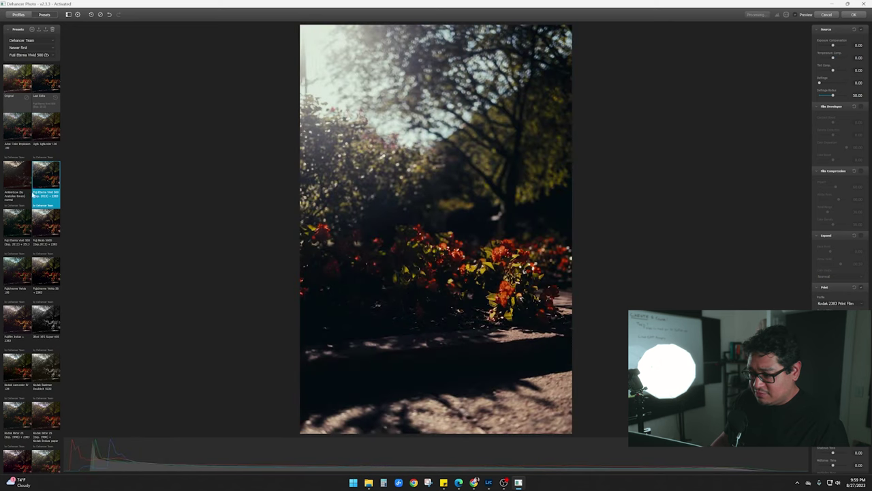
click(22, 219)
click(45, 221)
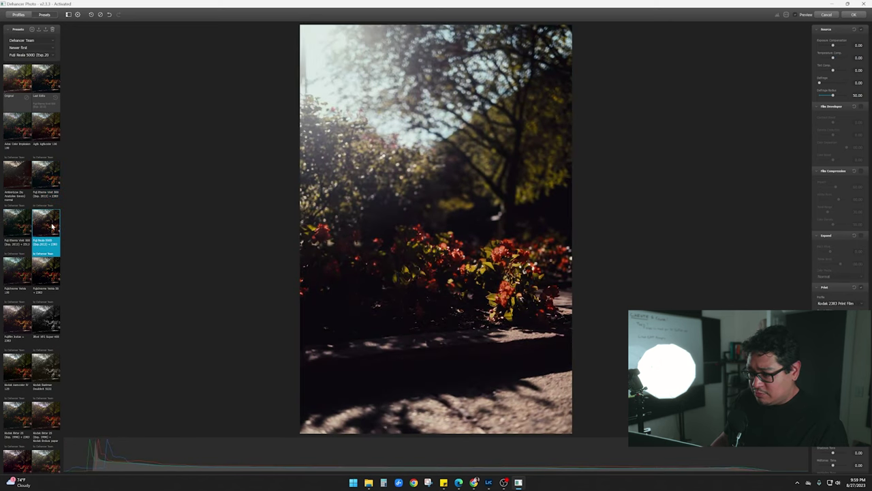
click(26, 271)
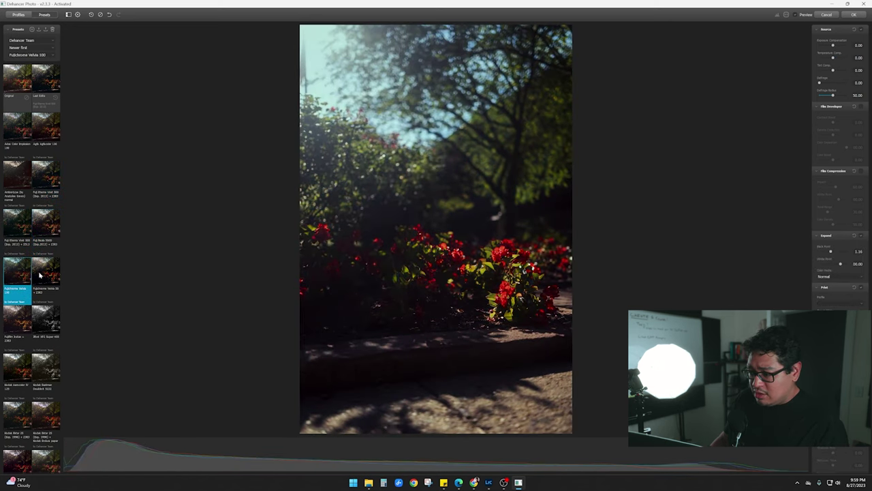
click(38, 276)
Preview Fujifilm Instax, Ilford HP5, Eastman Double-X, Aerocolor IV 125 and both Kodak Ektar 25 variants
click(24, 326)
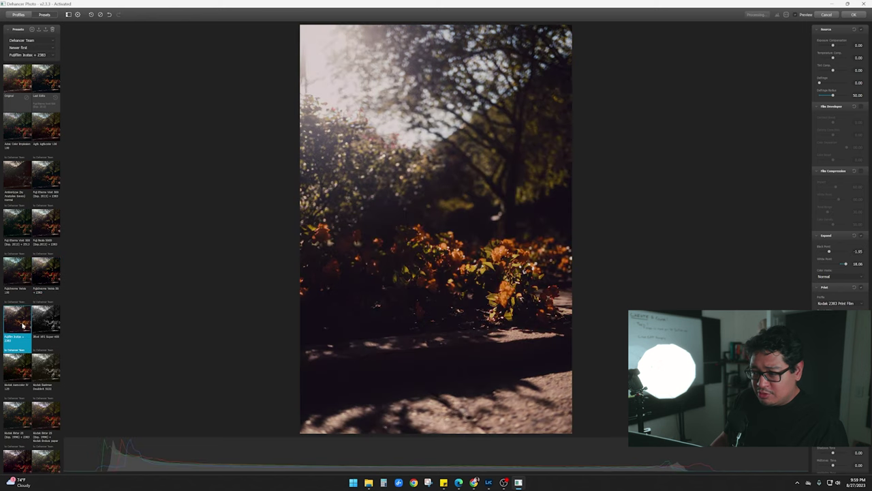
click(54, 326)
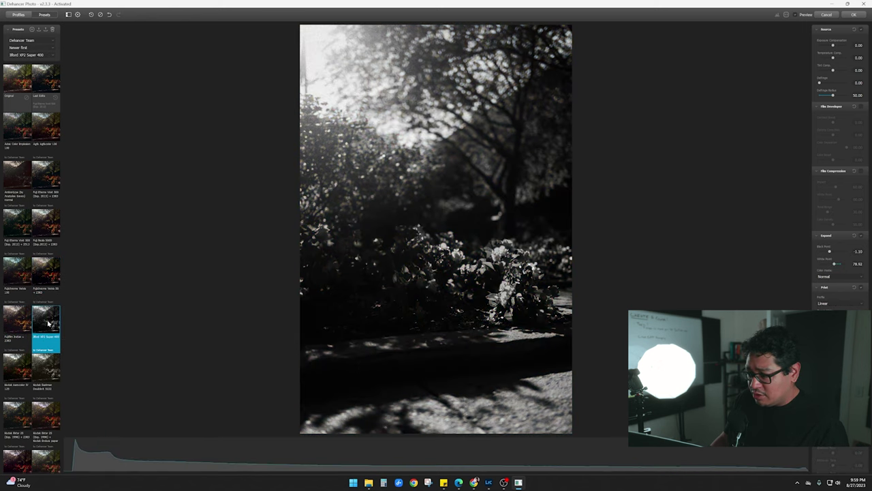
click(39, 373)
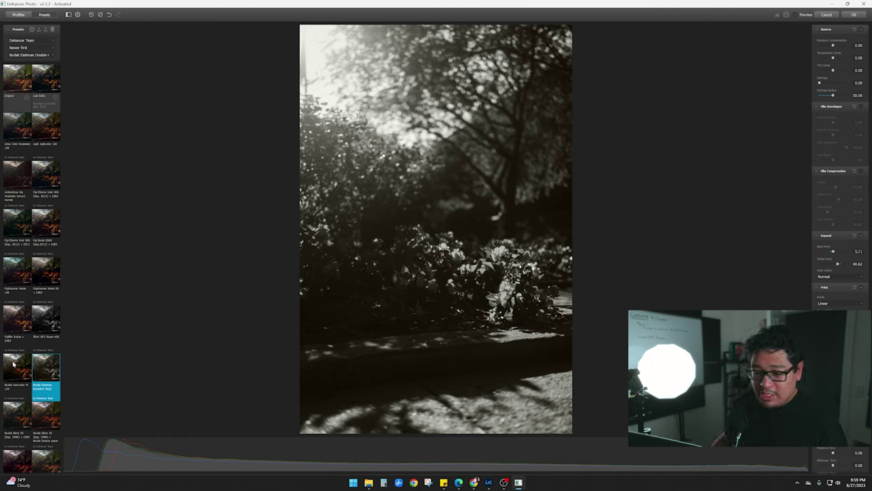
click(13, 364)
scroll(16, 371, down, 1)
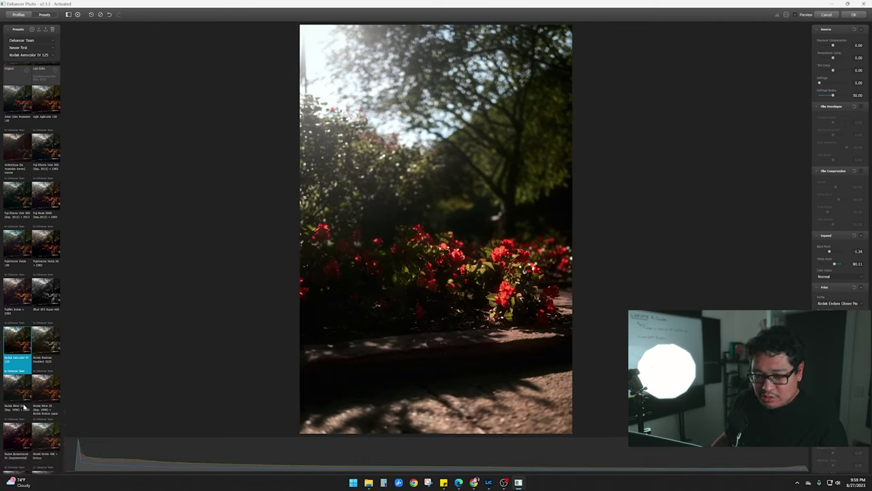
click(26, 399)
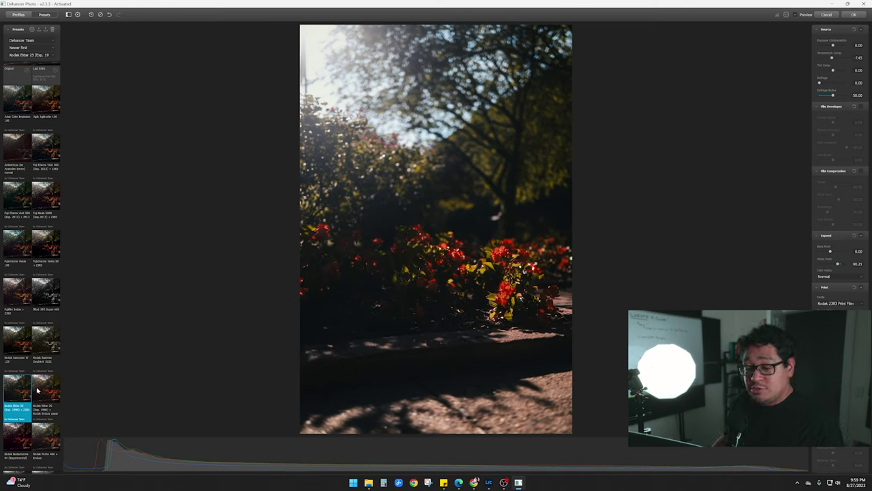
click(56, 389)
Try Portra 400 + Endura, Kodachrome 64, Vision3 500T, Lomochrome Purple XR and ORWO Chrom UT21
scroll(52, 402, down, 1)
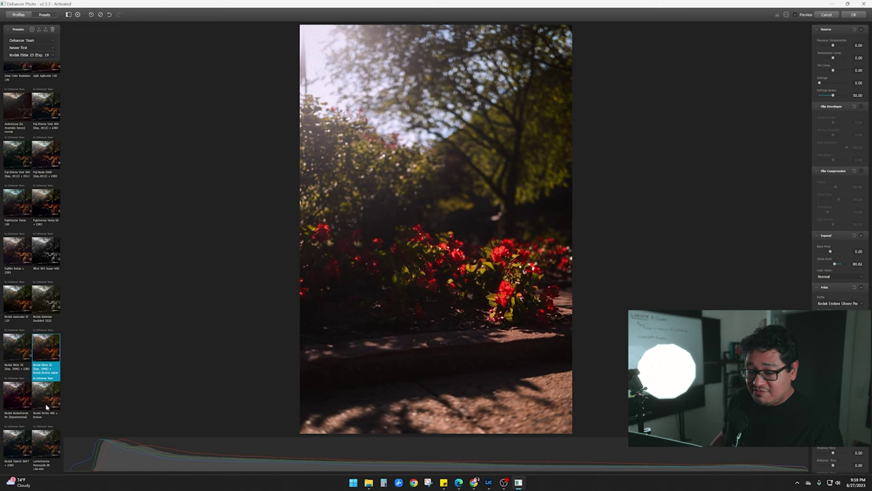
click(50, 403)
click(15, 401)
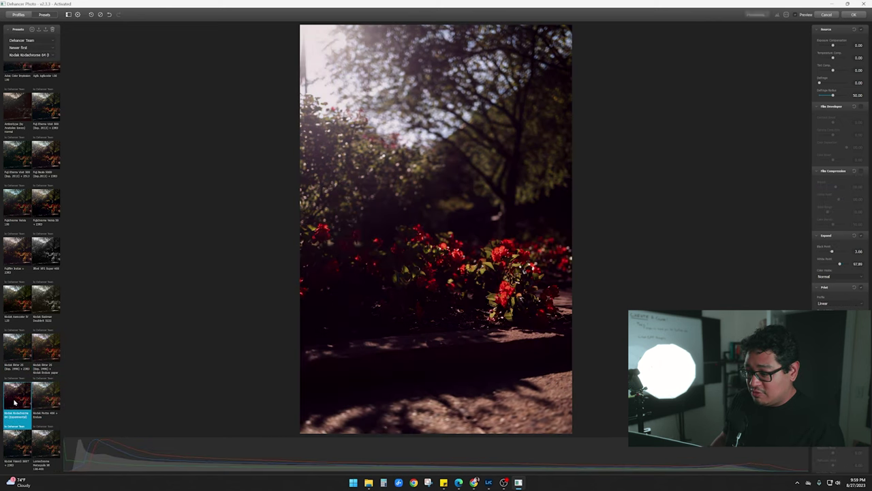
scroll(14, 402, down, 1)
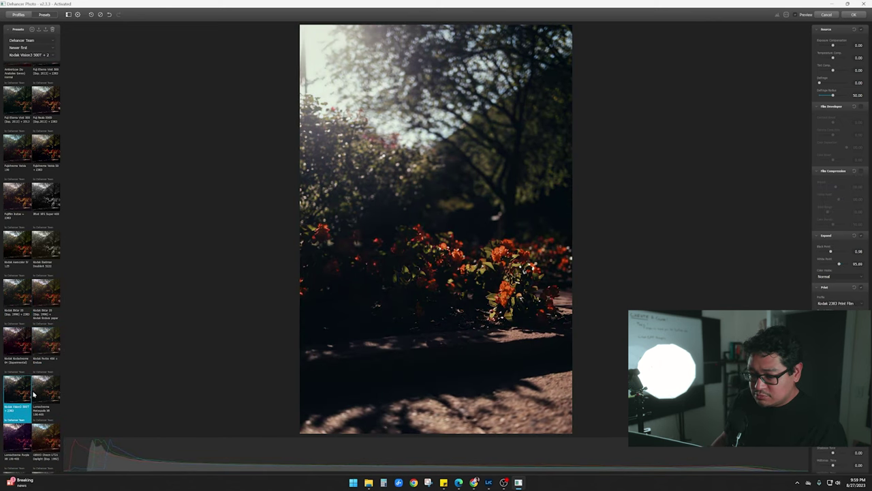
click(39, 396)
scroll(38, 396, down, 1)
click(25, 376)
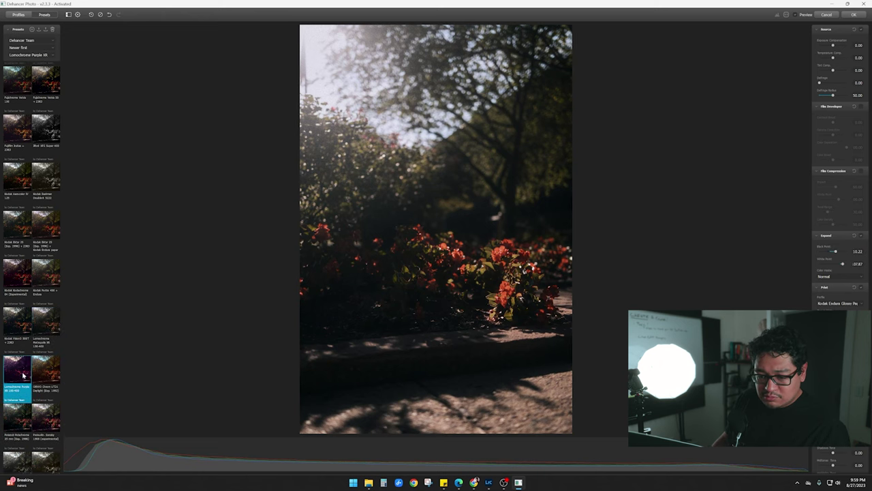
click(47, 373)
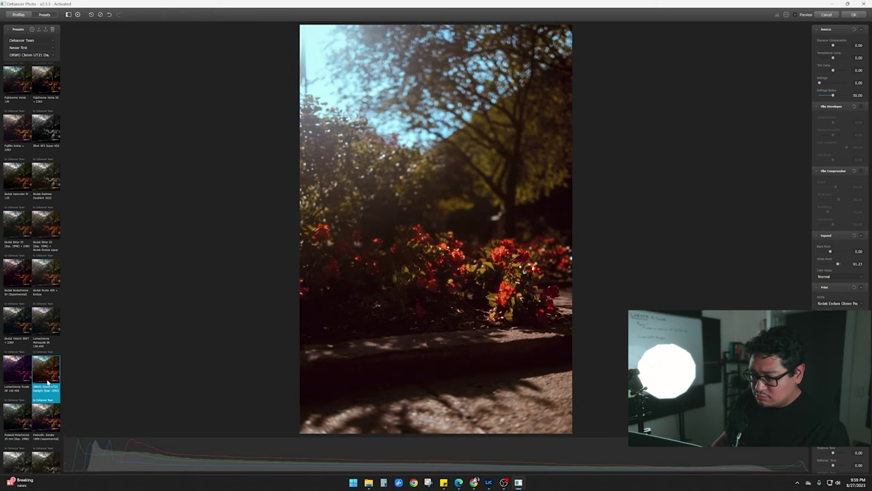
Try Polaroid Polachrome 35, then settle on the Prokudin-Gorskiy look and zoom the preview
scroll(46, 375, down, 1)
click(45, 391)
click(12, 392)
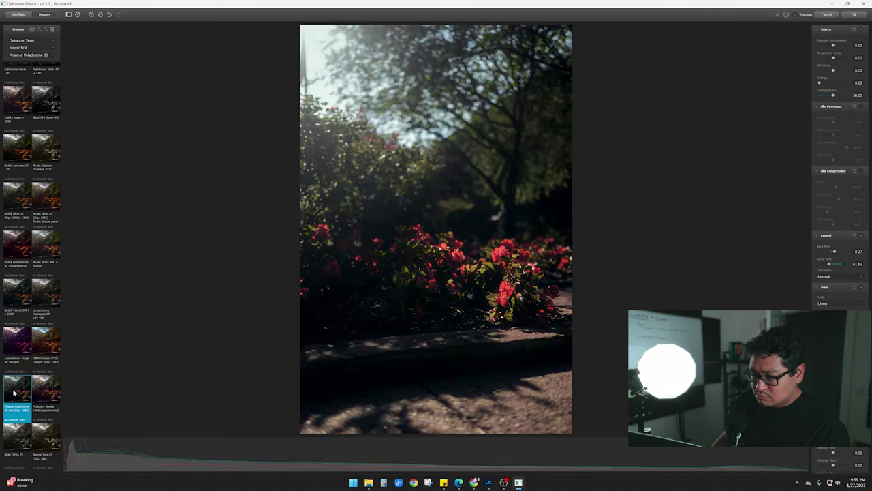
click(37, 397)
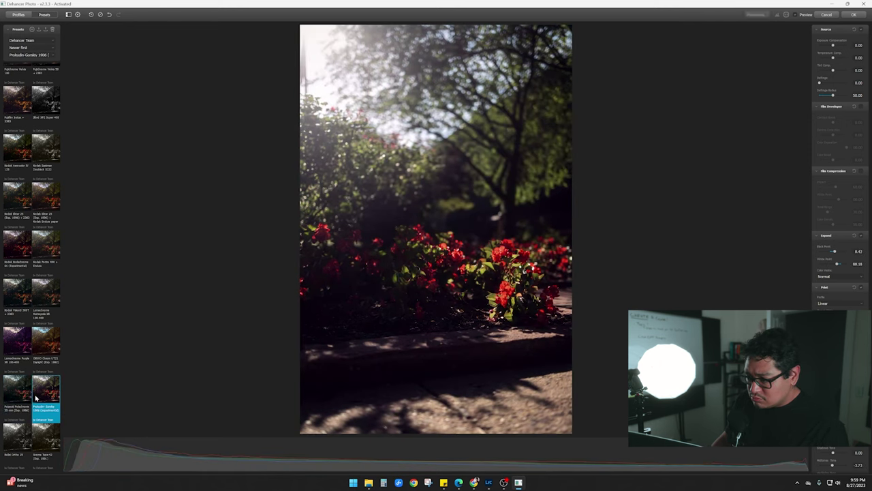
scroll(484, 296, up, 5)
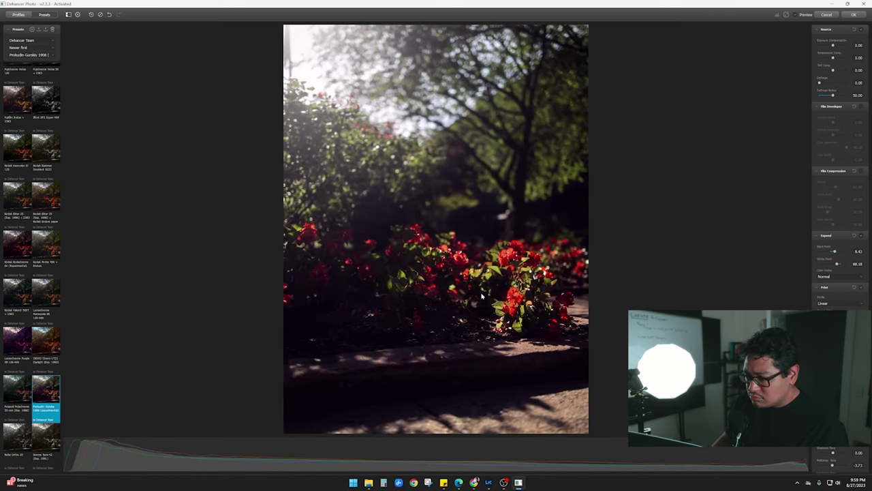
scroll(483, 295, down, 5)
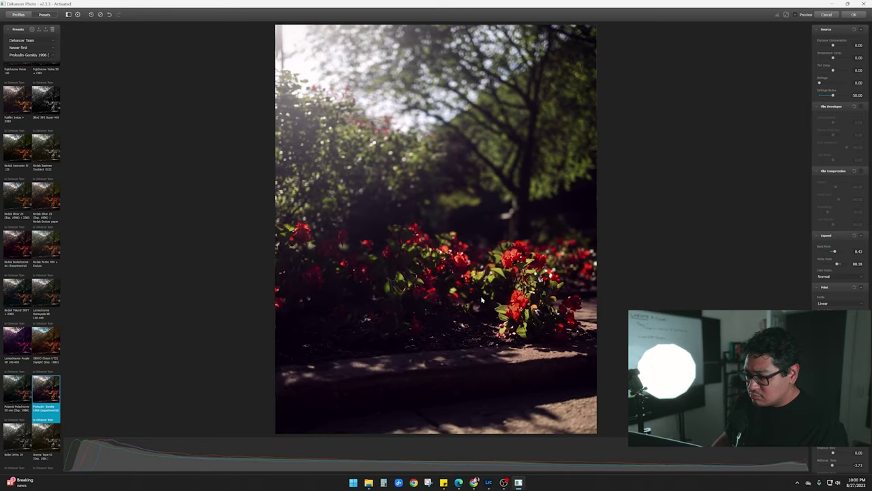
Return to Lightroom and open an adjusted copy of the tortoiseshell cat portrait in Dehancer
click(856, 15)
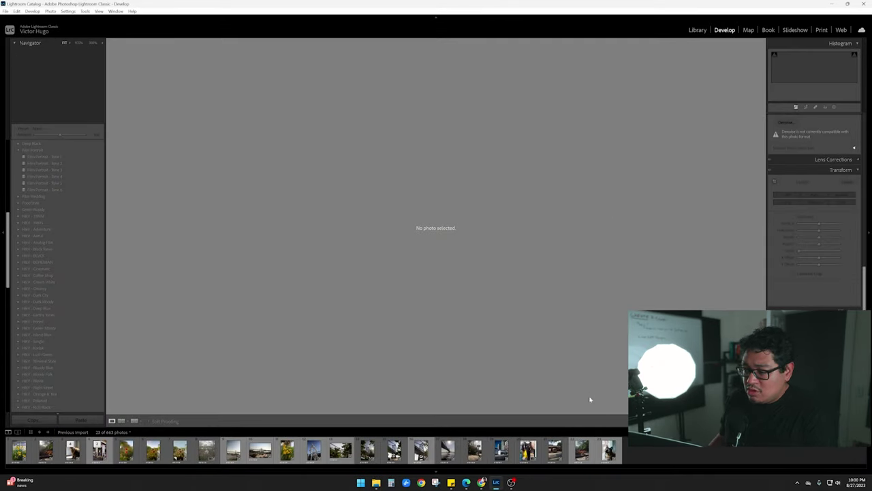
click(610, 450)
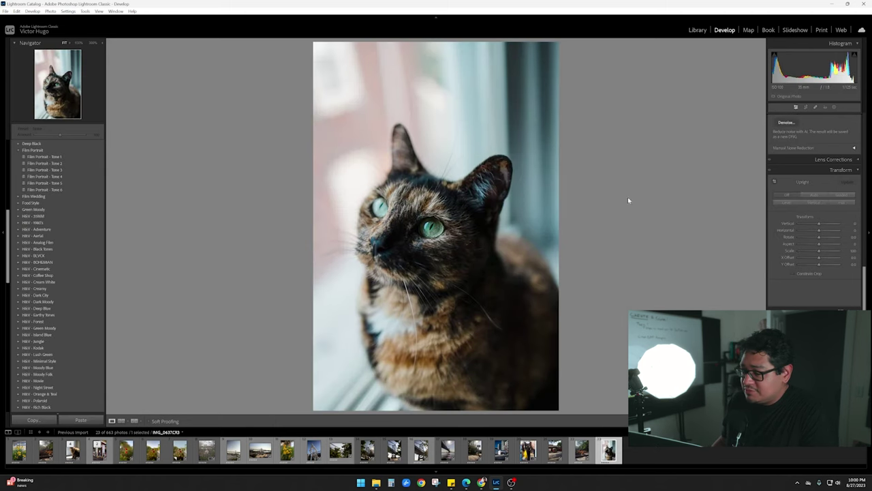
right_click(607, 450)
mouse_move(641, 289)
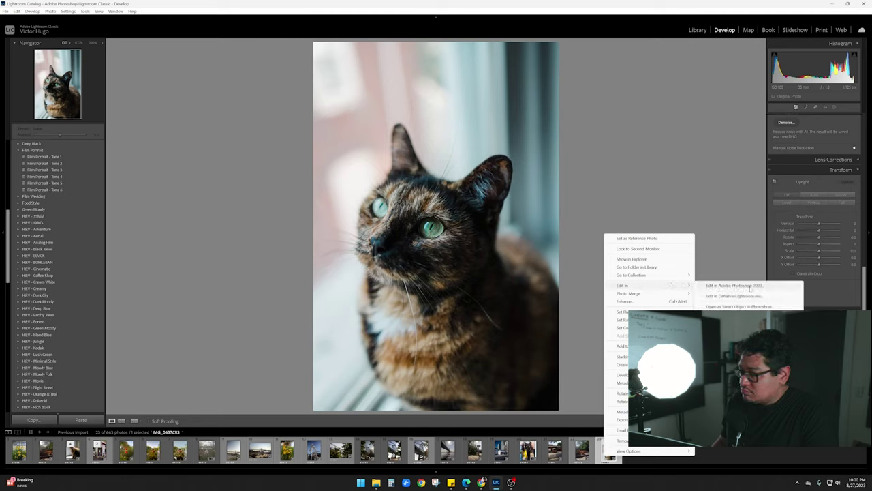
click(746, 295)
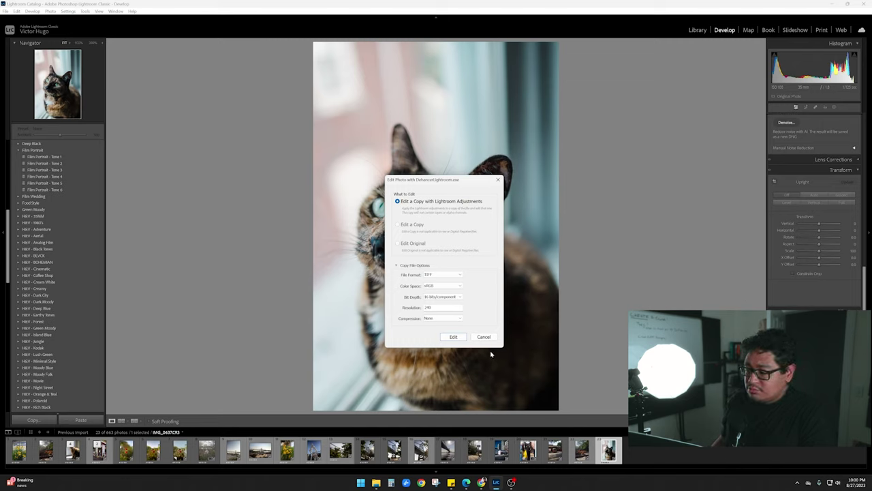
click(453, 336)
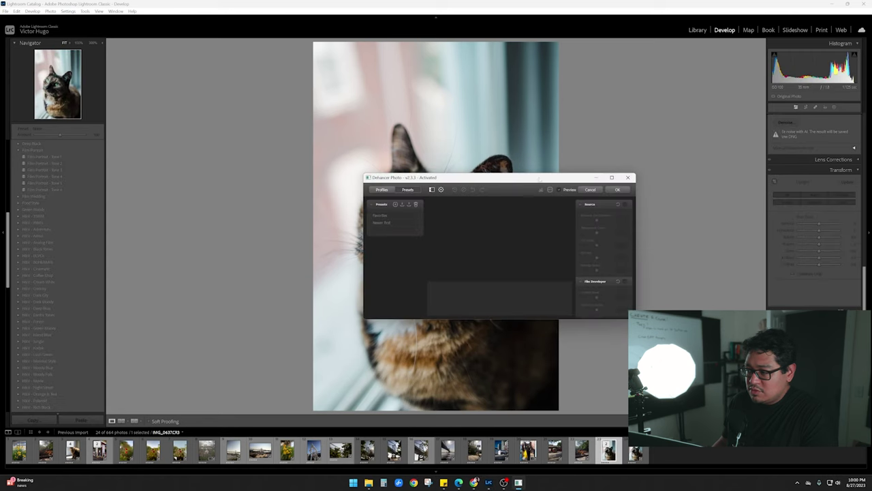
Maximize Dehancer and try Adox Color Implosion, Agfacolor, Ambrotype, both Eterna Vivid 500 variants and Reala 500D
click(612, 178)
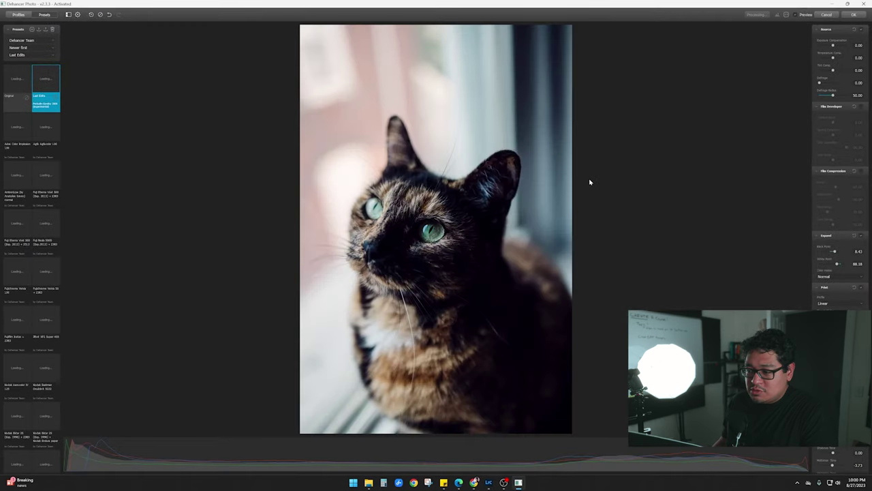
click(12, 133)
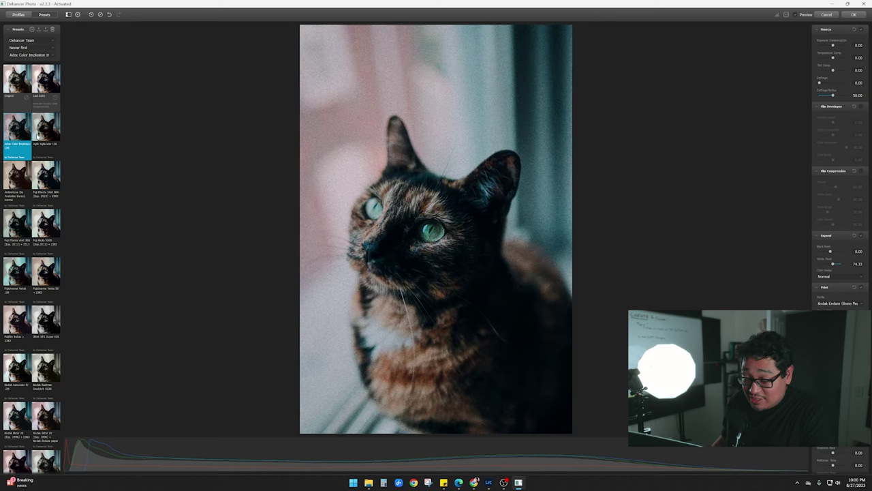
click(38, 136)
click(20, 175)
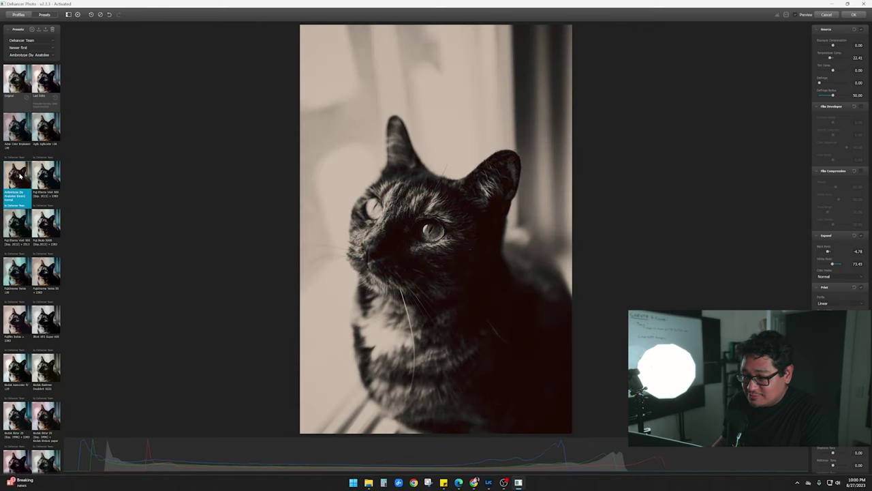
click(59, 179)
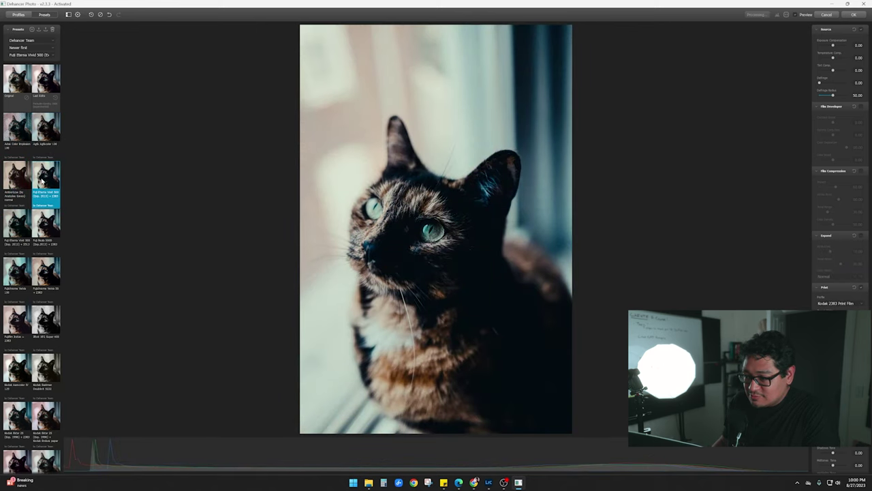
click(20, 221)
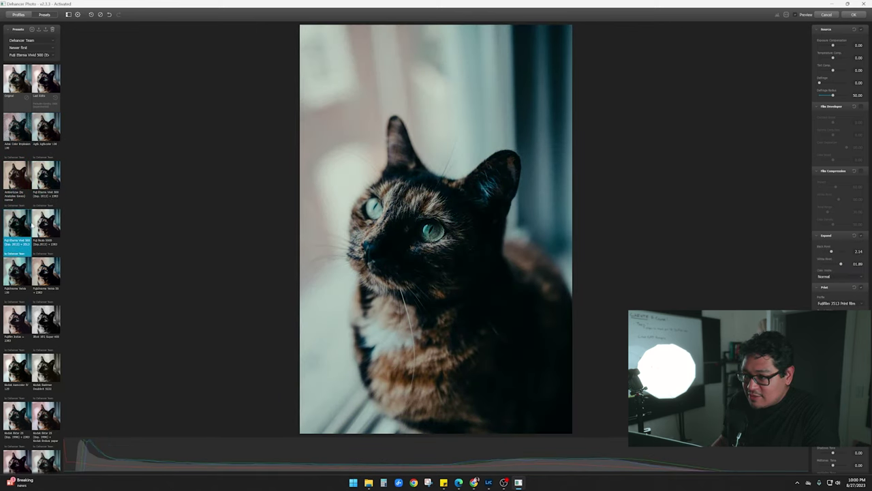
click(46, 224)
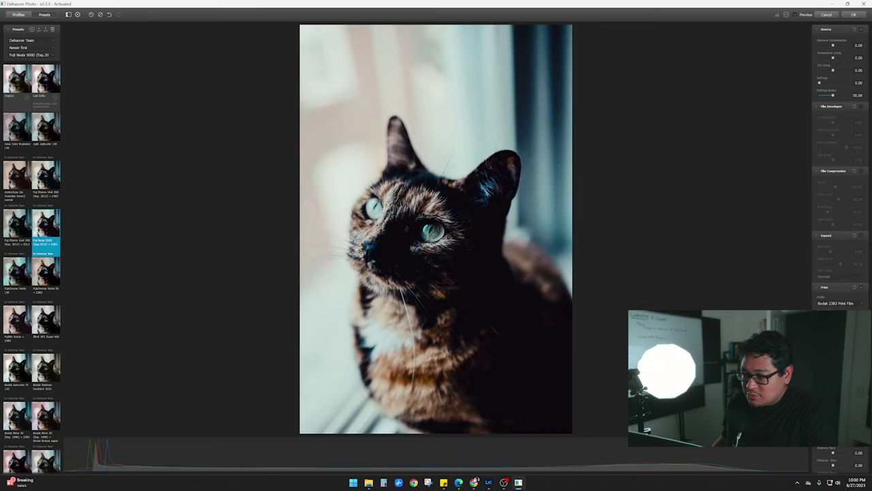
Try Velvia 100, Velvia 50 + 2383, Instax + 2383, Ilford XP2, Aerocolor IV 125, ending on Eastman Double-X
click(19, 274)
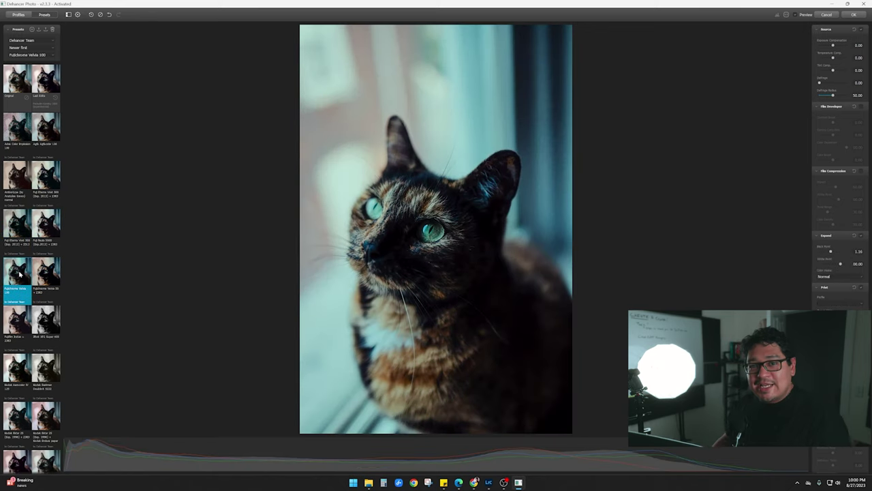
click(46, 273)
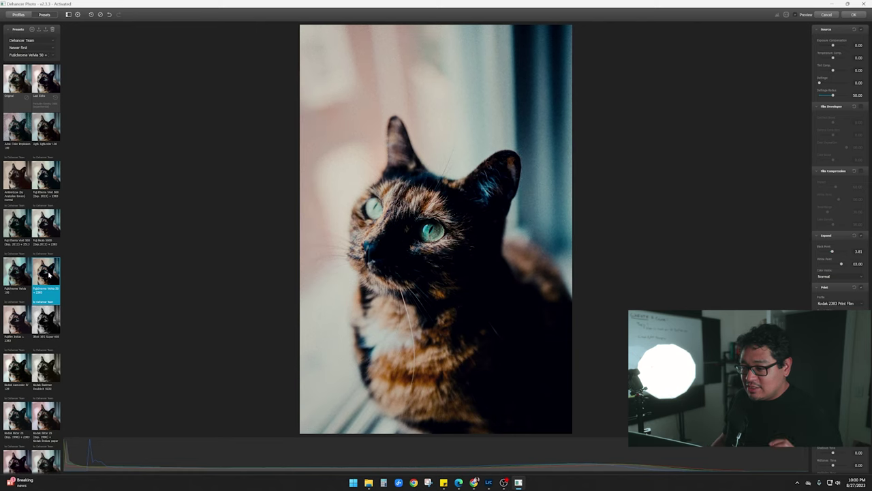
click(19, 325)
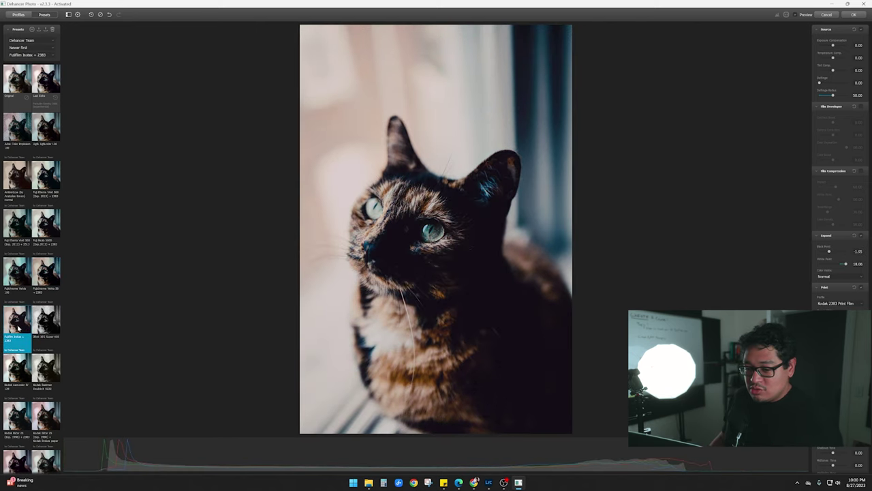
click(44, 327)
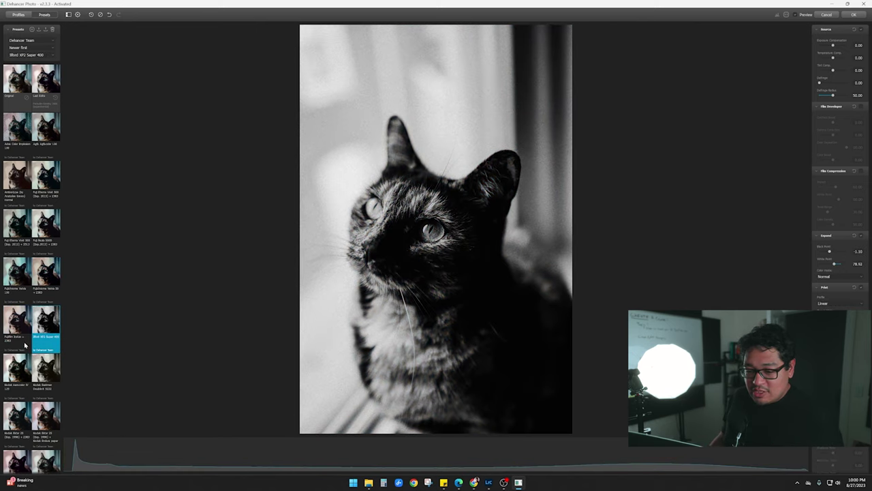
click(11, 373)
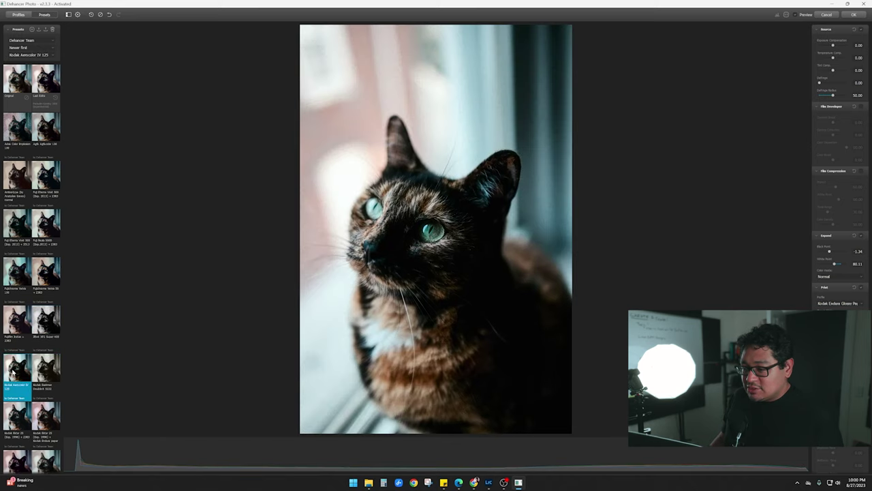
click(42, 376)
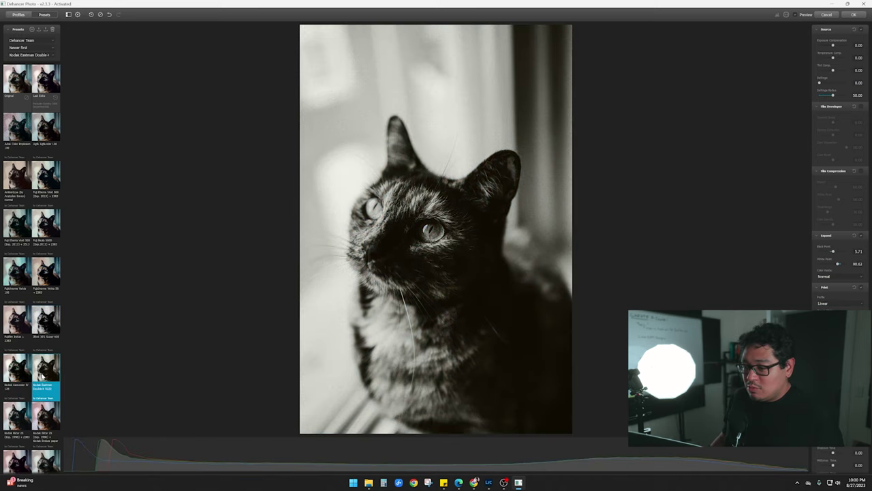
Try both Kodak Ektar 25 variants, Kodachrome 64 and Portra 400 + Endura on the cat photo
scroll(42, 376, down, 1)
click(14, 379)
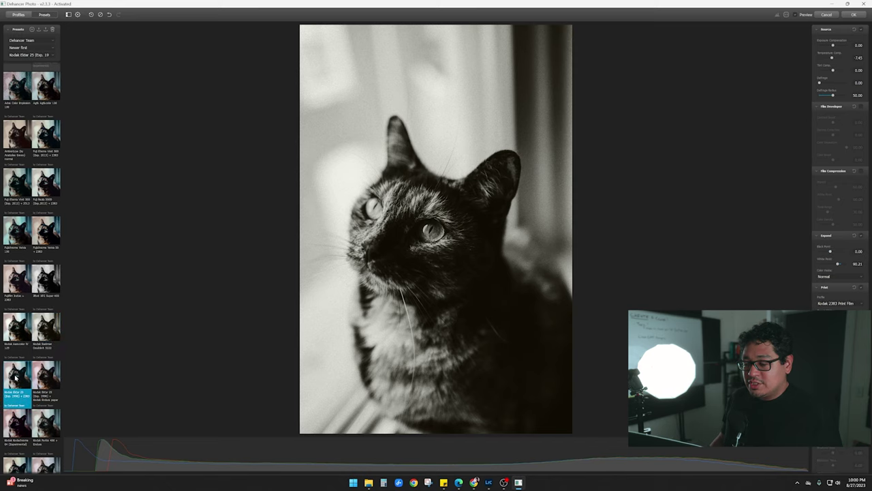
click(39, 377)
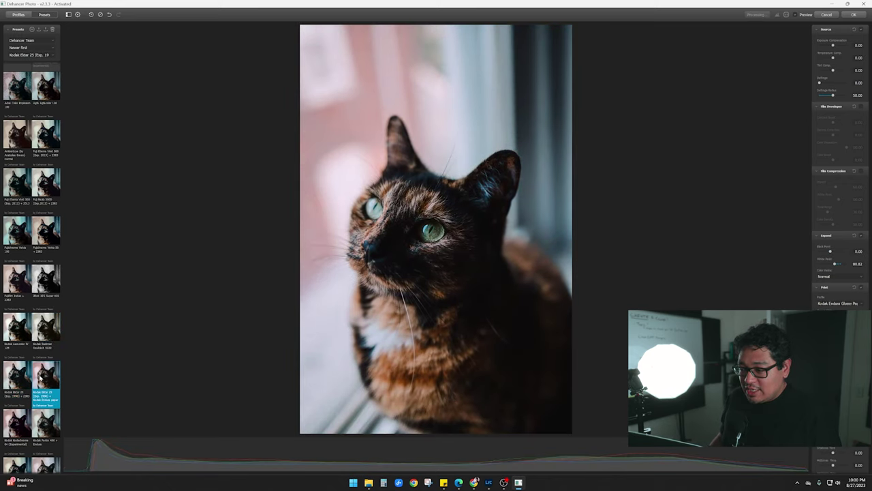
scroll(40, 377, down, 2)
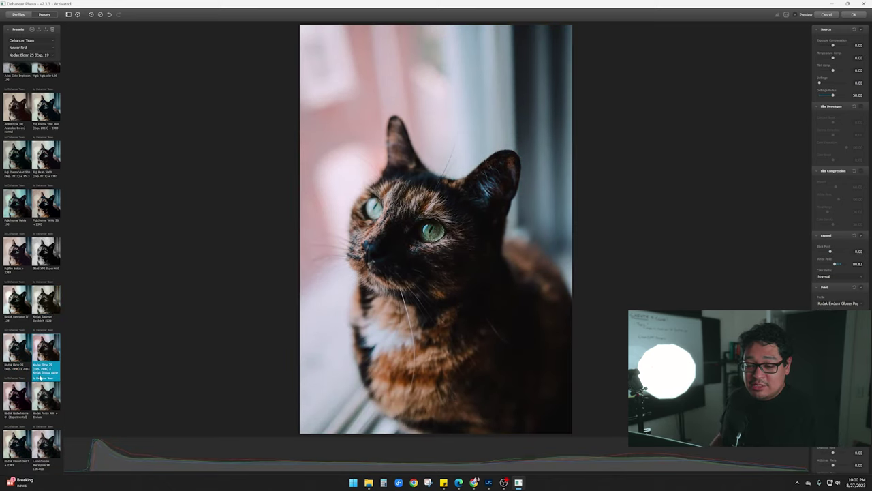
click(19, 347)
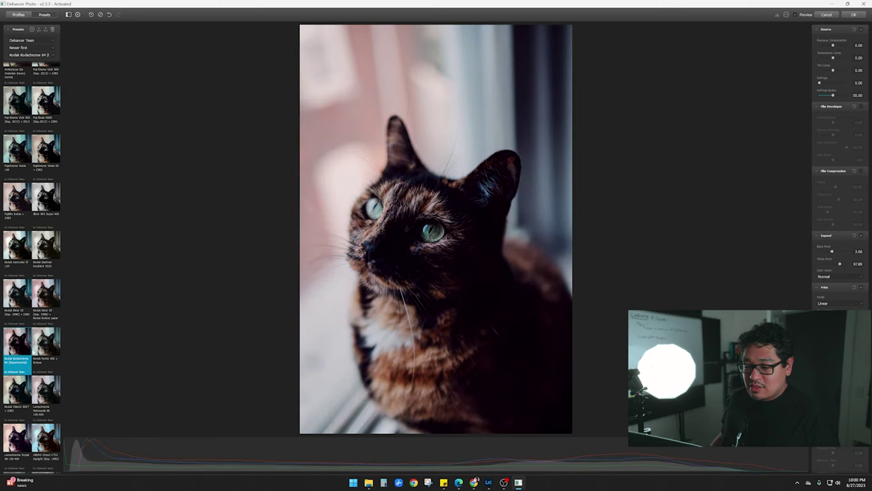
click(42, 348)
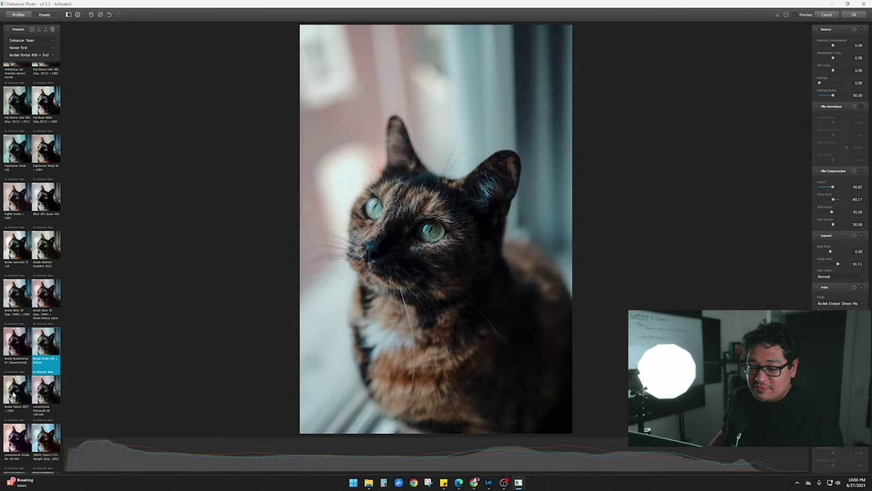
Preview Vision3 500T, Lomochrome Metropolis, ORWO Chrom UT21, Lomochrome Purple, Polachrome and Gorskiy looks
scroll(12, 394, down, 1)
click(11, 361)
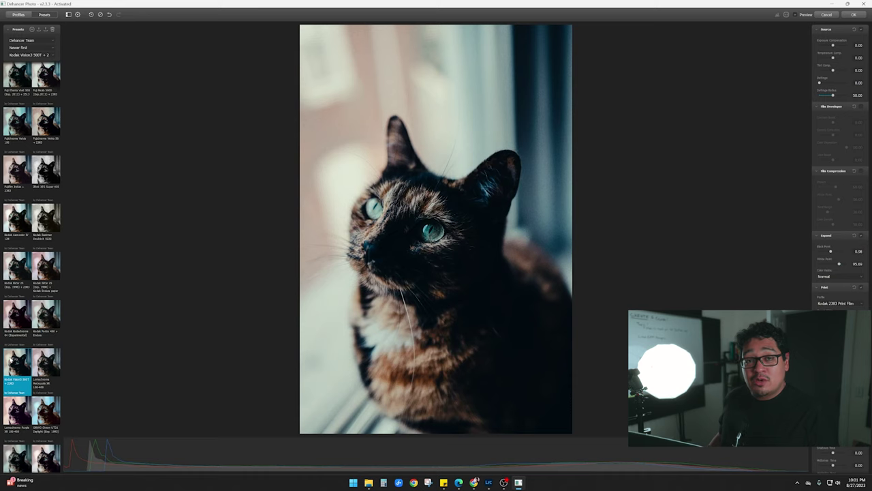
click(45, 361)
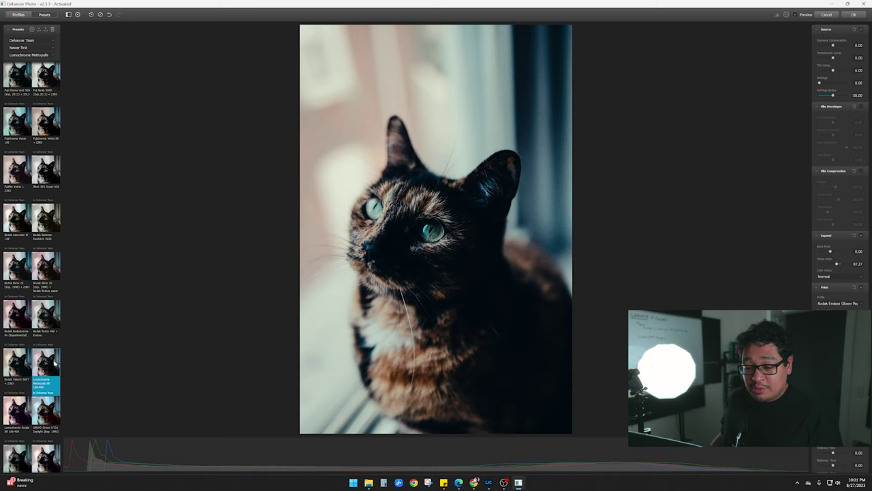
click(47, 412)
click(19, 412)
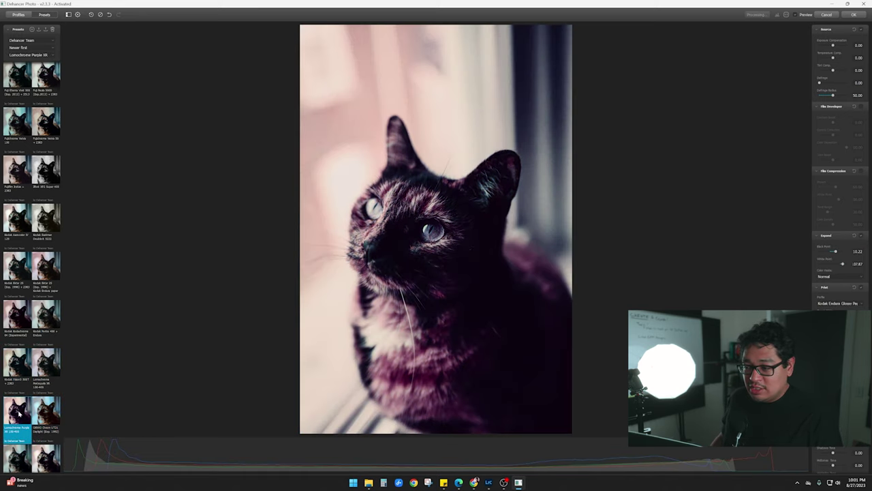
scroll(19, 409, down, 2)
click(46, 363)
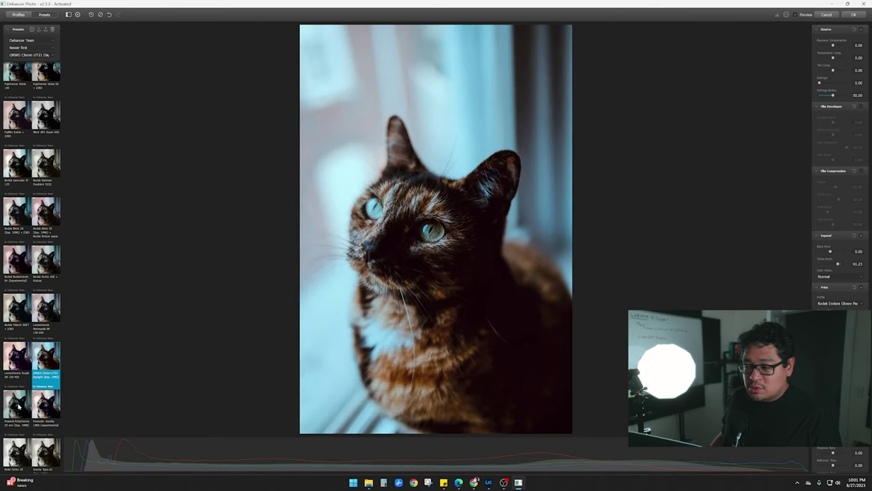
click(19, 407)
click(44, 409)
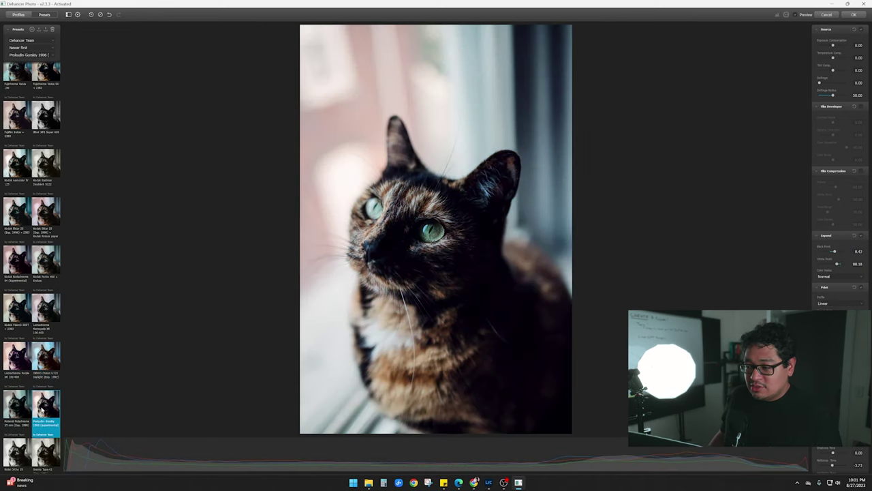
Try Ilford Ortho, Svema Type-42, Velvia 100, Reala 500D and Eterna Vivid variants, finishing on Adox Color Implosion
scroll(42, 409, down, 1)
click(14, 440)
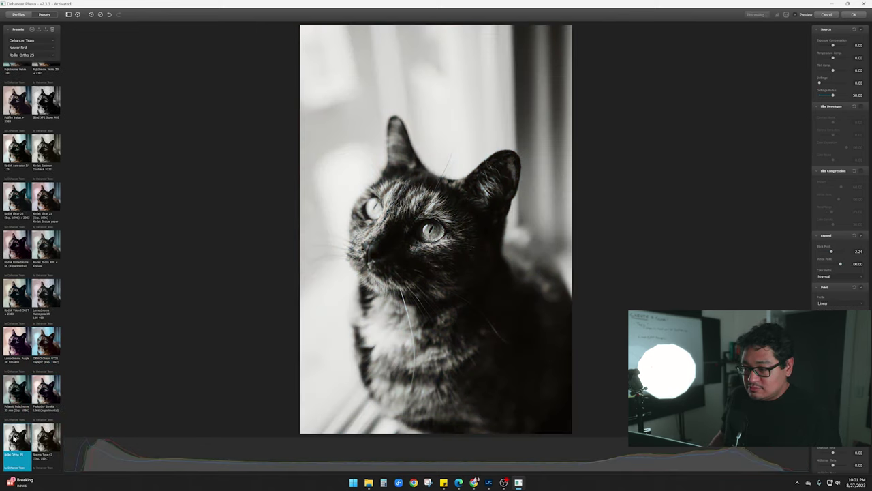
click(48, 438)
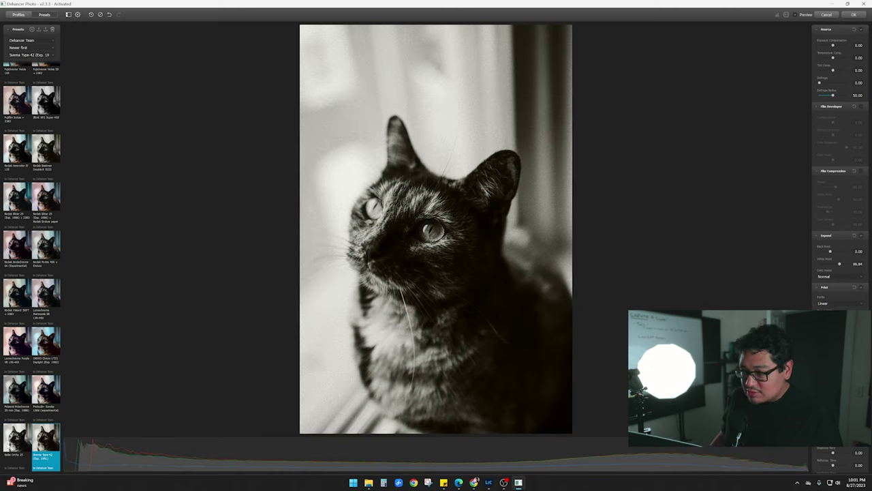
scroll(30, 316, up, 3)
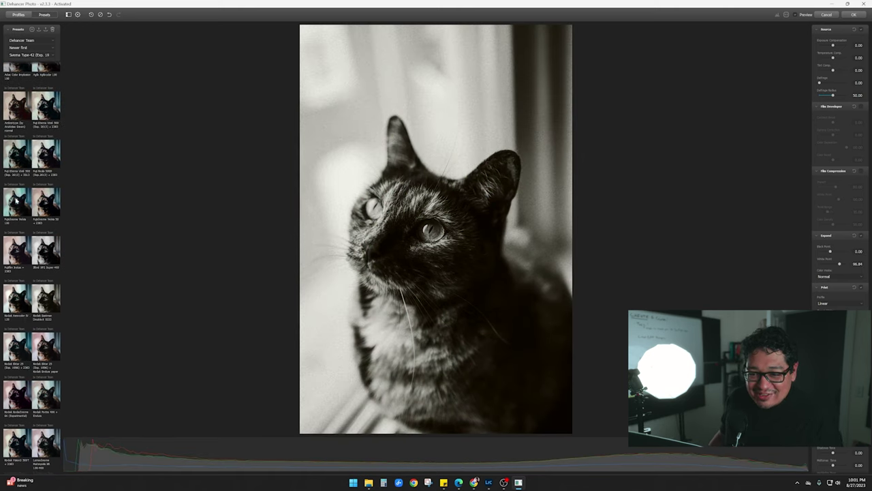
click(16, 200)
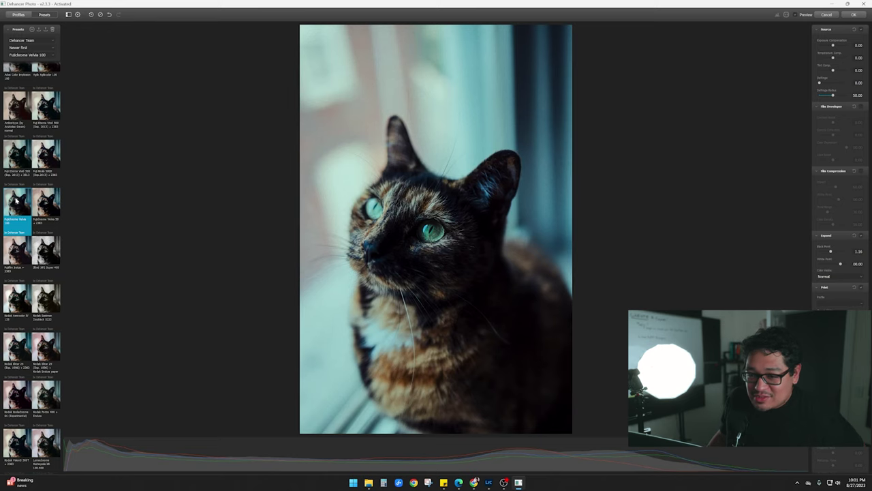
click(46, 158)
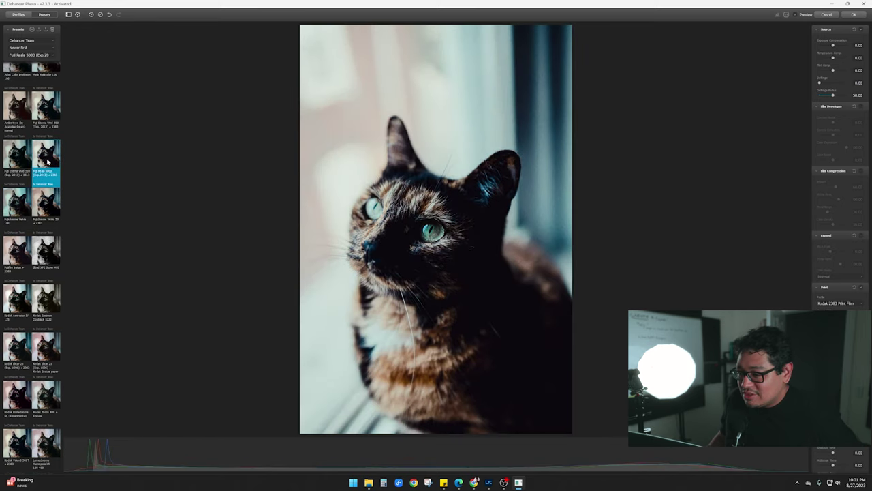
click(16, 162)
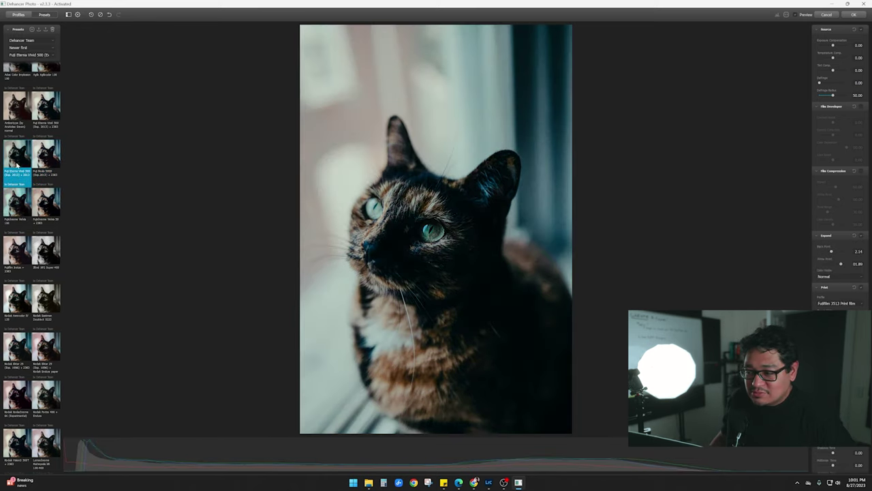
click(48, 118)
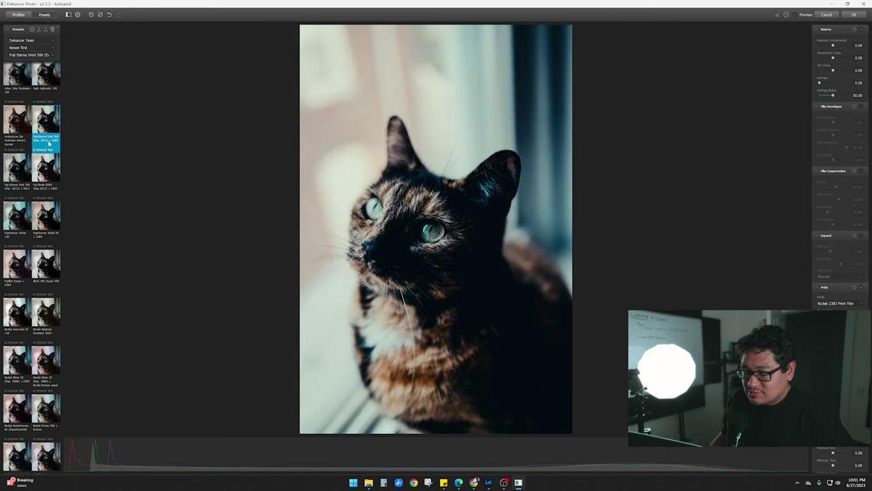
click(26, 134)
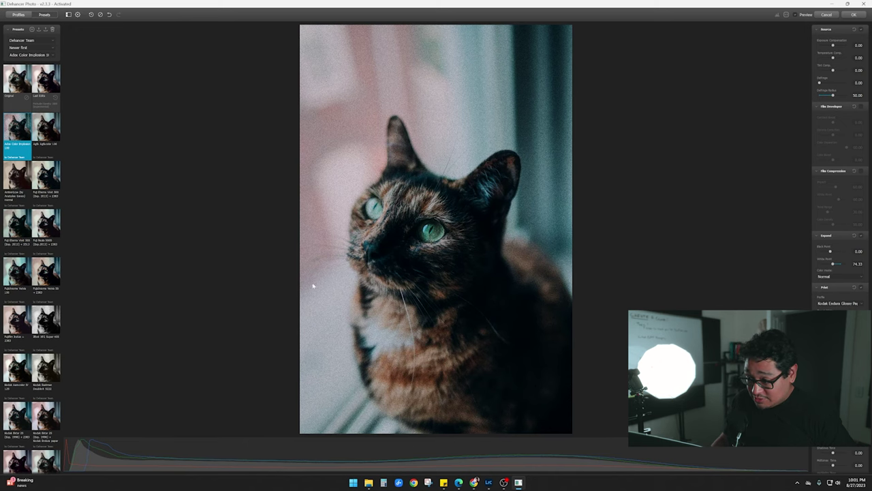
Zoom the preview in and back out to inspect grain on the Adox Color Implosion cat portrait
scroll(432, 234, up, 3)
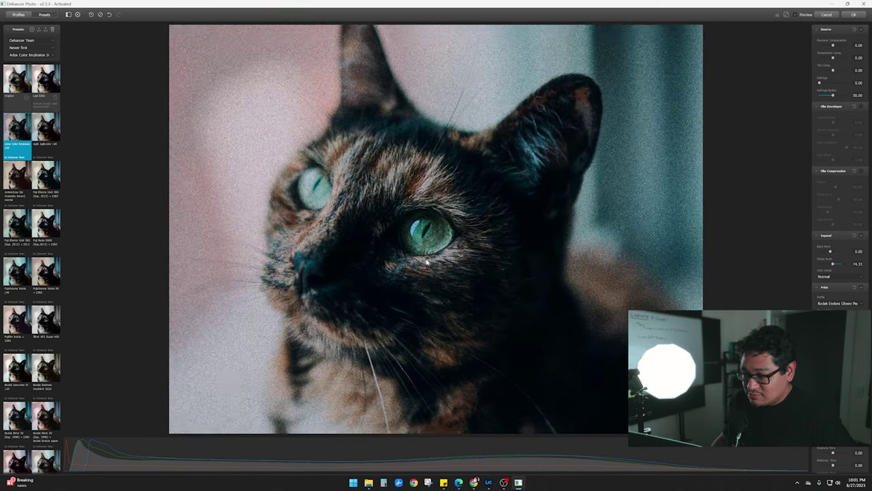
scroll(426, 262, down, 1)
scroll(427, 262, down, 2)
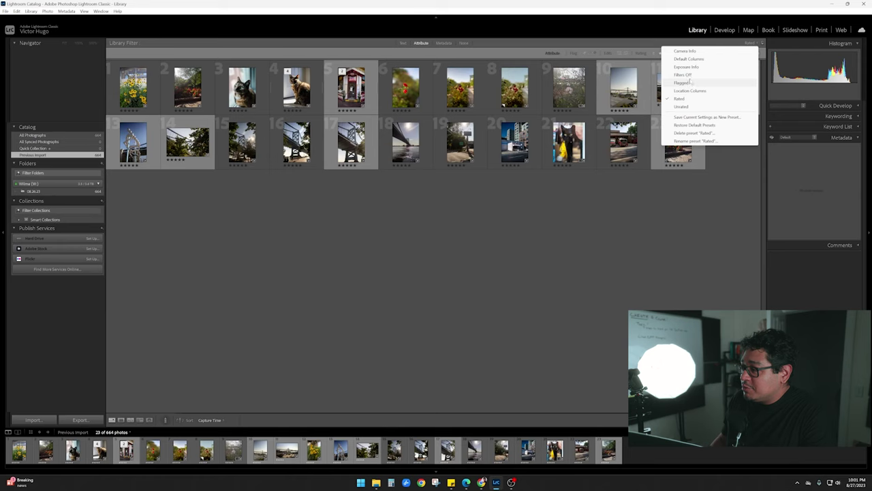
Filter the Library to rated photos and open the first one in loupe view
click(692, 82)
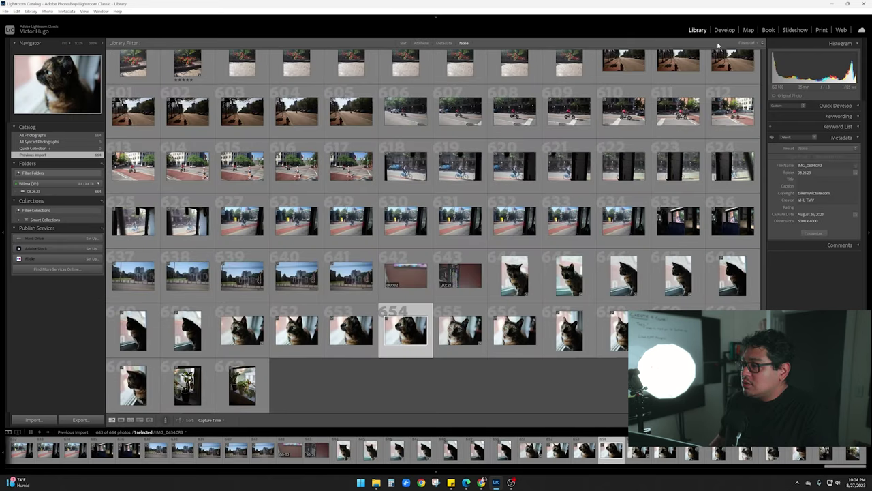
click(747, 43)
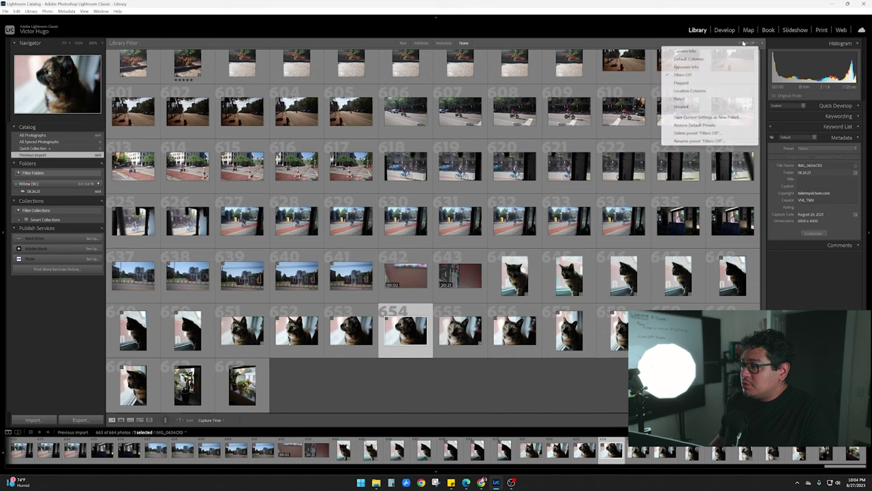
click(680, 99)
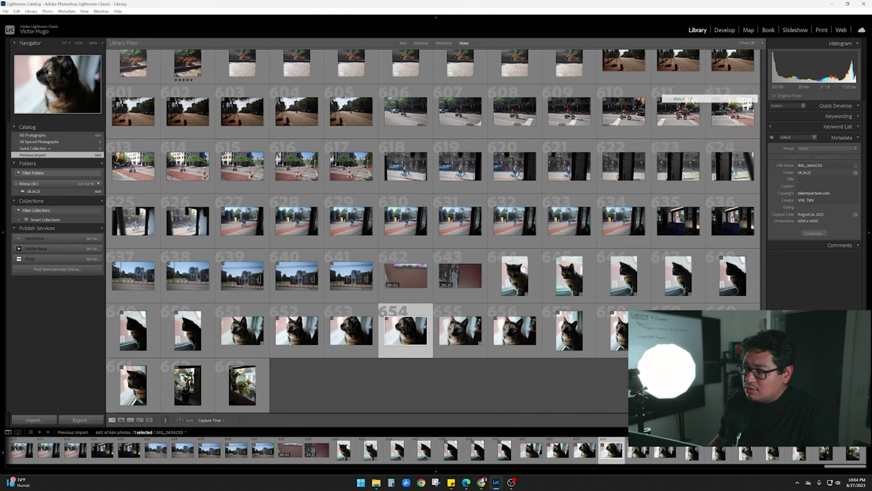
double_click(141, 97)
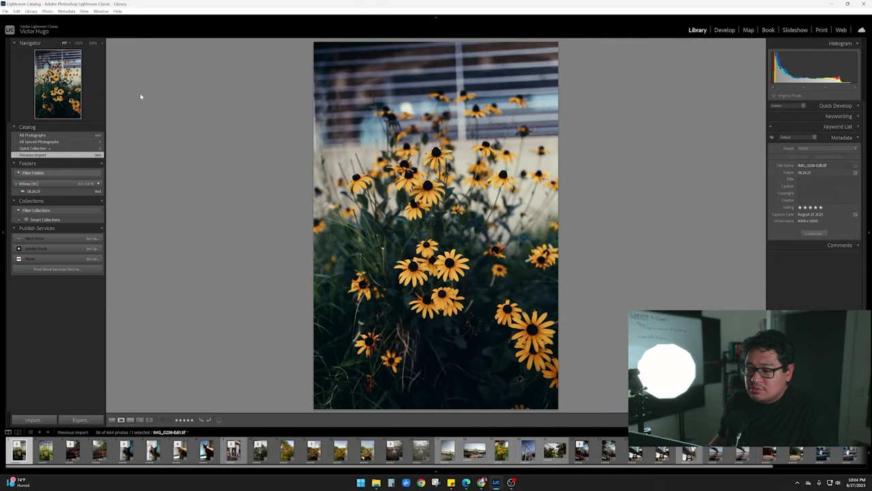
Flip between the film-edited and original yellow flower photos, then move to the edited red flower-bed copy
key(Right)
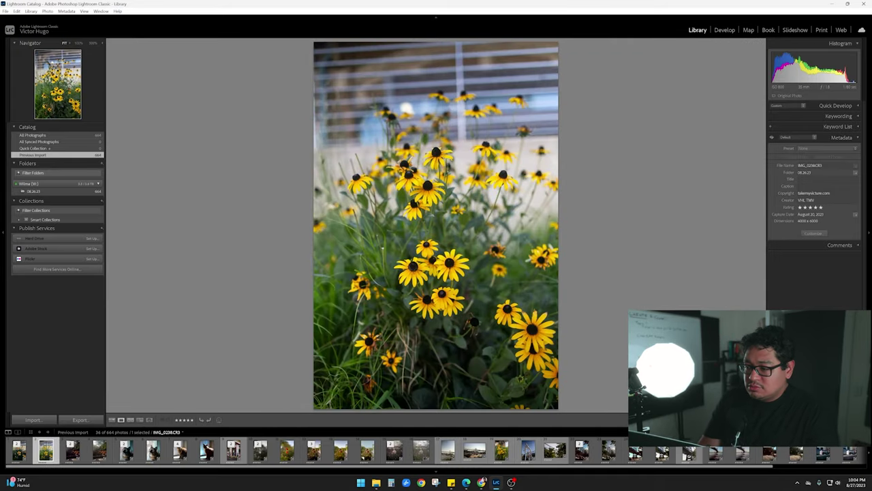
key(Left)
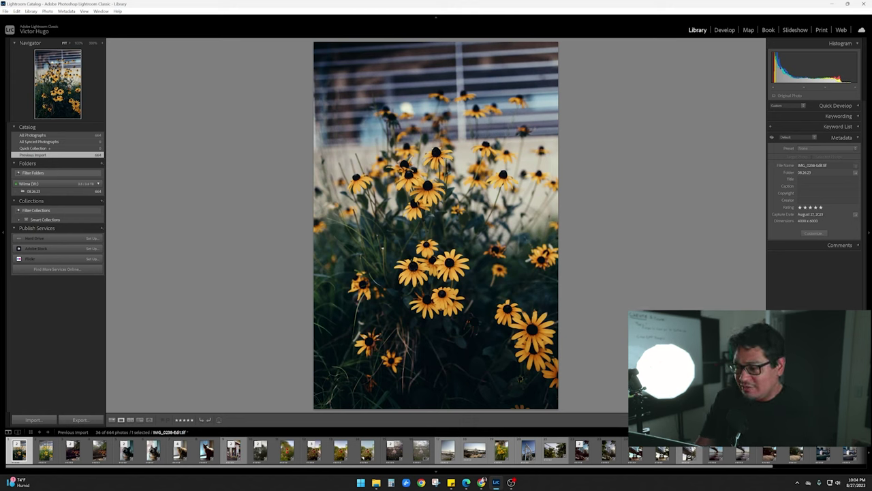
key(Right)
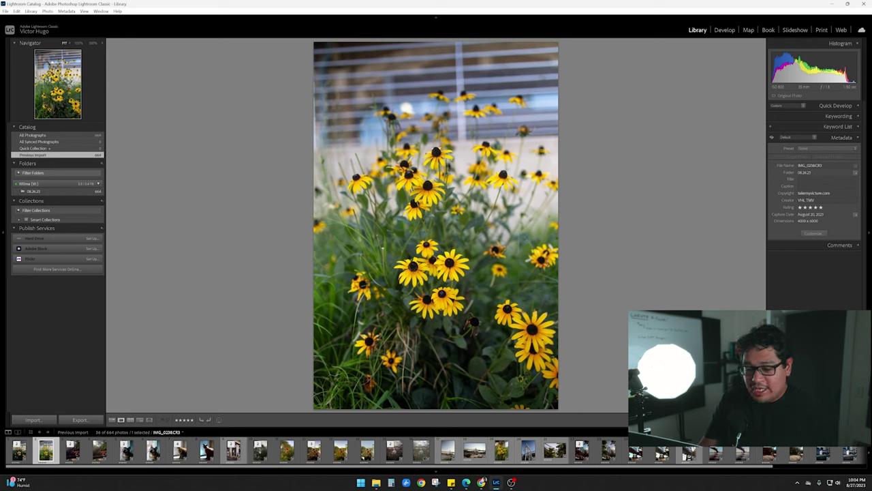
key(Left)
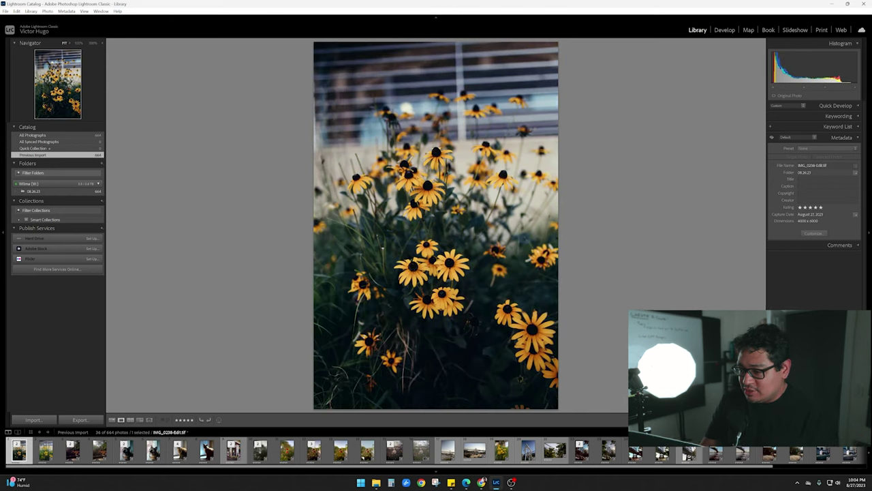
key(Right)
key(Right)
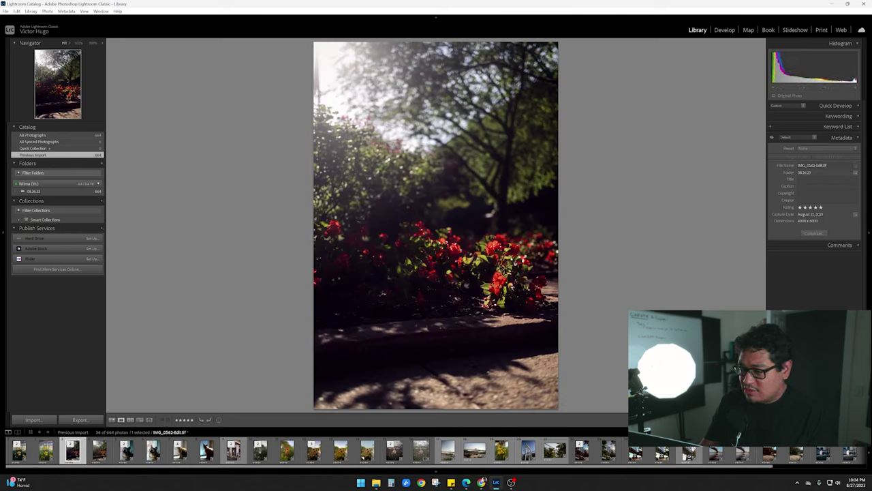
Flip between the edited red flower-bed photo and its original several times
key(Right)
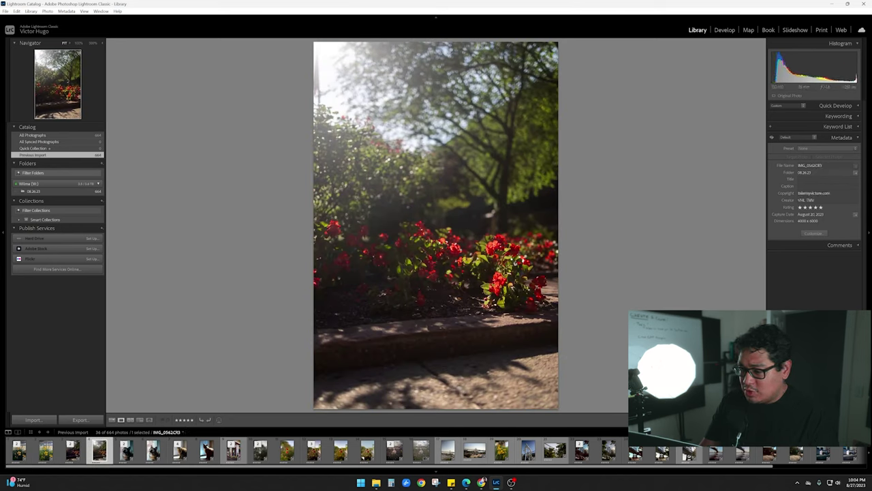
key(Left)
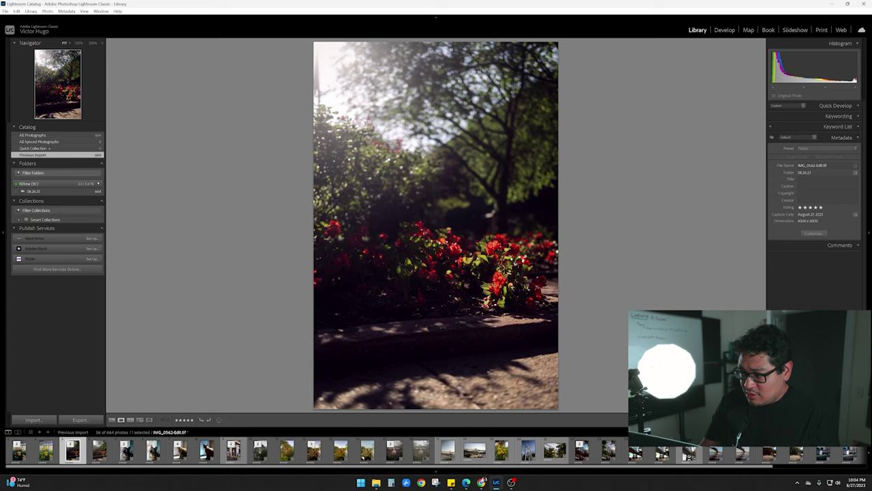
key(Right)
key(Left)
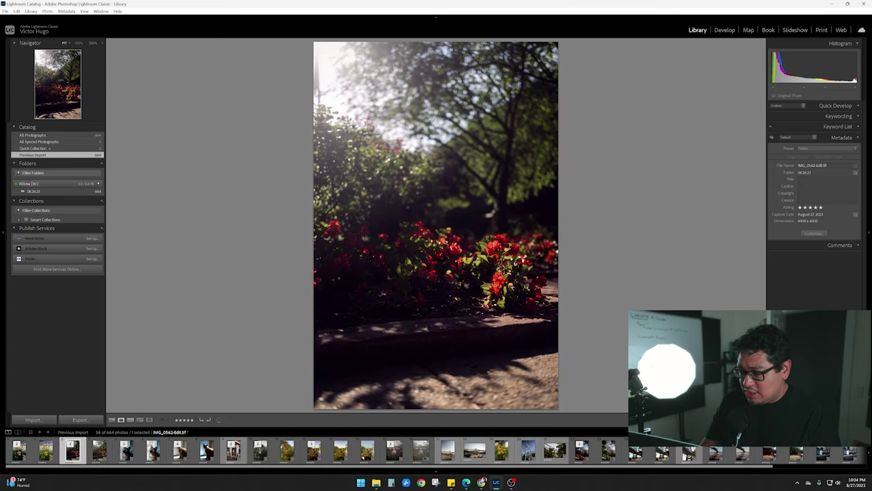
key(Right)
key(Right)
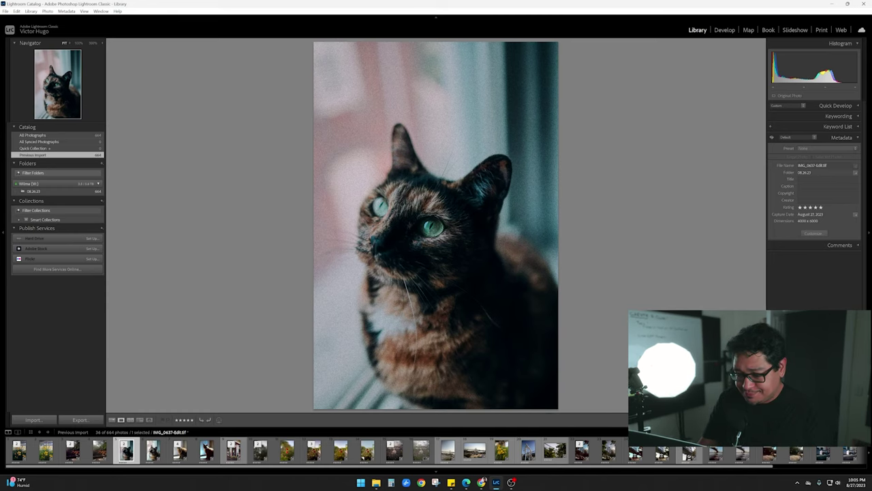
Compare the window cat edit with its original, then advance to the sunlit cat edit
click(153, 449)
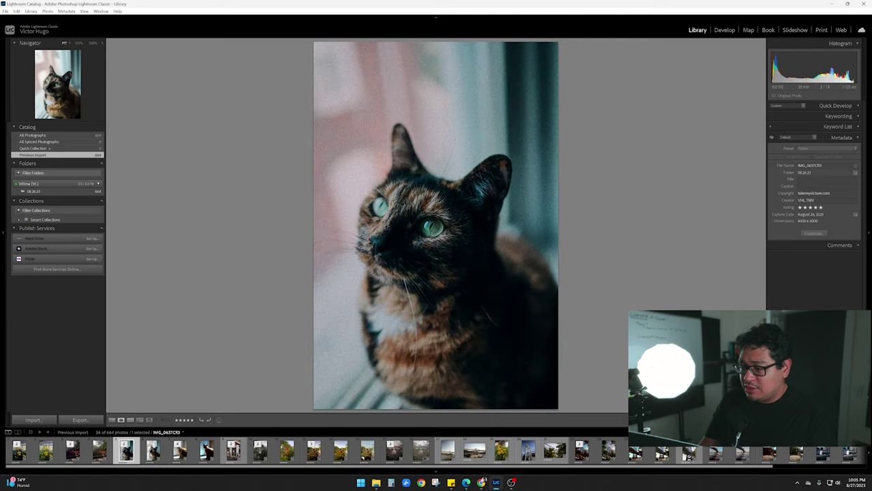
key(Left)
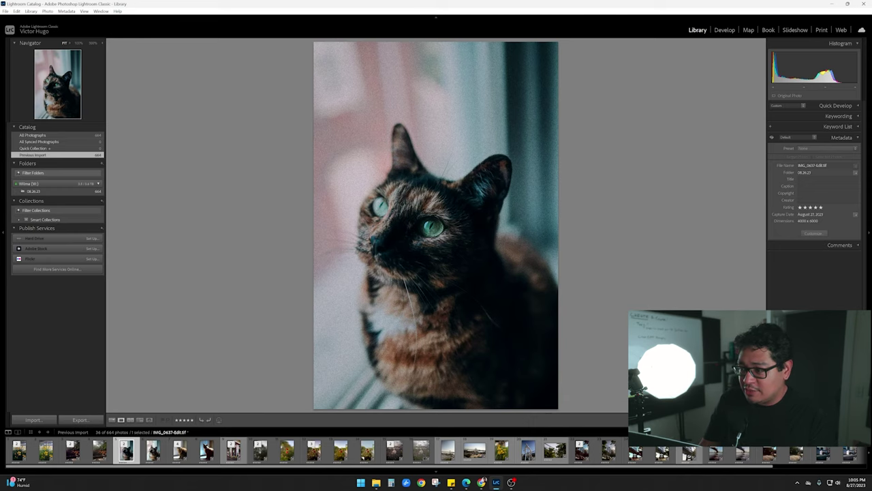
key(Right)
key(Right)
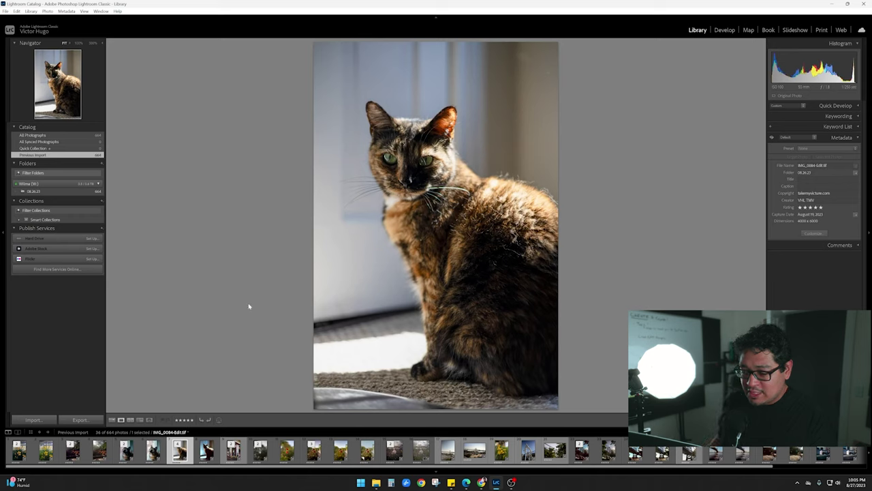
Step past the darker cat version and compare the sepia rose edit with its colour original
key(Right)
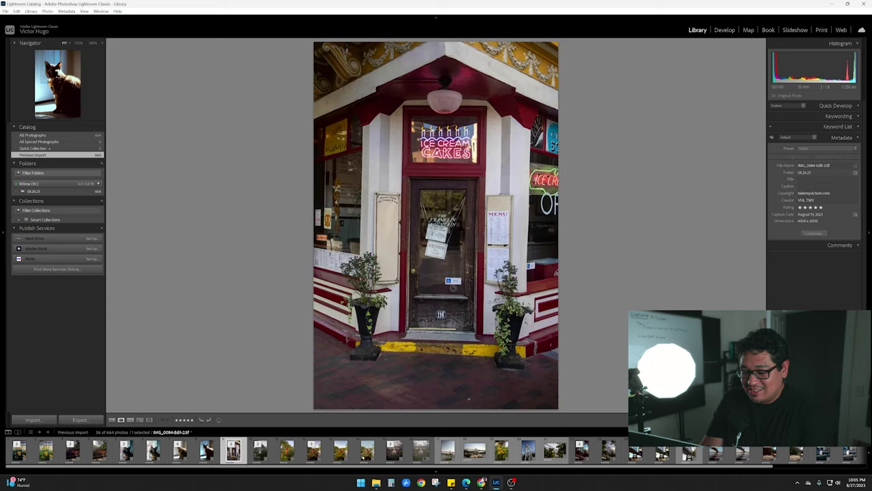
key(Right)
key(Right)
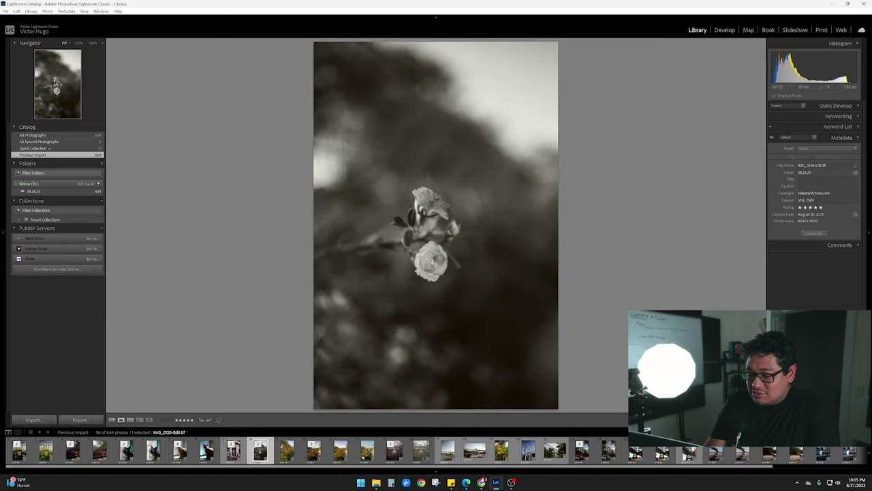
key(Left)
key(Right)
key(Left)
key(Right)
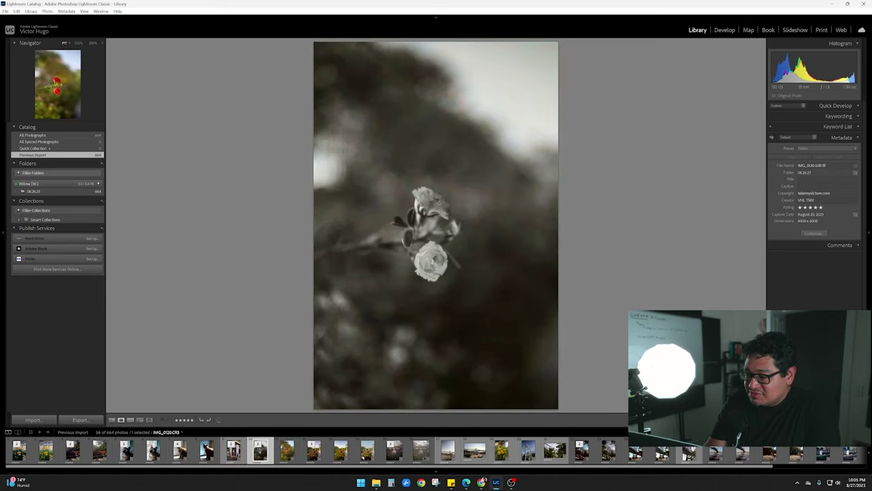
key(Right)
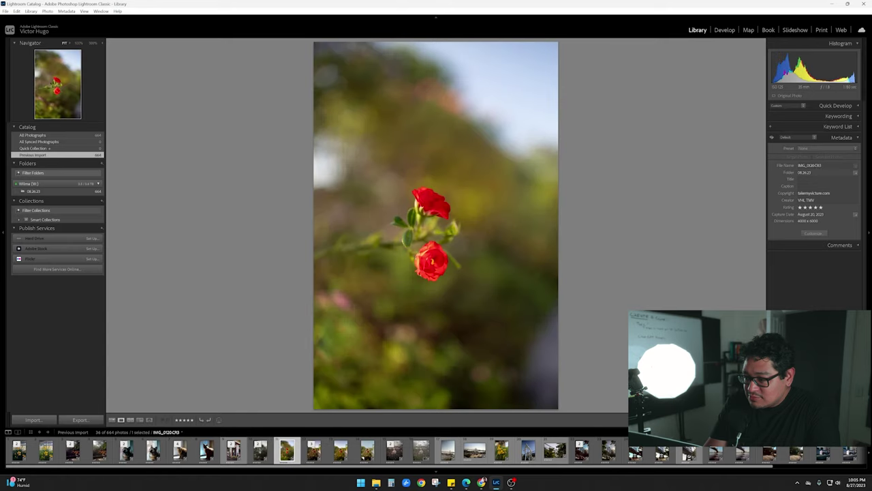
key(Left)
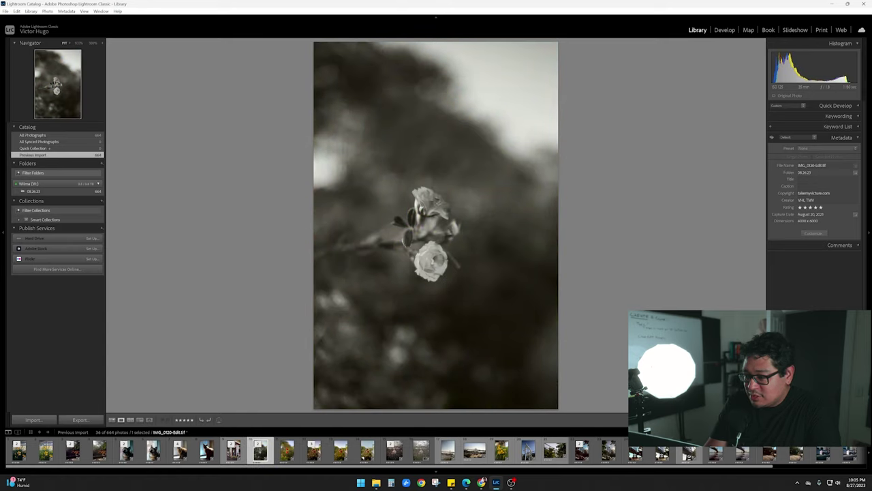
Compare IMG_0127-Edit.tif of the red roses with IMG_0127.CR3 and its Copy 1
key(Right)
key(Right)
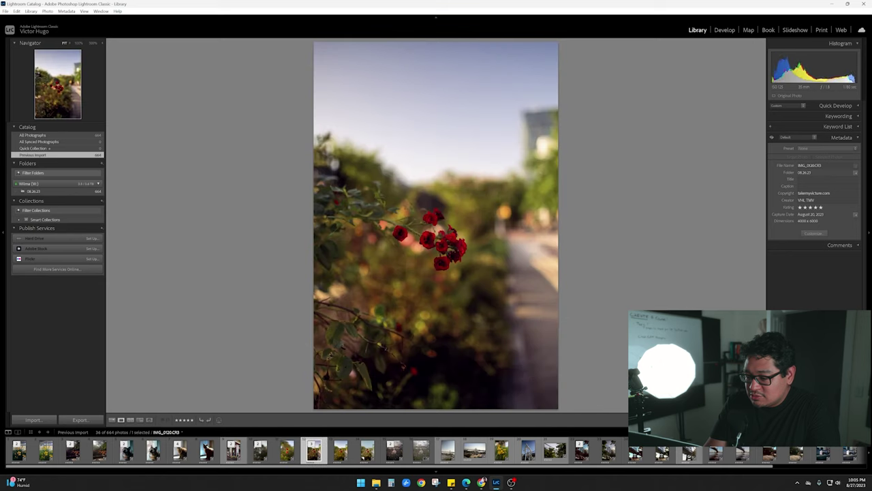
key(Right)
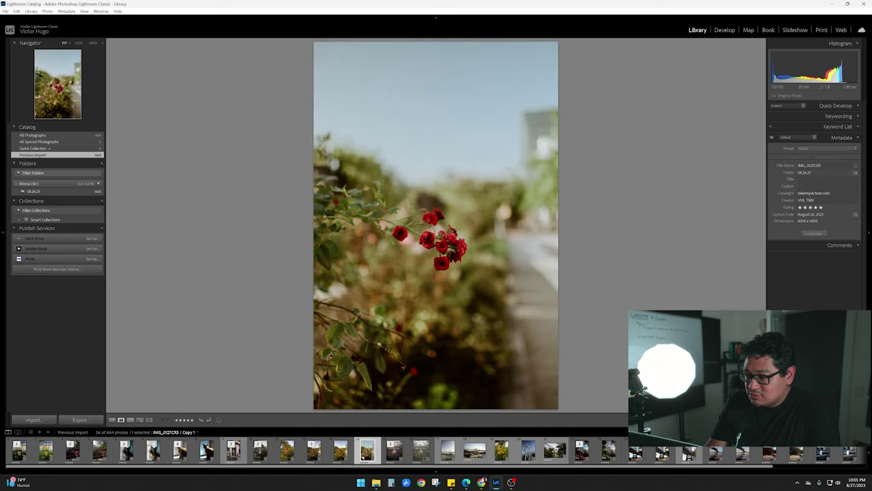
key(Left)
key(Right)
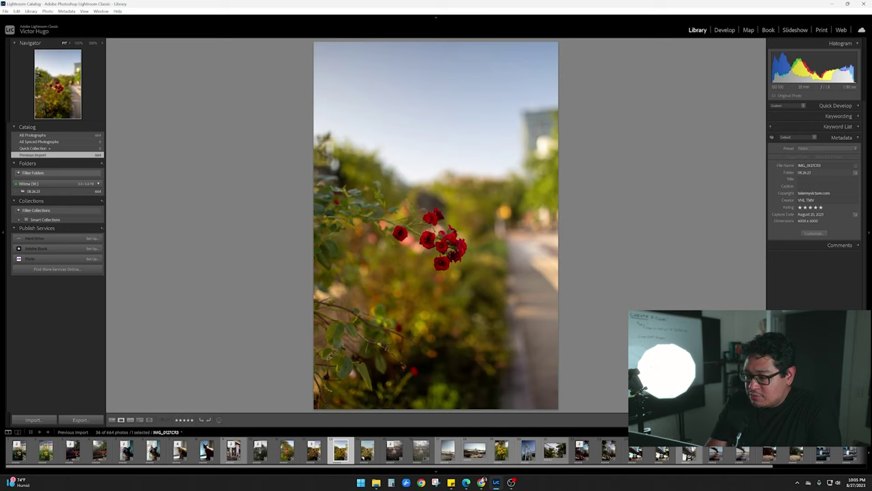
key(Left)
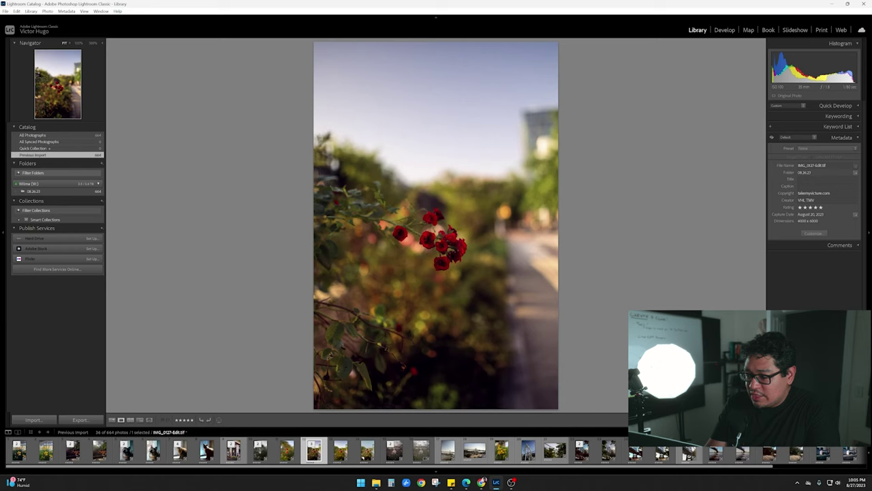
key(Right)
key(Right)
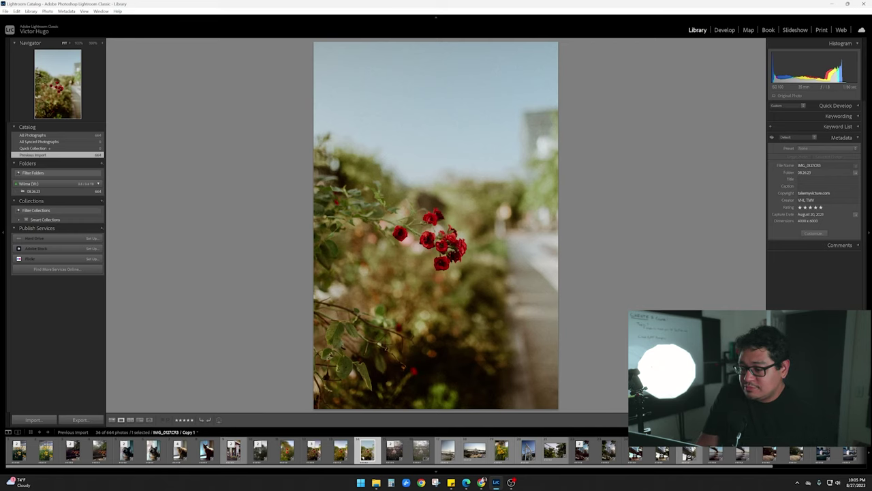
key(Left)
key(Right)
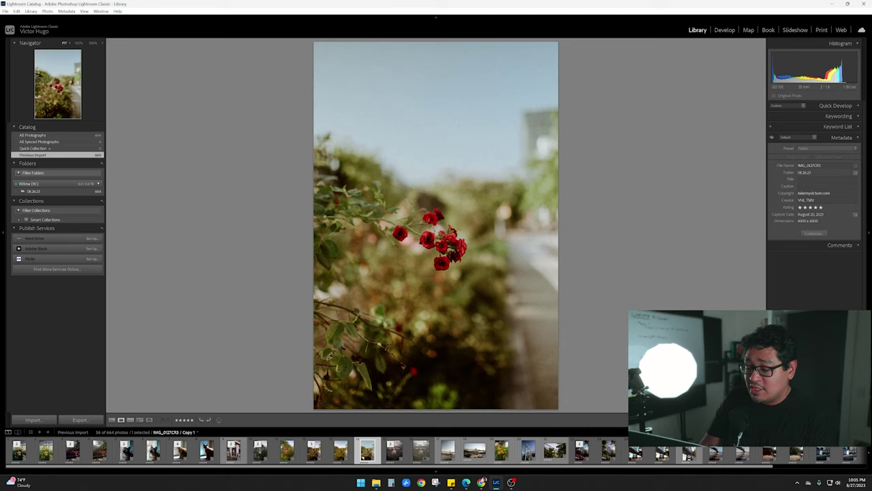
Compare the pink rose bush edit and original, each at 100% zoom and full view
click(394, 450)
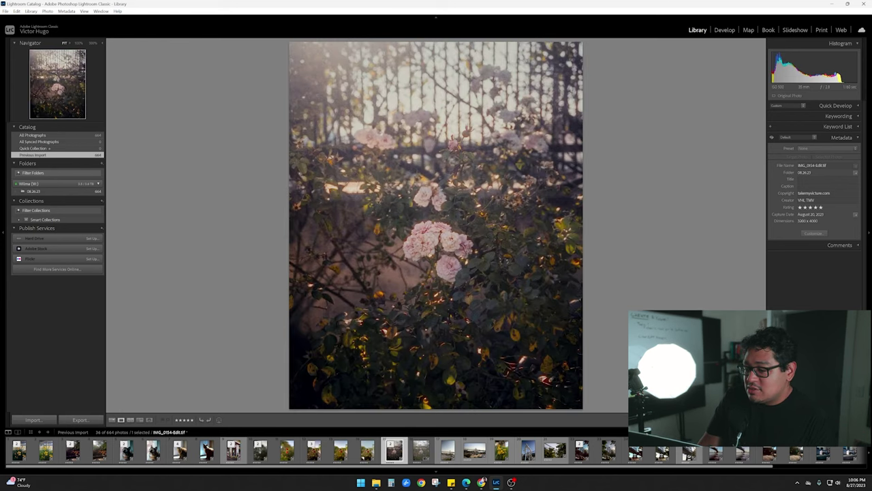
click(422, 450)
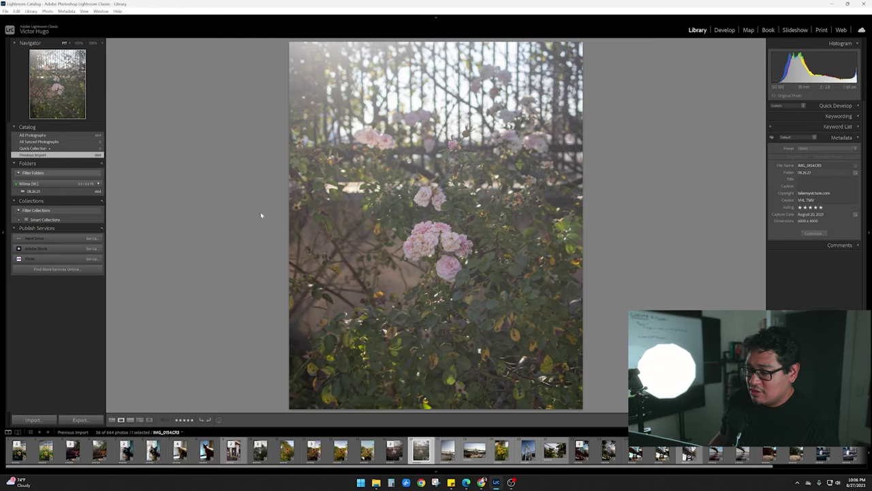
key(z)
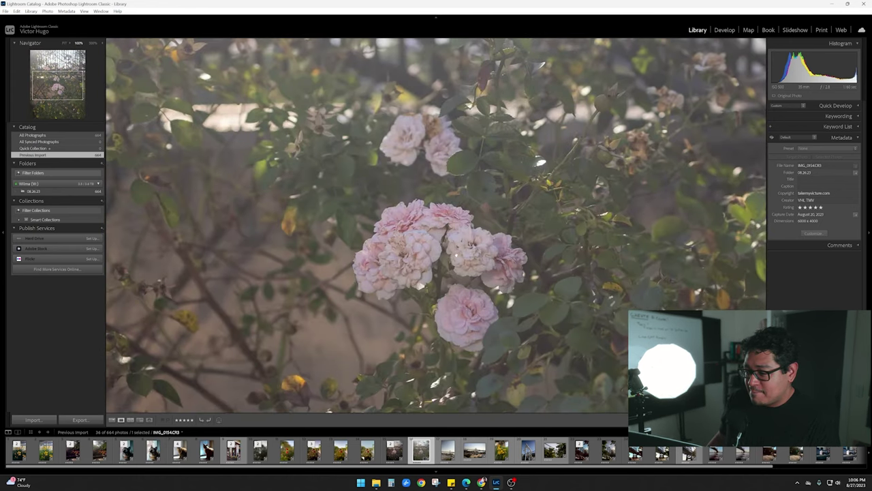
key(z)
key(Left)
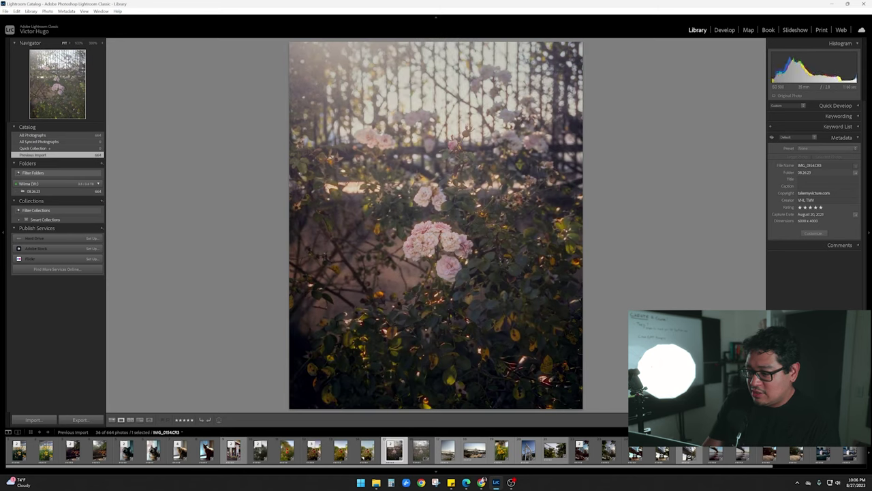
key(z)
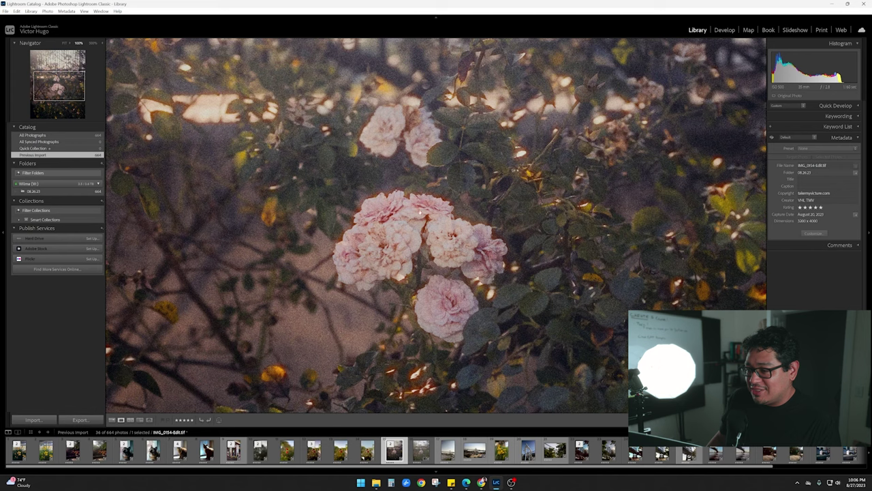
key(z)
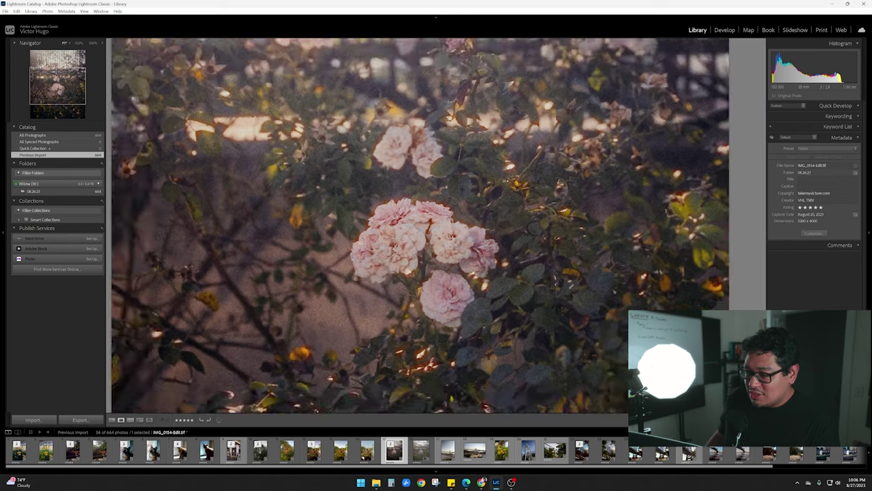
key(Right)
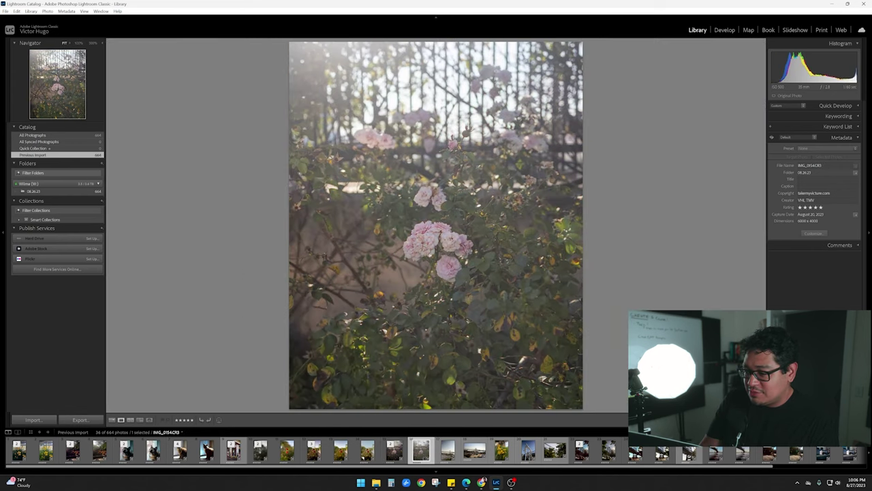
Clear the vertical bridge photo's star rating and advance to the horizontal bridge photo
key(Right)
key(Right)
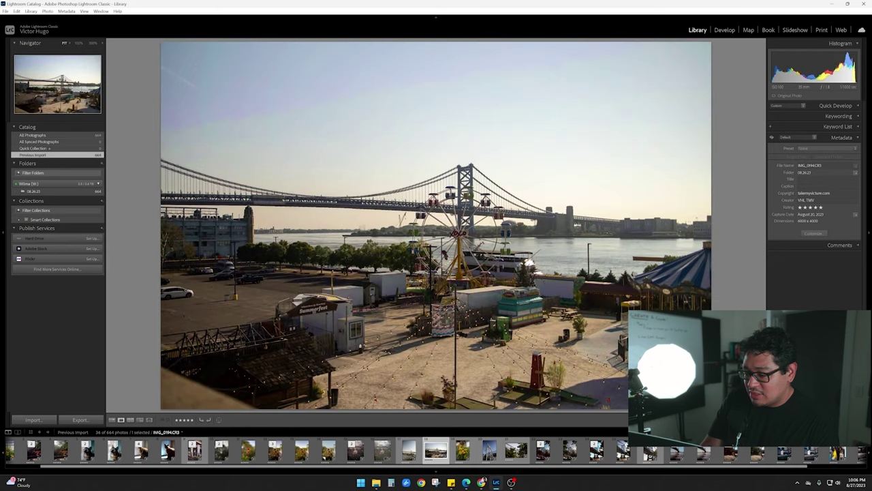
key(Left)
key(0)
Clear star ratings and return to the horizontal bridge photo
key(Right)
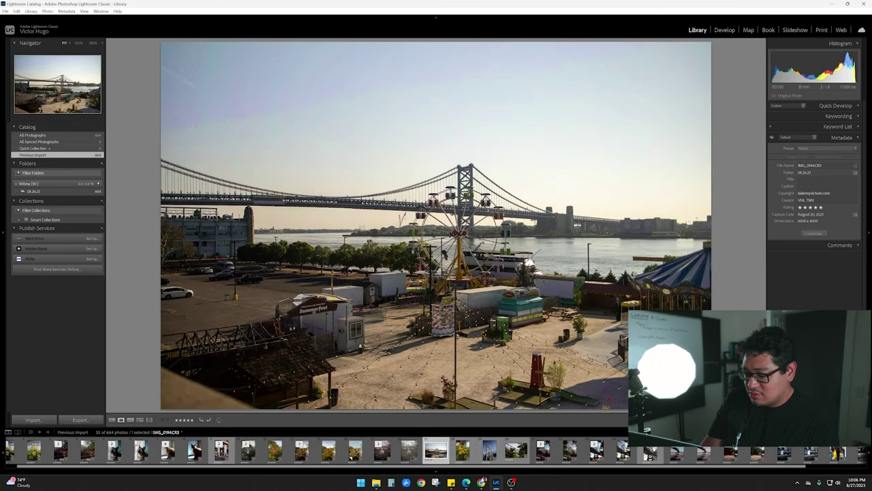
key(0)
key(Right)
key(0)
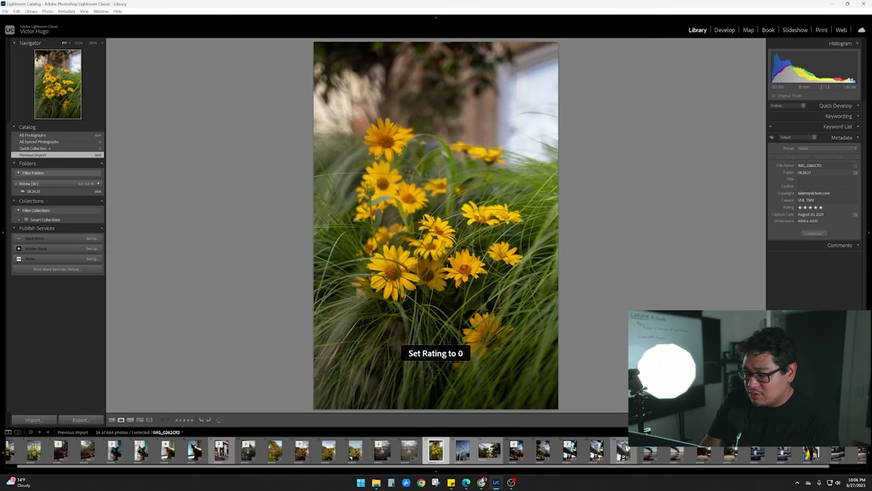
key(Right)
key(Left)
key(0)
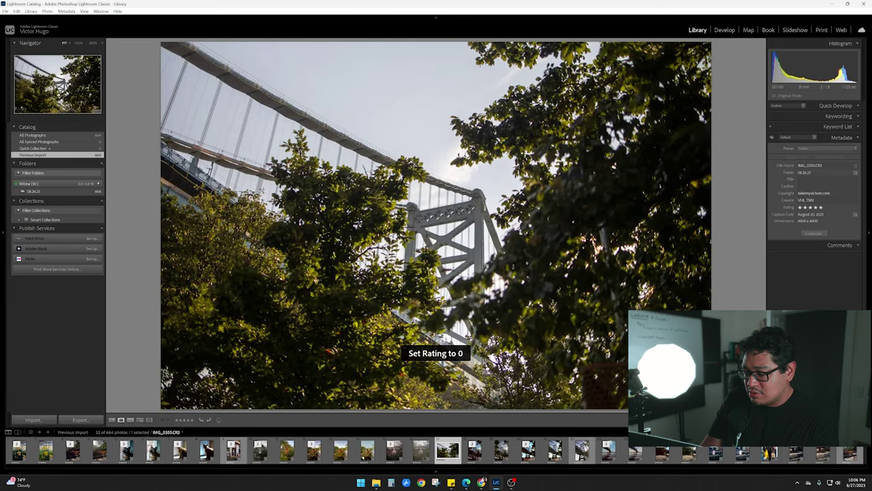
Flip between the bridge-through-trees edit and its unedited original
key(Left)
key(Right)
key(Left)
key(Right)
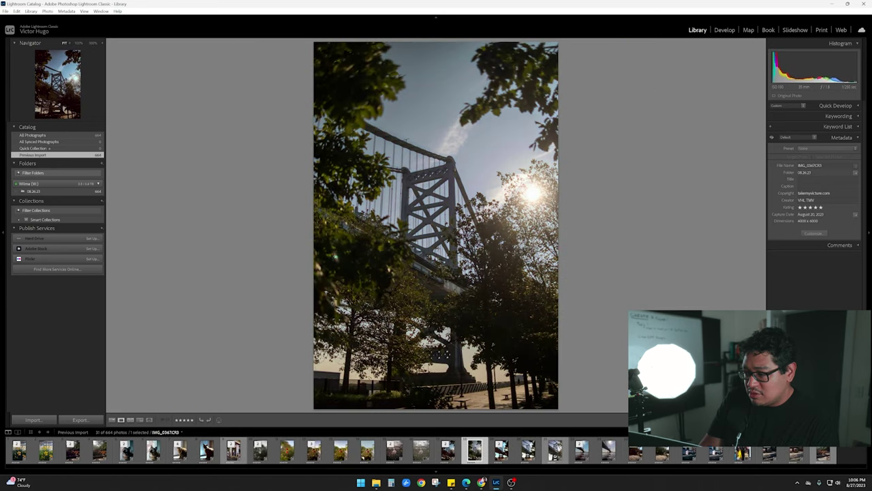
key(Left)
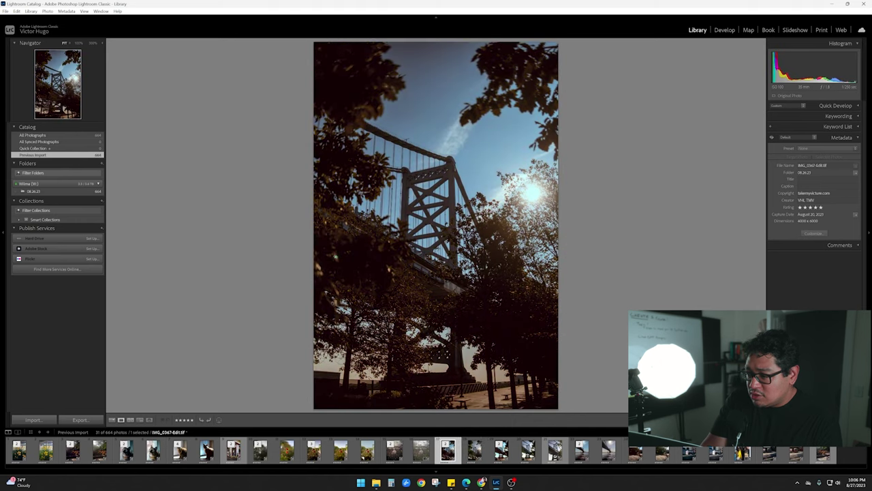
key(Right)
key(Left)
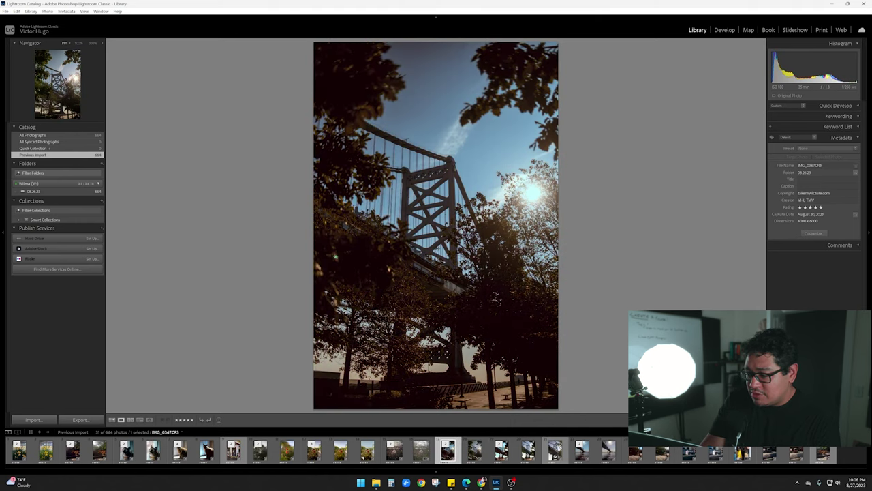
key(Right)
key(Right)
key(Right)
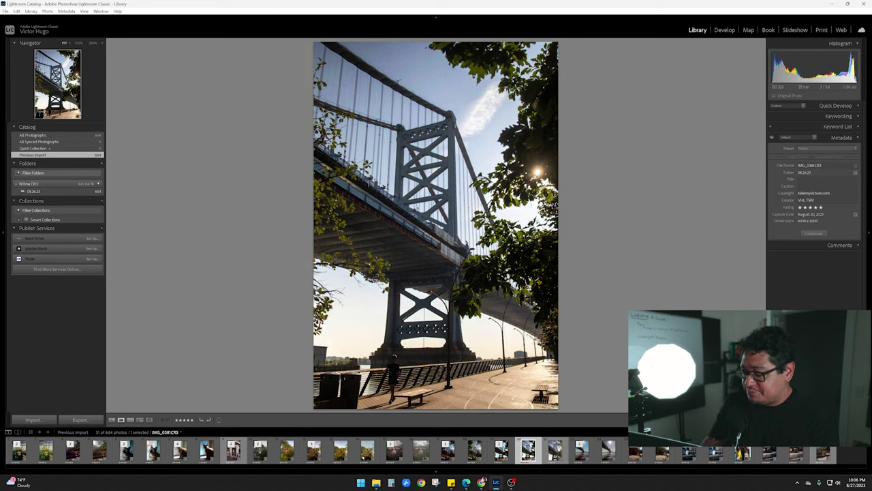
Compare the bridge tower edit with its original, then move to the grey bridge shot
key(Left)
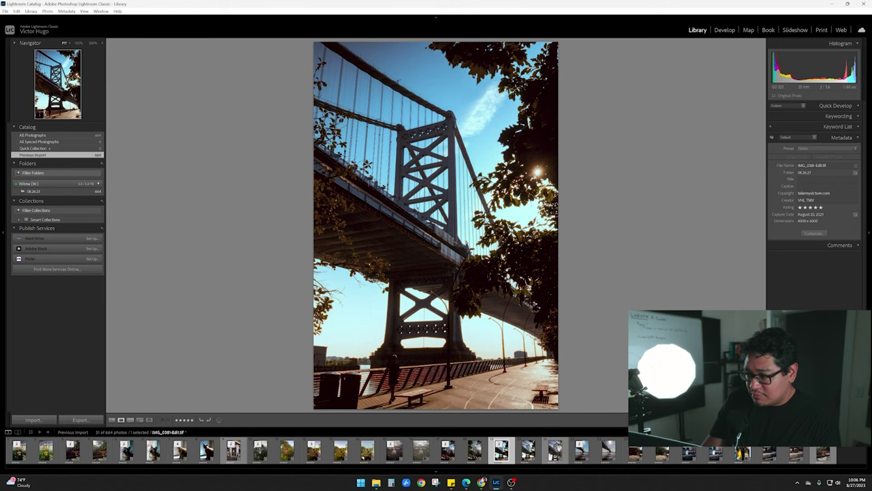
key(Right)
key(Left)
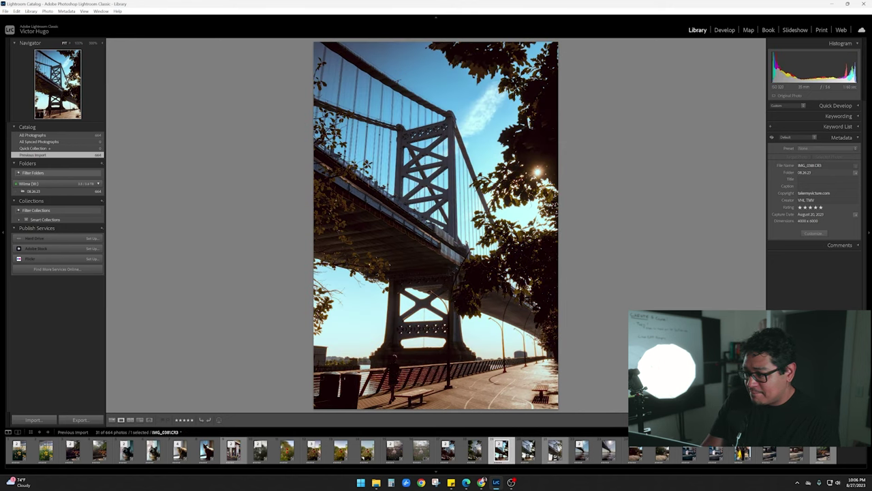
key(Right)
key(Right)
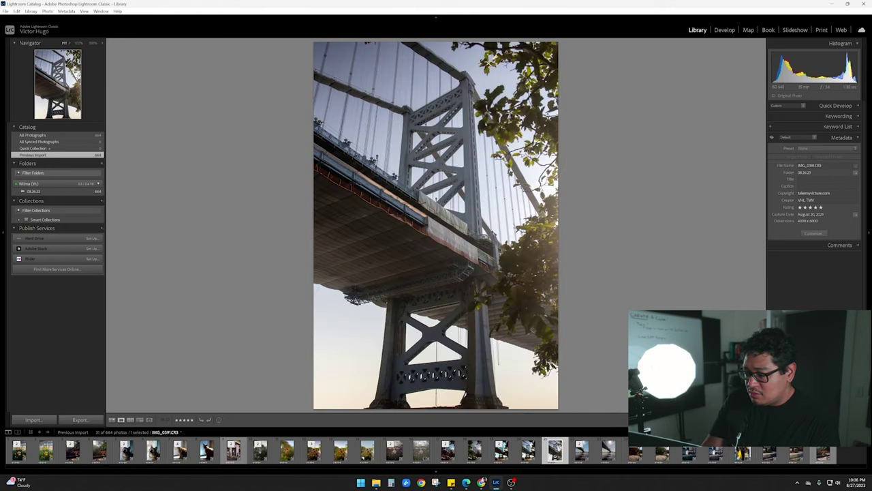
Compare the warm river bridge edit with its original, then step to the street-sign edit
key(Right)
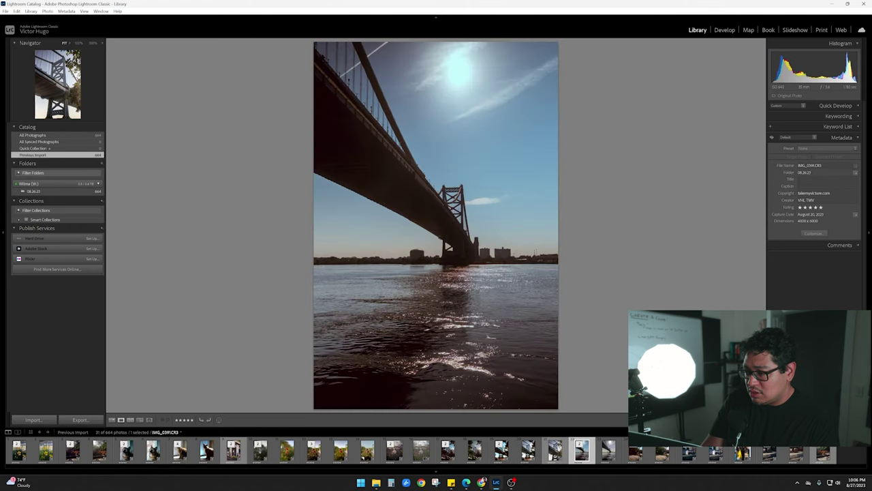
key(Left)
key(Right)
key(Right)
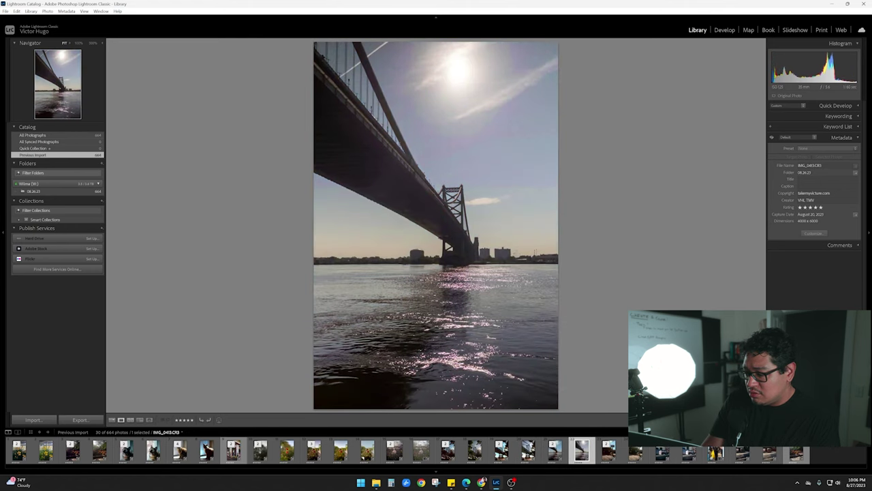
key(Left)
key(Right)
key(Left)
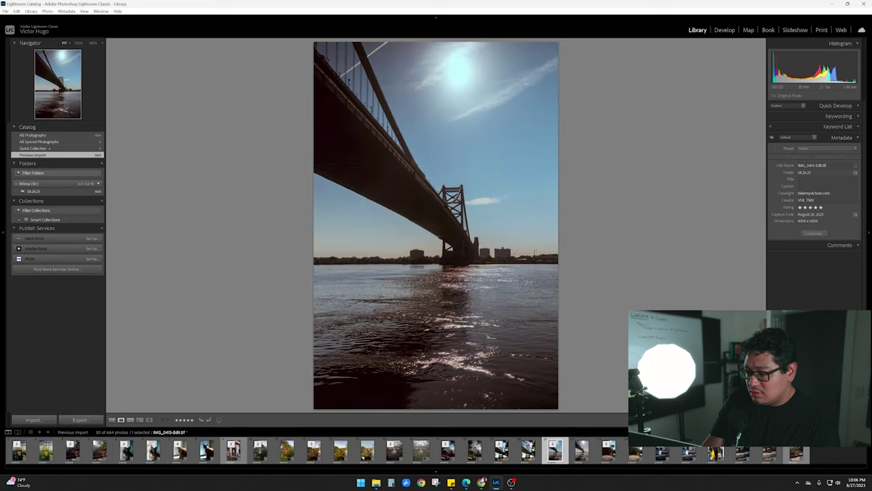
key(Right)
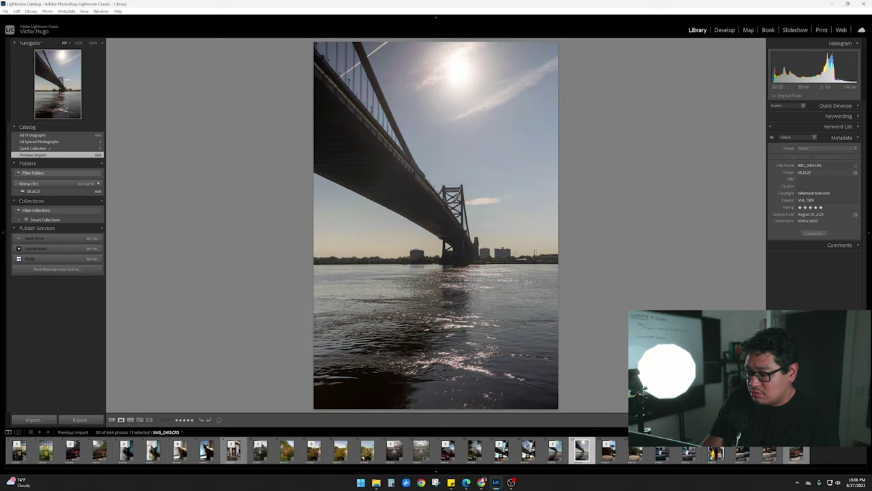
key(Left)
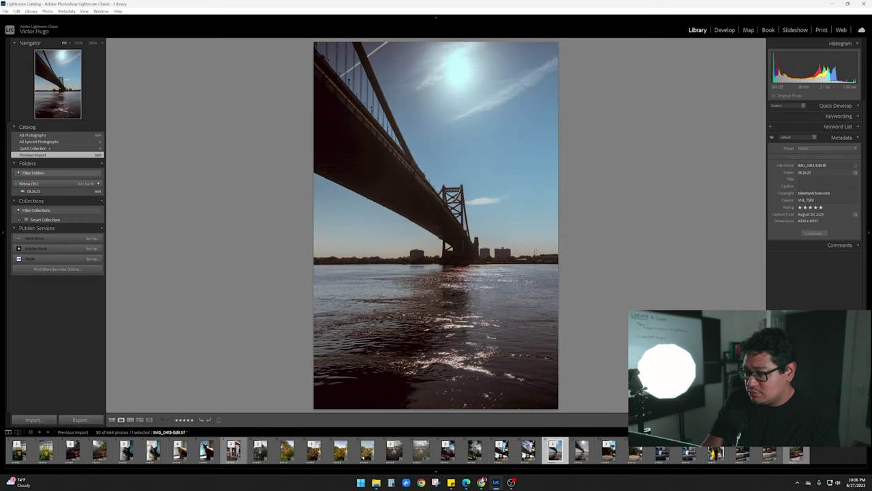
key(Right)
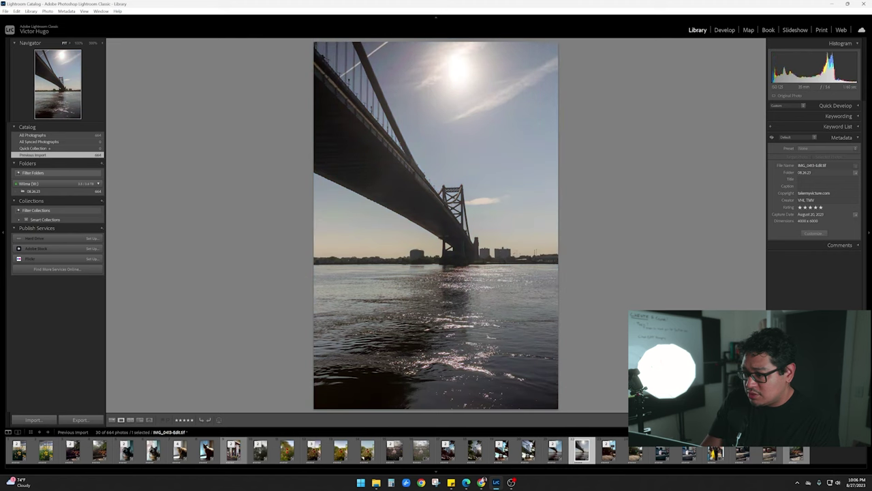
key(Left)
key(Right)
key(Right)
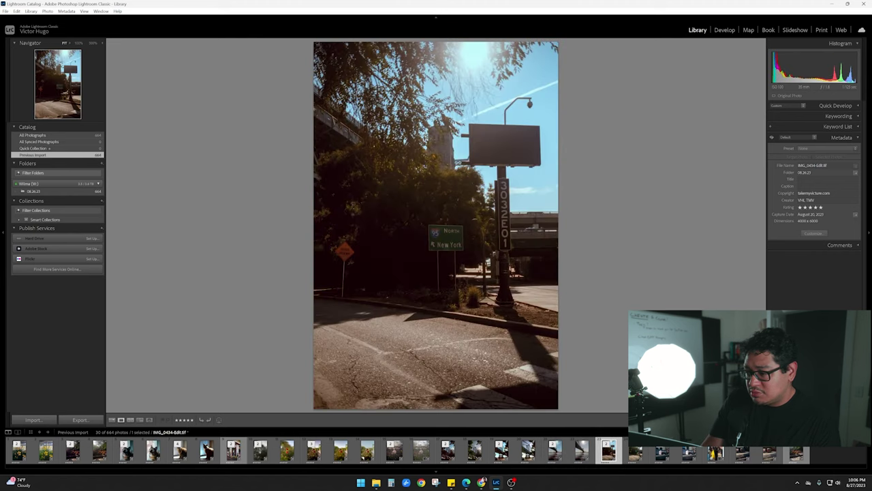
key(Right)
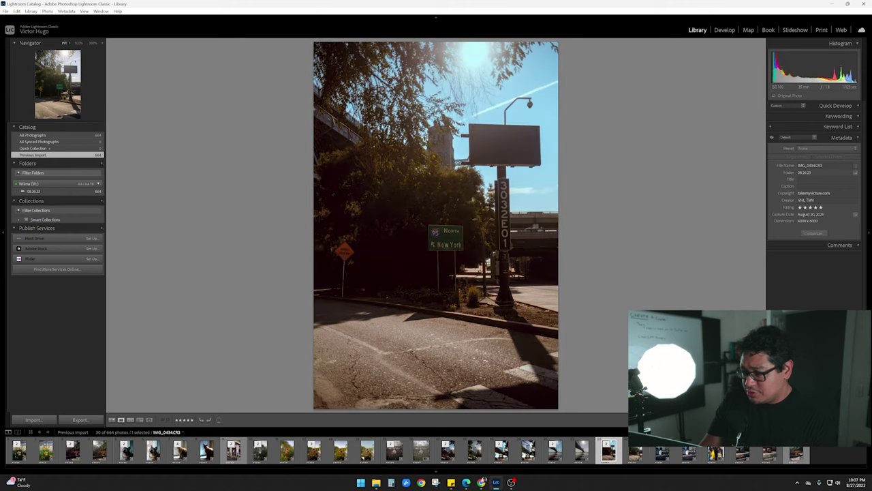
Flip the street-sign and pink-building edits against their CR3 originals
key(Left)
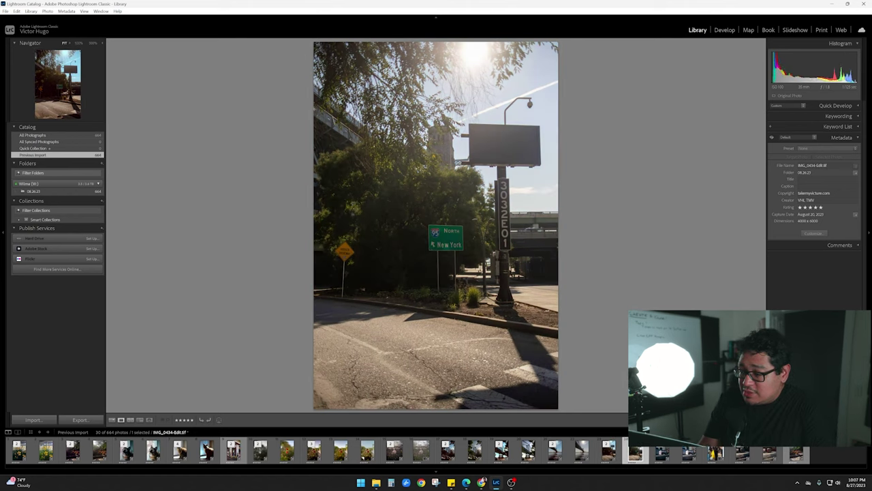
click(635, 449)
click(662, 453)
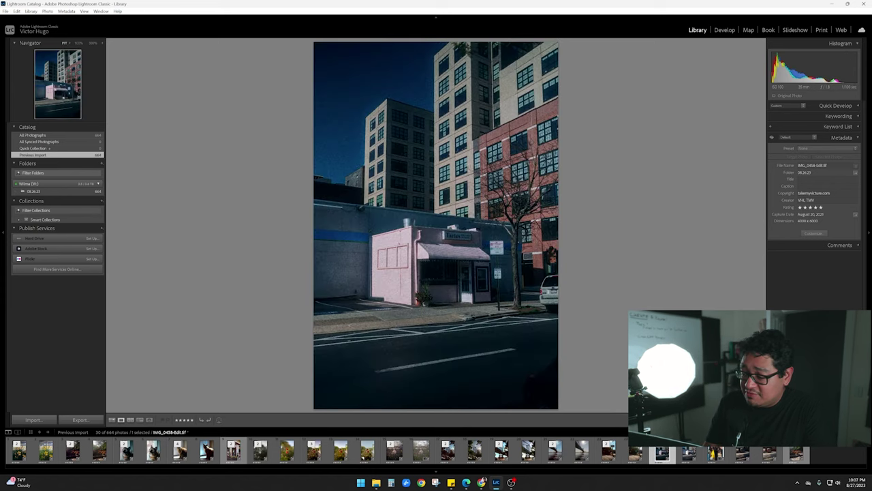
key(Left)
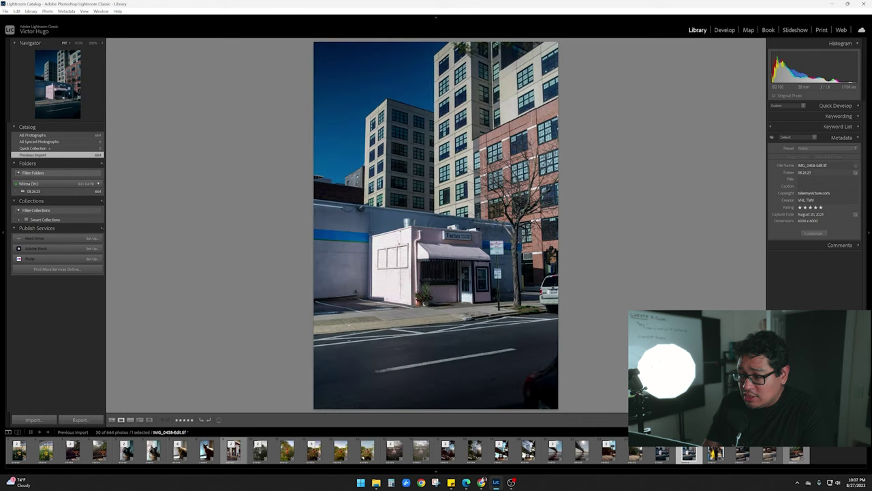
key(Right)
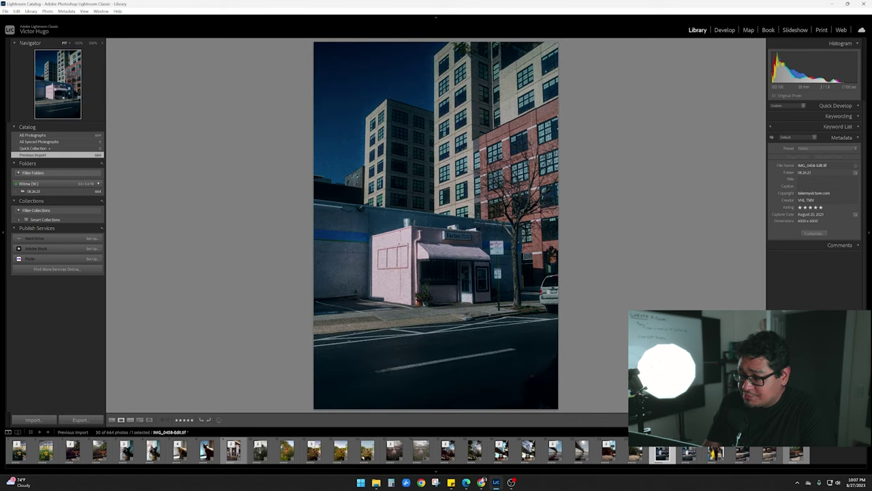
key(Right)
key(Left)
key(Right)
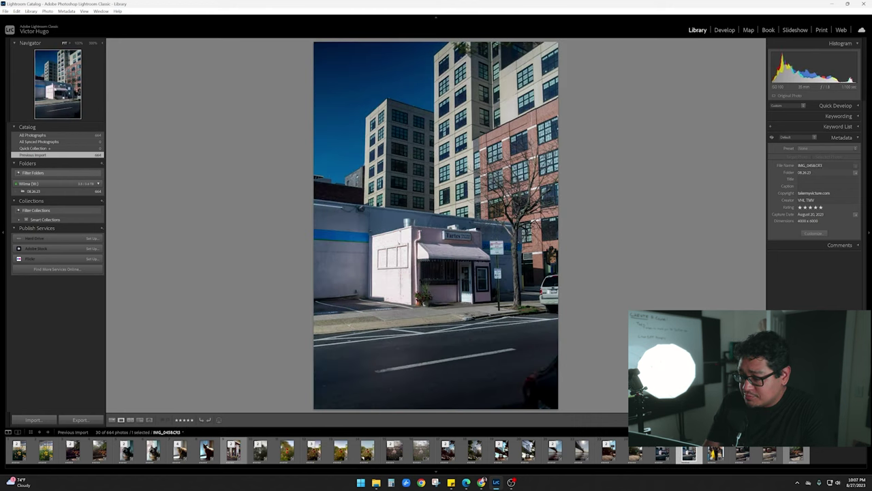
key(Left)
Step to the fire station, compare edit and original, ending on IMG_0542-Edit.tif
key(Right)
key(Right)
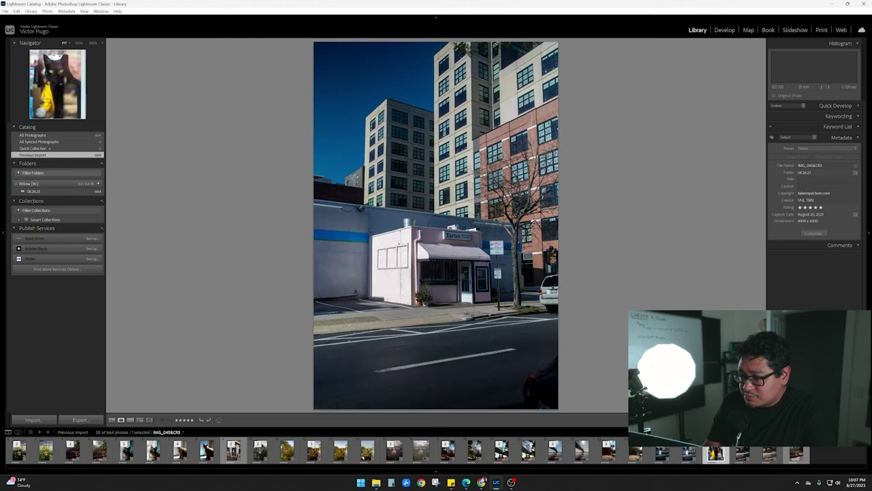
key(Right)
key(Left)
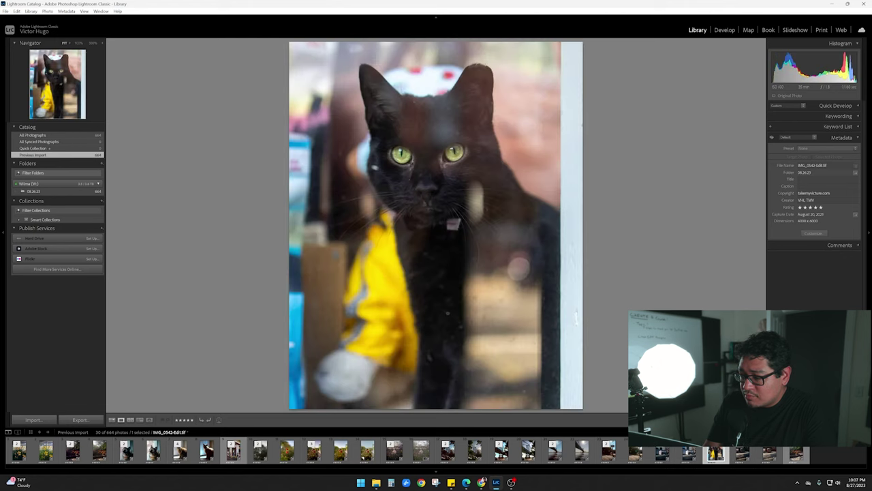
key(Right)
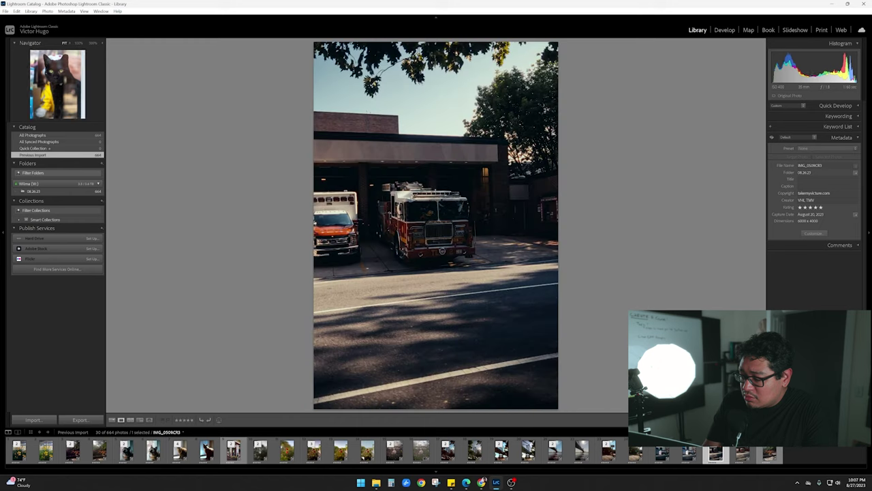
key(Left)
key(Right)
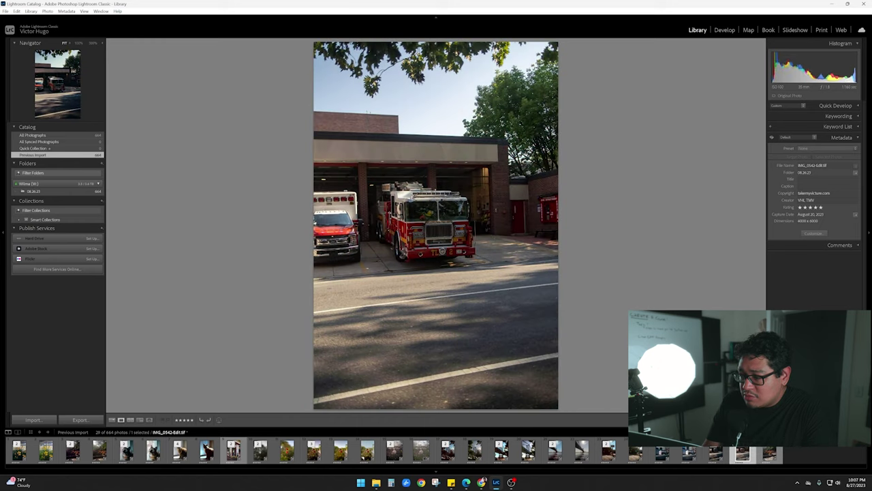
key(Left)
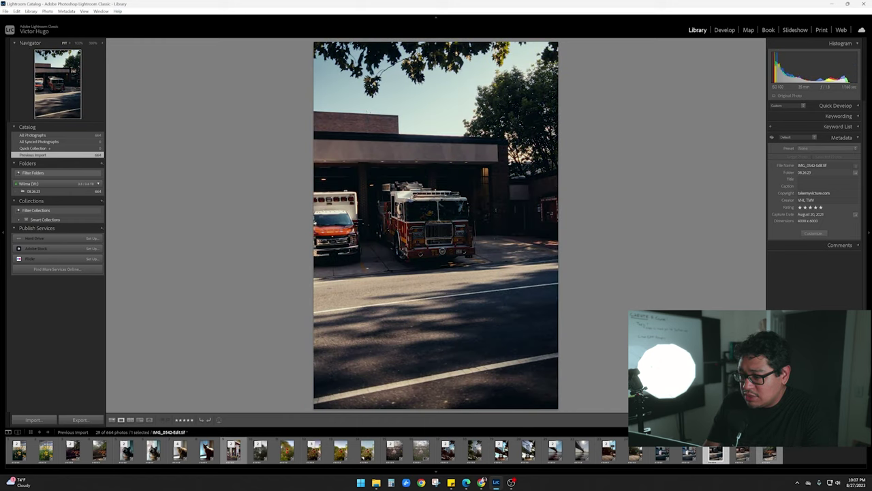
key(Right)
key(Right)
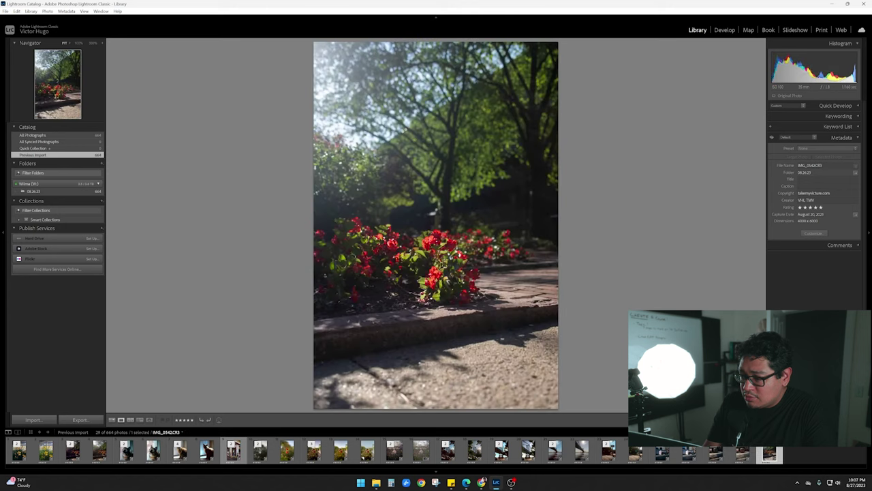
key(Left)
key(Left)
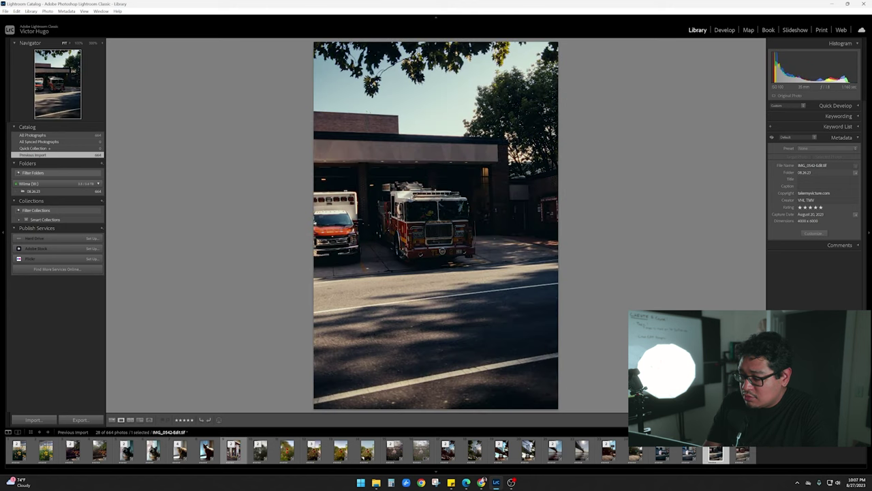
key(Right)
key(0)
key(Left)
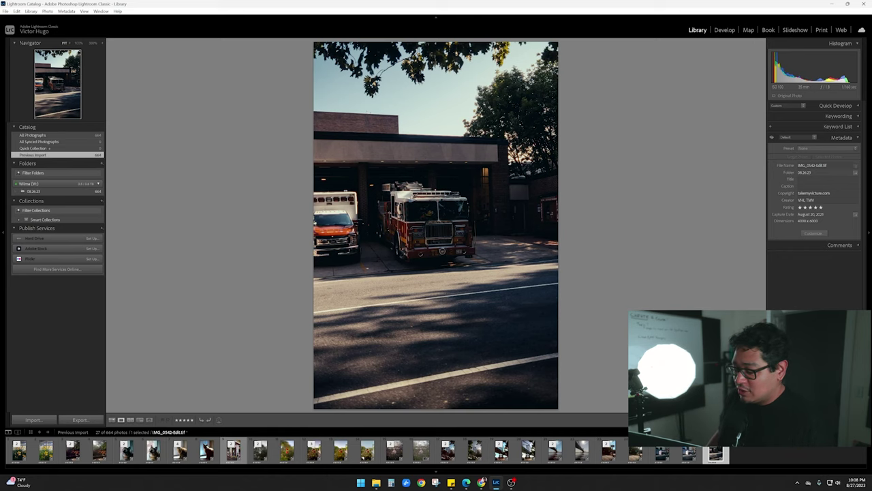
Browse the backlit cat photos, then jump to the sunflower and step toward the rose
click(204, 454)
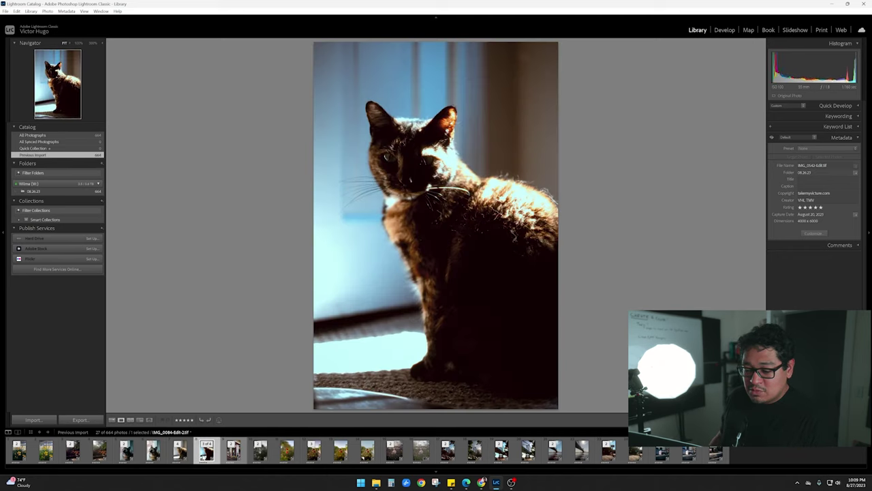
key(Left)
key(Left)
key(Left)
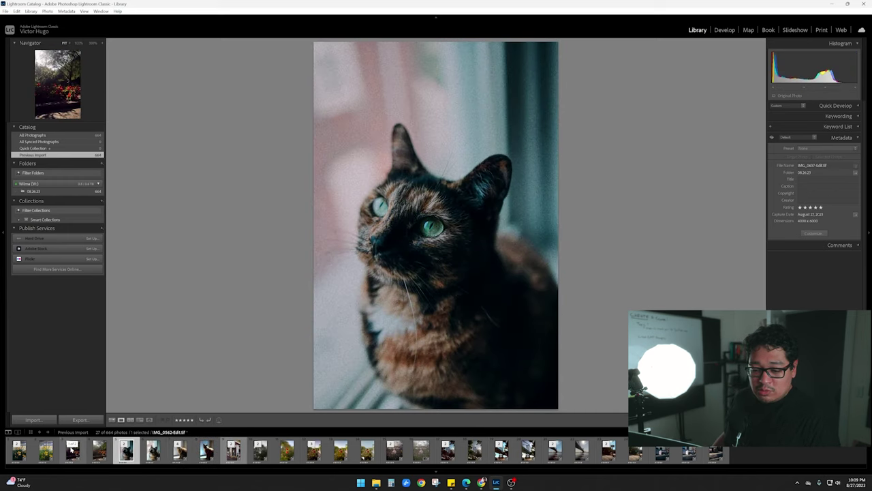
click(17, 454)
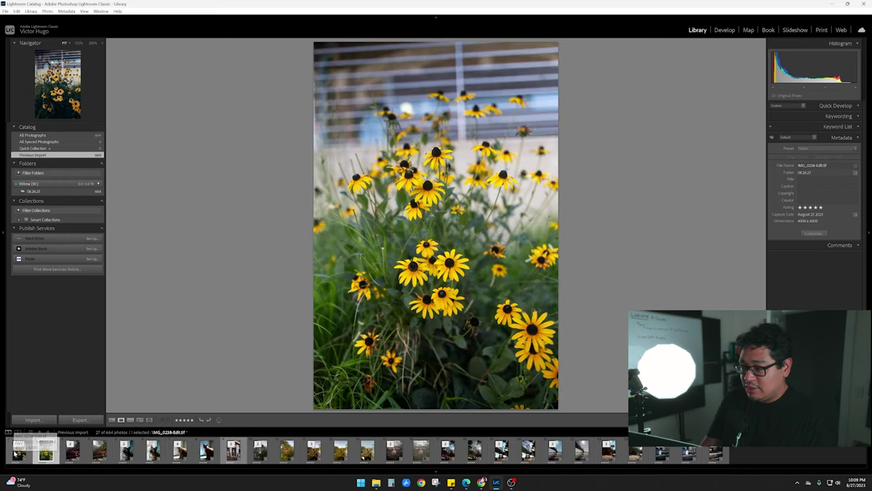
key(Right)
key(Right)
key(Right)
key(Right)
key(Right)
key(Right)
key(Right)
key(Right)
key(Right)
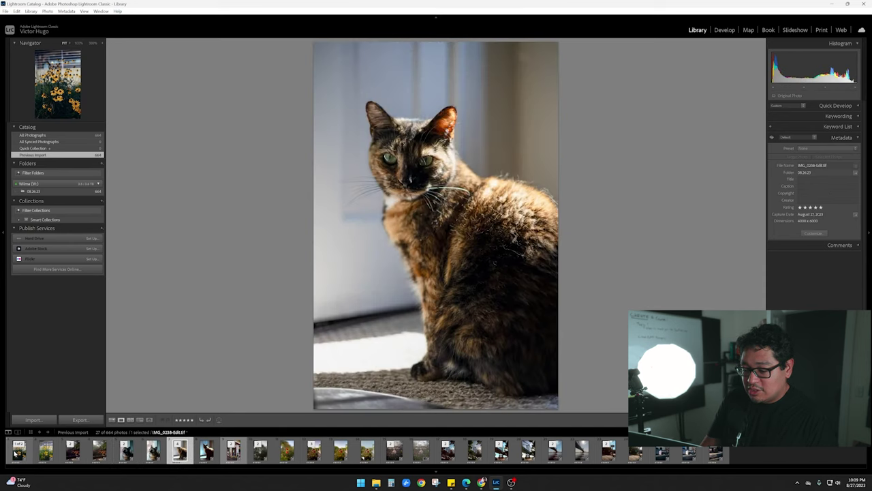
Compare the black-and-white rose with its original and inspect the upper rose at 100%
key(Right)
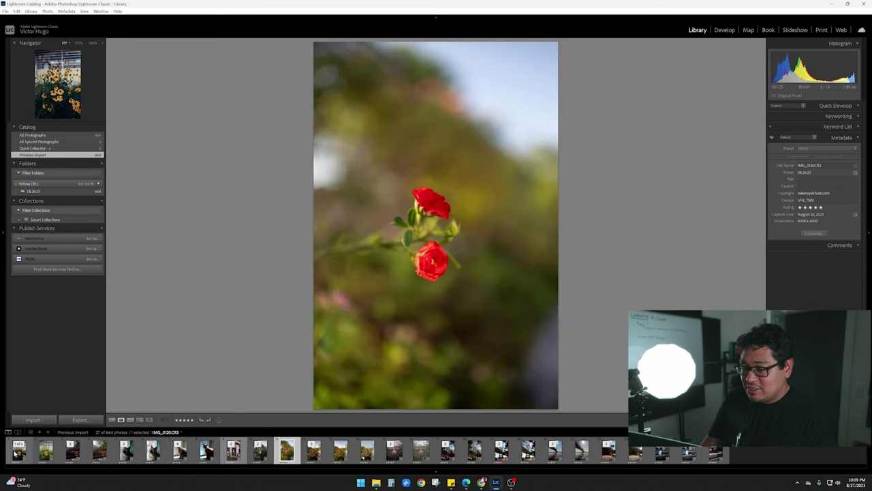
key(Left)
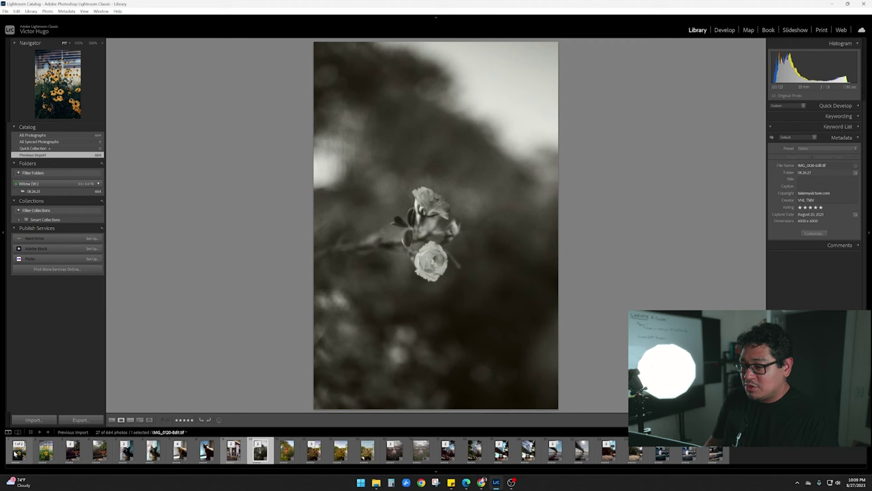
click(447, 271)
drag(422, 240, 452, 300)
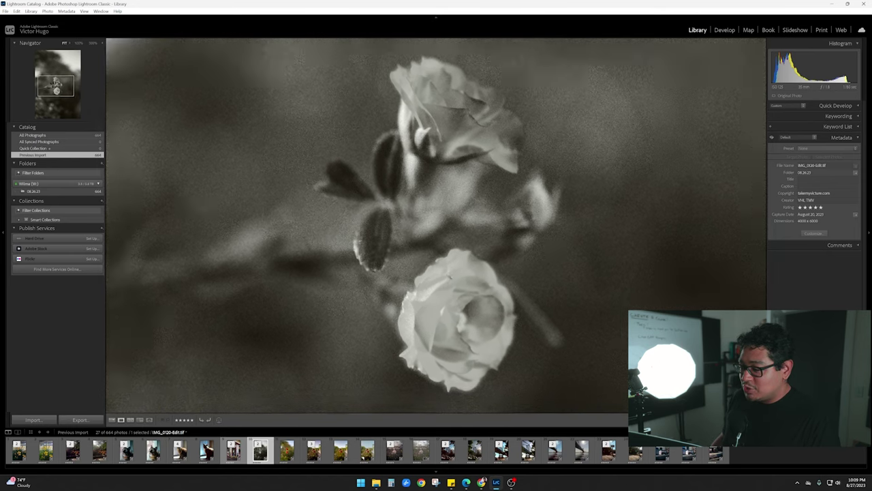
click(451, 300)
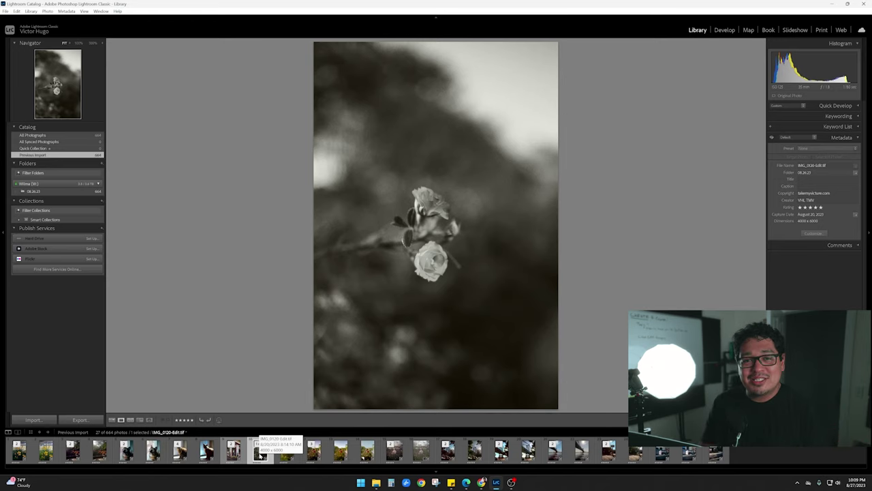
Step past the red roses to IMG_0154-Edit.tif, the edited pink rose bush
key(Right)
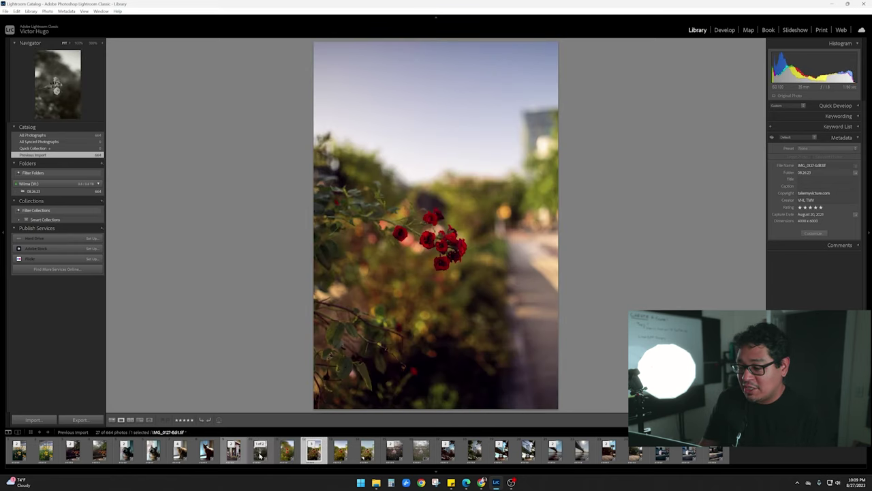
key(Right)
key(Right)
key(Right)
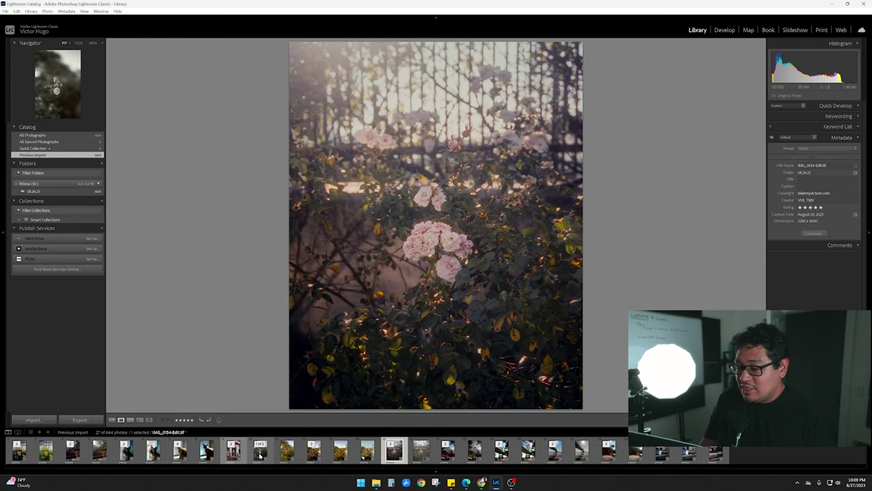
key(Right)
key(Right)
key(Left)
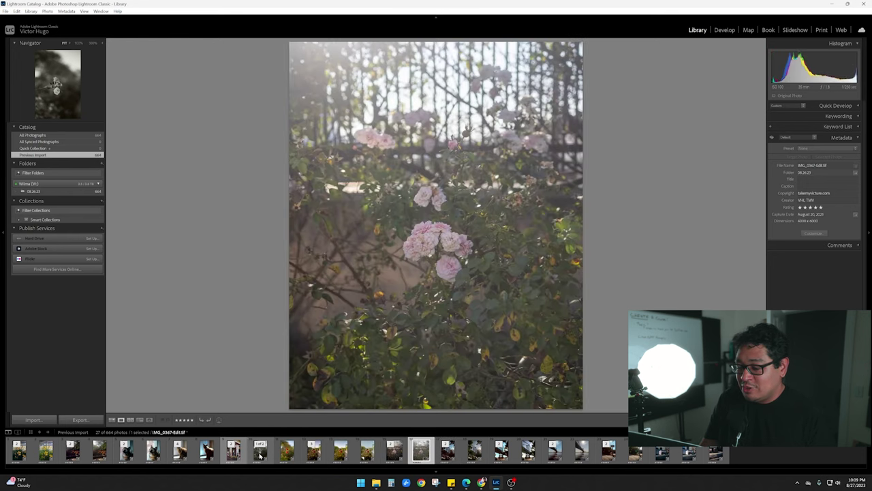
key(Left)
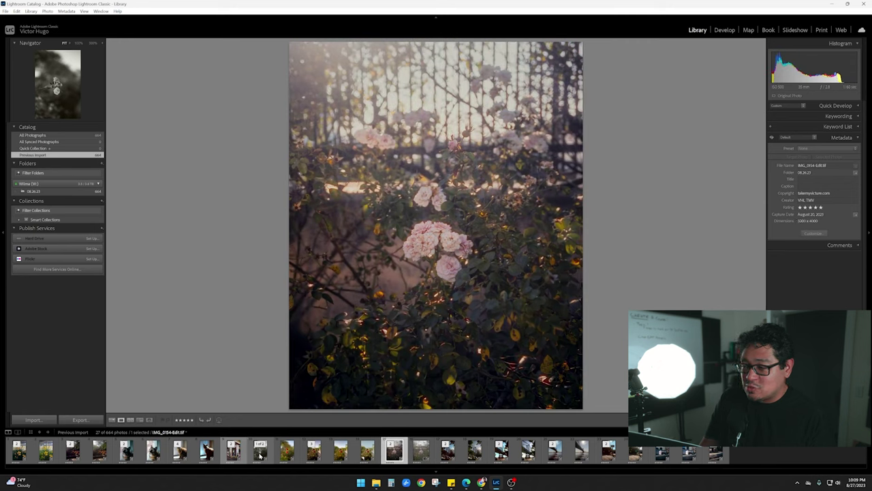